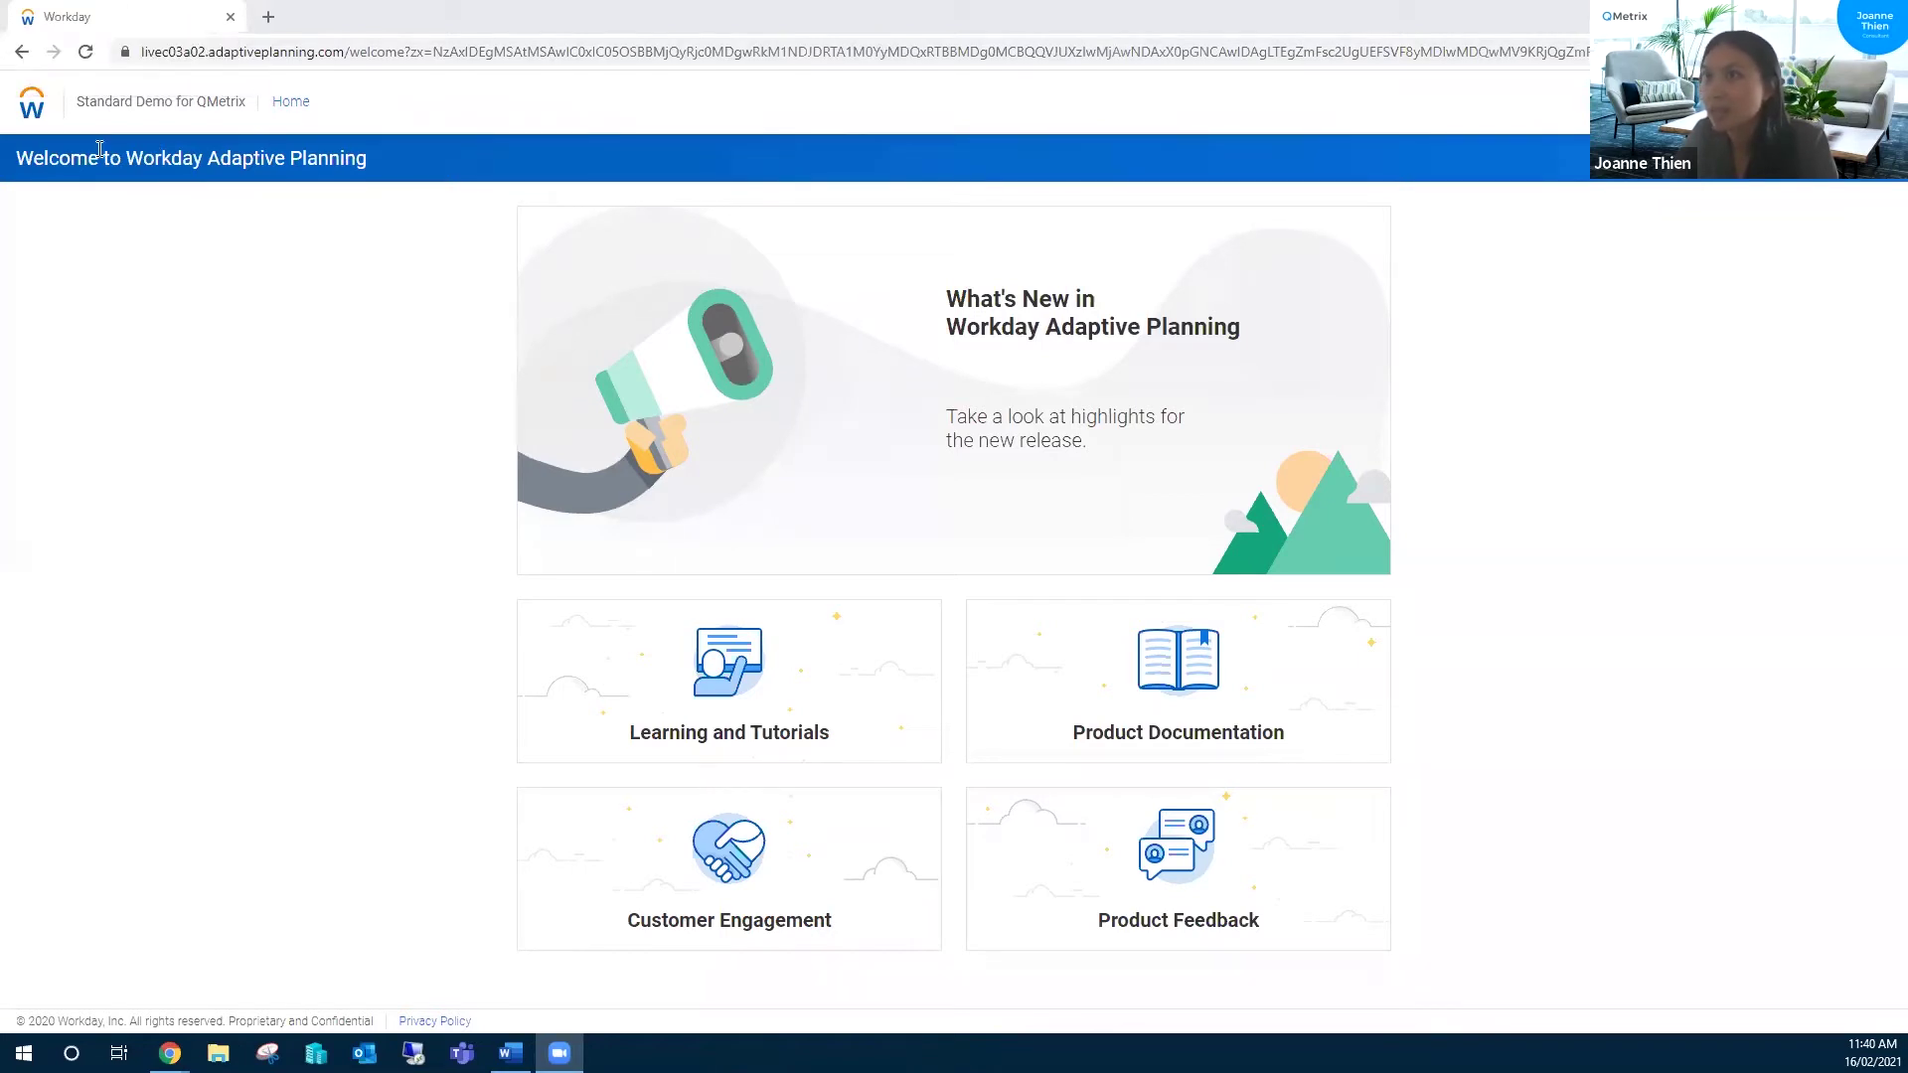
# Step: Open the P&L sheet from the navigation menu's Sheets list in a new browser tab
pyautogui.click(36, 112)
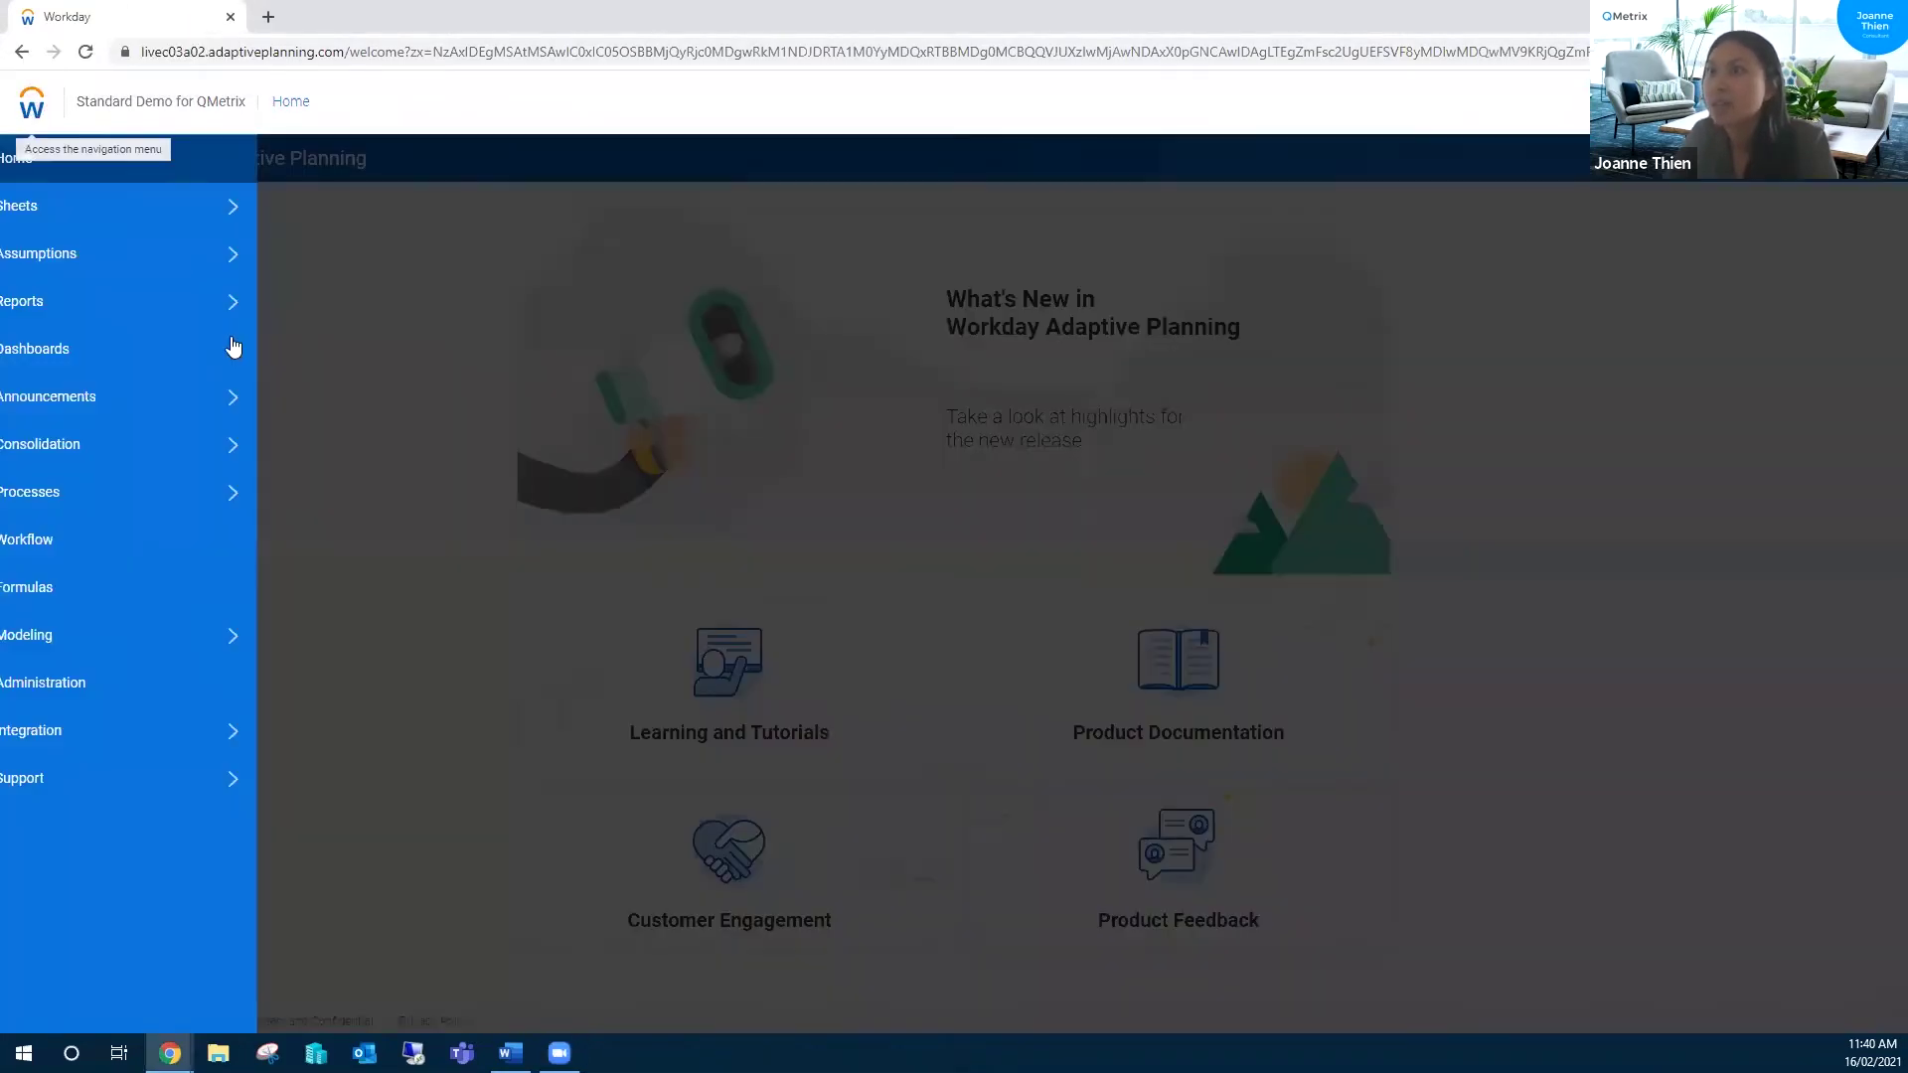
pyautogui.click(253, 206)
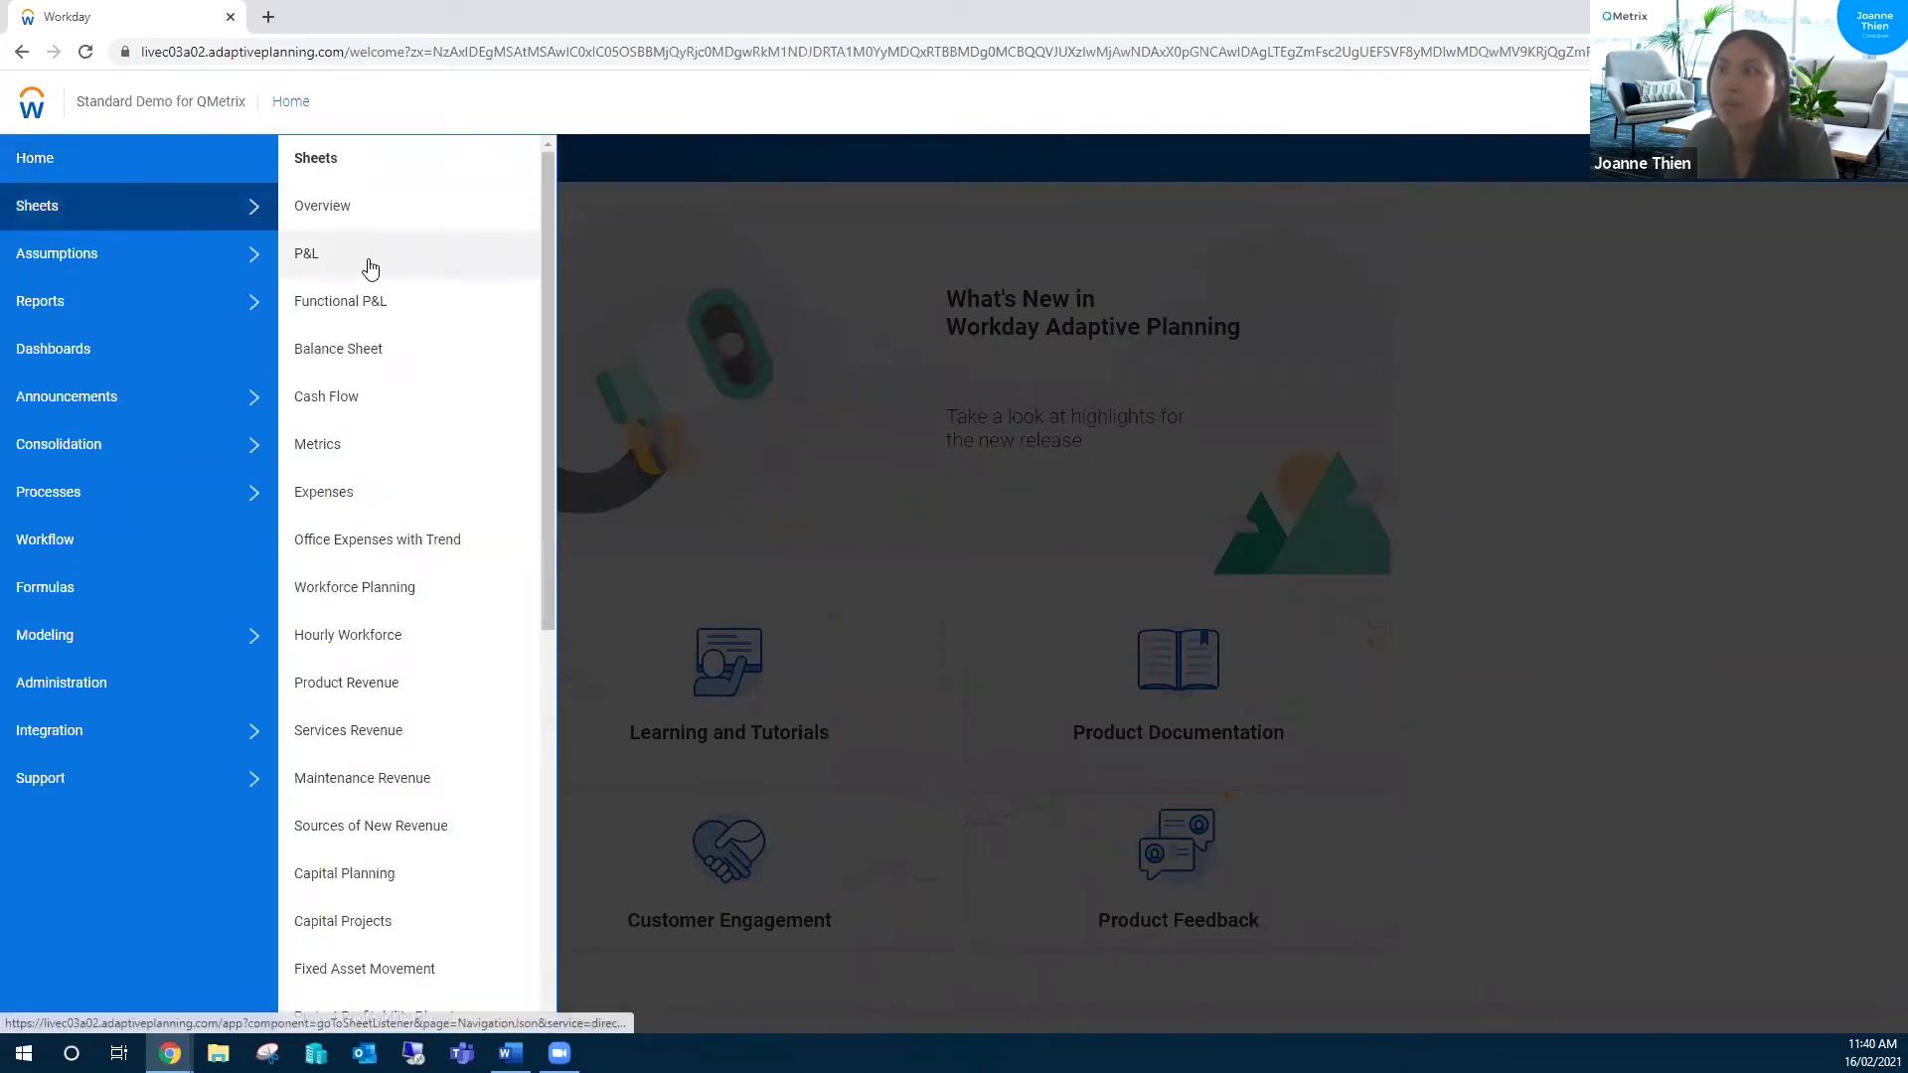
pyautogui.click(344, 255)
pyautogui.rightClick(343, 254)
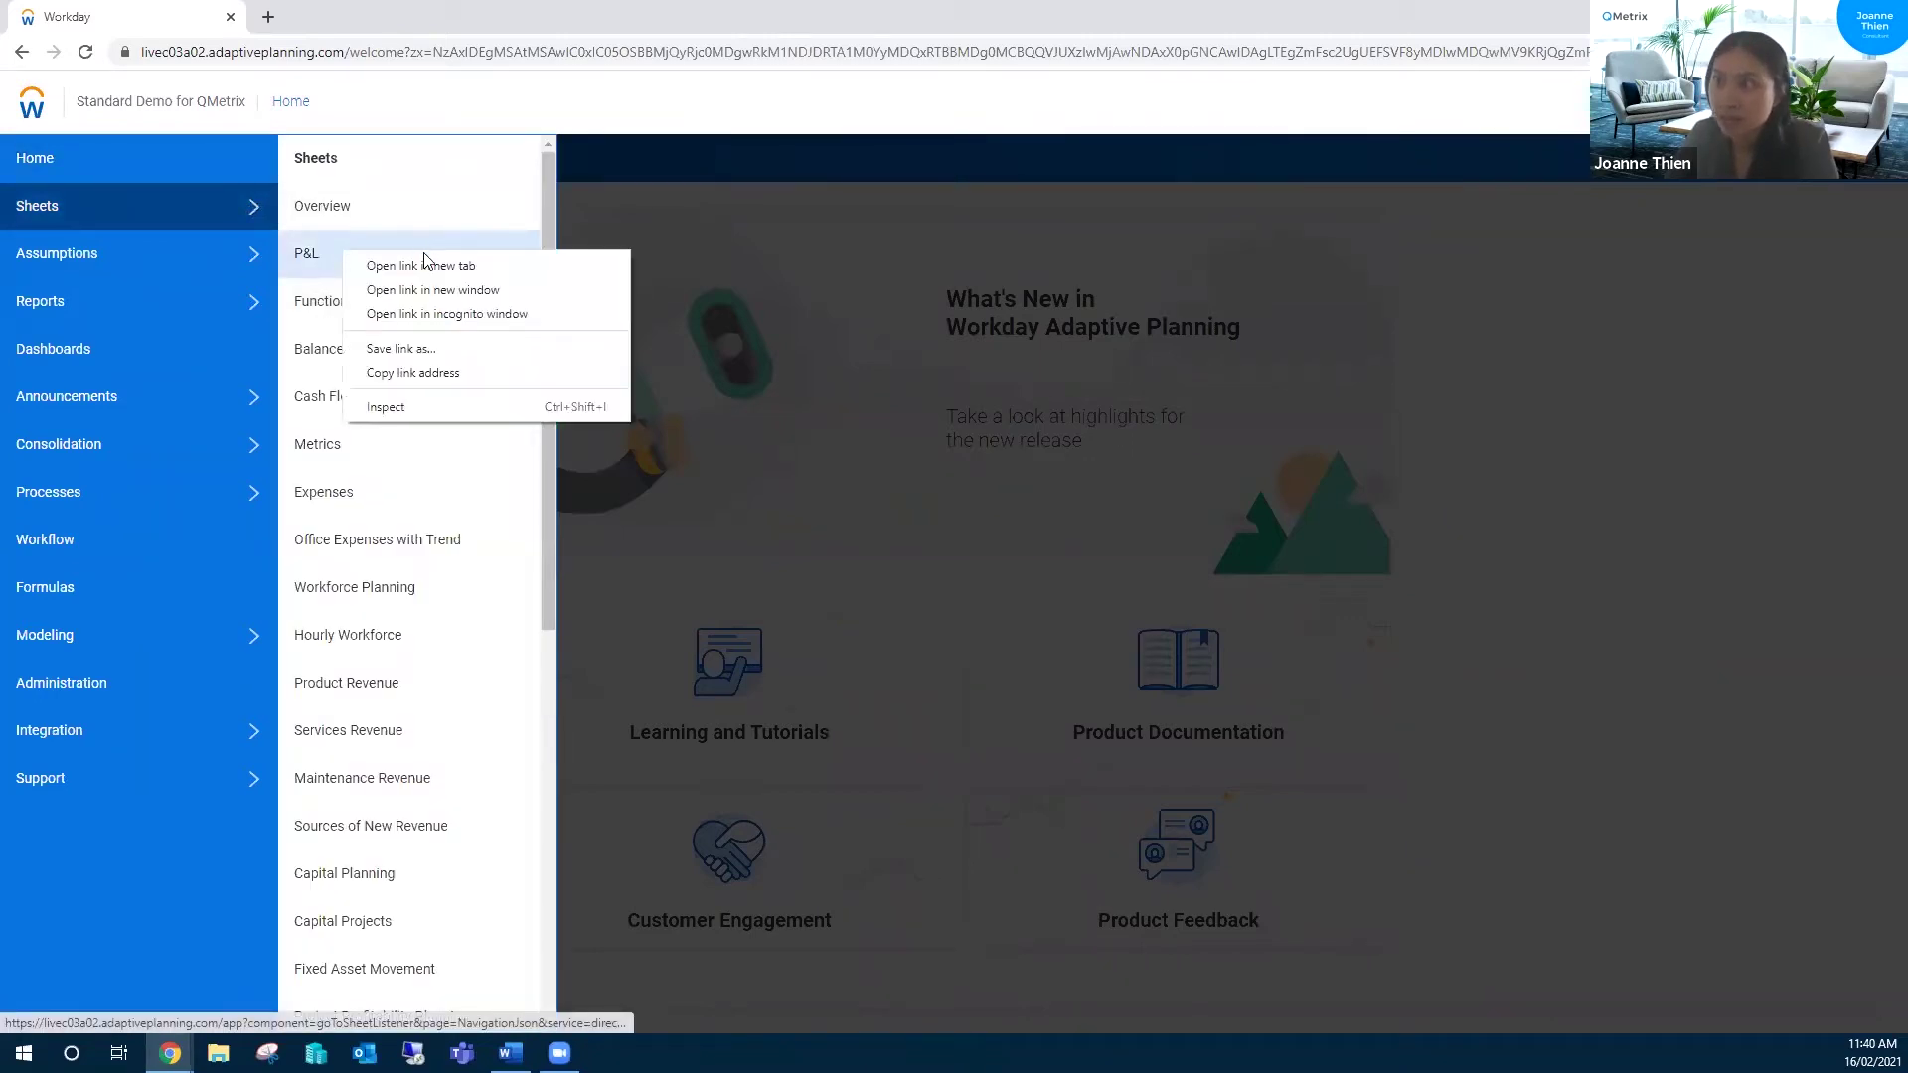
pyautogui.click(425, 264)
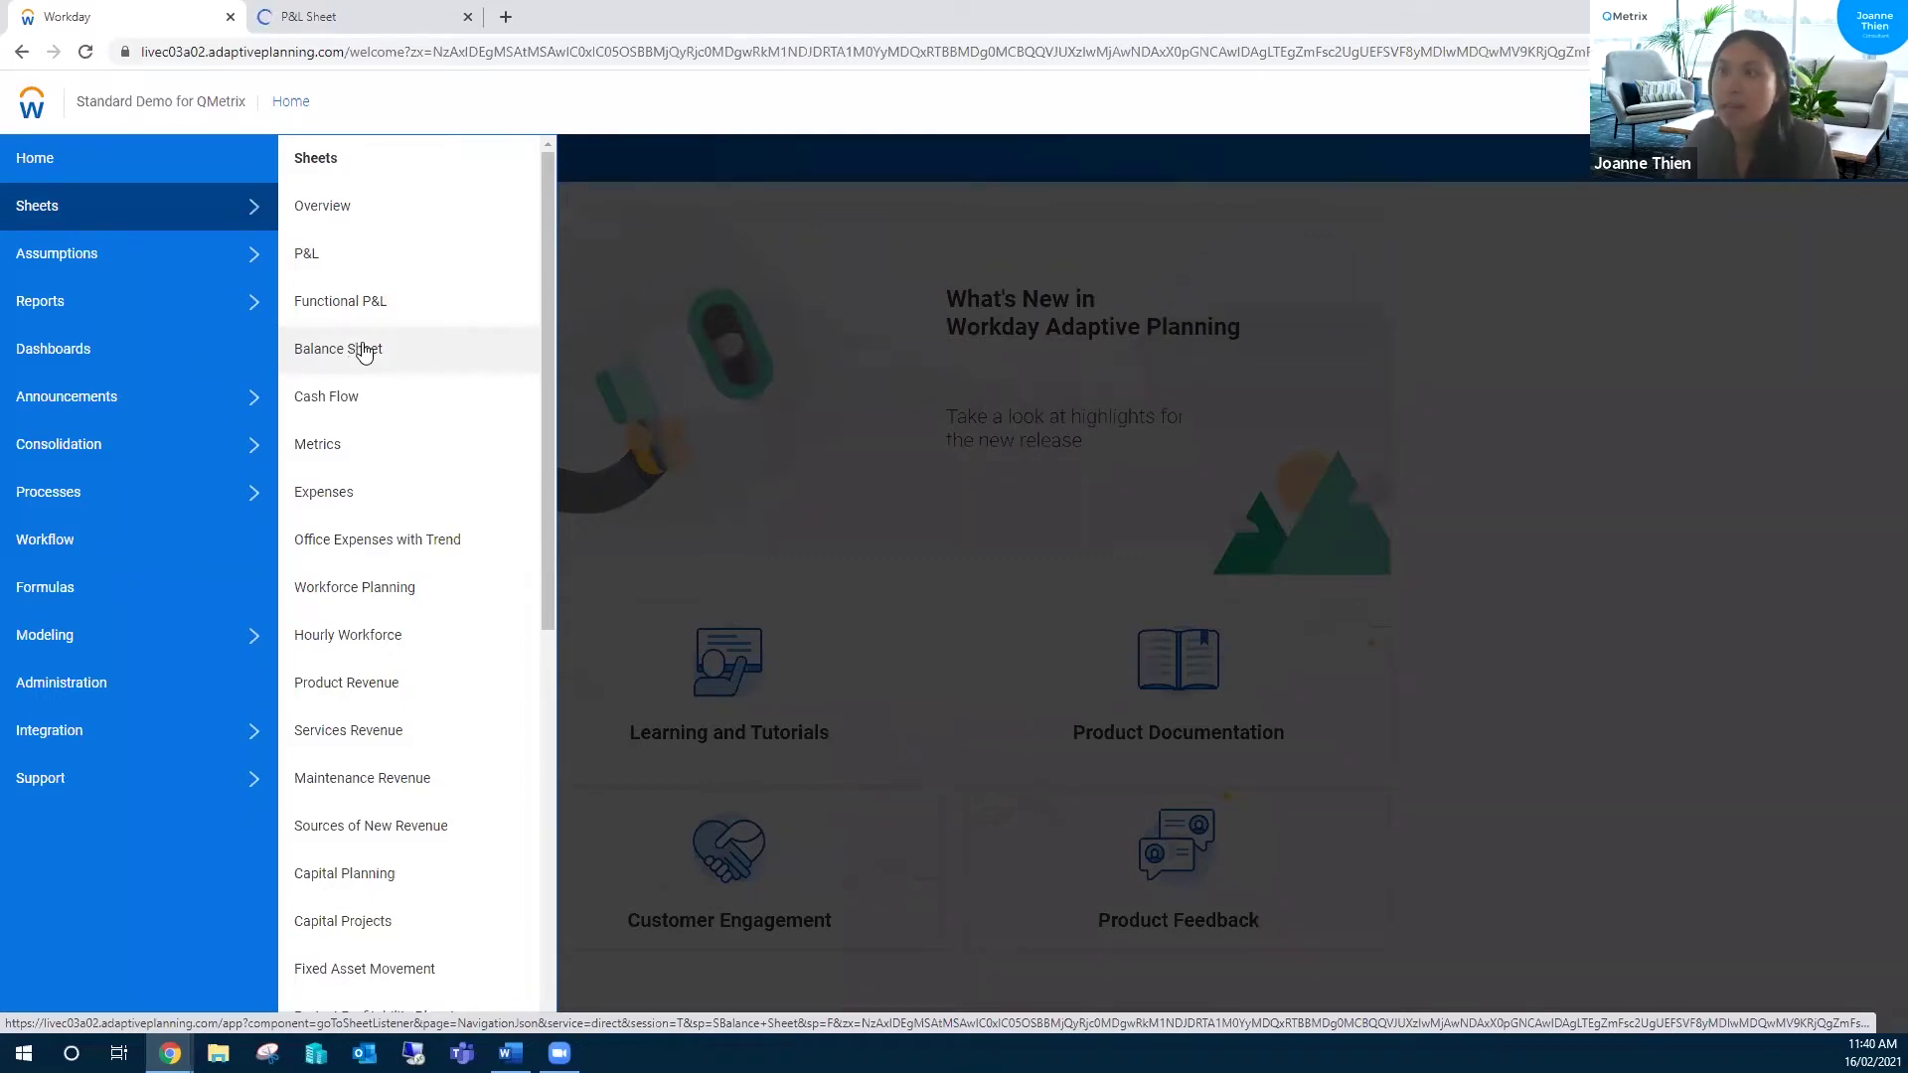
# Step: Open the Balance Sheet and Cash Flow sheets in their own new tabs
pyautogui.keyDown('ctrl'); pyautogui.click(364, 353); pyautogui.keyUp('ctrl')
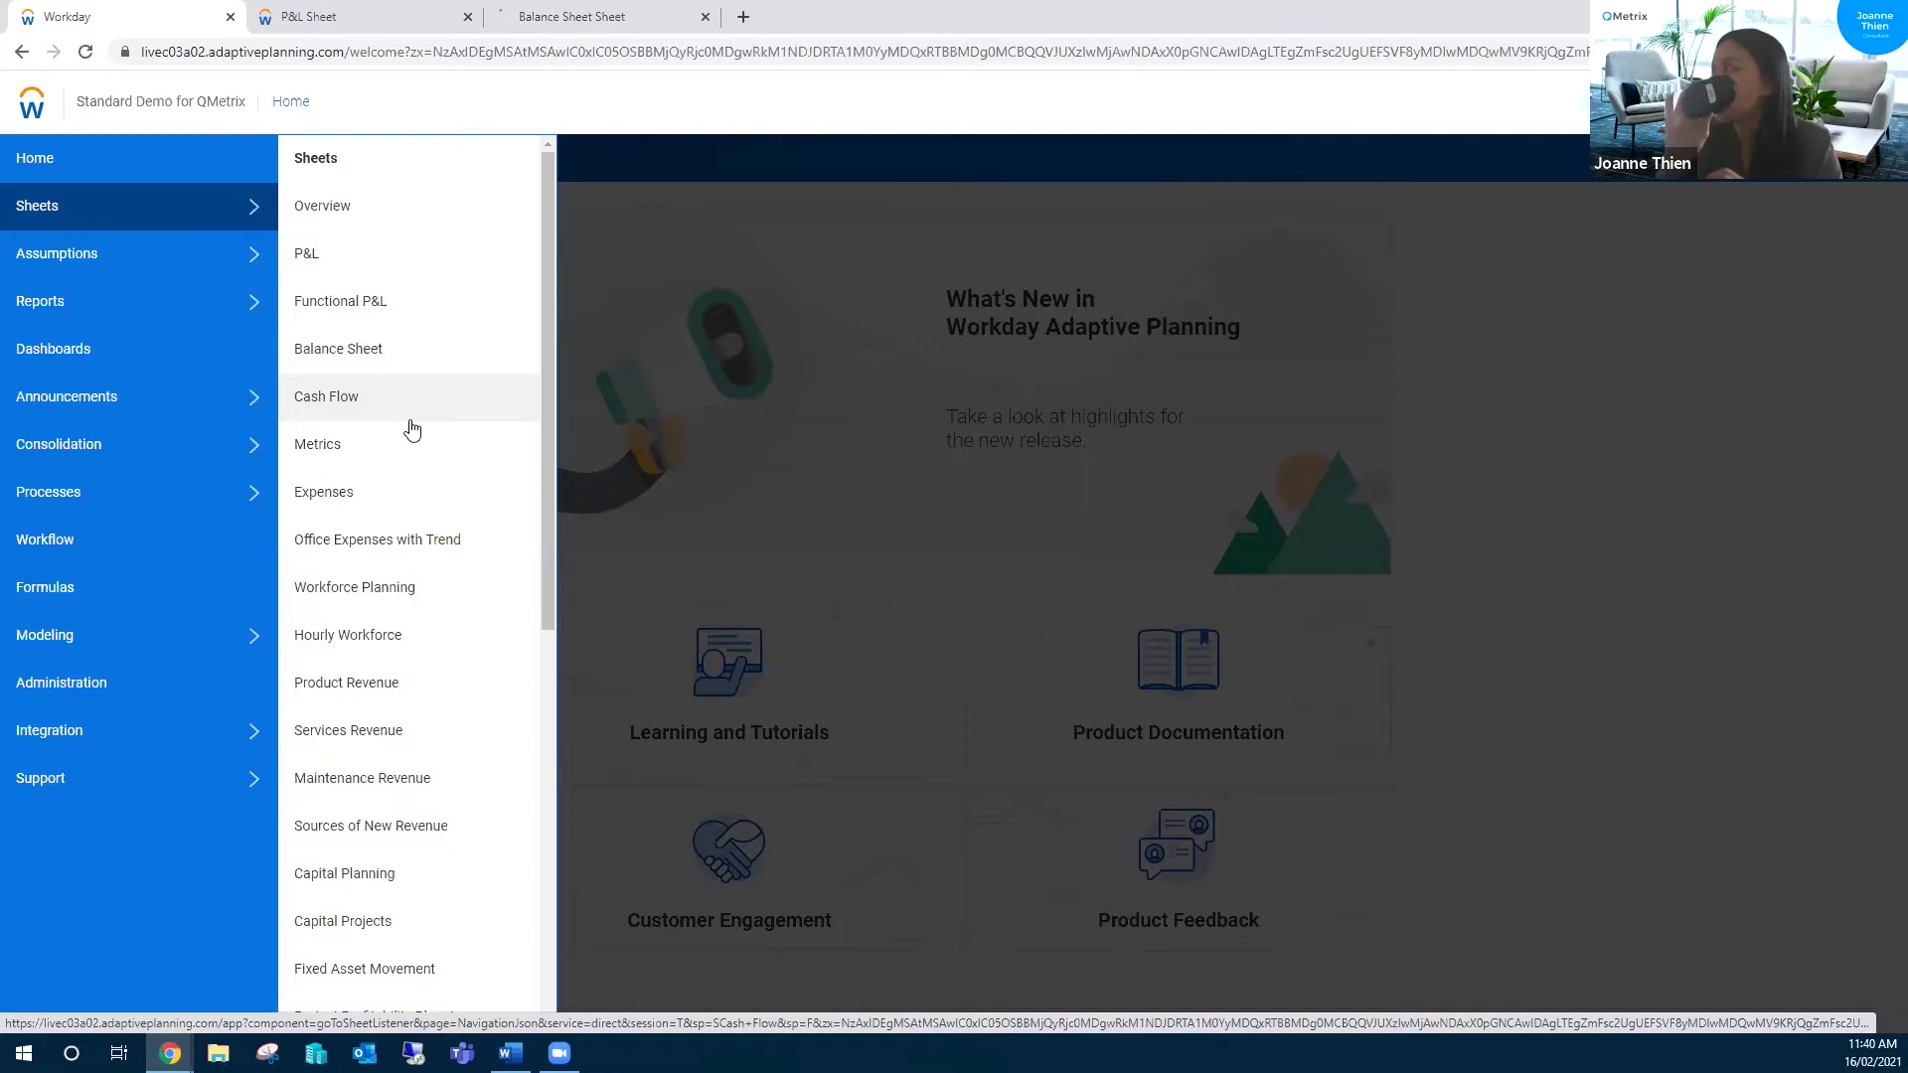
pyautogui.scroll(-1, 412, 429)
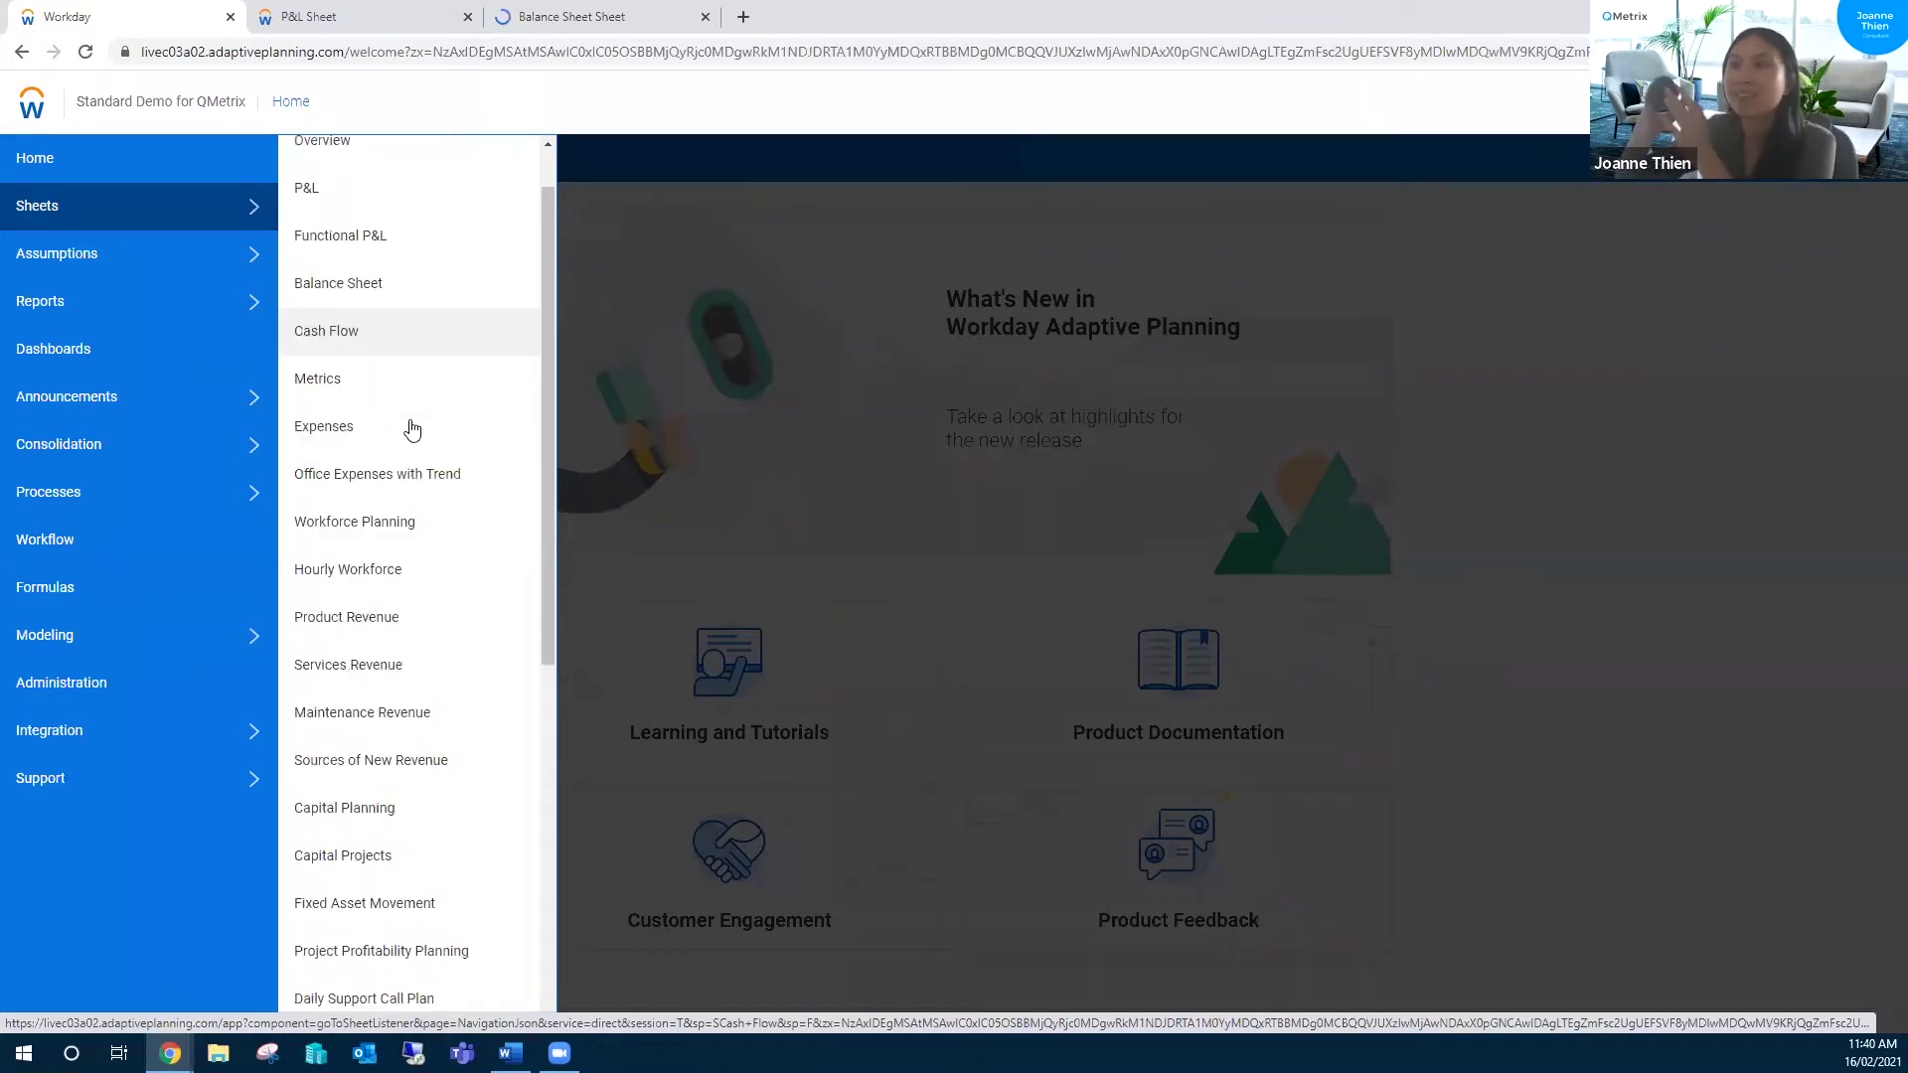
pyautogui.scroll(1, 412, 429)
pyautogui.scroll(-3, 412, 429)
pyautogui.scroll(3, 409, 425)
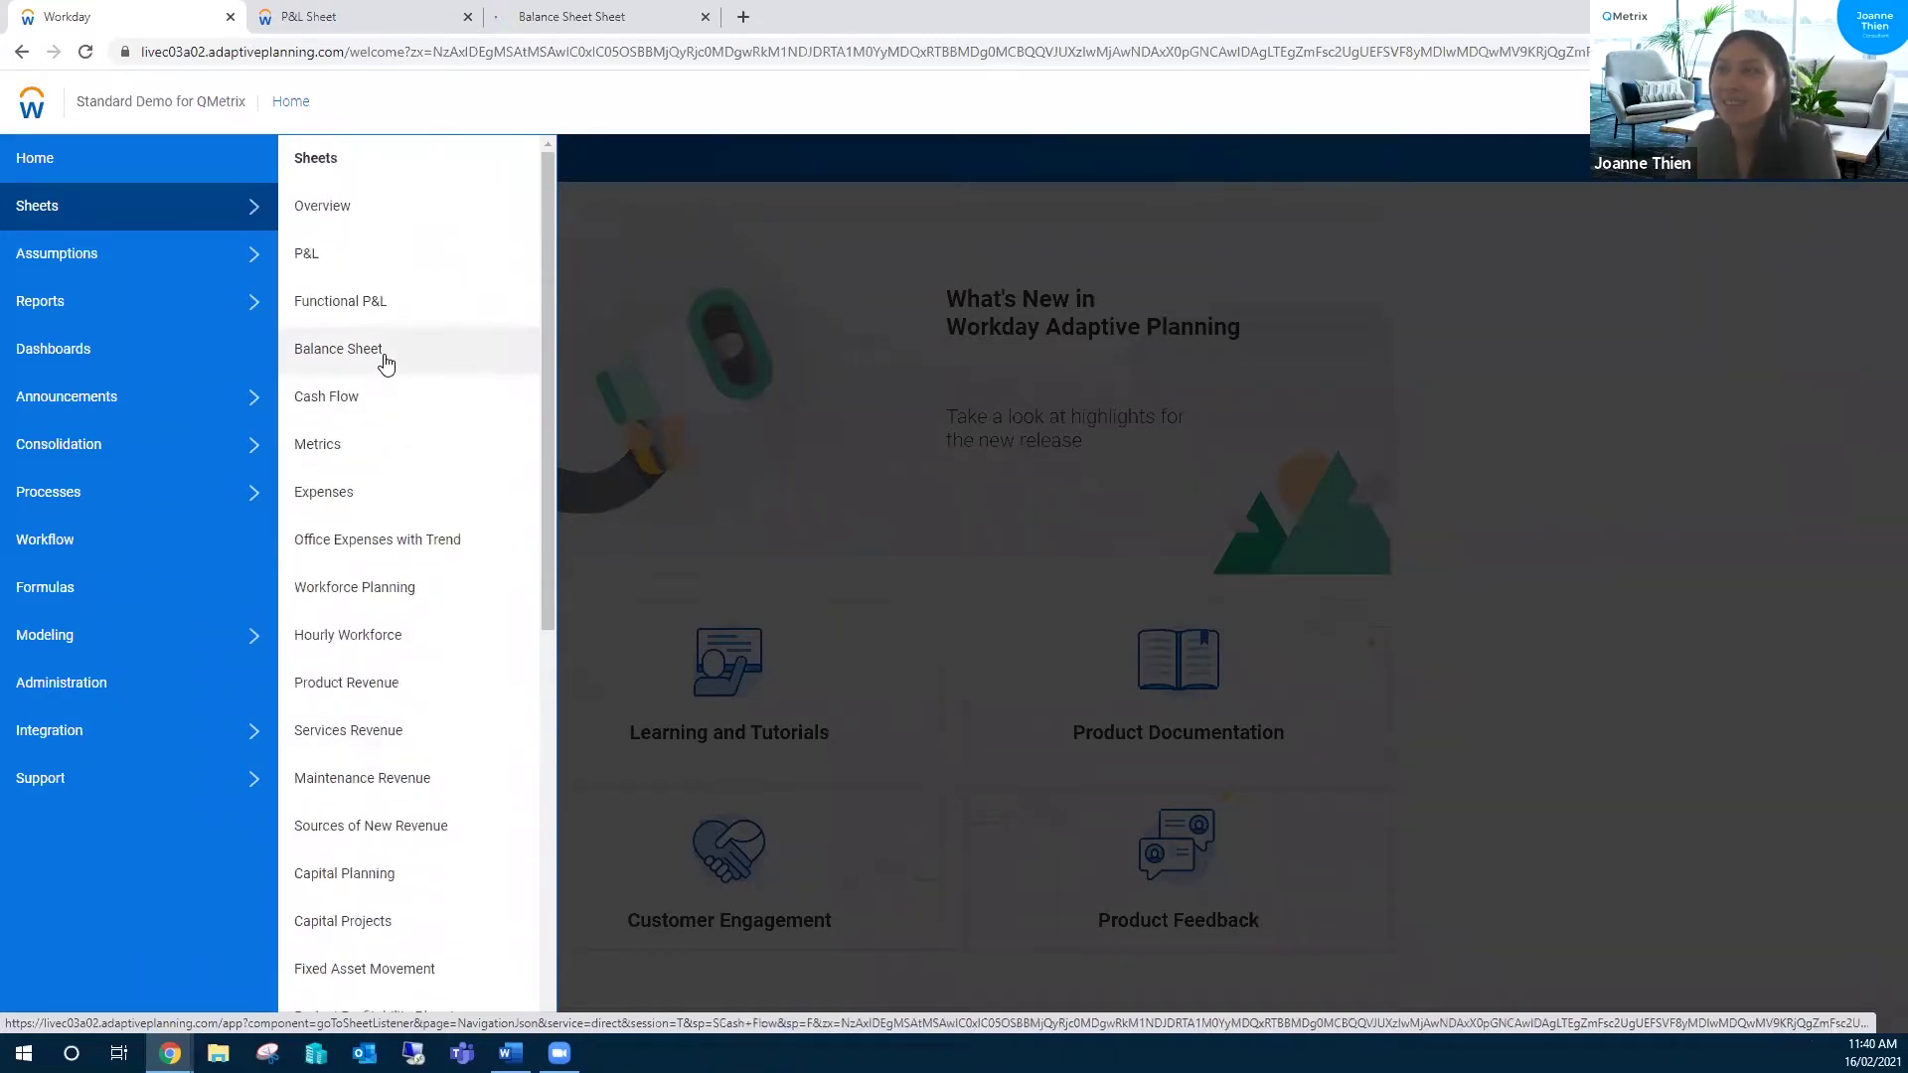
pyautogui.middleClick(338, 400)
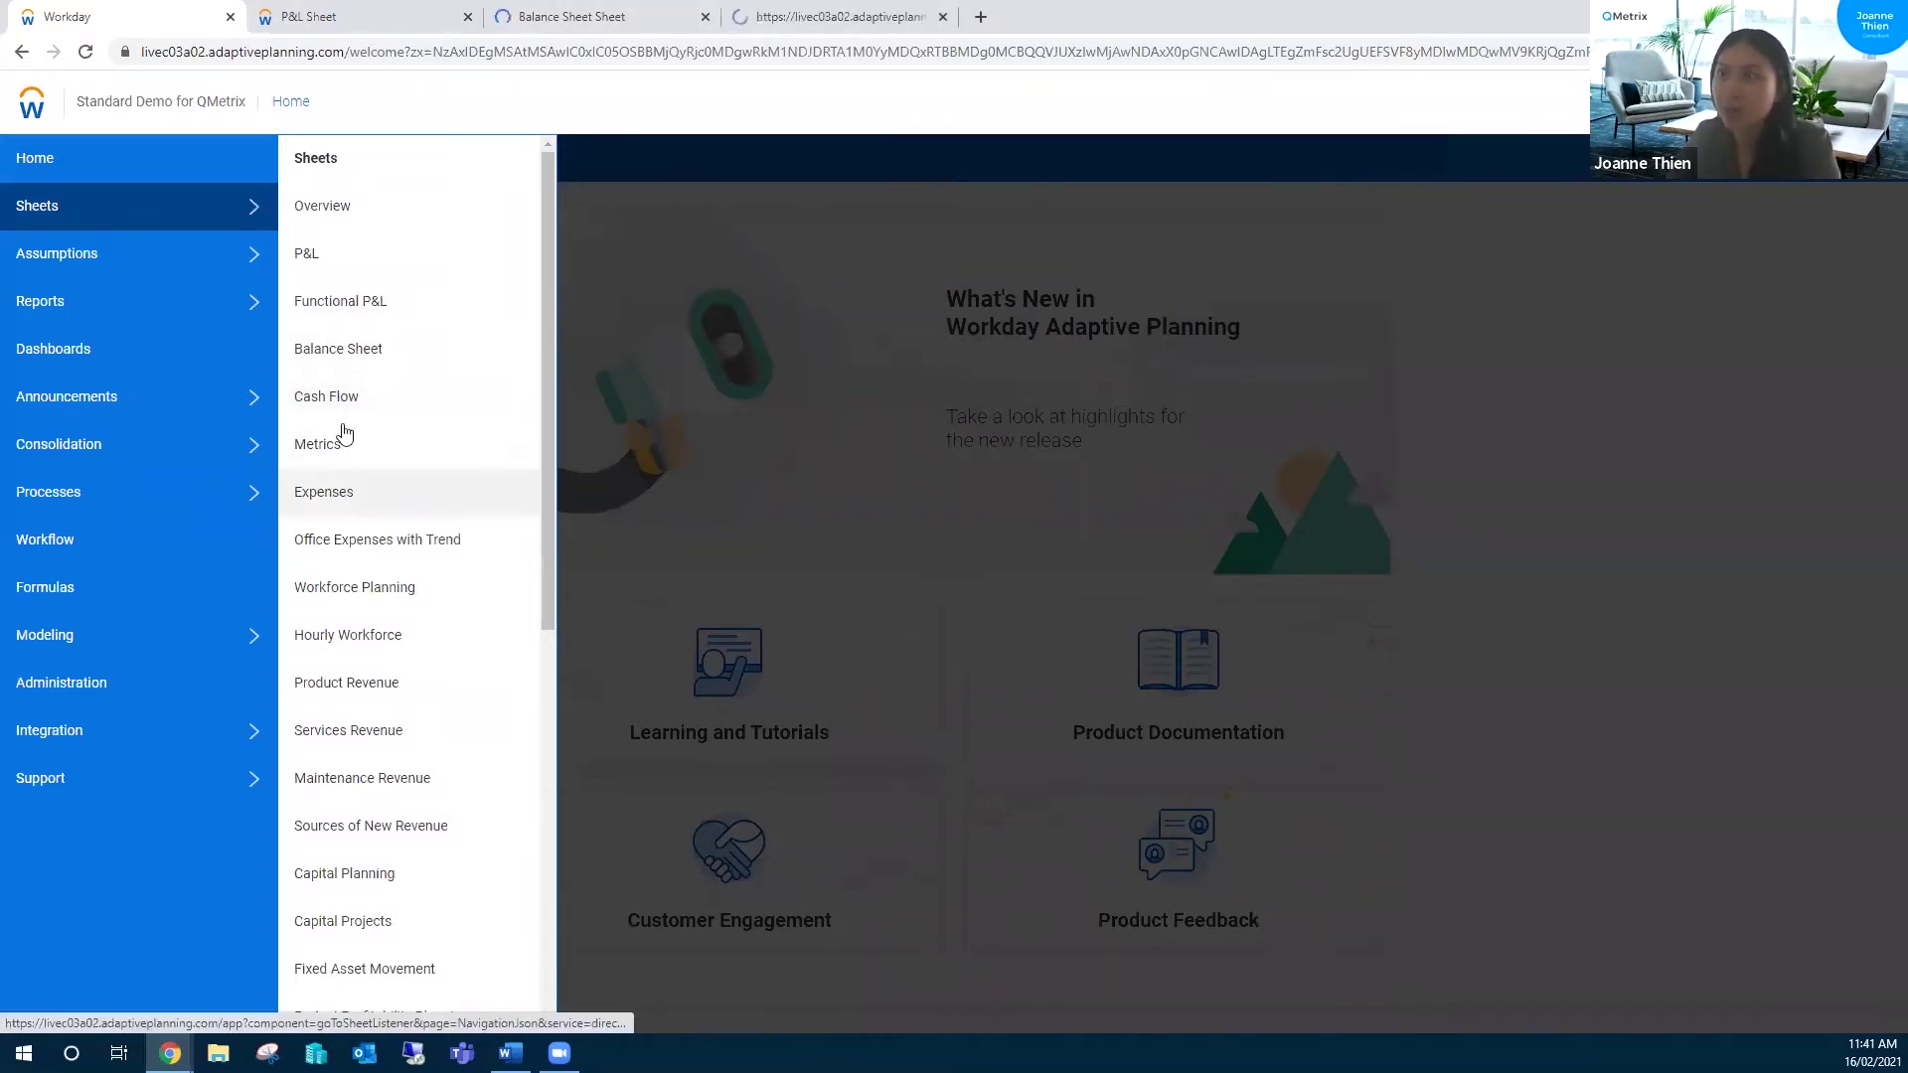
# Step: Open Payroll - Global Assumptions and the Version Variance report in new tabs
pyautogui.click(253, 259)
pyautogui.rightClick(393, 778)
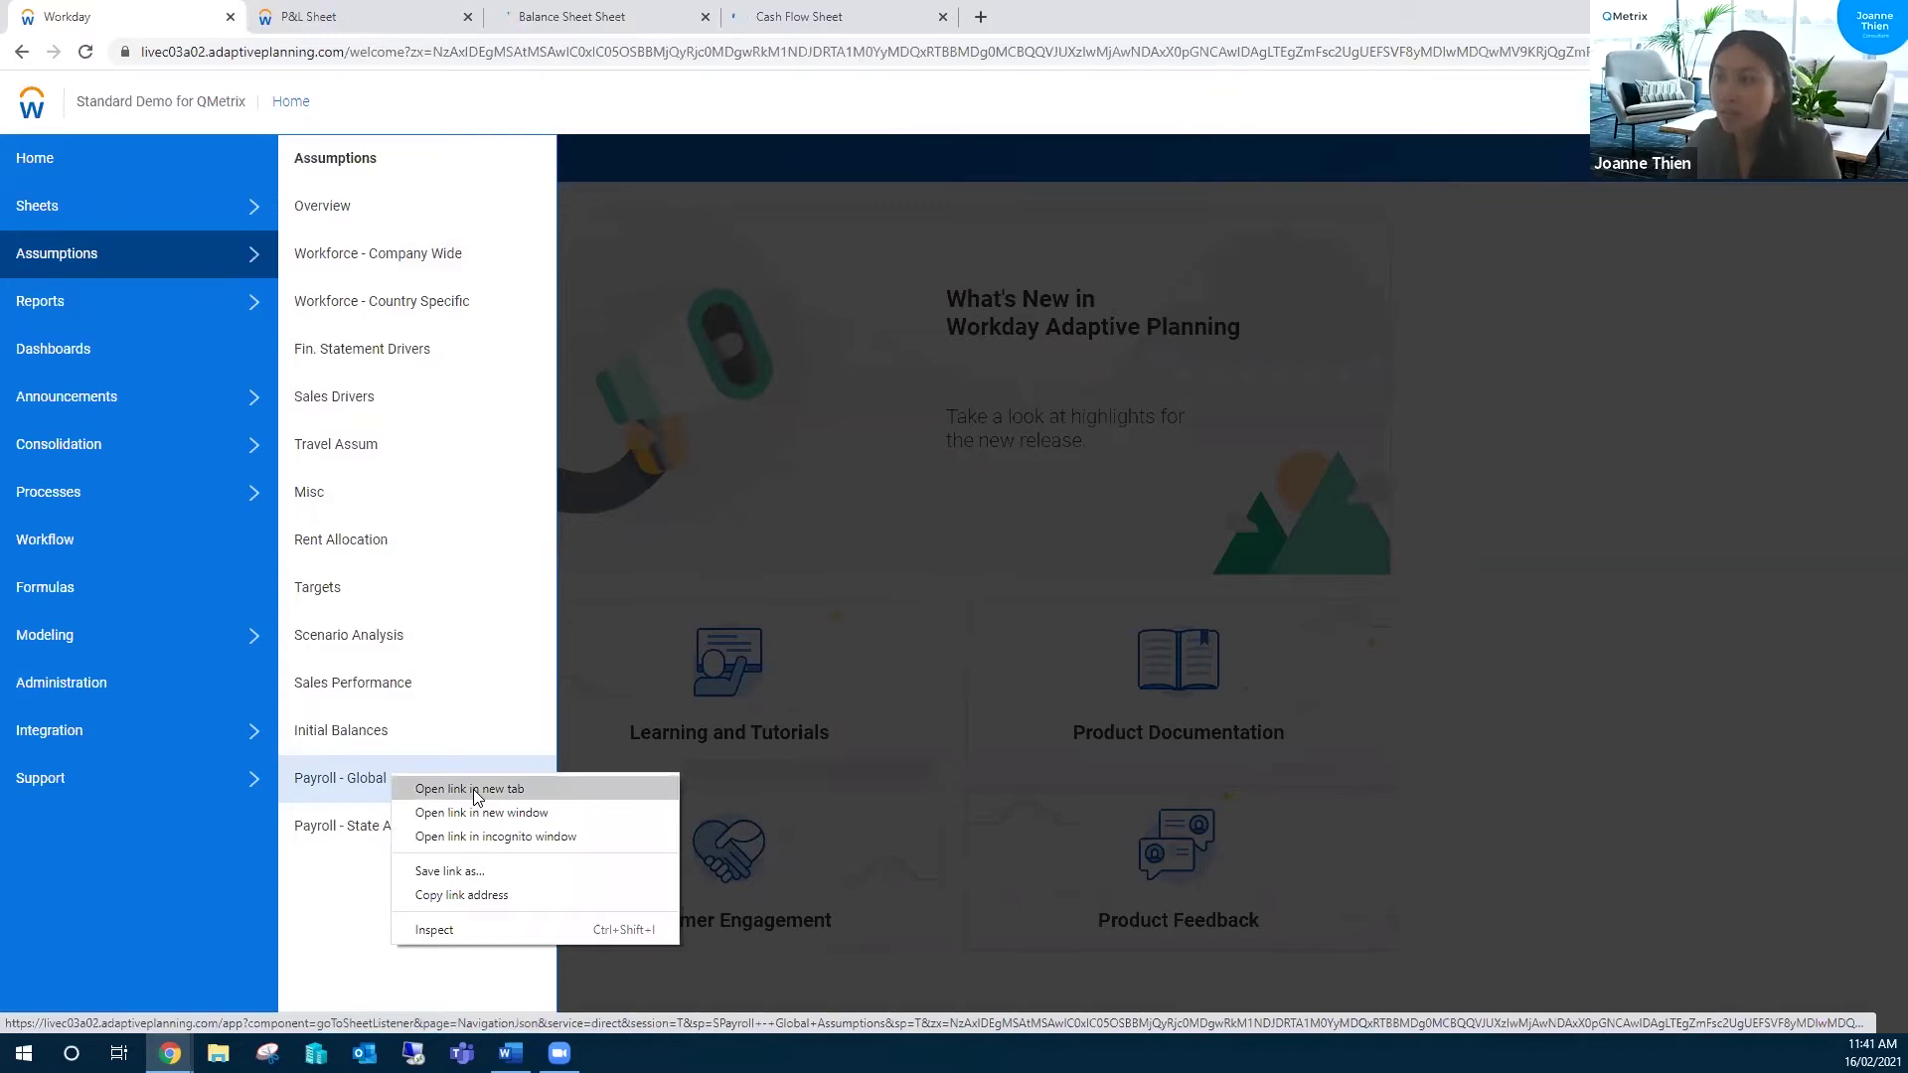
pyautogui.click(470, 789)
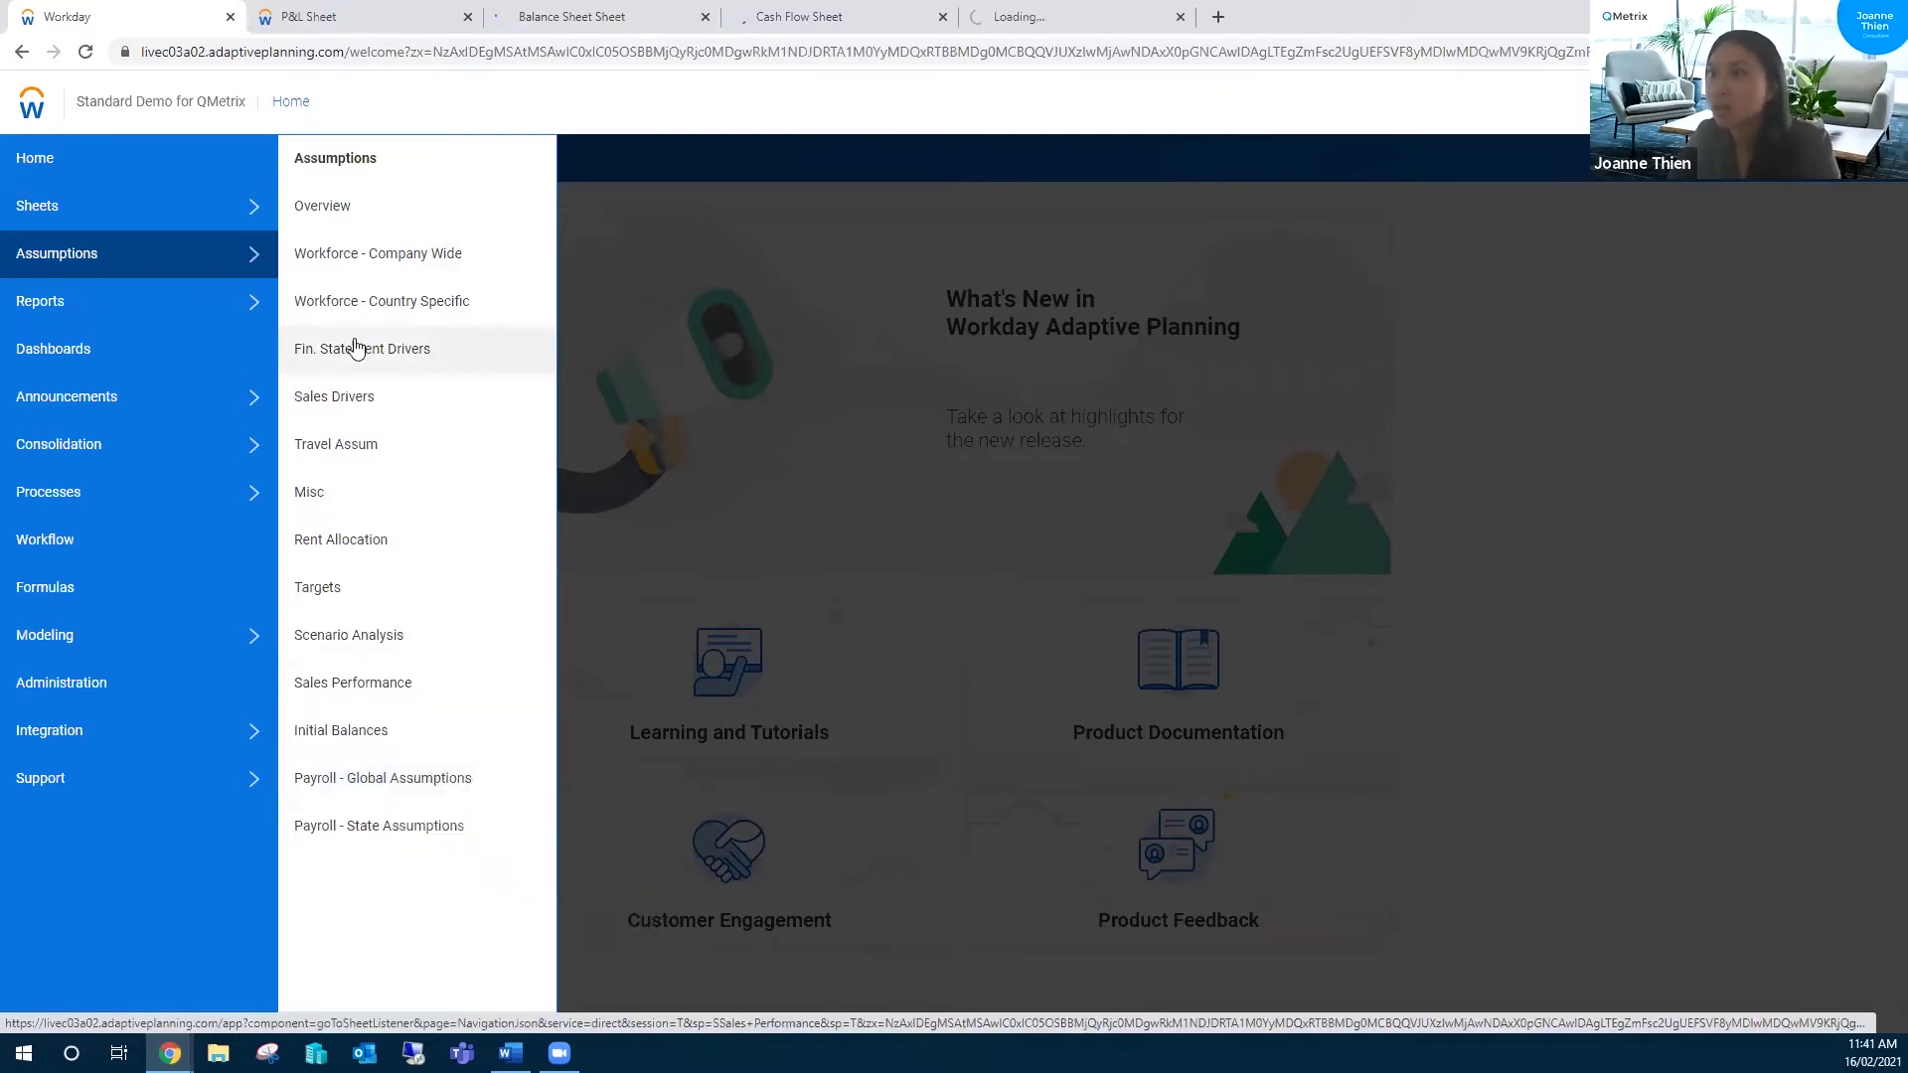
pyautogui.click(250, 304)
pyautogui.scroll(-6, 496, 616)
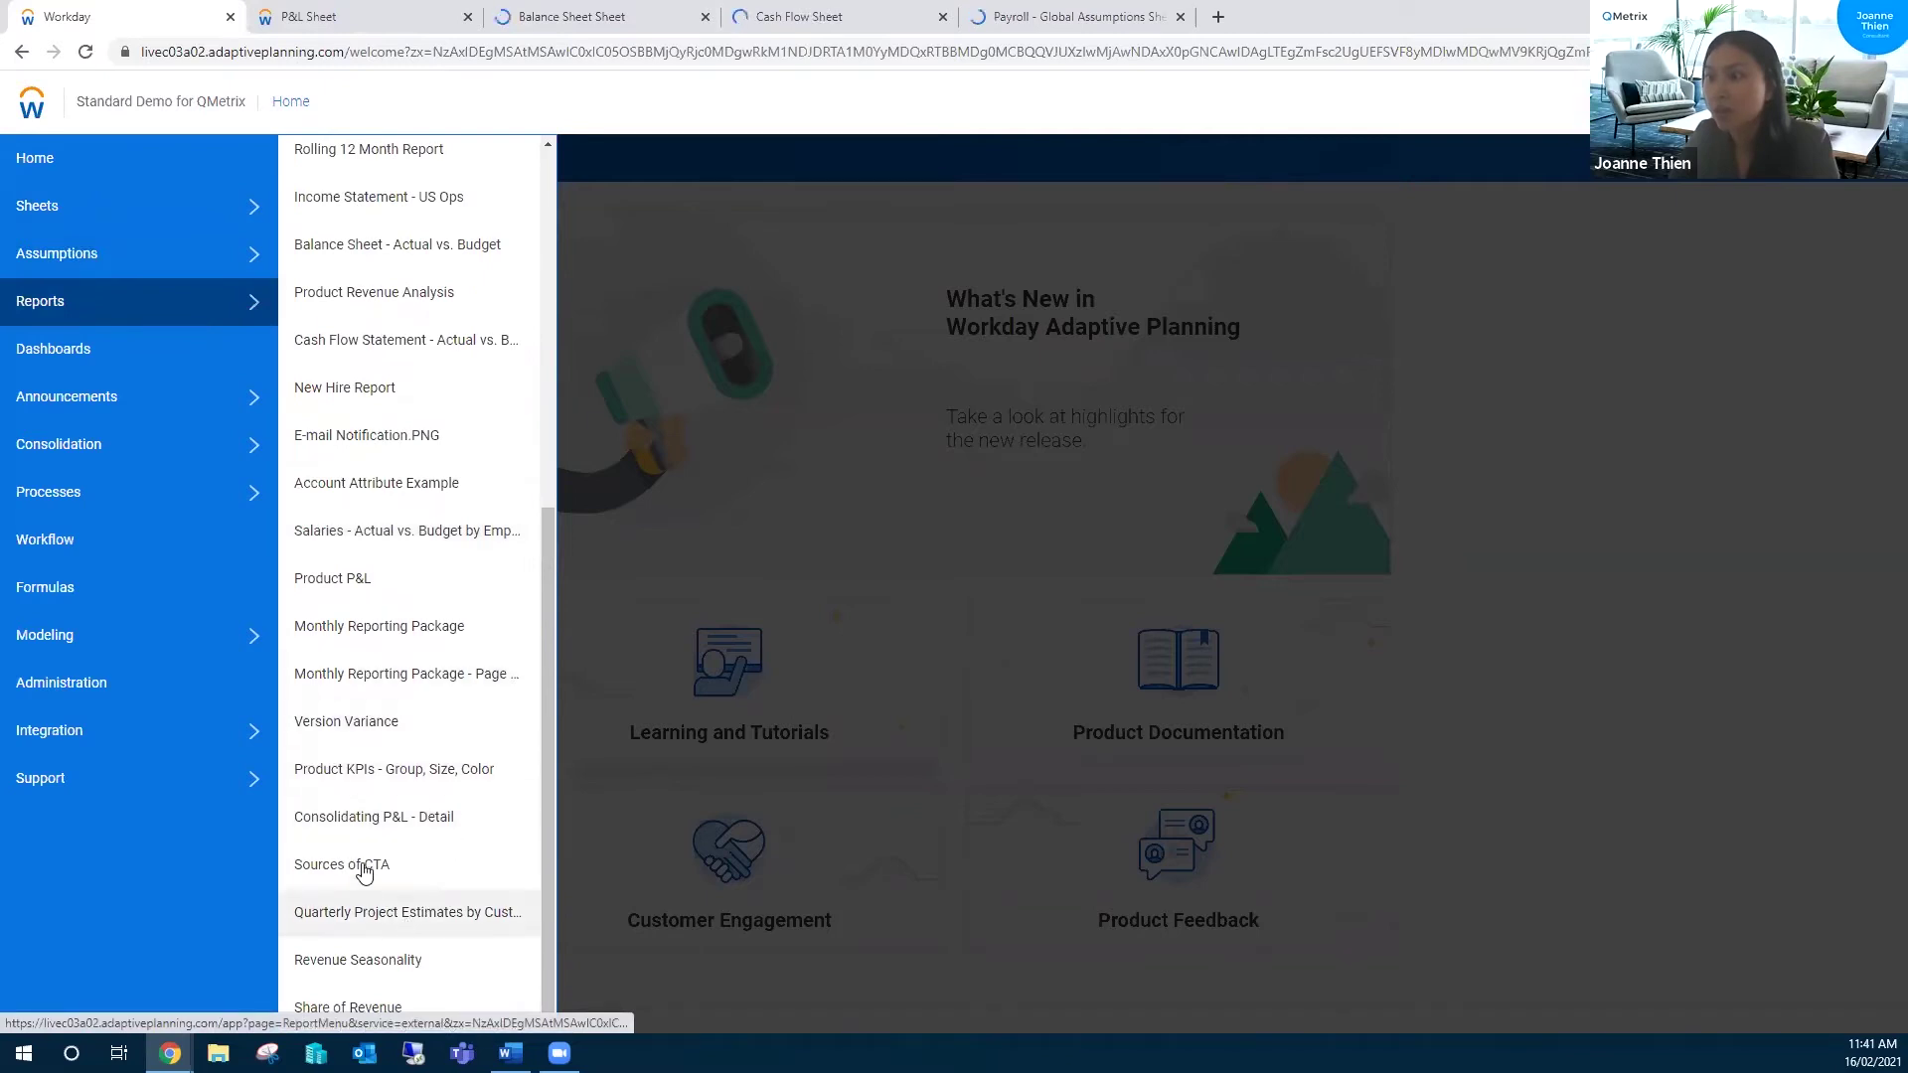
pyautogui.middleClick(356, 735)
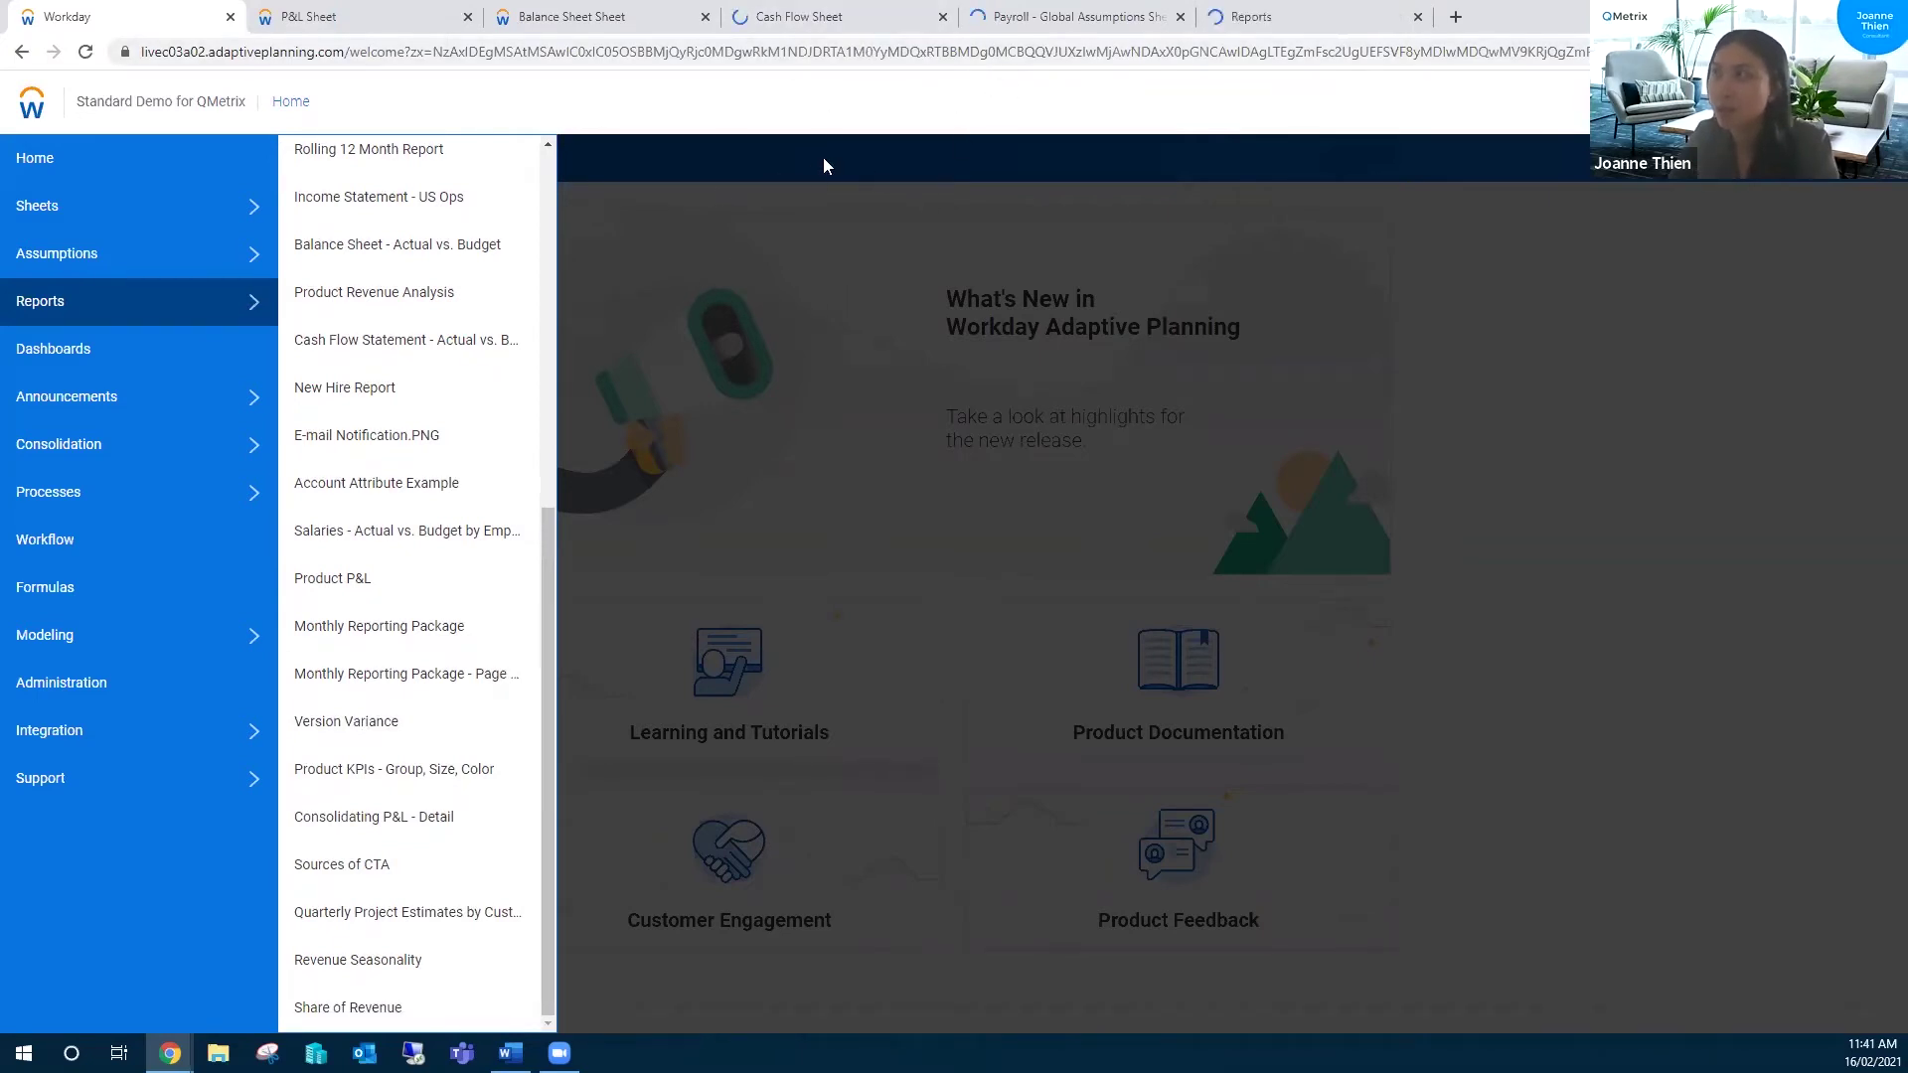
# Step: Close the navigation menu and cycle through the Balance Sheet, Cash Flow and Reports tabs back to P&L
pyautogui.click(693, 365)
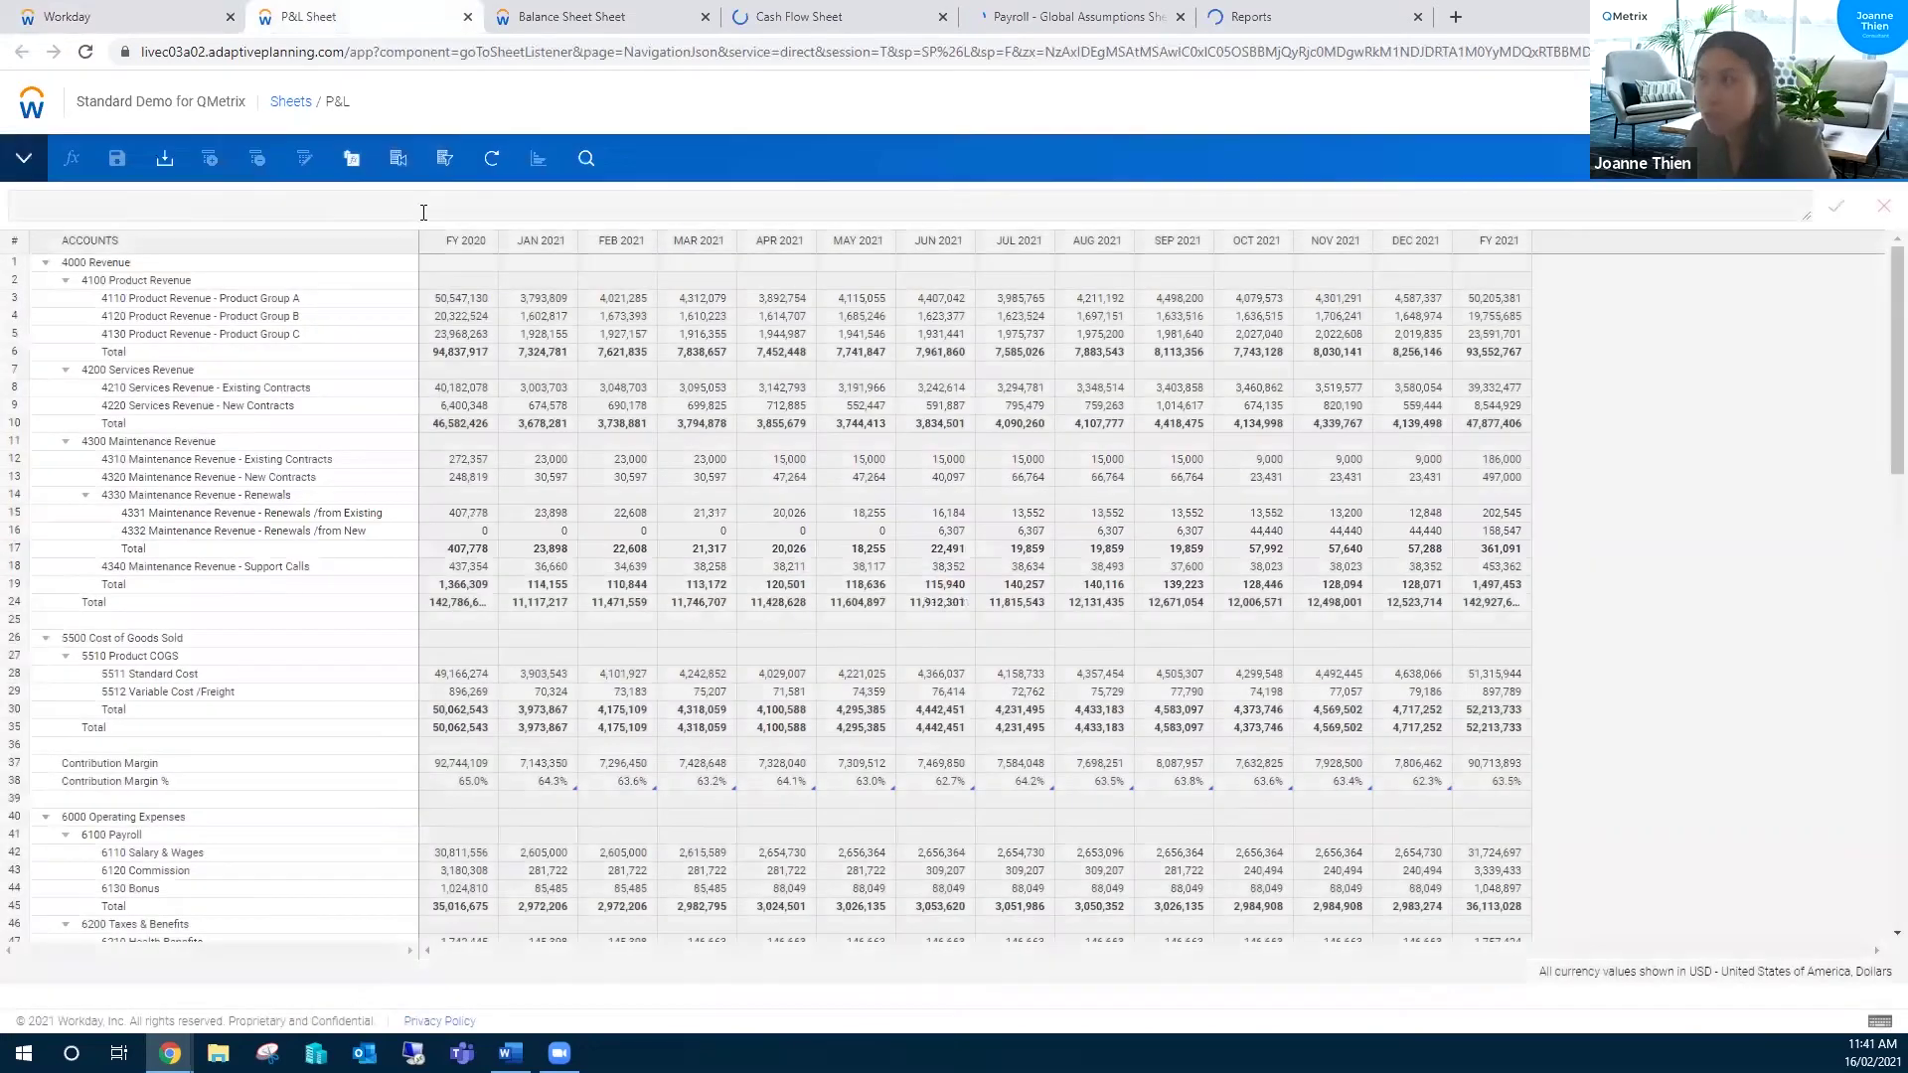
pyautogui.hotkey('ctrl', 'Tab')
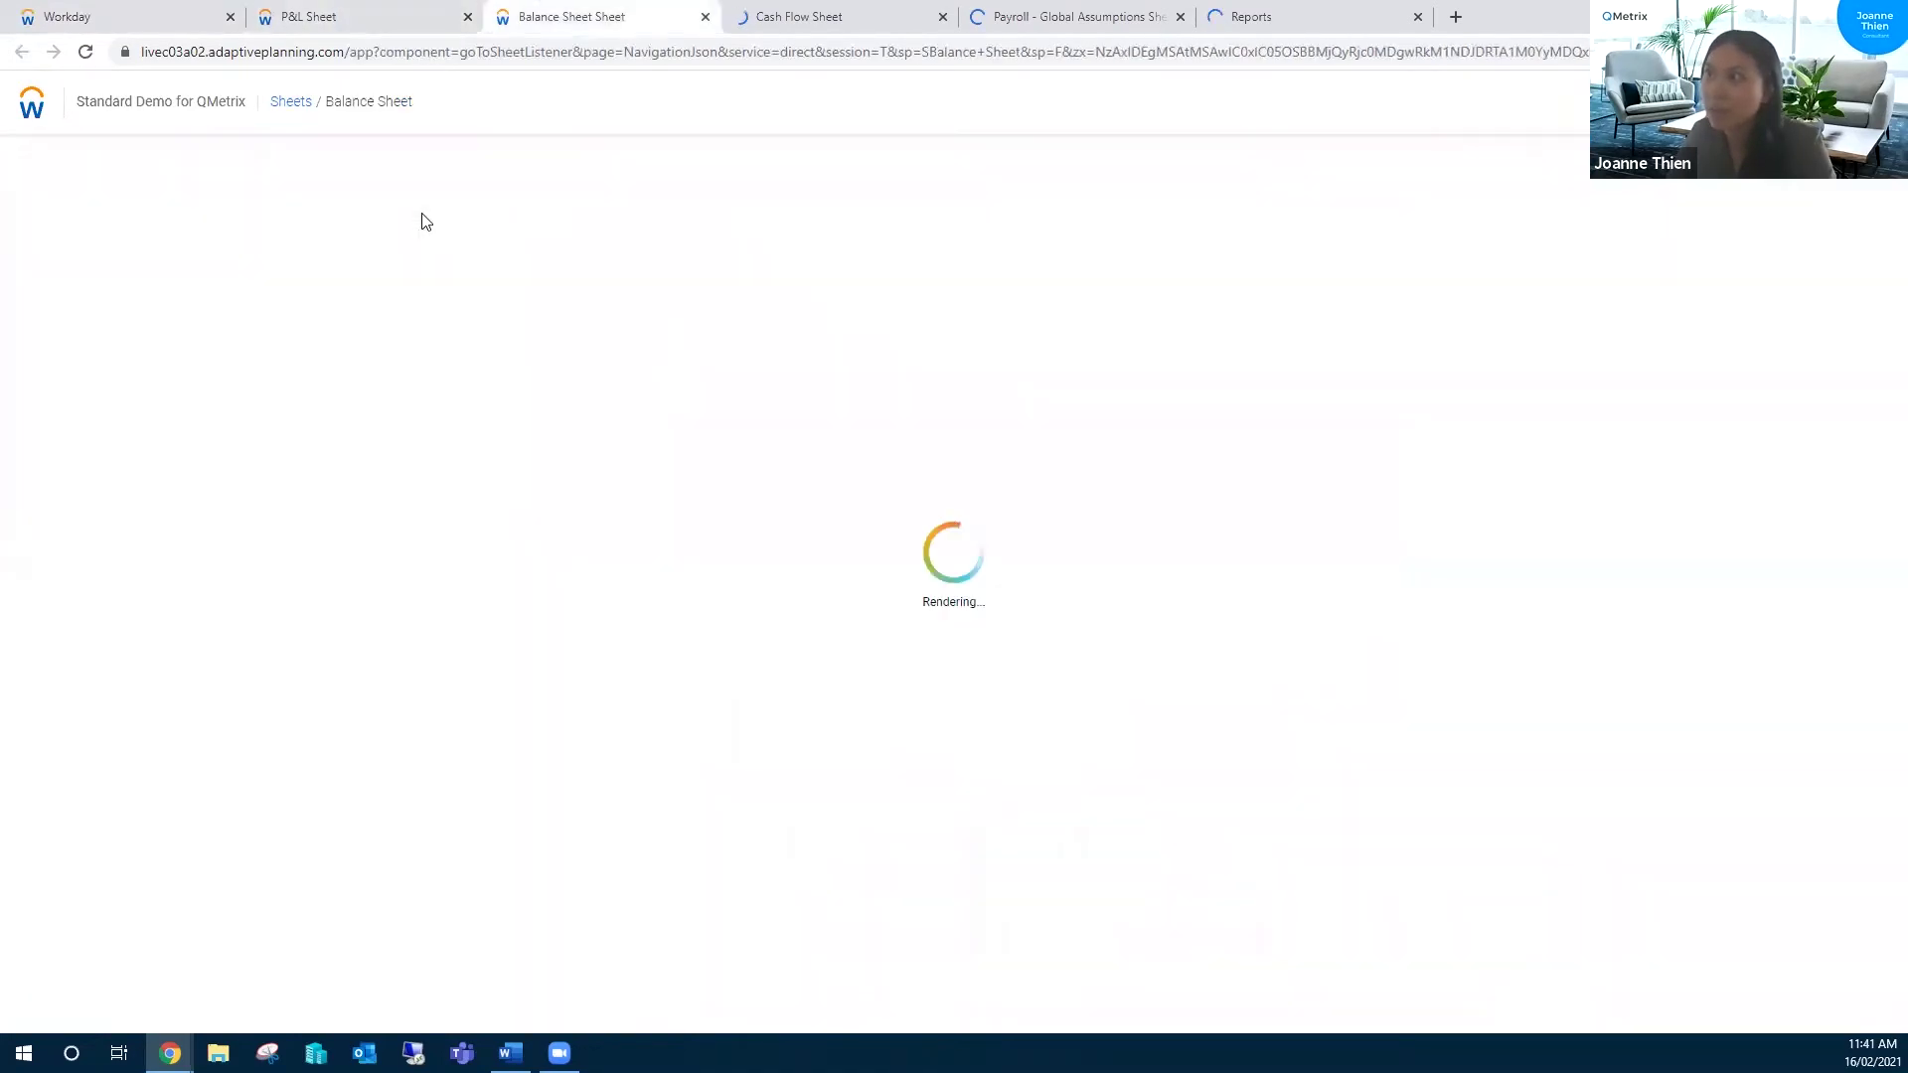
pyautogui.hotkey('ctrl', 'Tab')
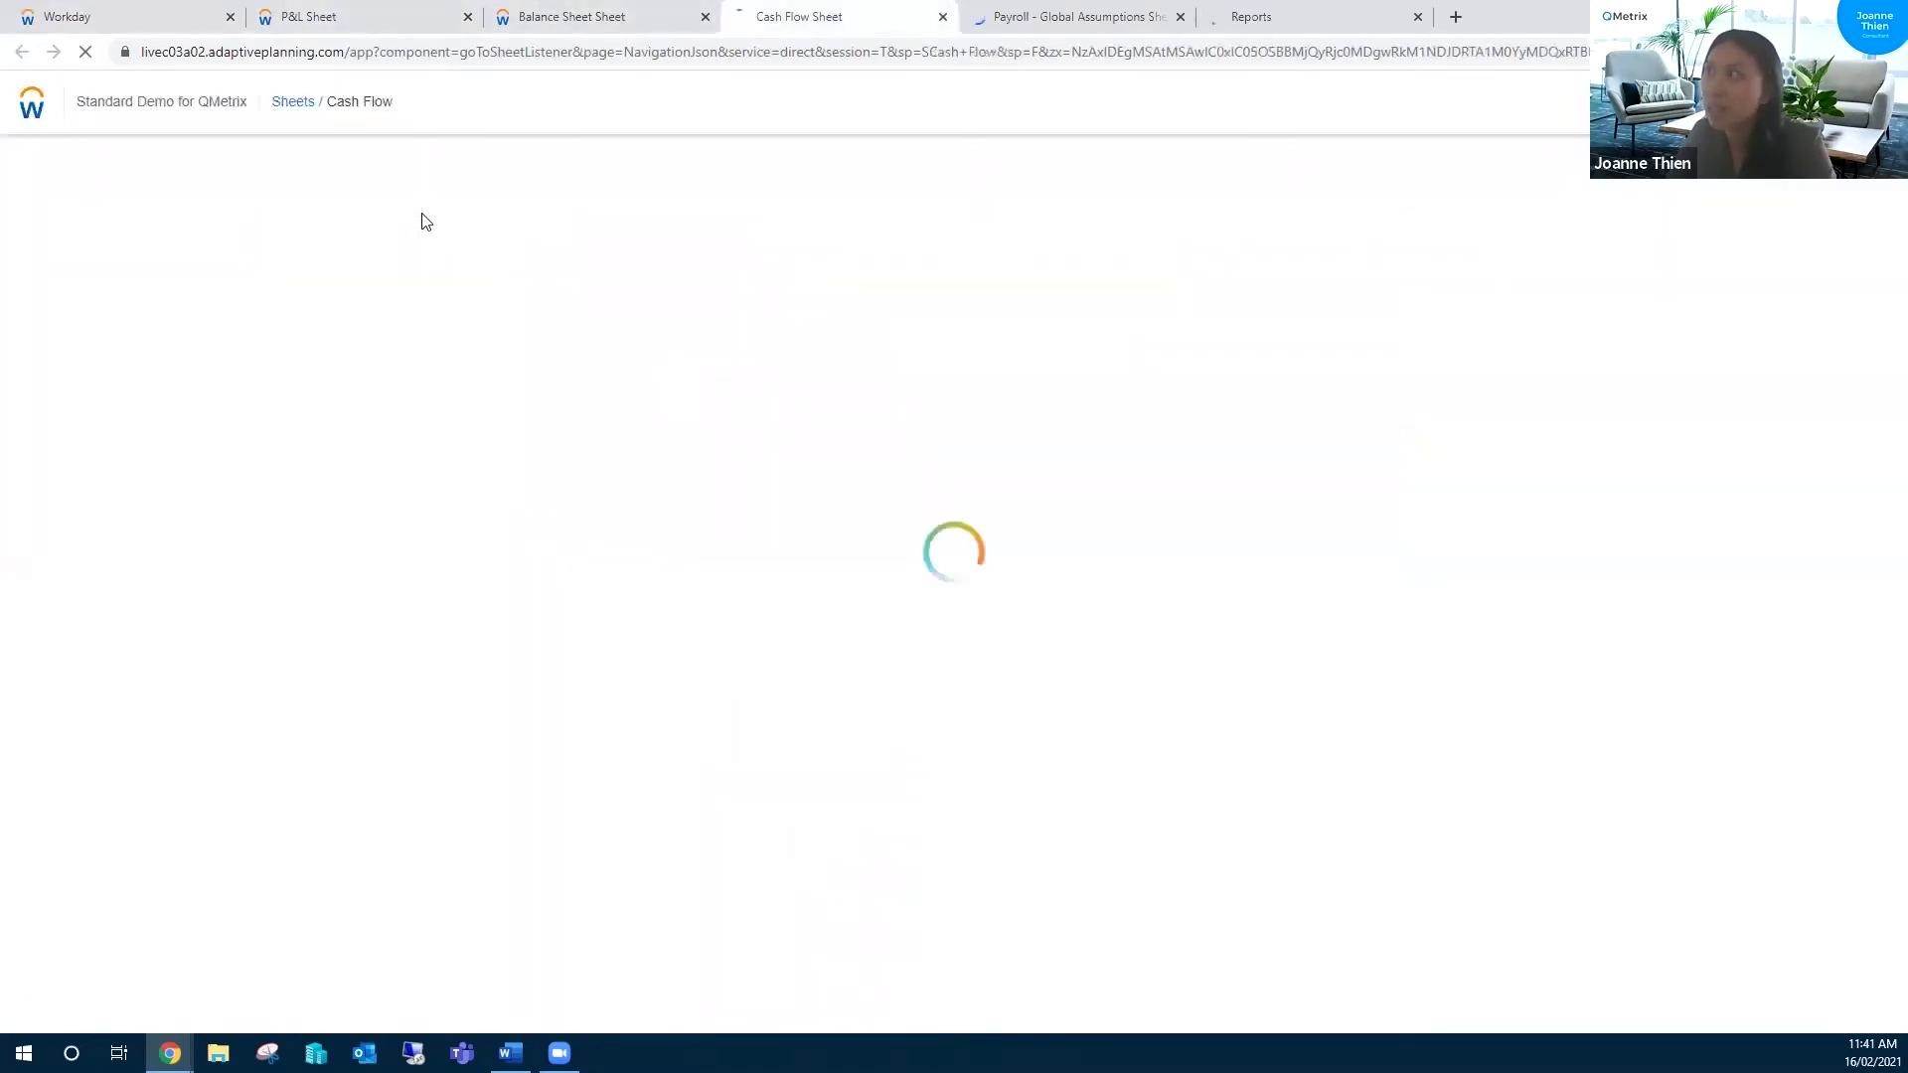
pyautogui.hotkey('ctrl', 'Tab')
pyautogui.hotkey('ctrl', 'Tab')
pyautogui.hotkey('ctrl', 'Tab')
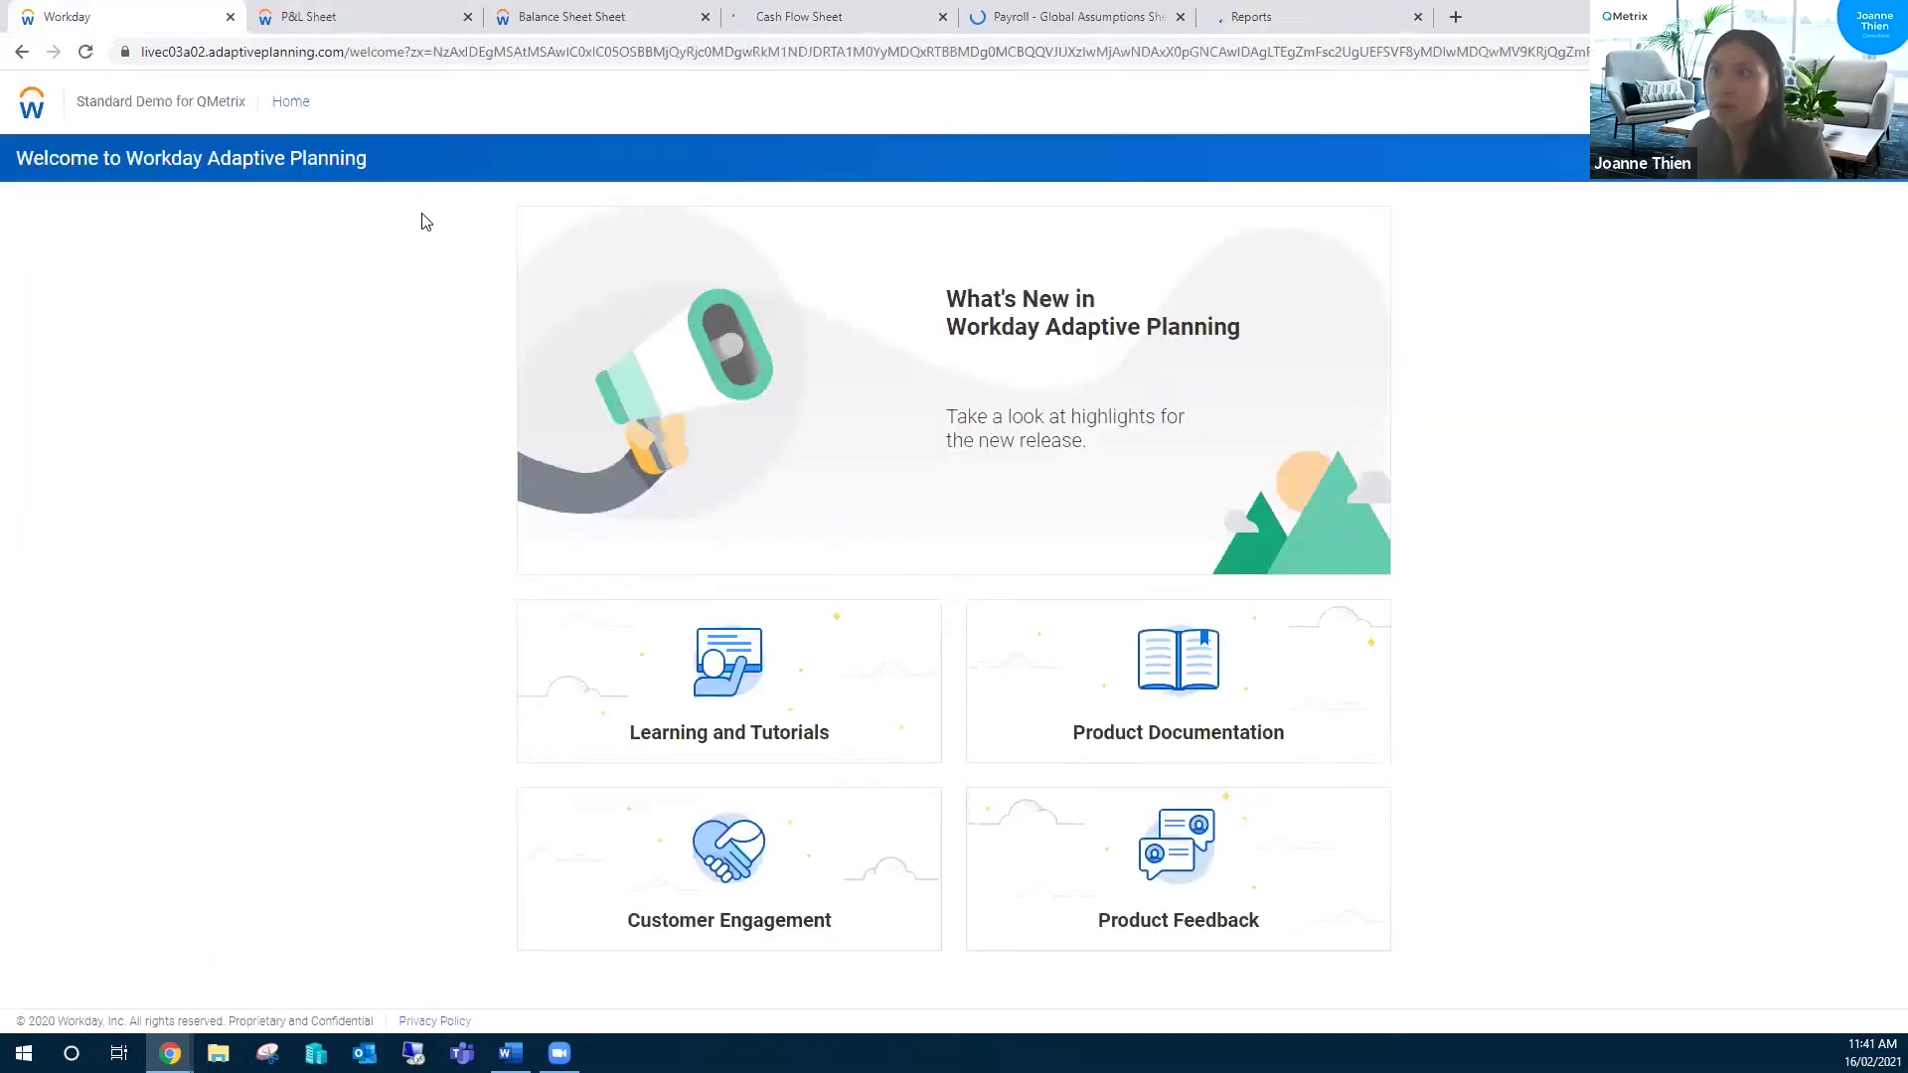
pyautogui.hotkey('ctrl', 'Tab')
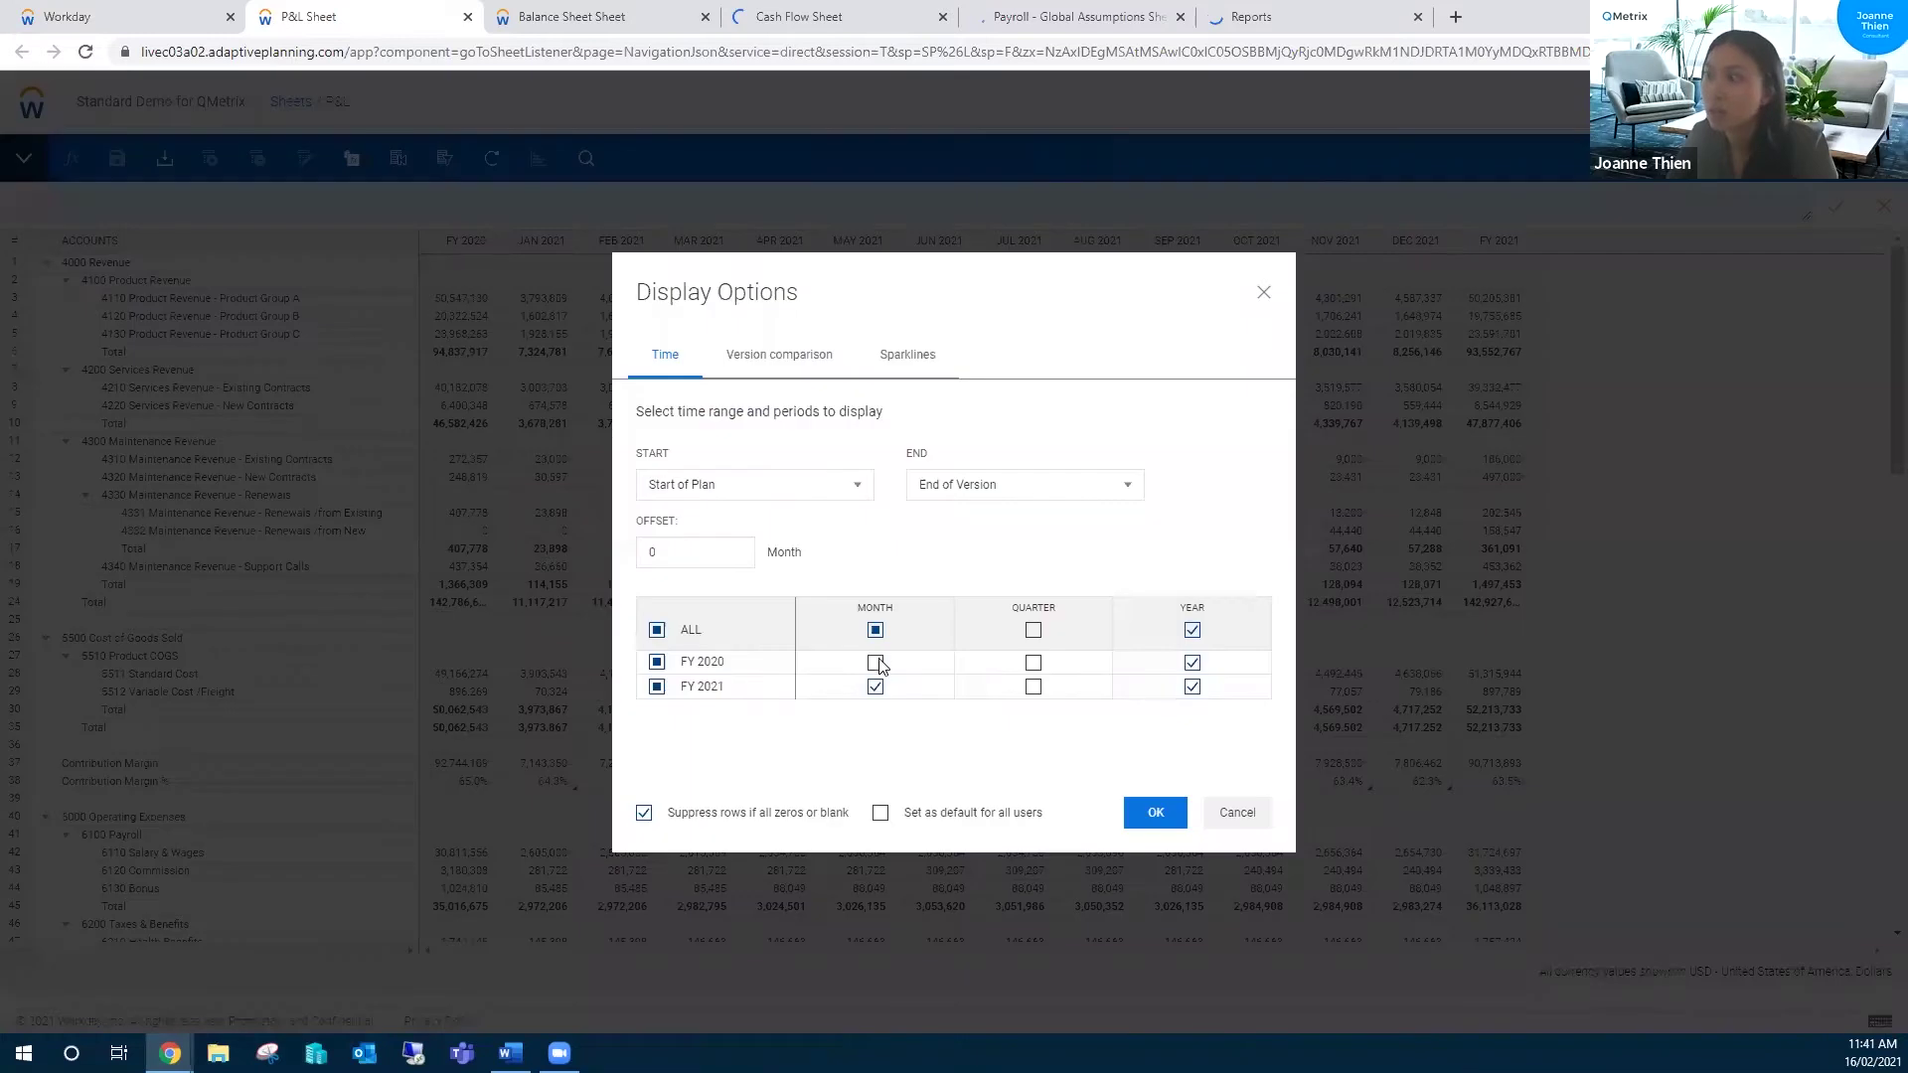
# Step: Apply monthly FY 2020 columns in the P&L sheet and scroll the grid back to APR 2020
pyautogui.click(1159, 814)
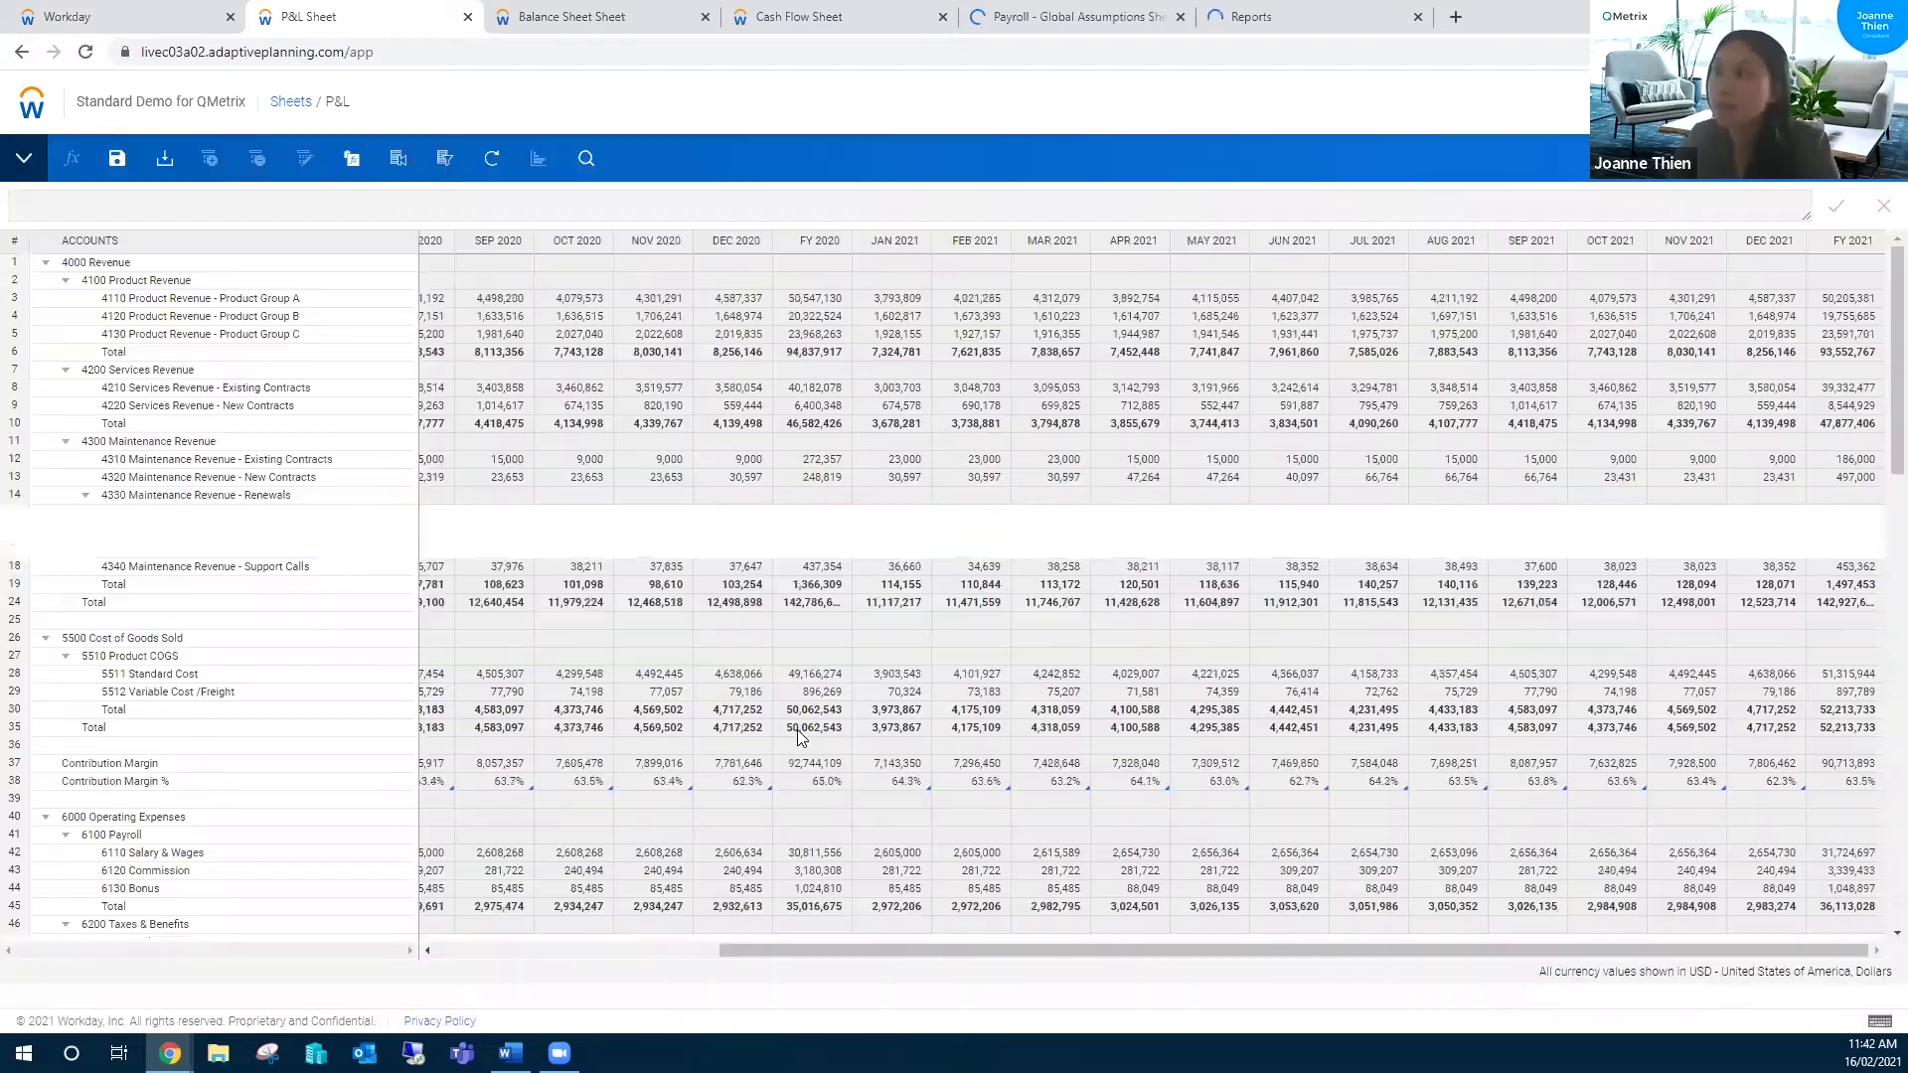
pyautogui.click(432, 952)
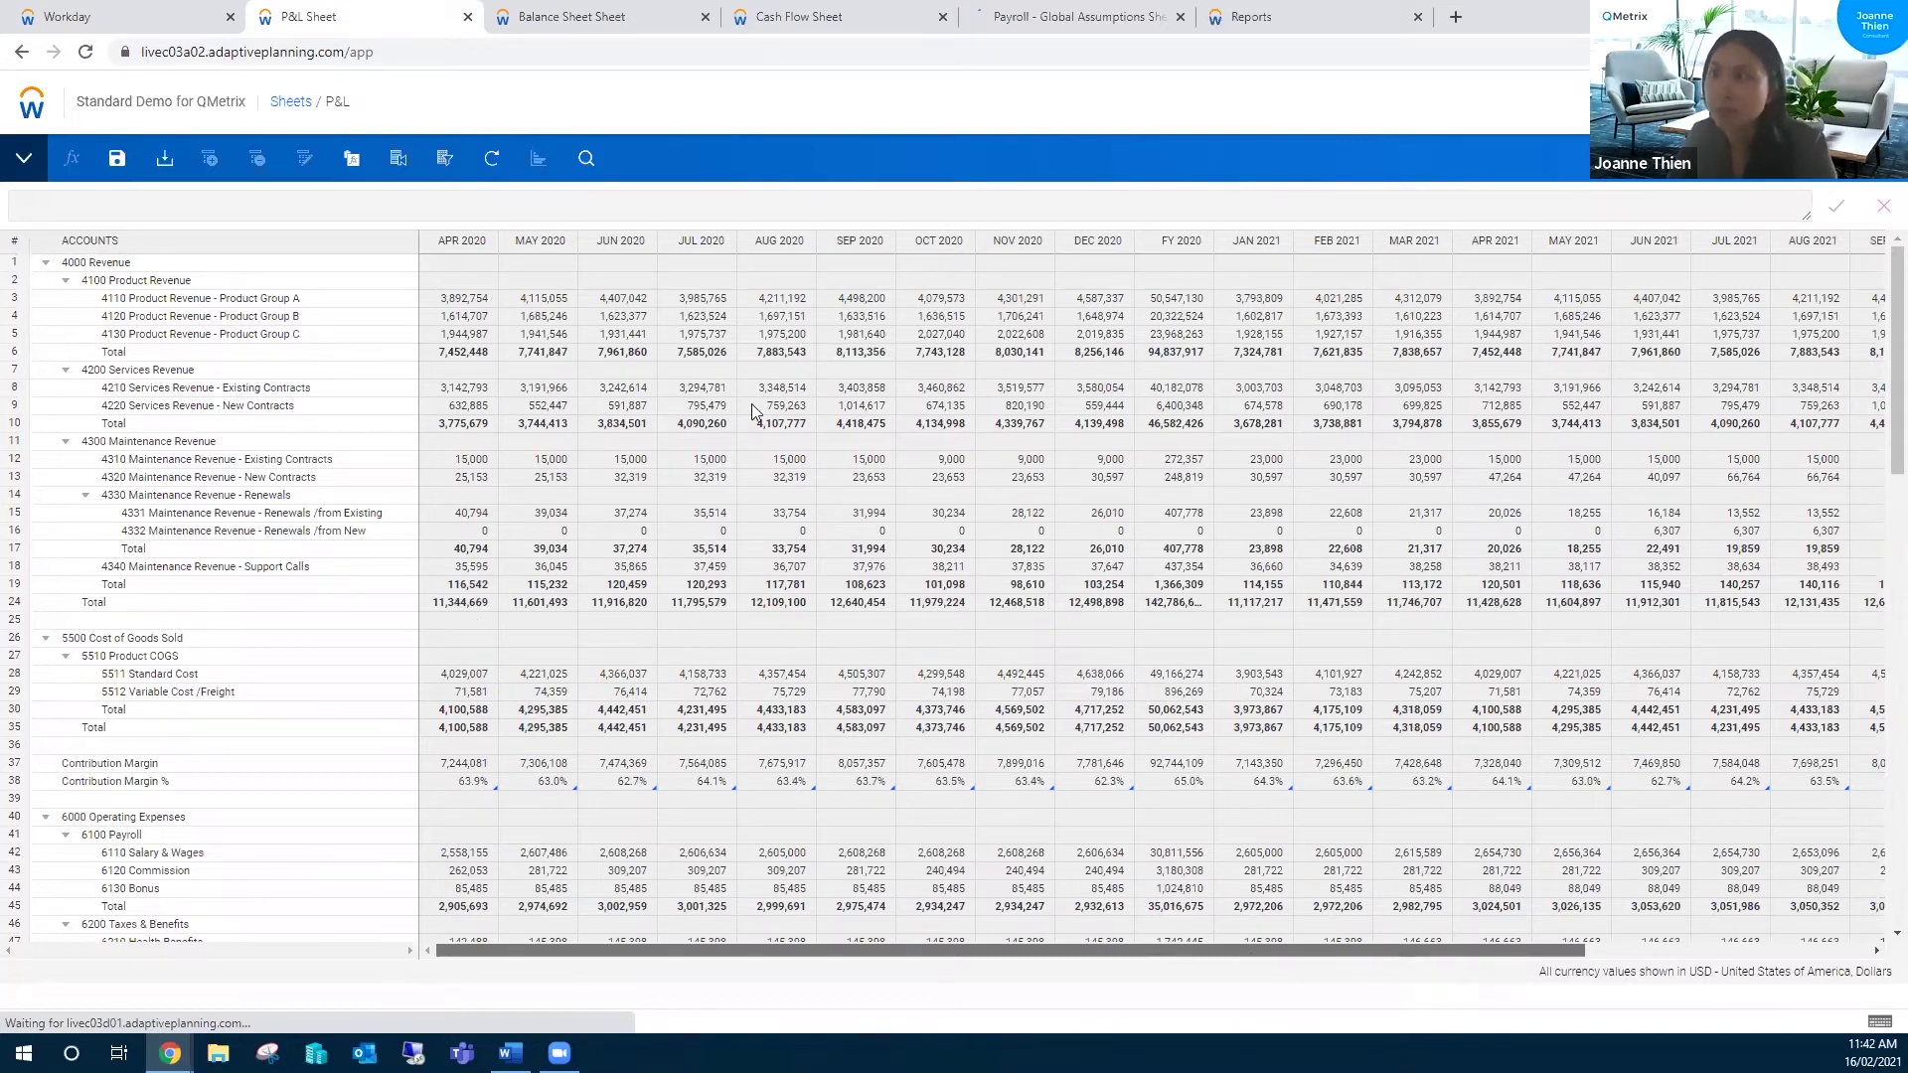
pyautogui.hscroll(5, 869, 521)
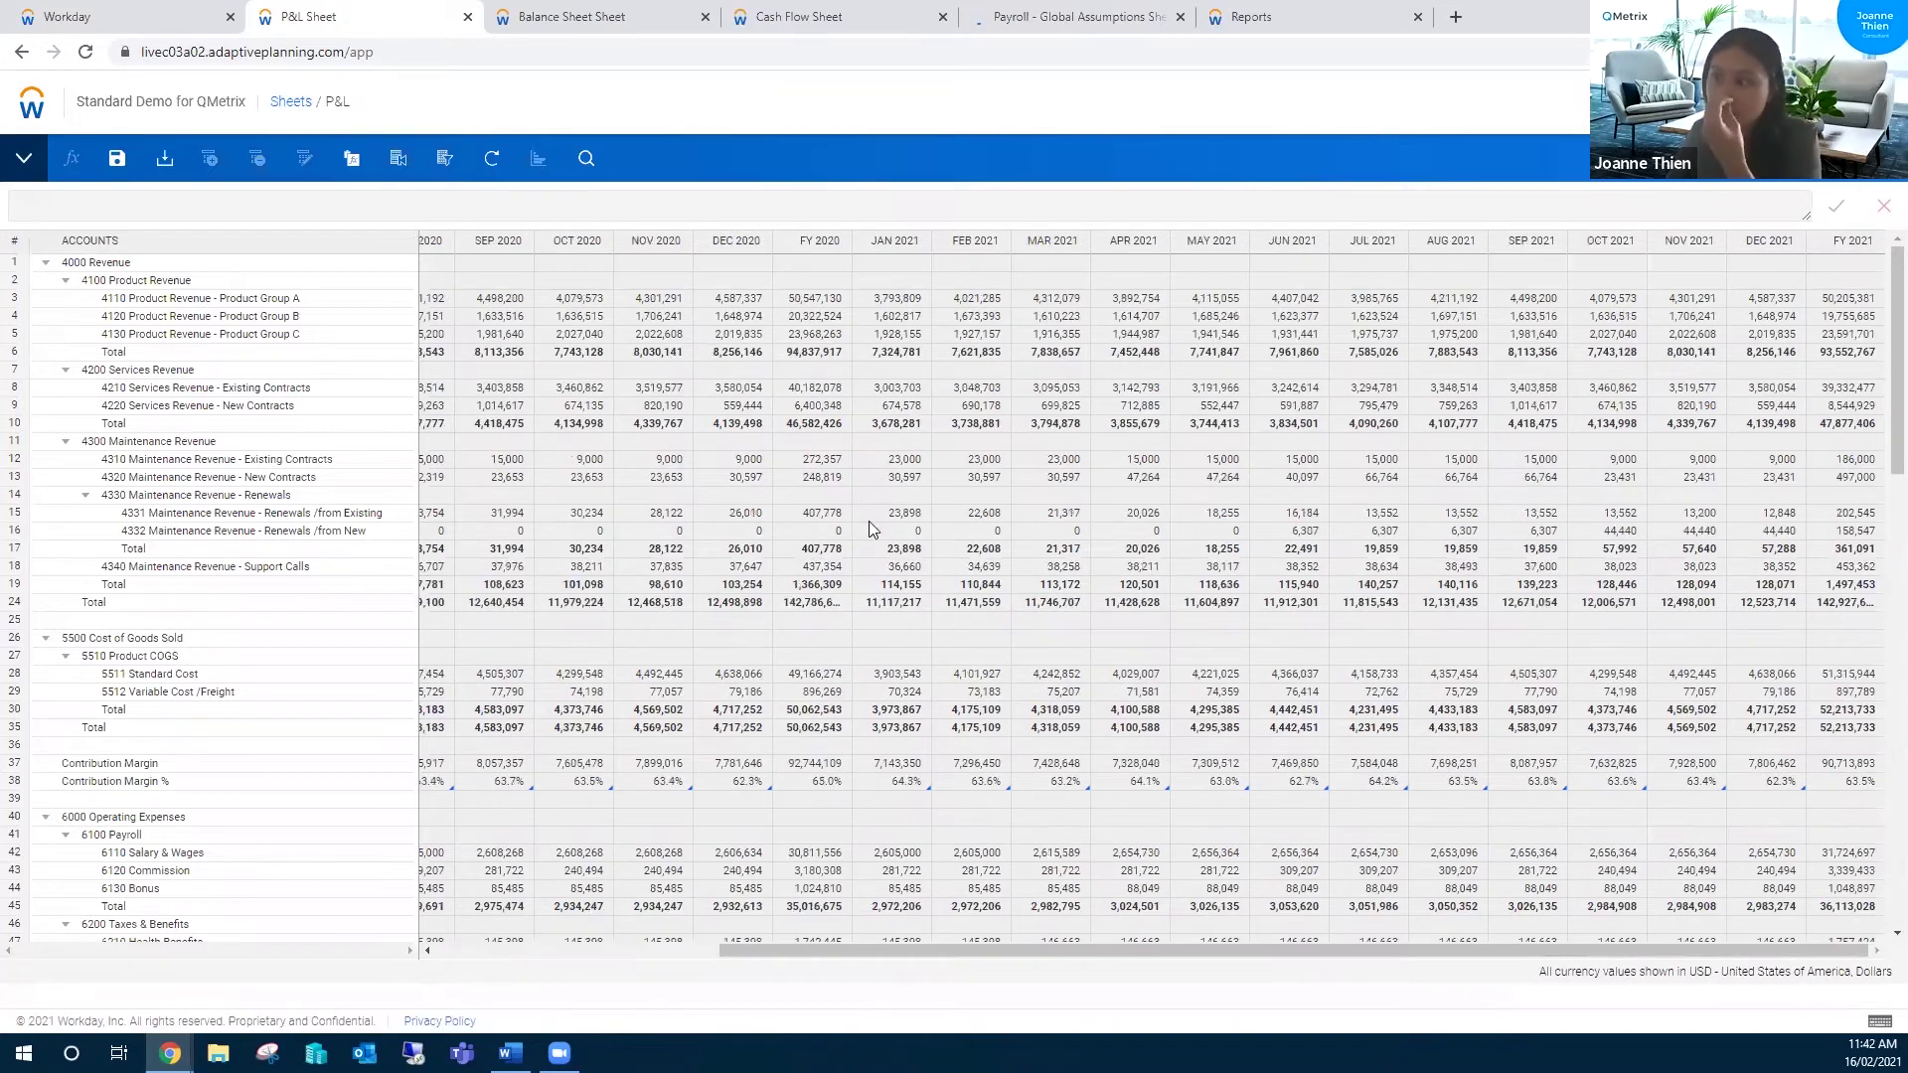
pyautogui.click(560, 954)
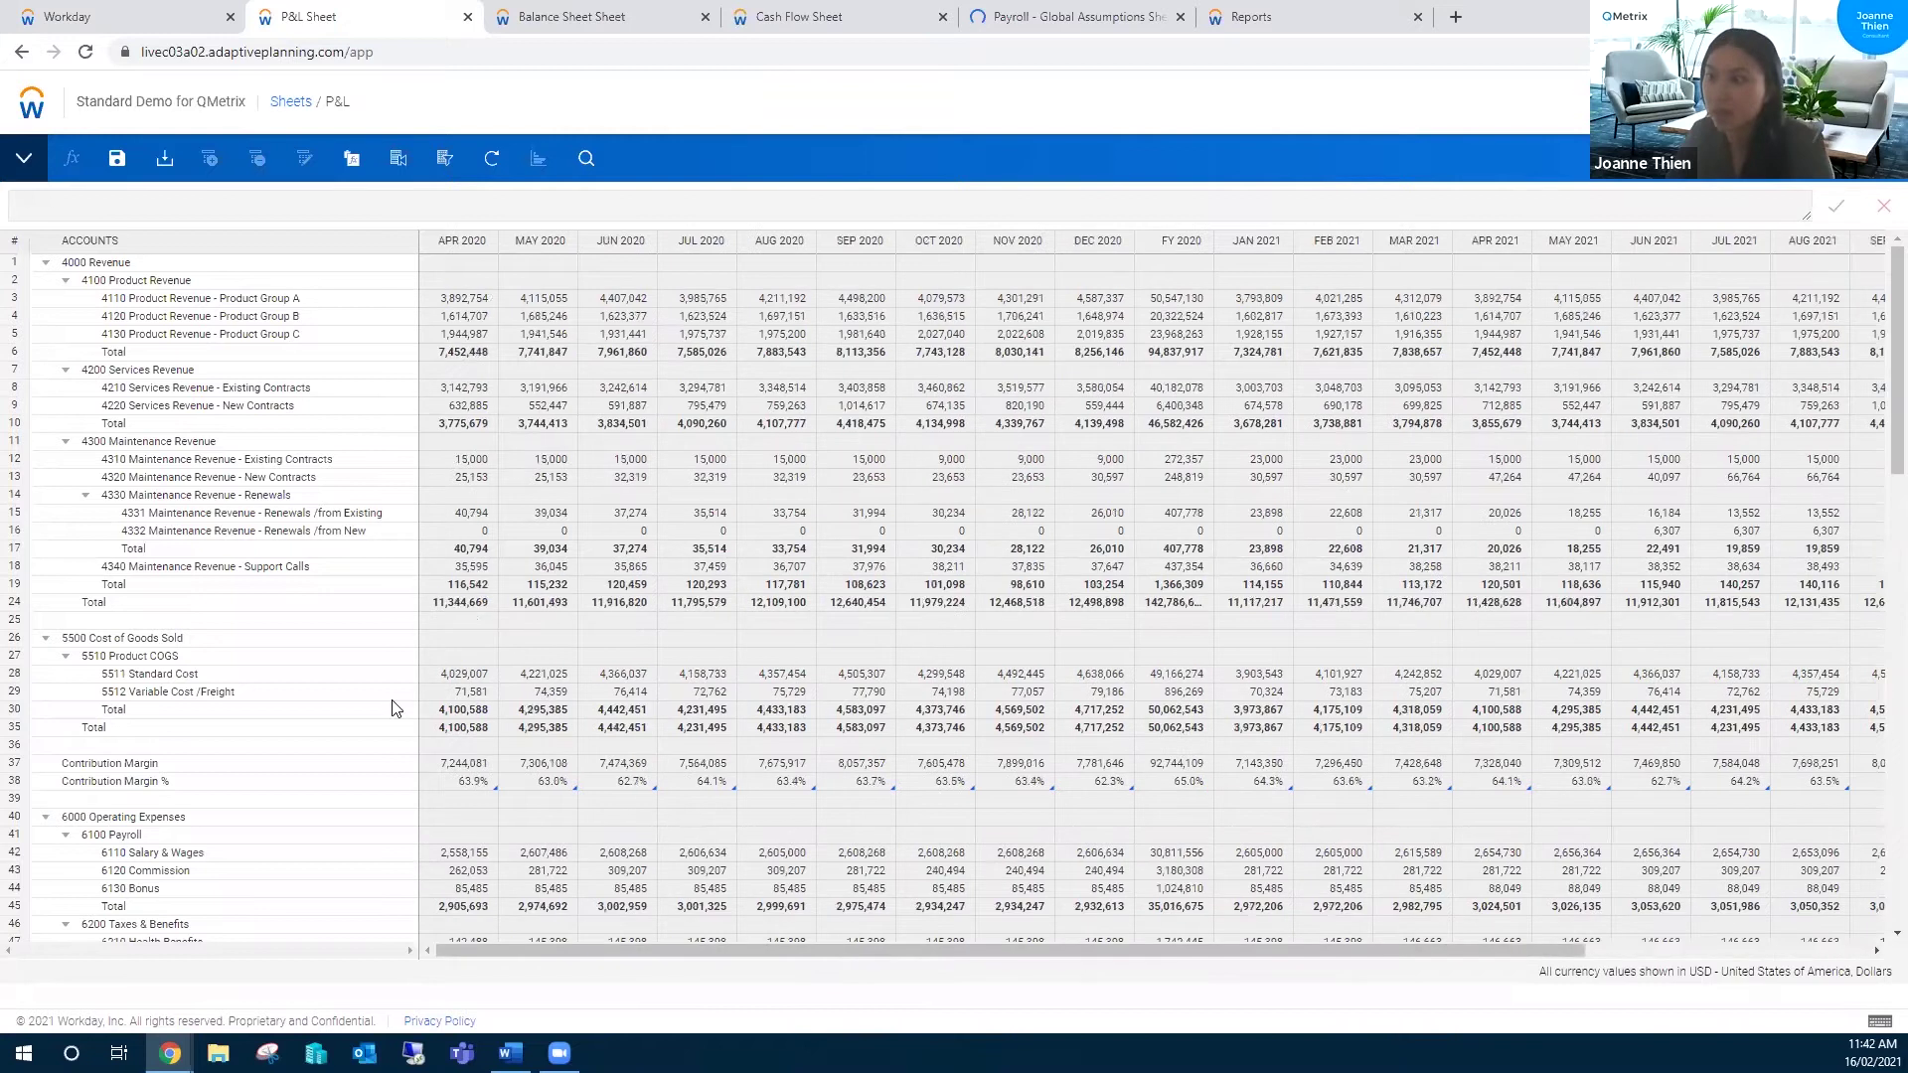
# Step: Save the P&L sheet from the toolbar and with Ctrl+S, then scroll right toward Dec 2021
pyautogui.click(118, 160)
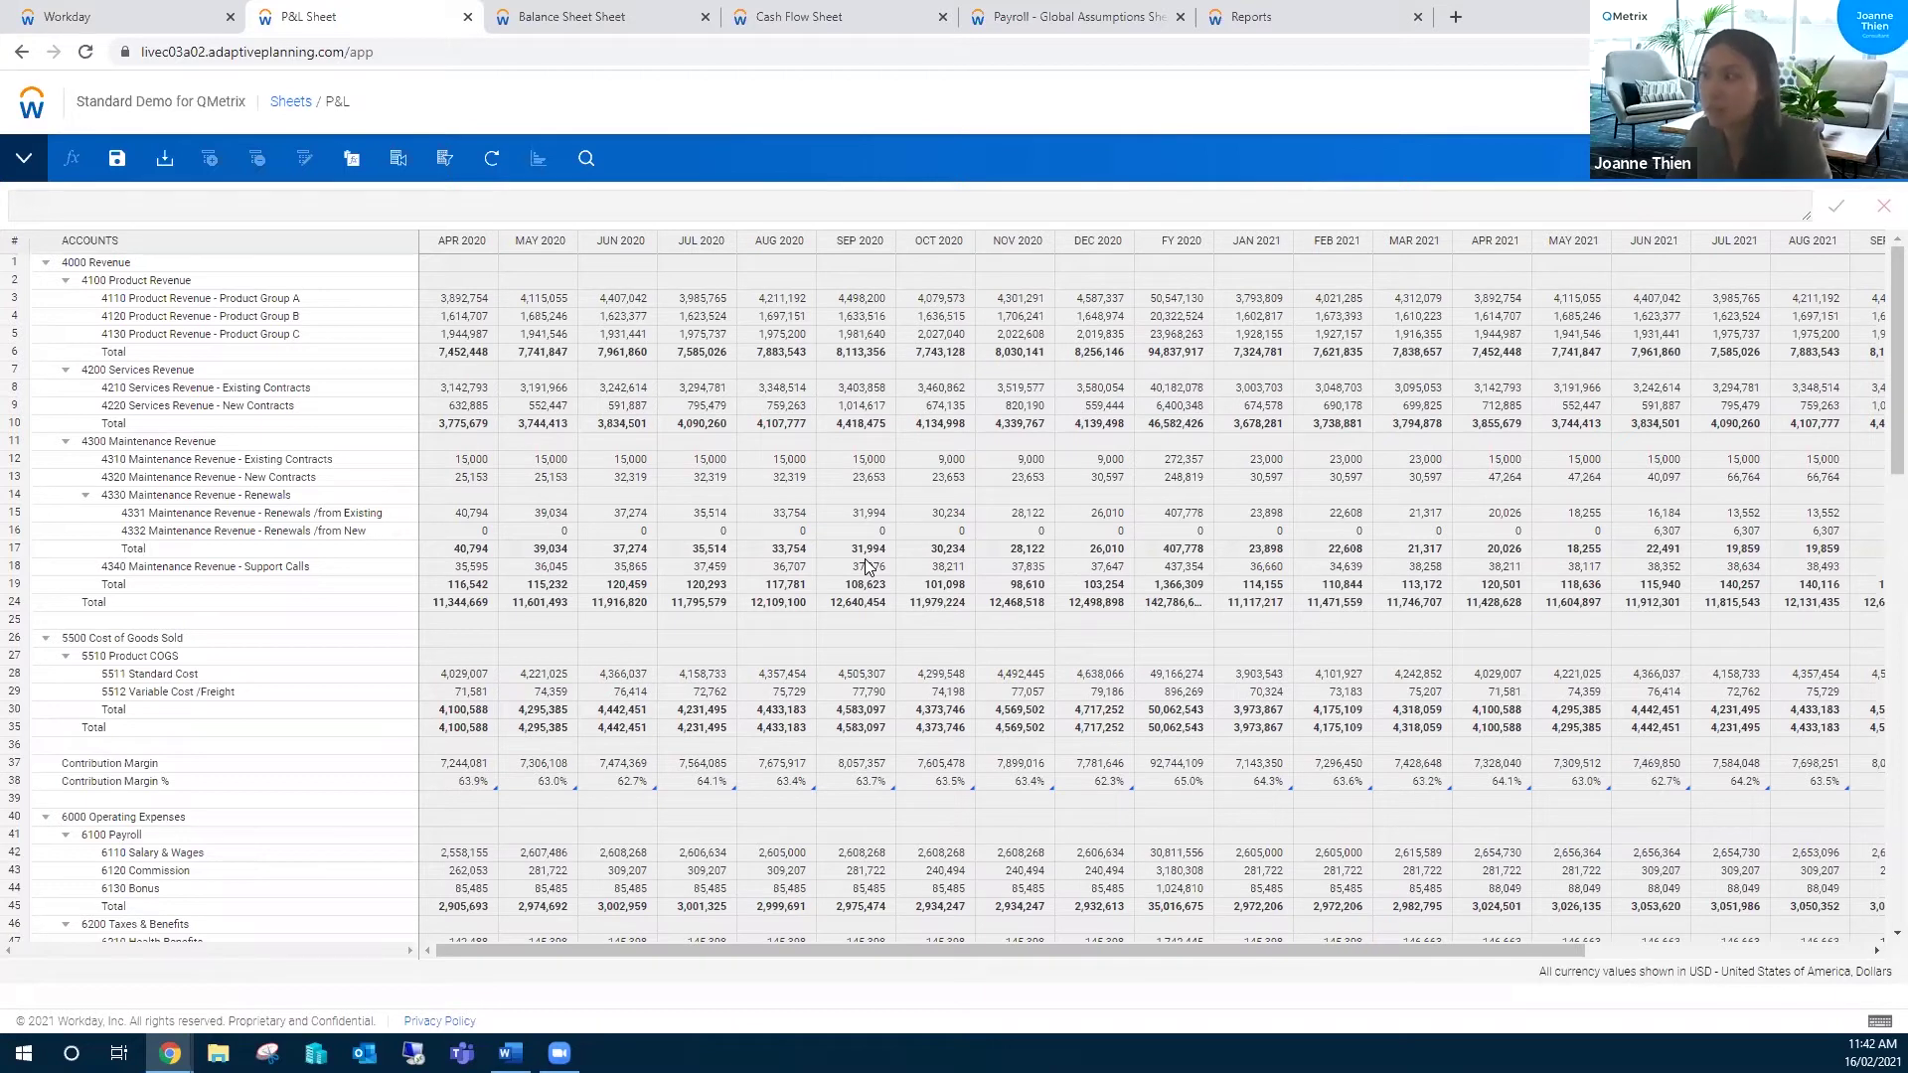
pyautogui.click(857, 566)
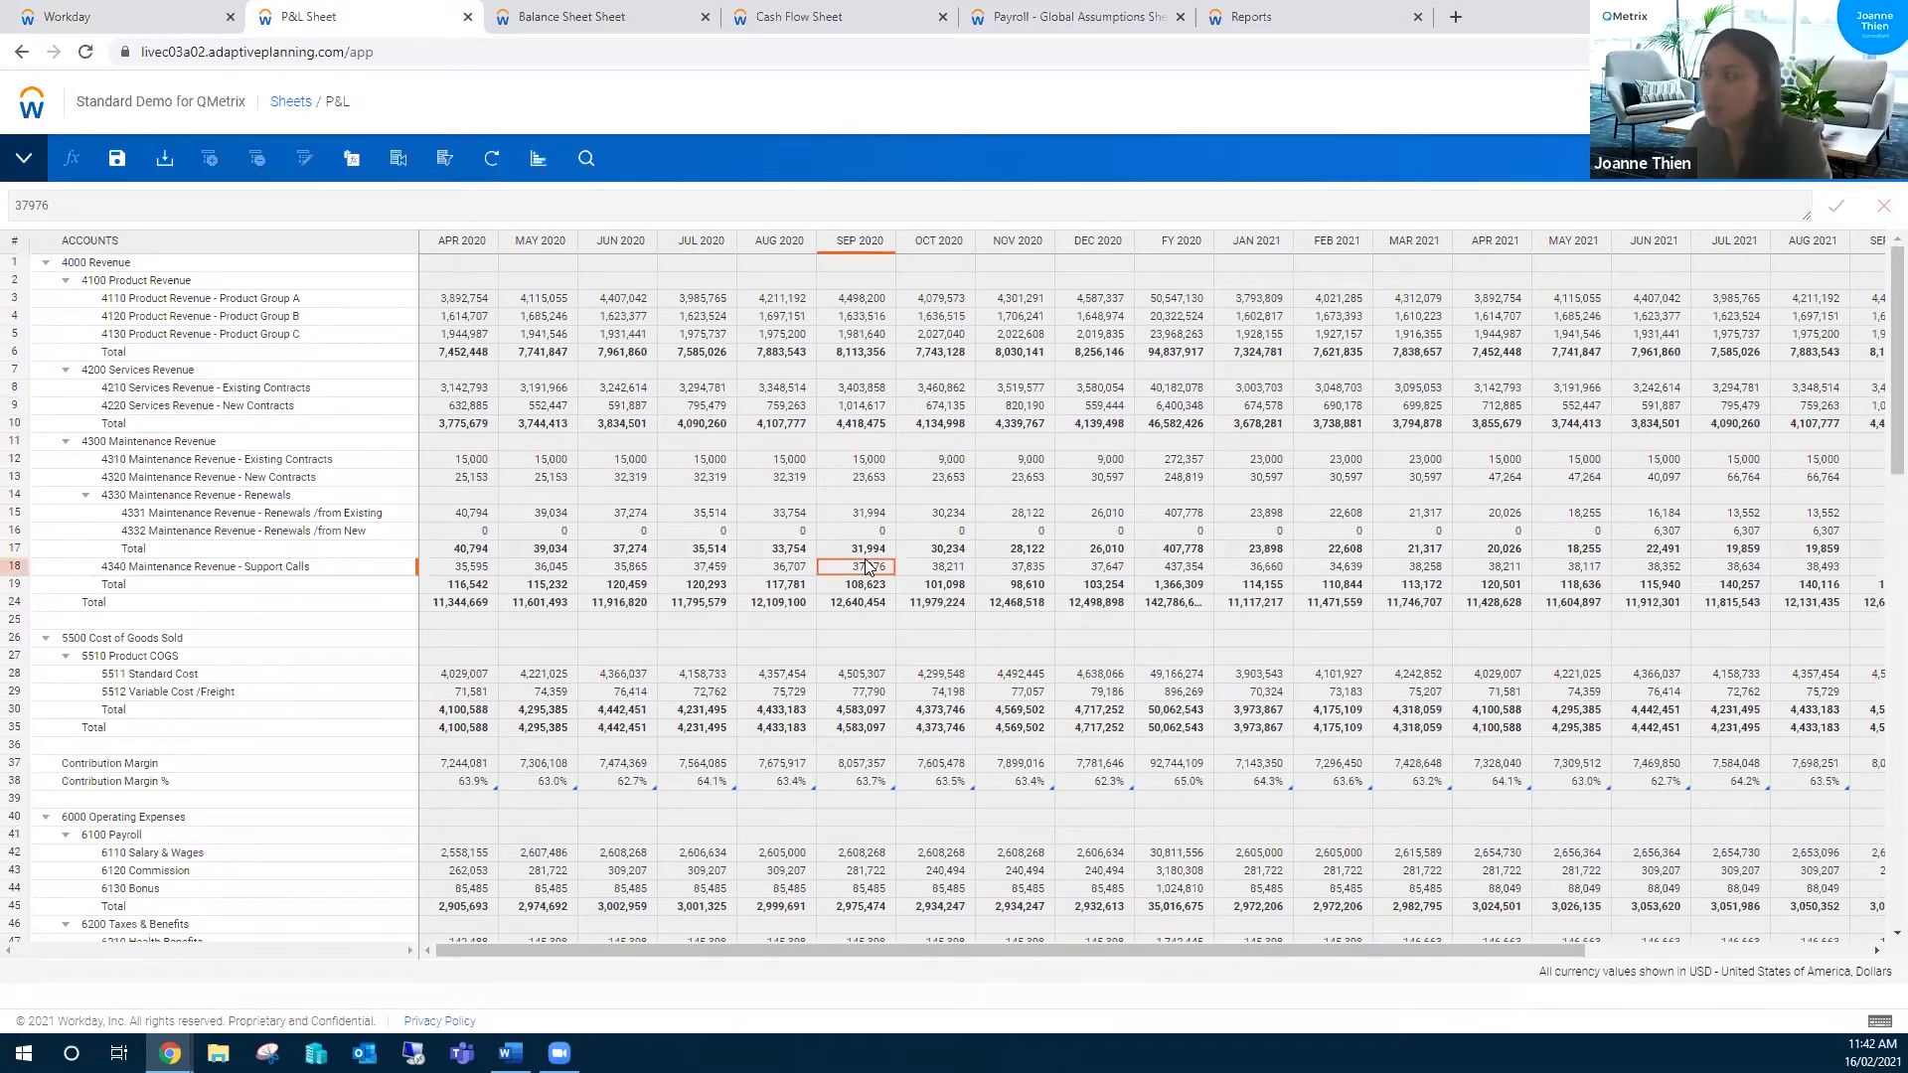
pyautogui.hotkey('ctrl', 's')
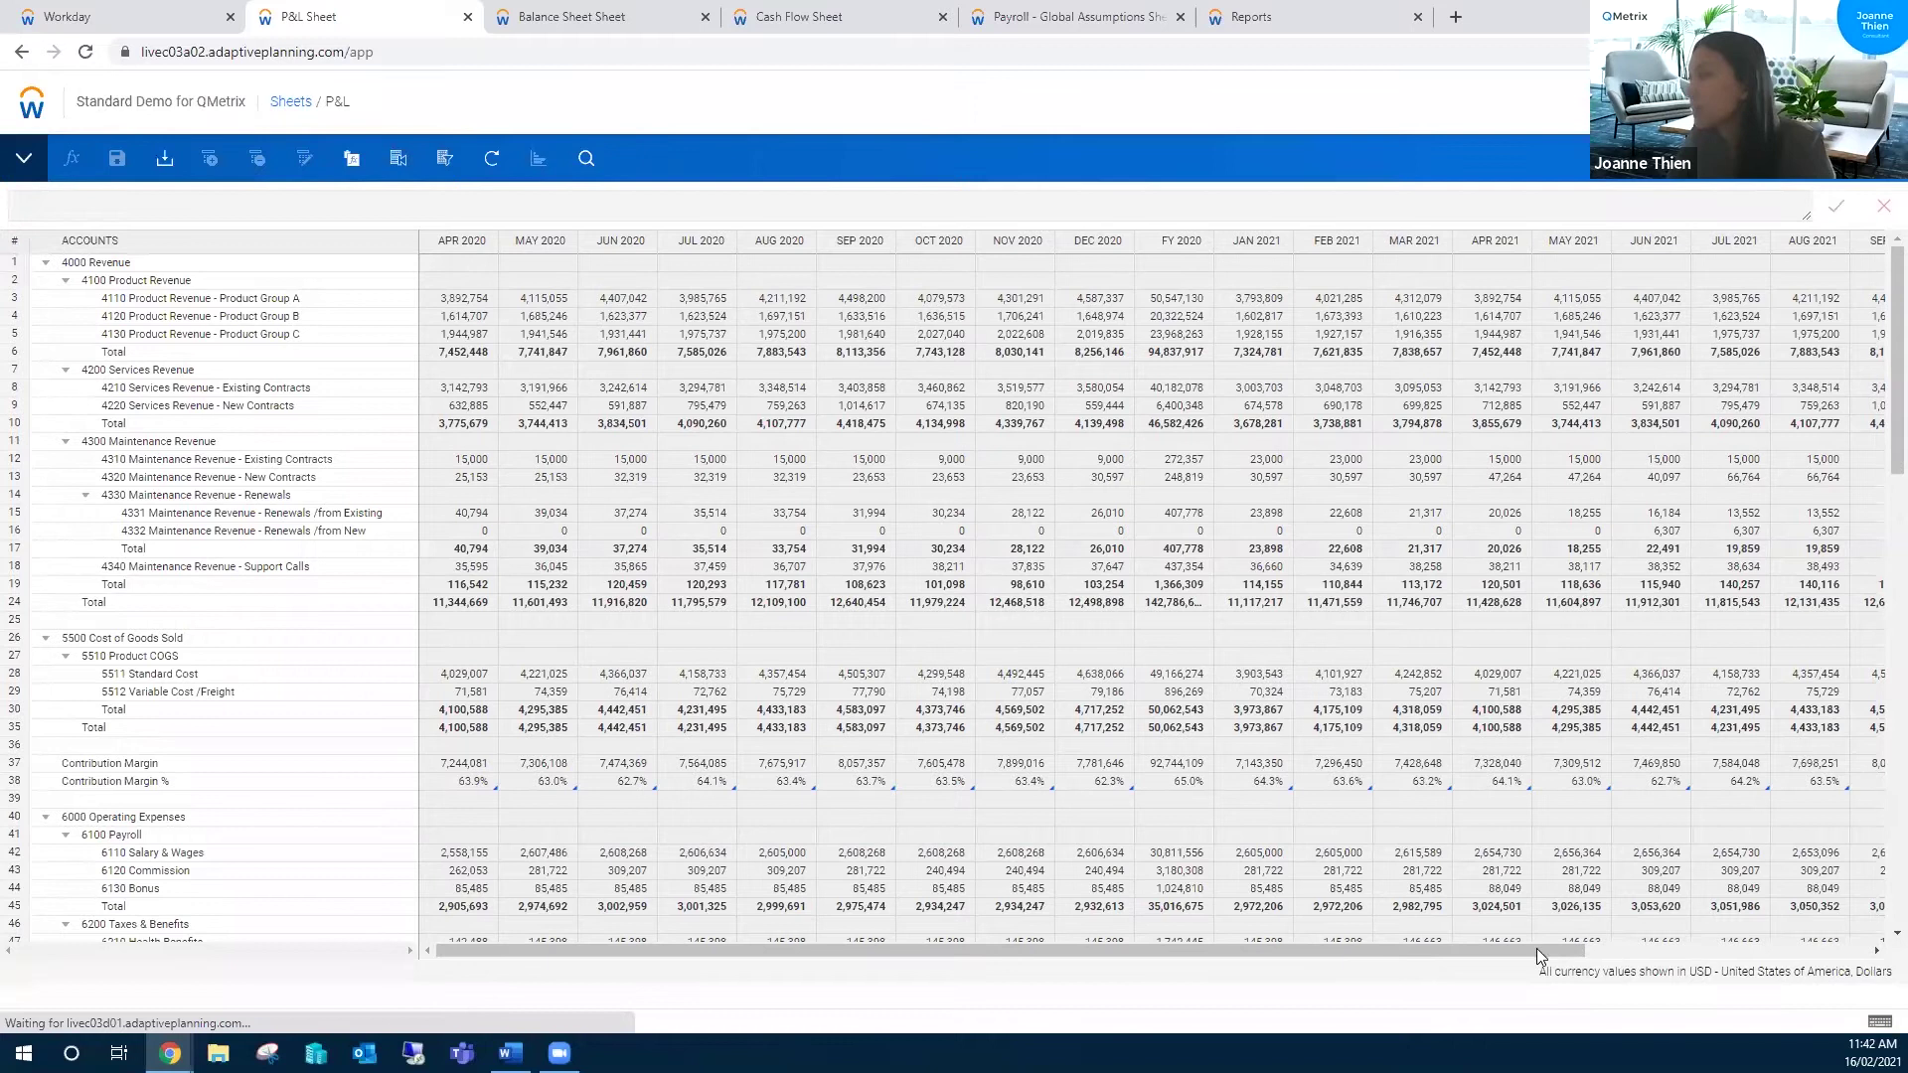
pyautogui.hscroll(3, 1680, 869)
pyautogui.hscroll(1, 1680, 869)
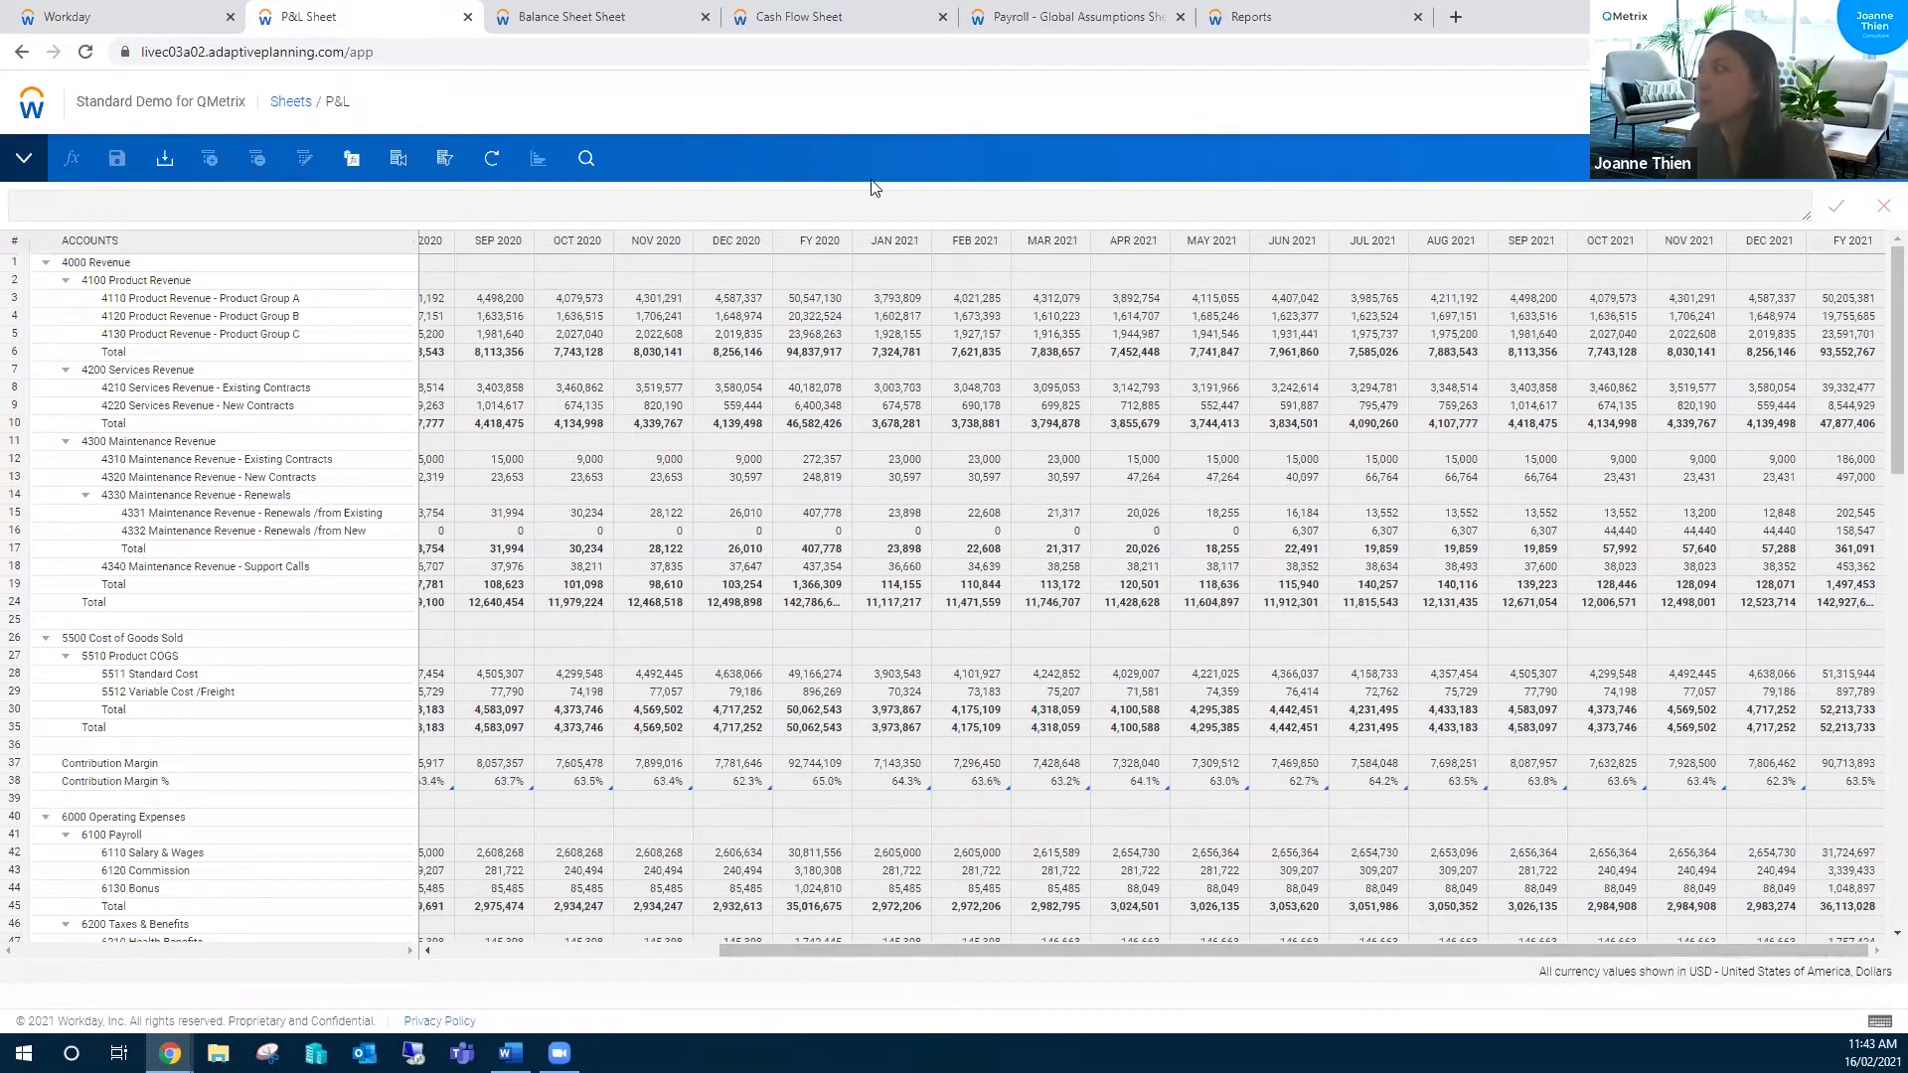
# Step: Explore the Dec 2021 Product Group B revenue cell down to Company A (100% owned), then Company A (Only)
pyautogui.rightClick(1767, 317)
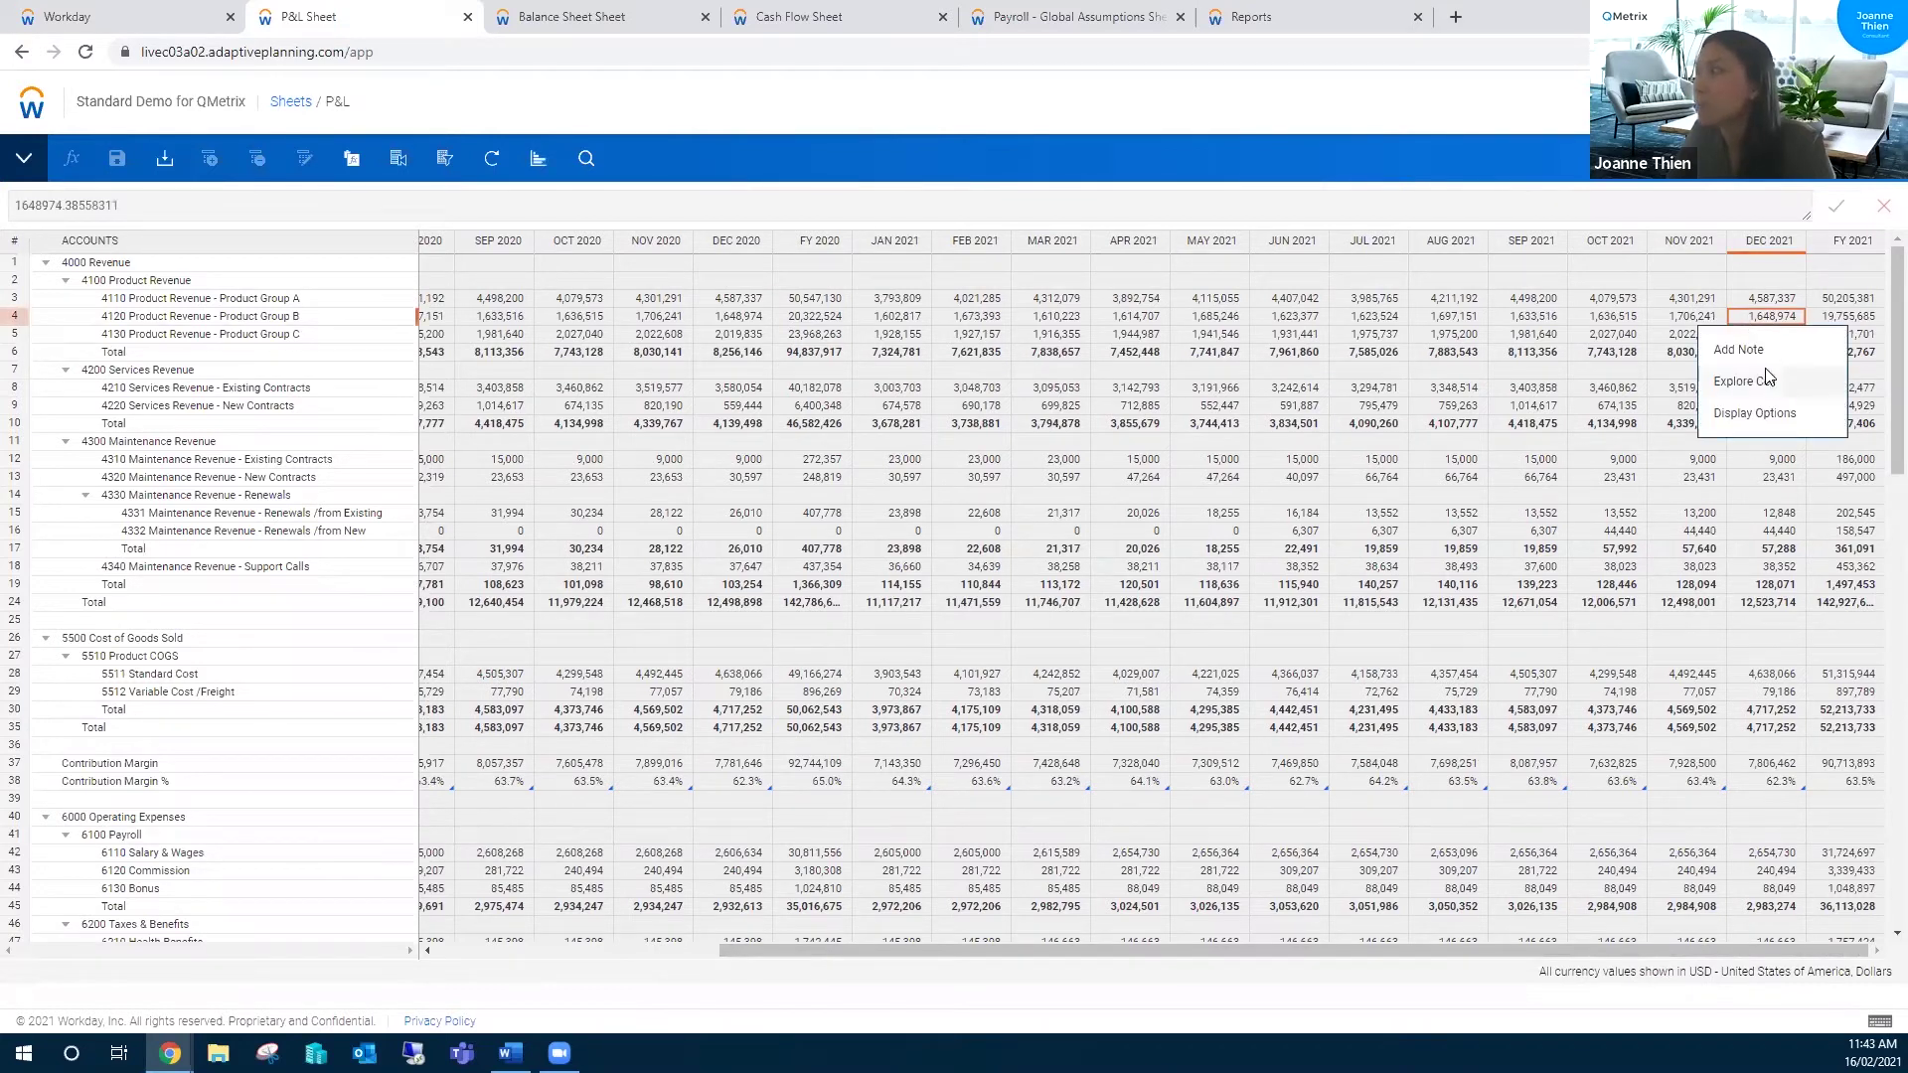
pyautogui.press('Escape')
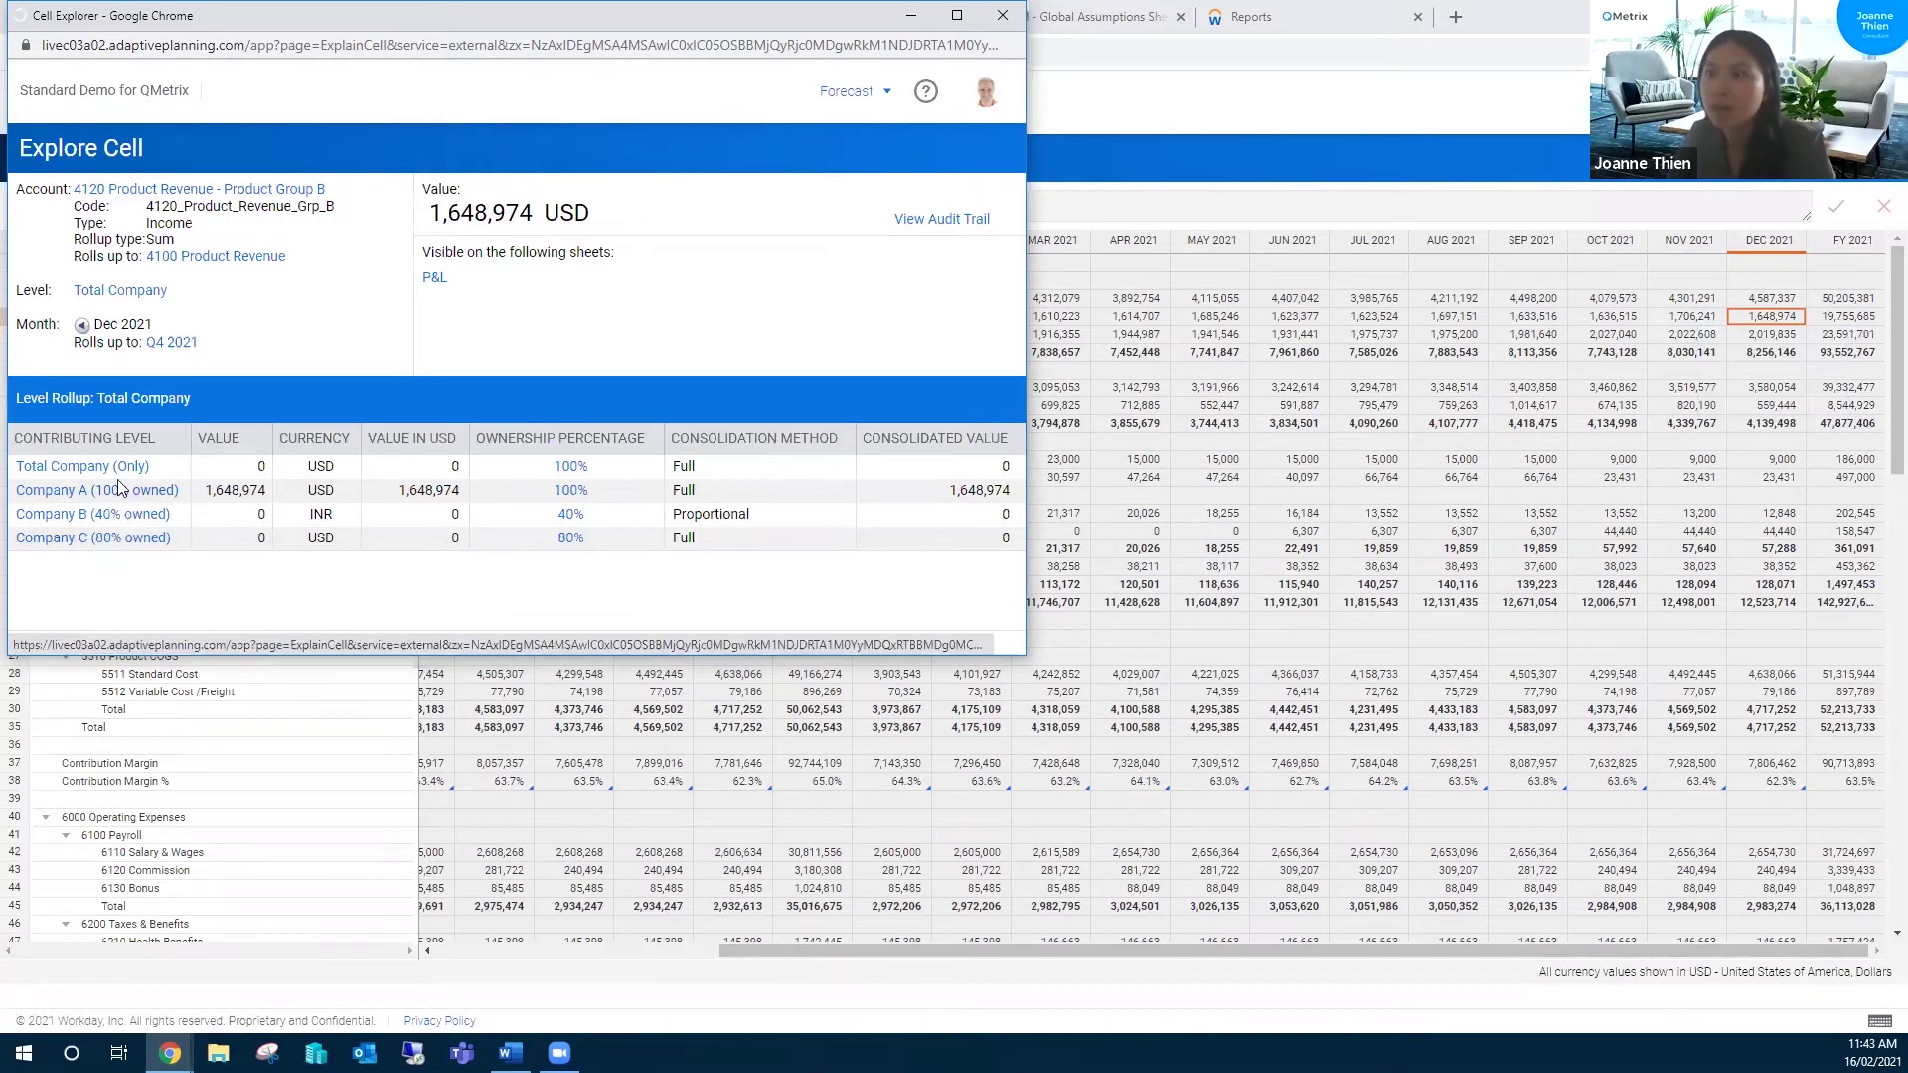
pyautogui.click(143, 514)
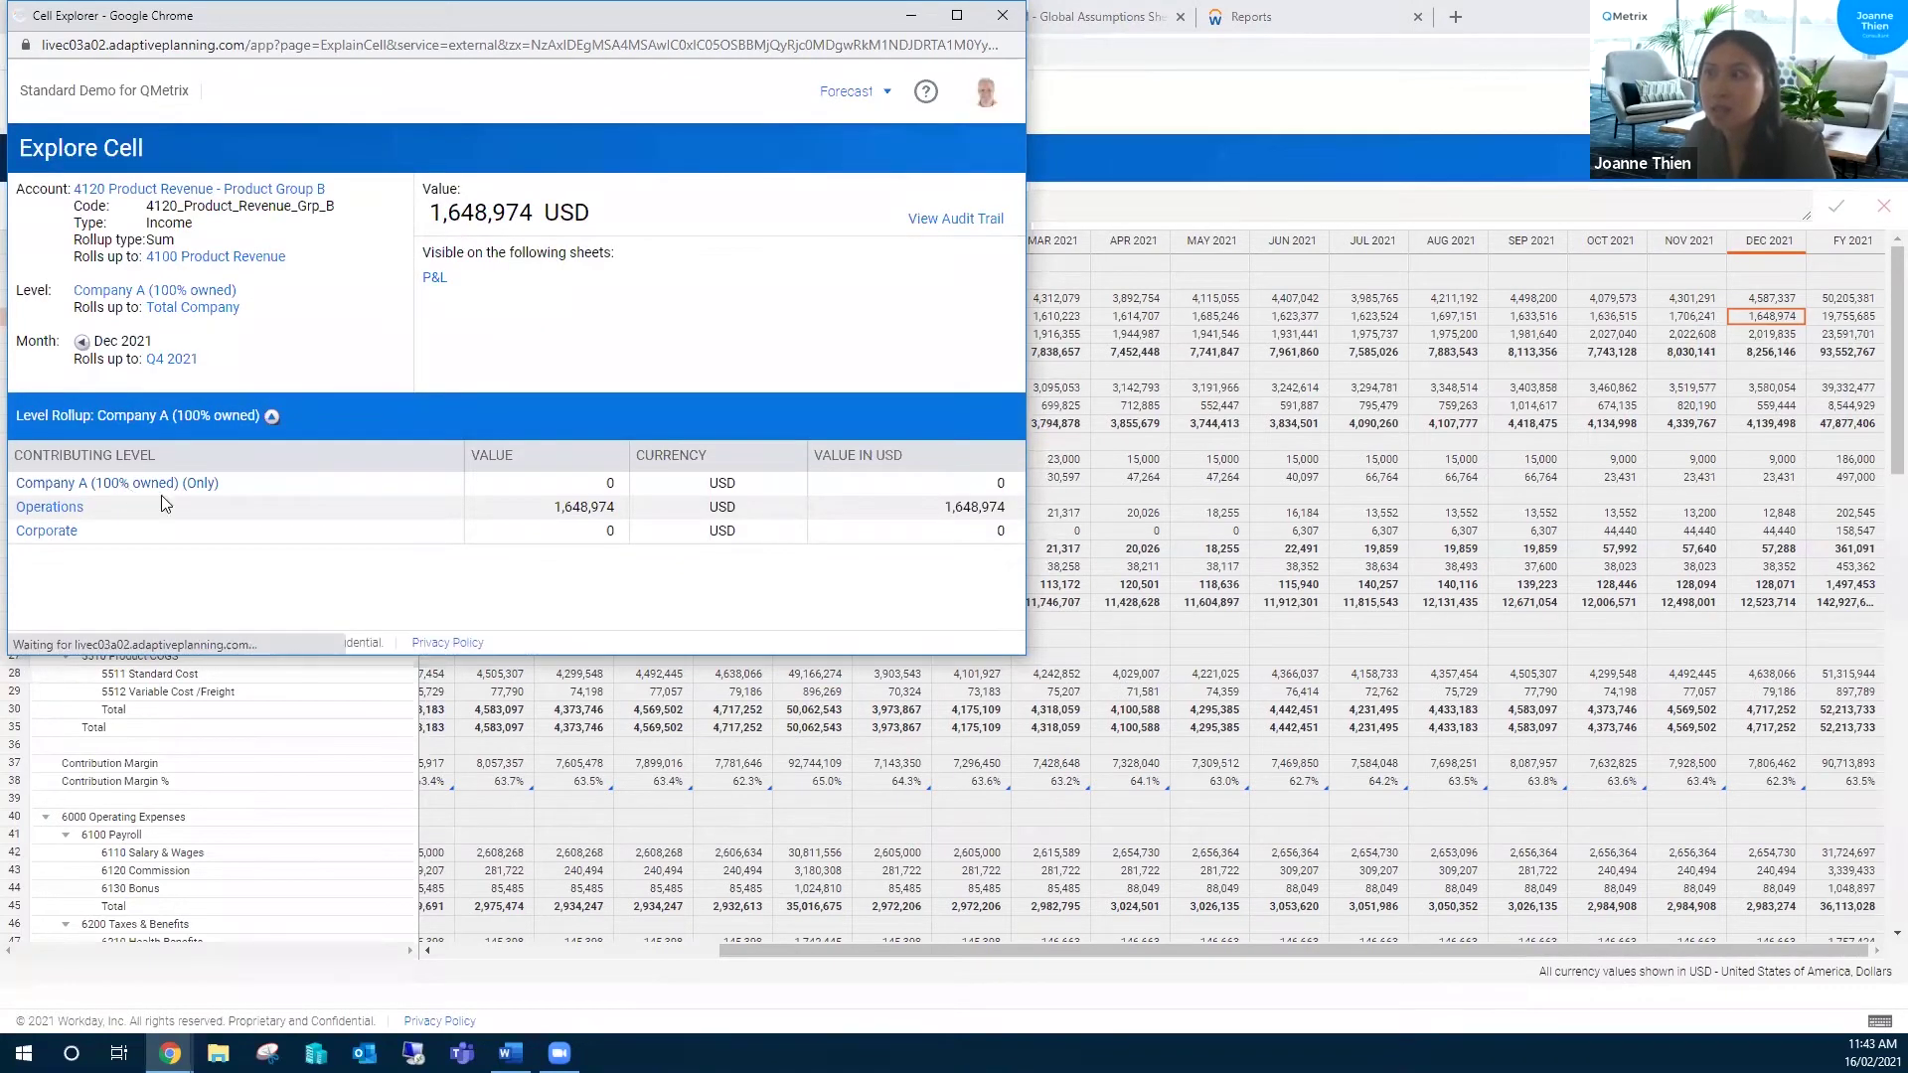
pyautogui.click(147, 482)
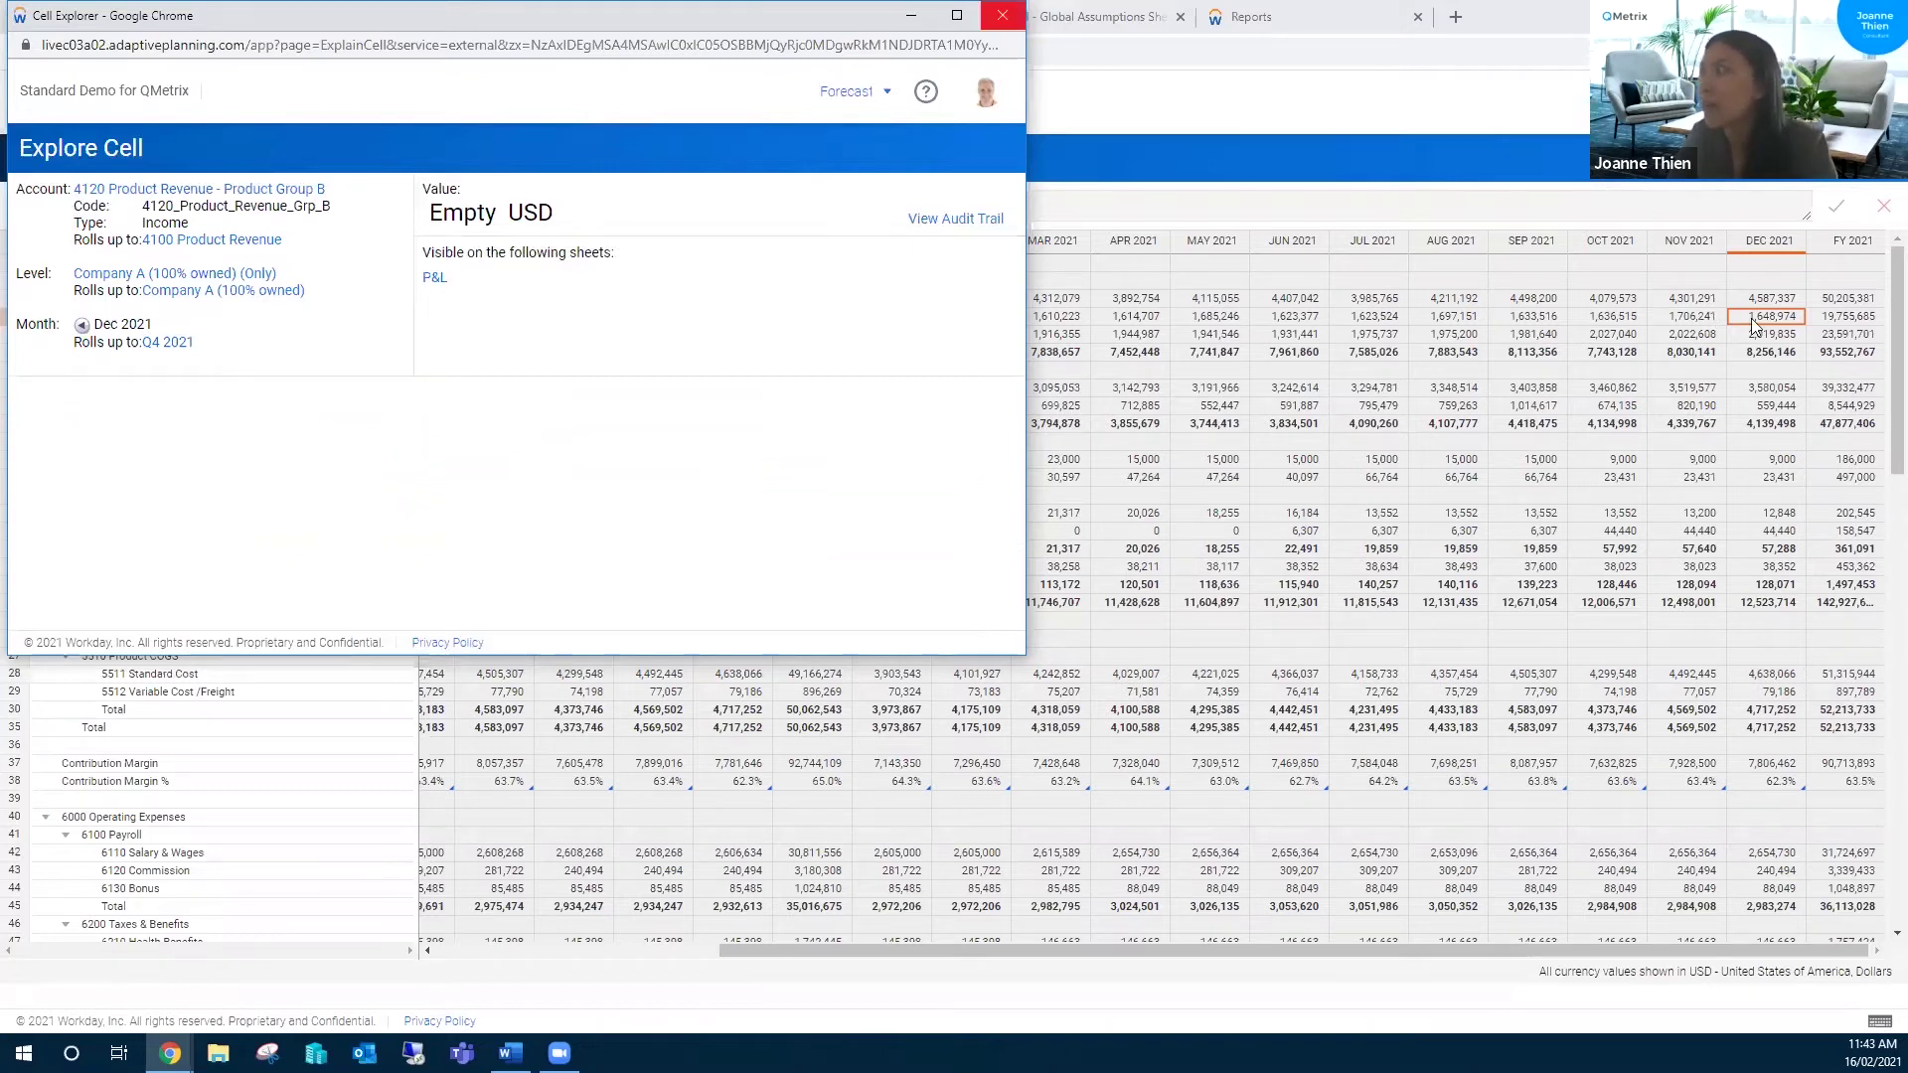
# Step: Go back from Company A (Only) and drill through Operations to the United States breakdown
pyautogui.rightClick(486, 409)
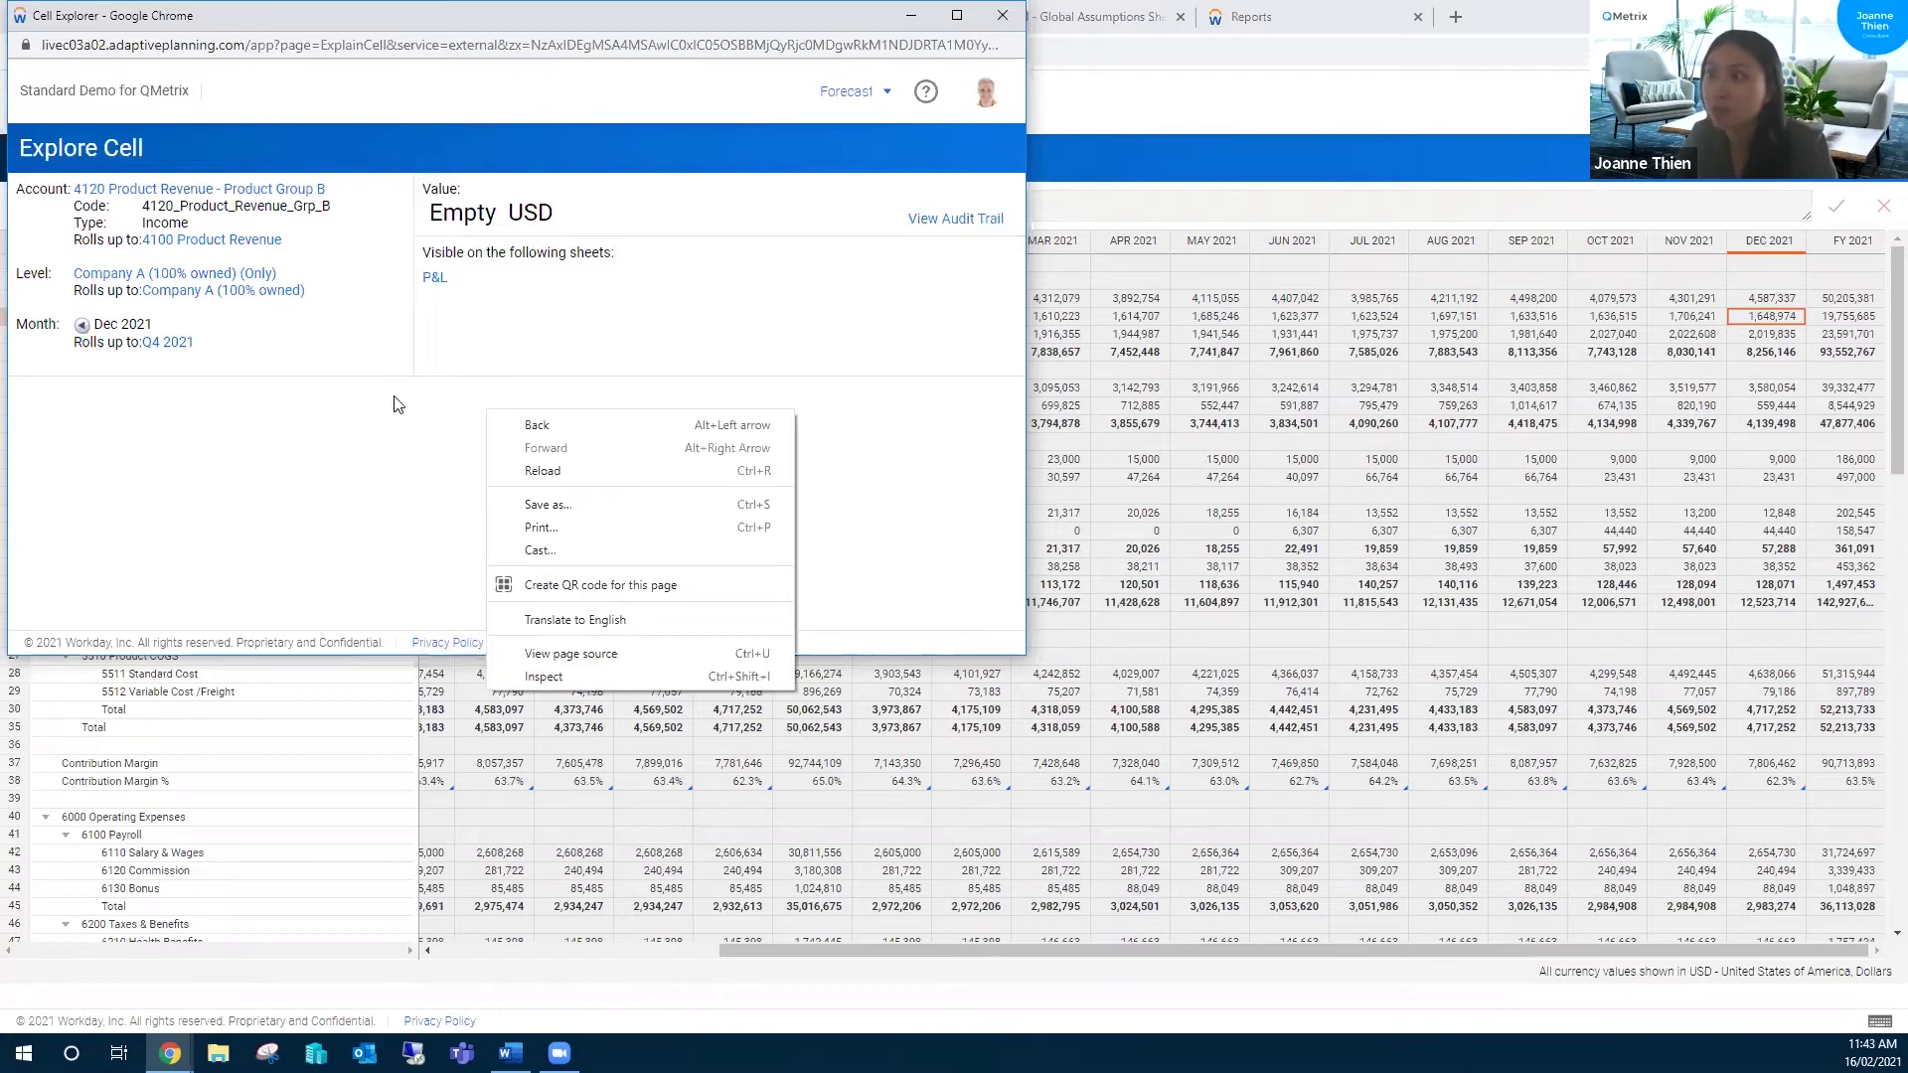
pyautogui.click(536, 425)
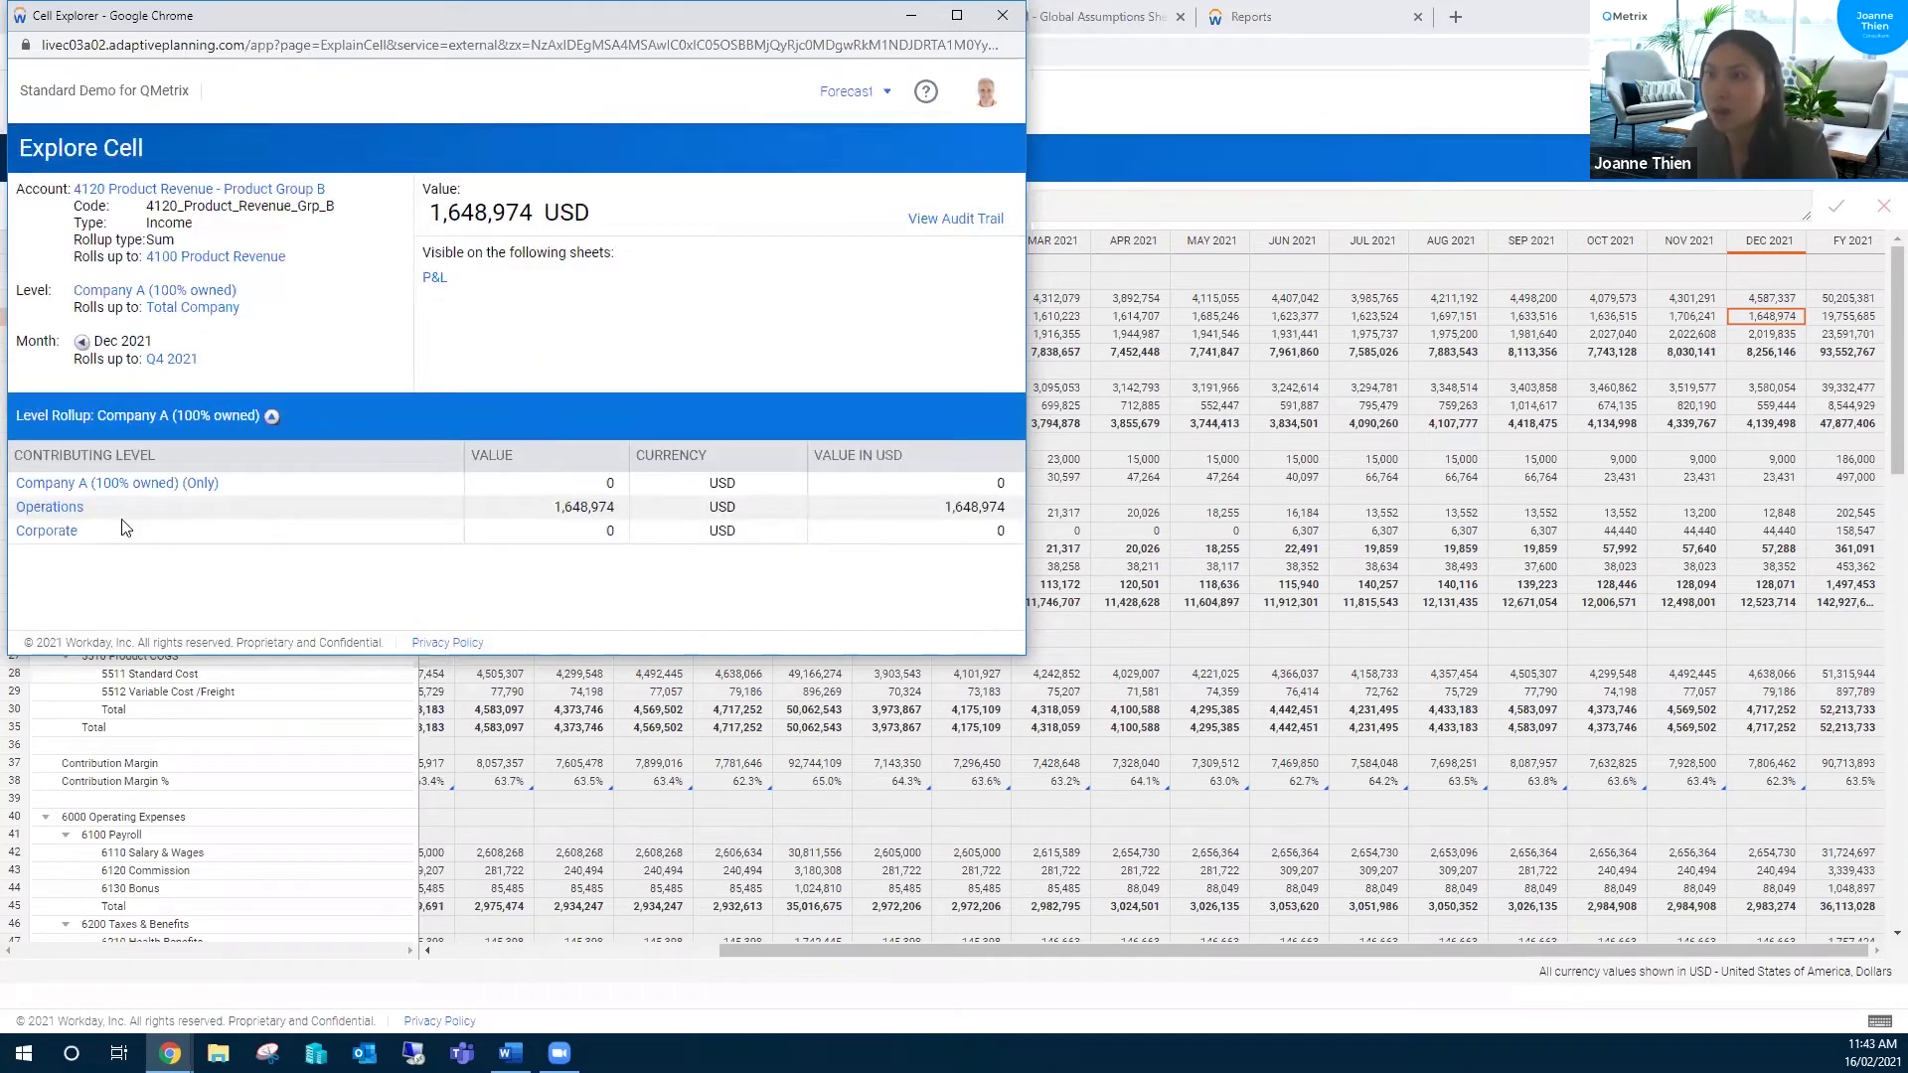
pyautogui.click(77, 517)
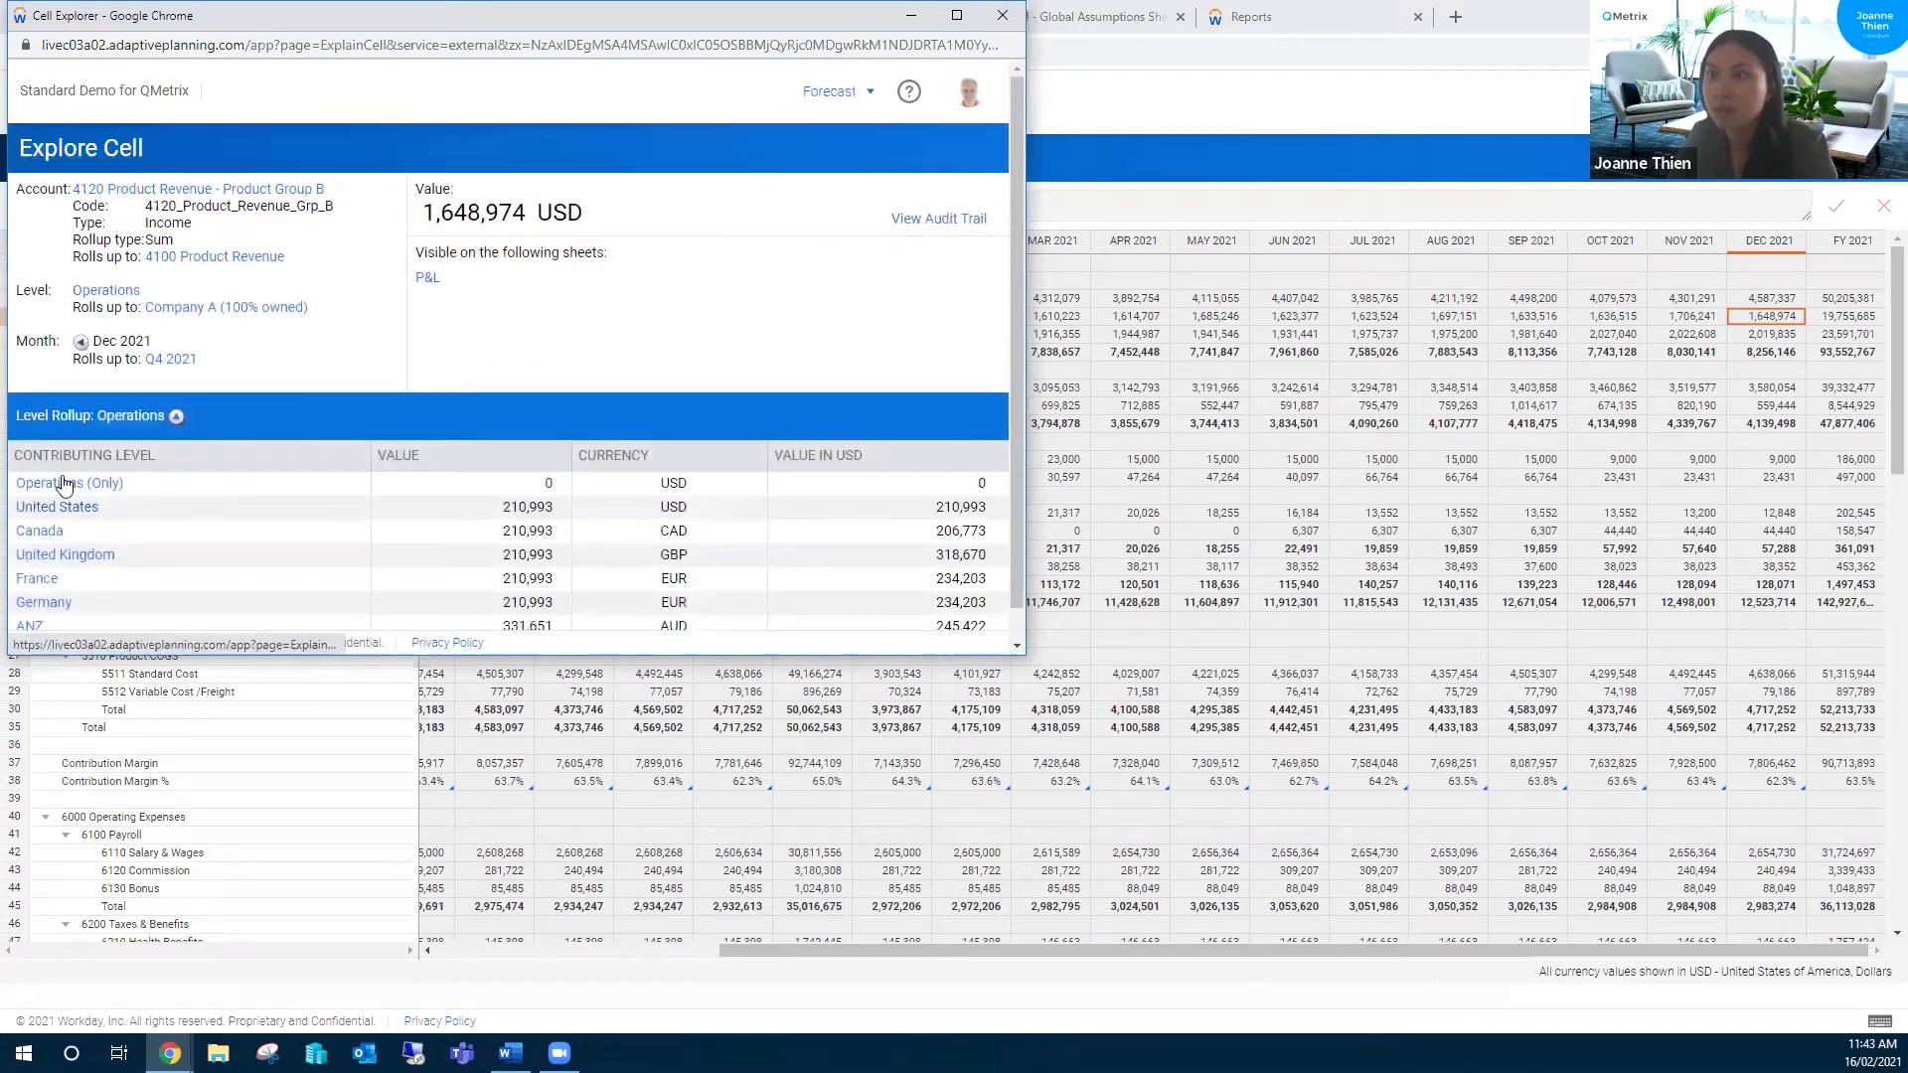
pyautogui.scroll(-1, 62, 484)
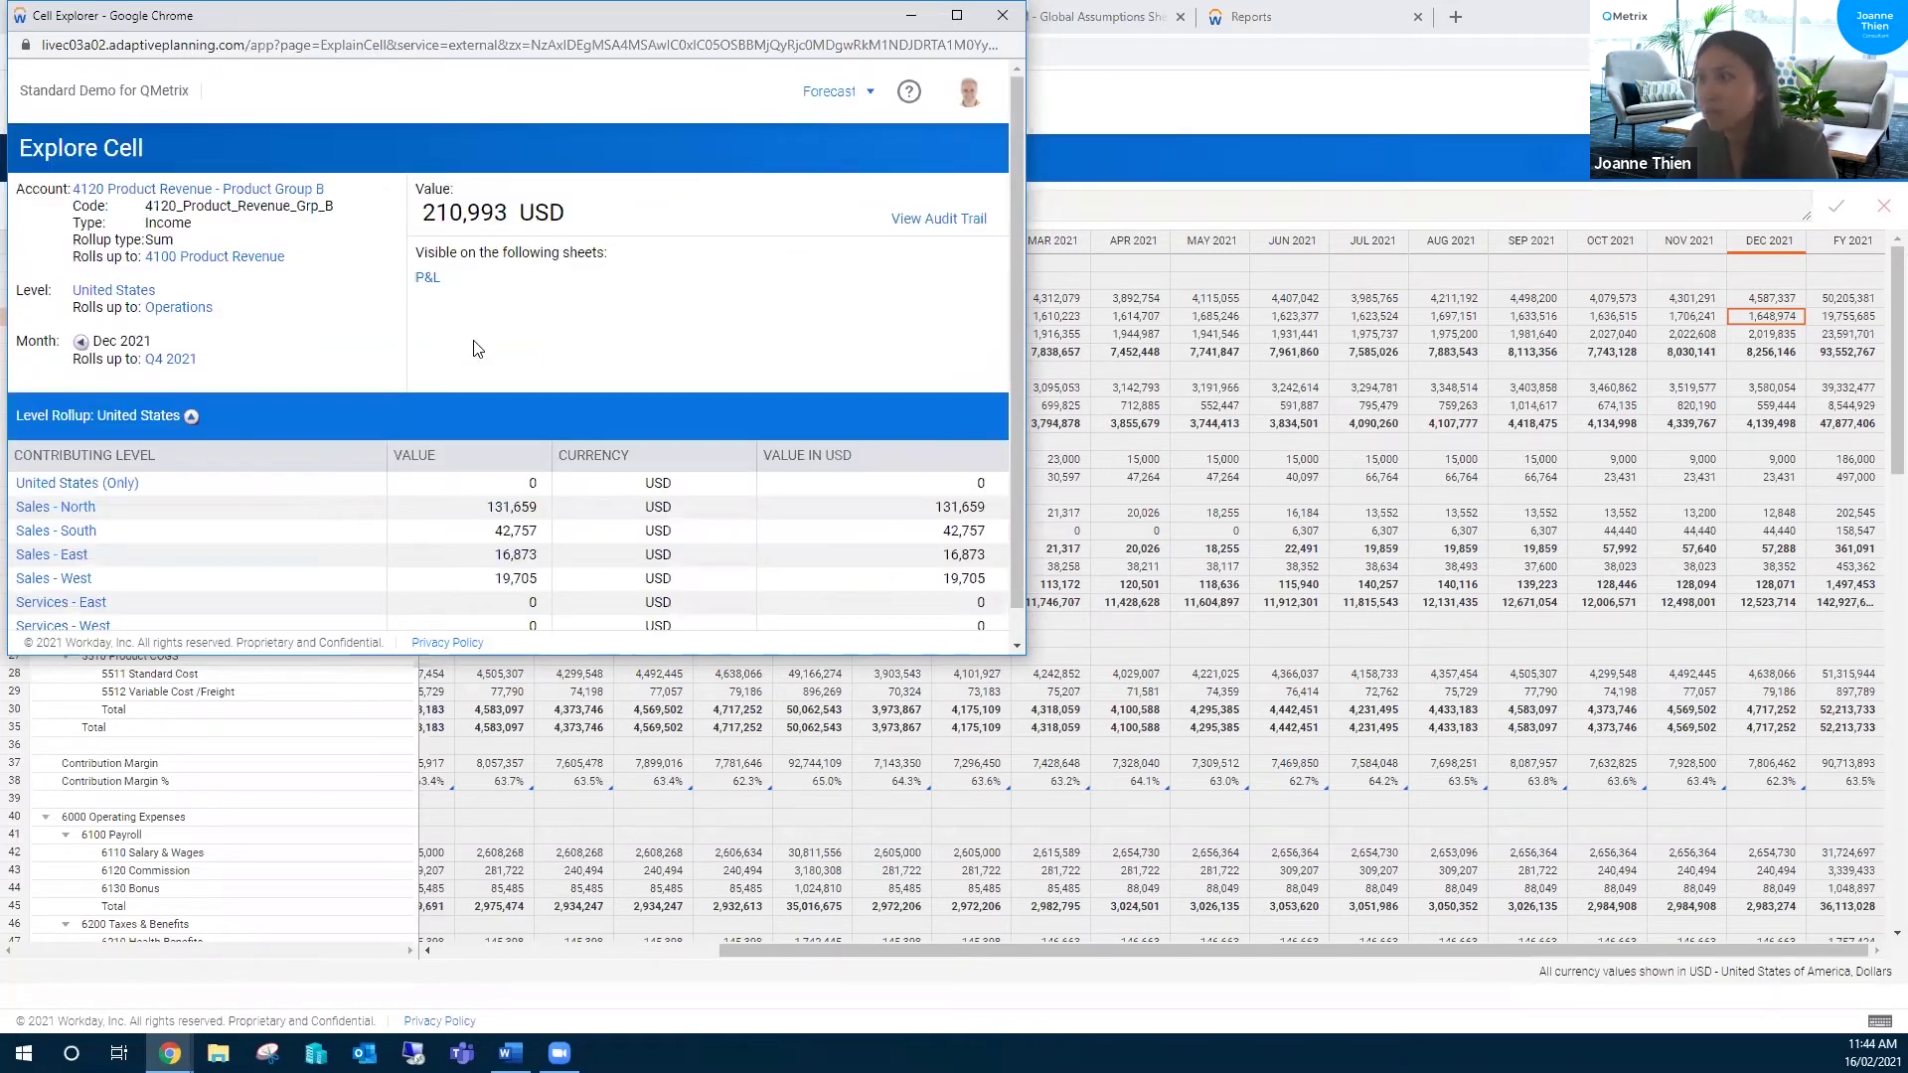
pyautogui.rightClick(545, 376)
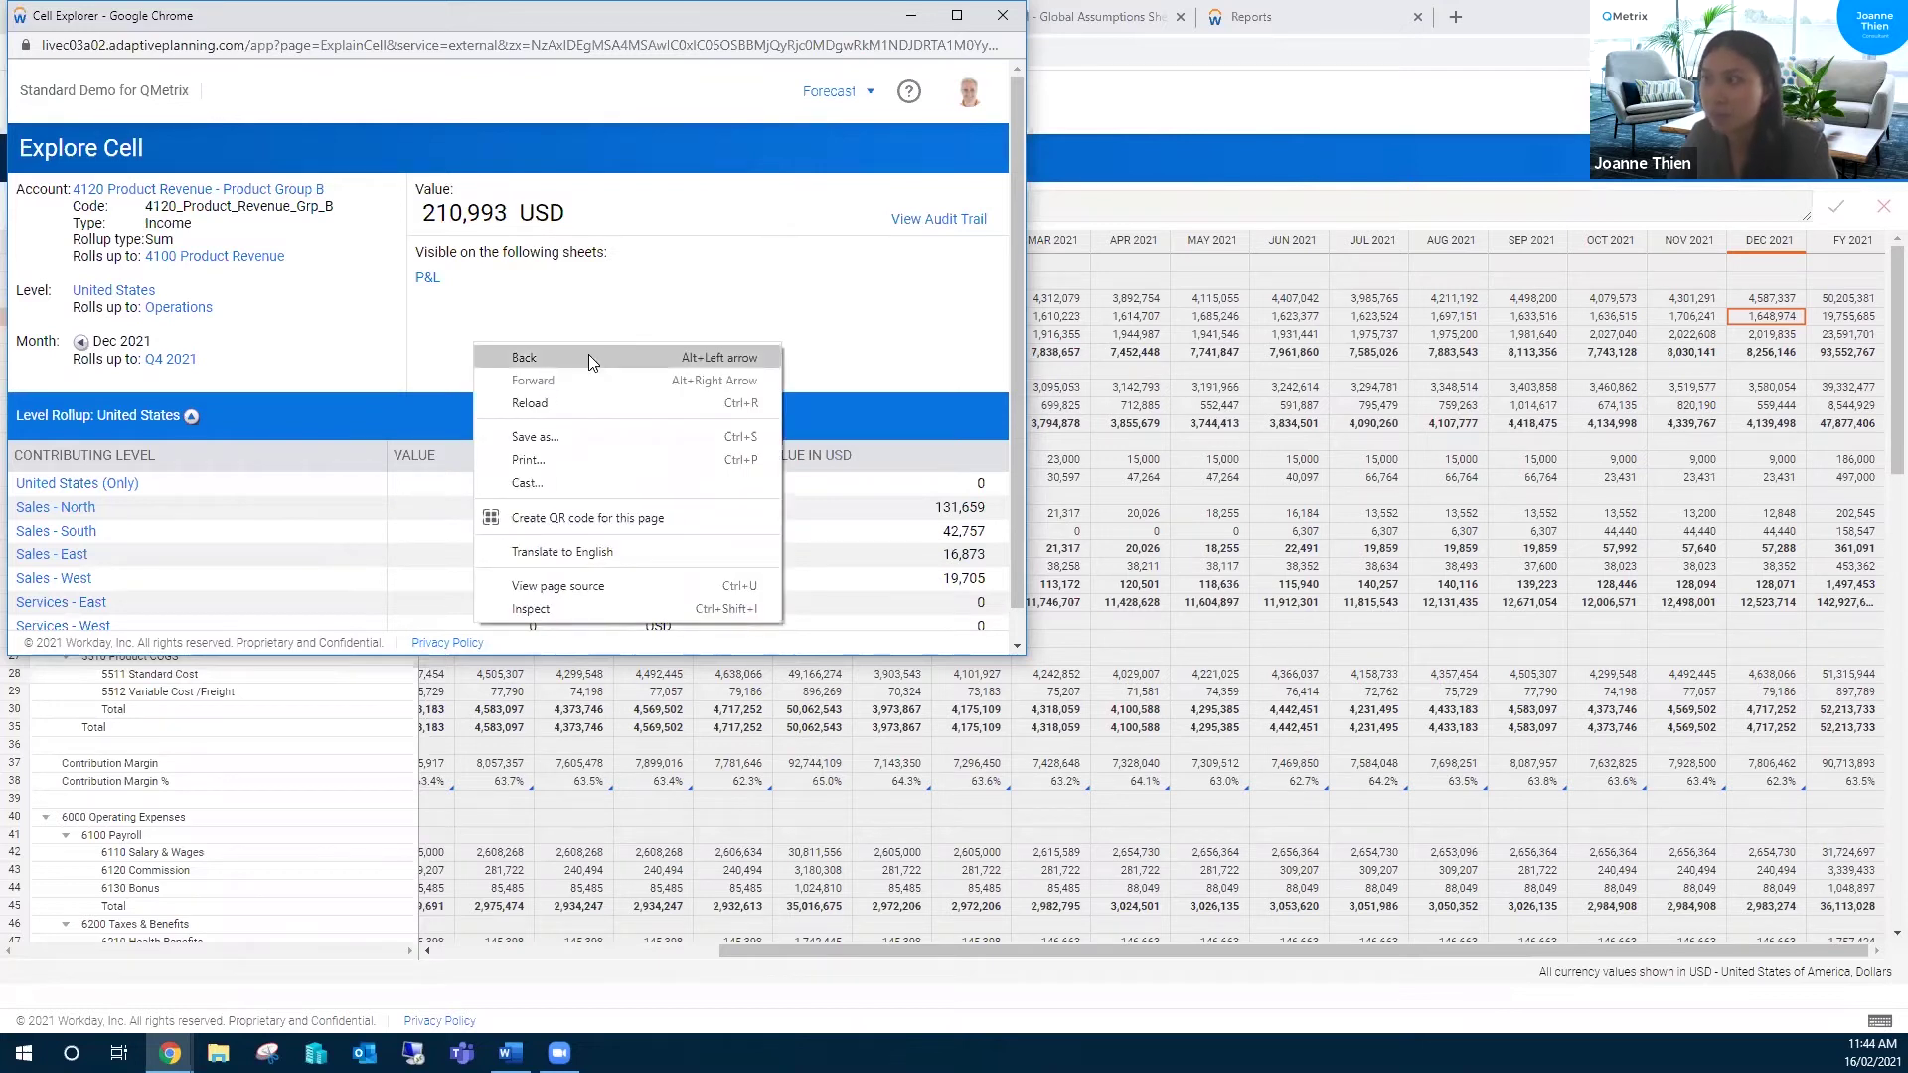
pyautogui.click(636, 298)
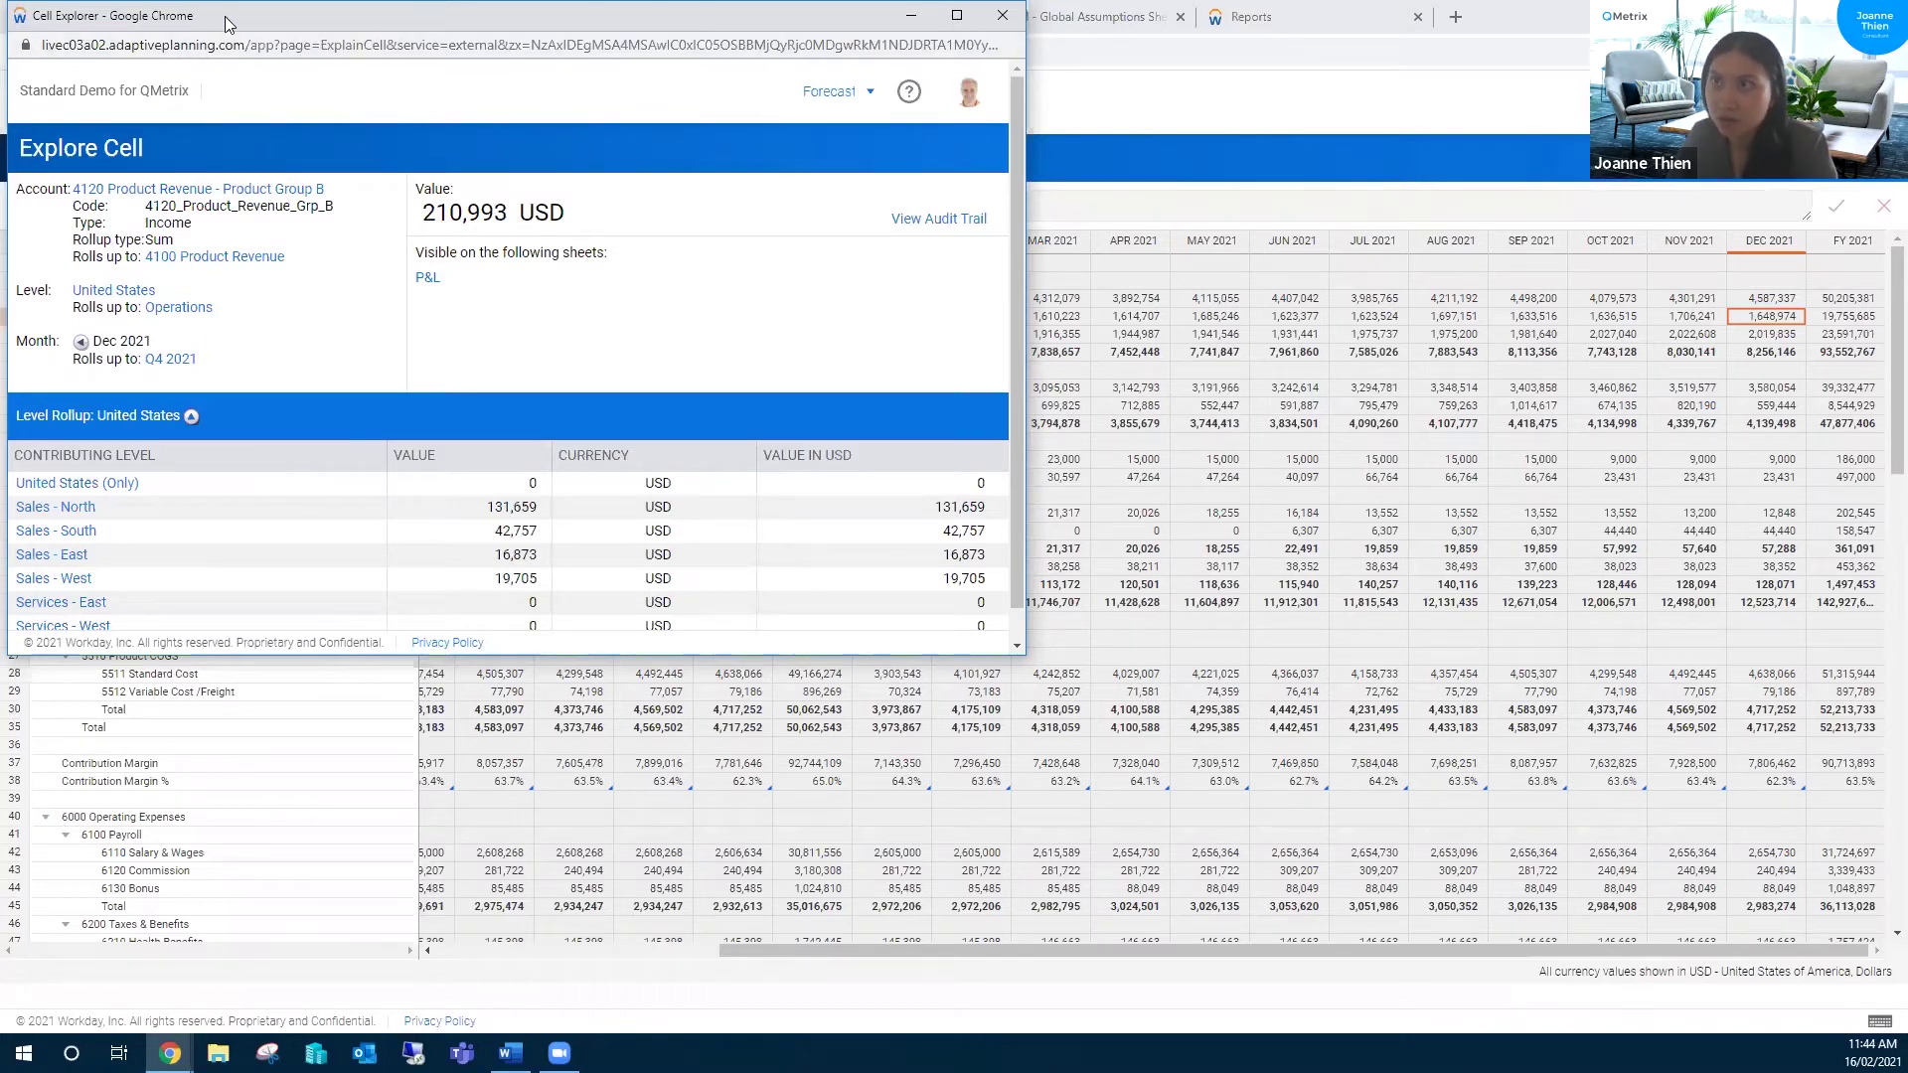
# Step: Show the Cell Explorer as a tab, go back to Operations, then close it to return to P&L
pyautogui.rightClick(273, 17)
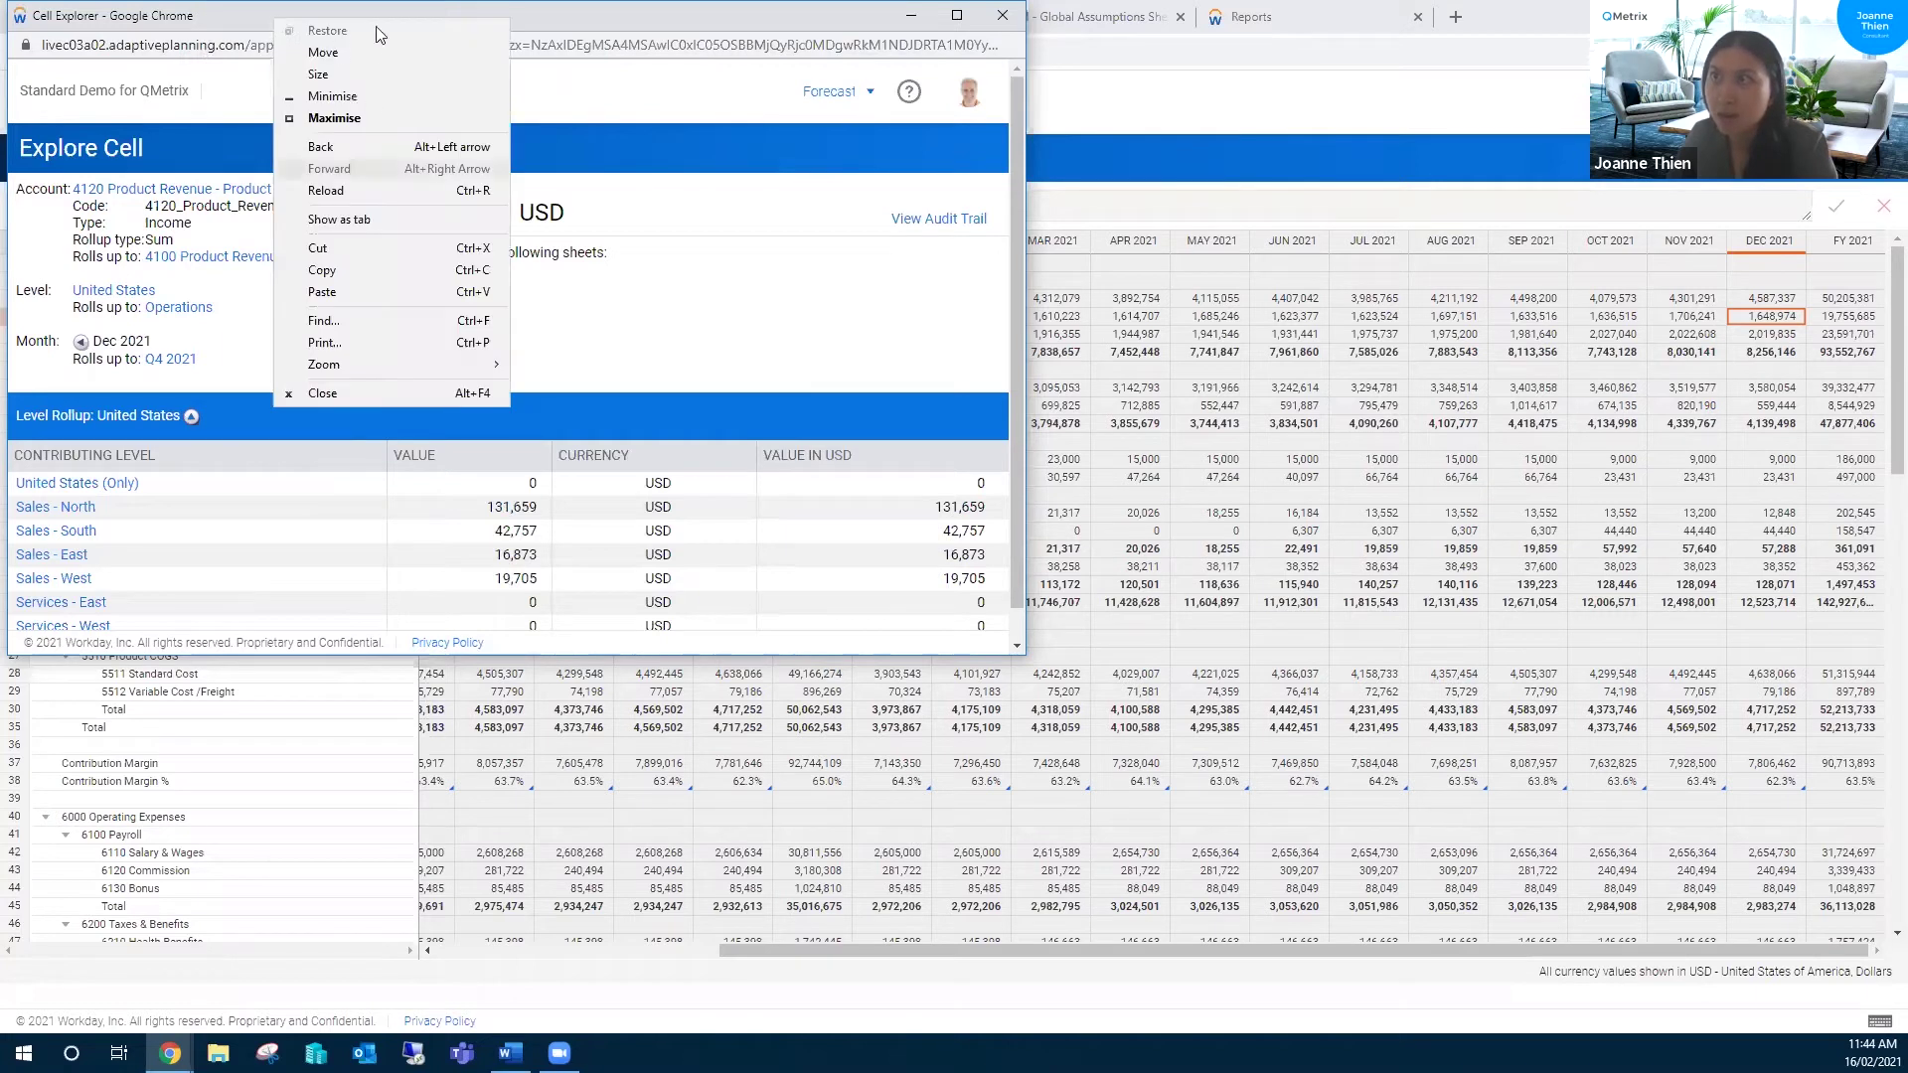
pyautogui.click(346, 219)
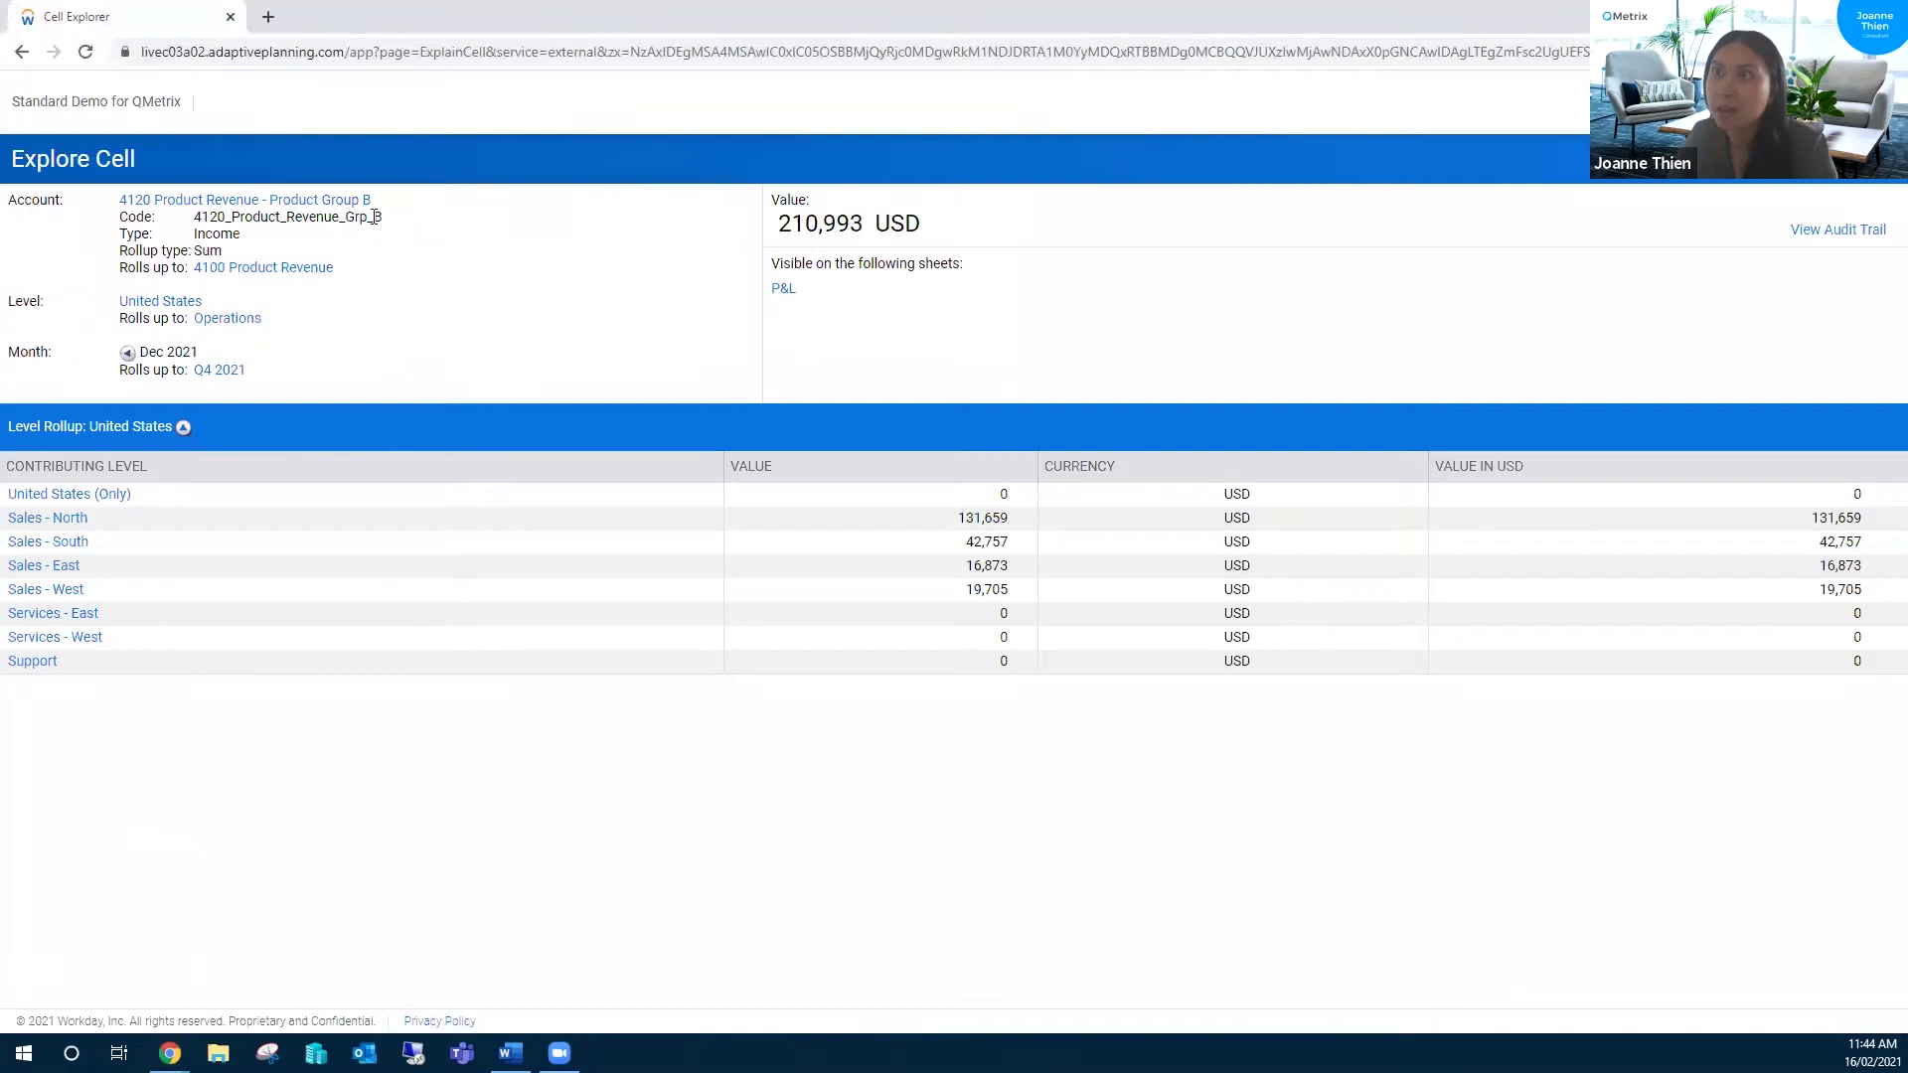
pyautogui.click(18, 55)
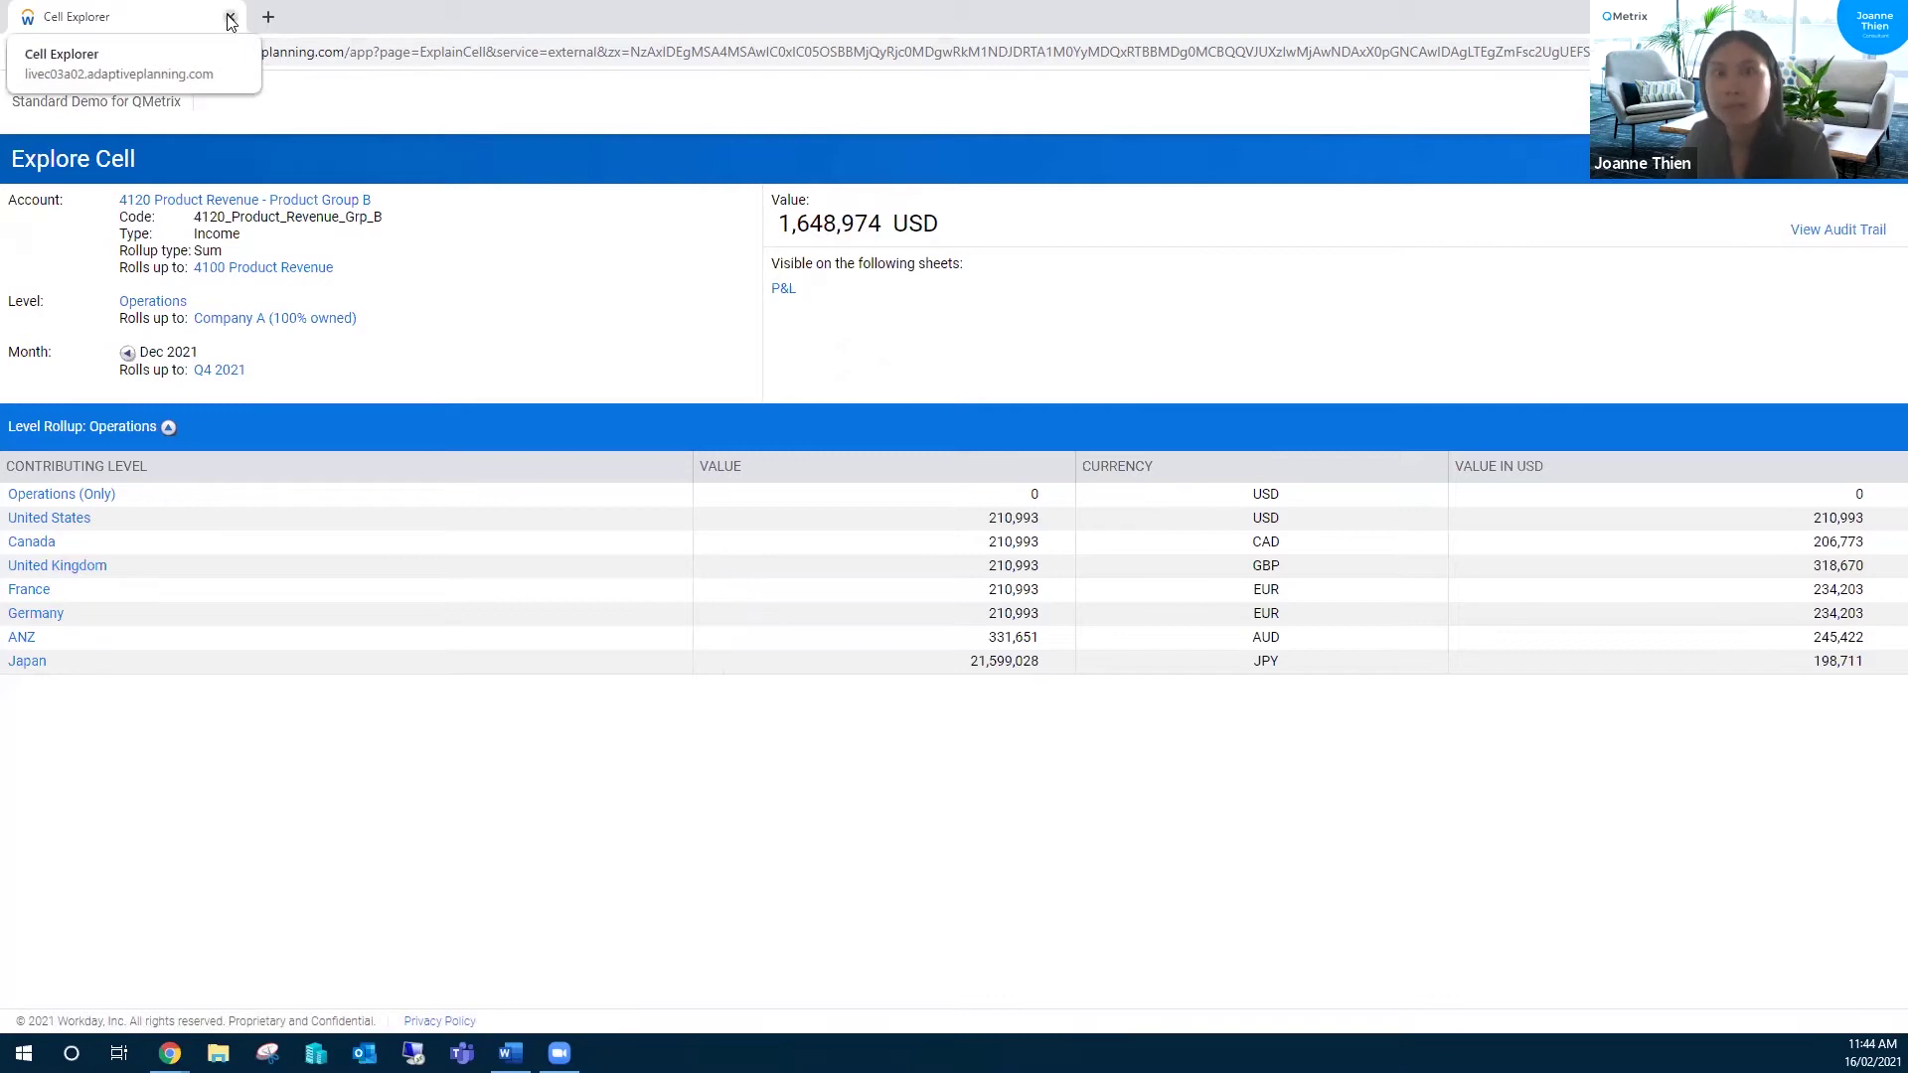
pyautogui.hotkey('ctrl', 'w')
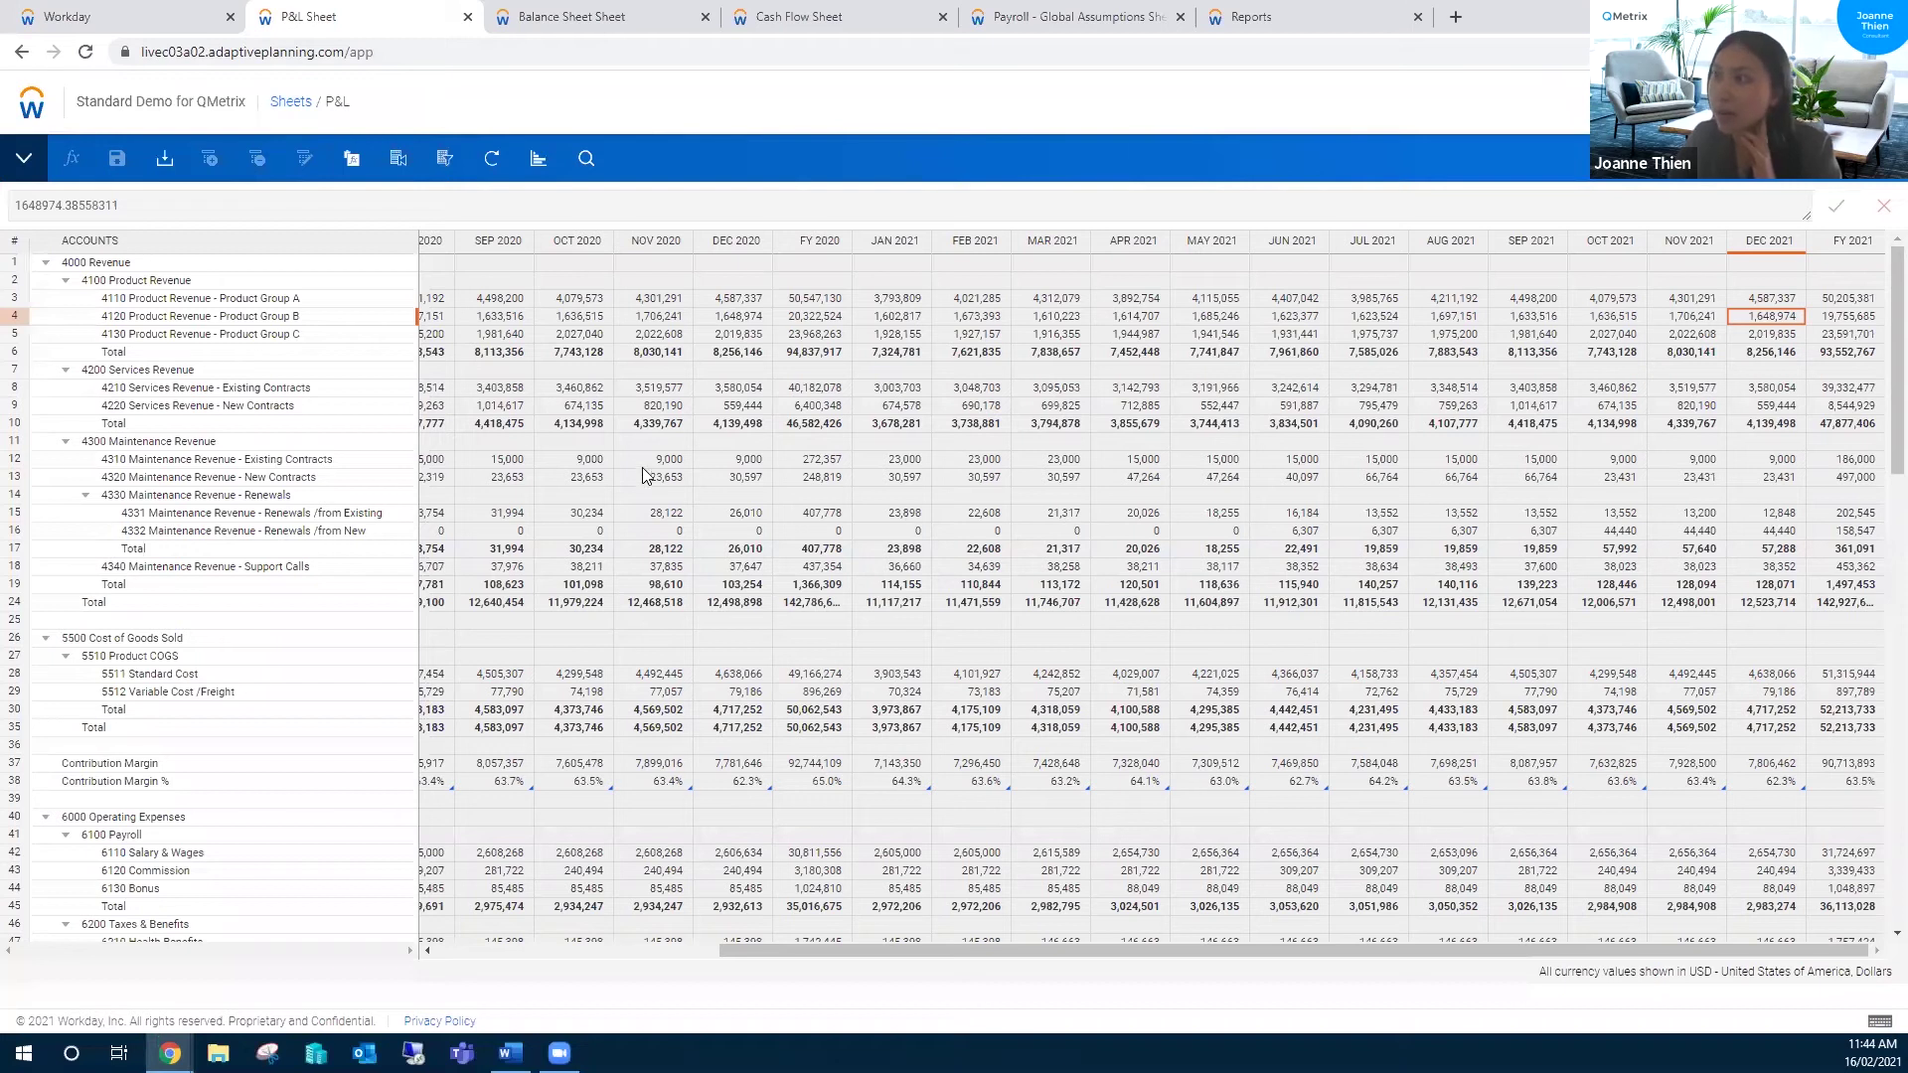
pyautogui.moveTo(781, 952); pyautogui.dragTo(498, 951)
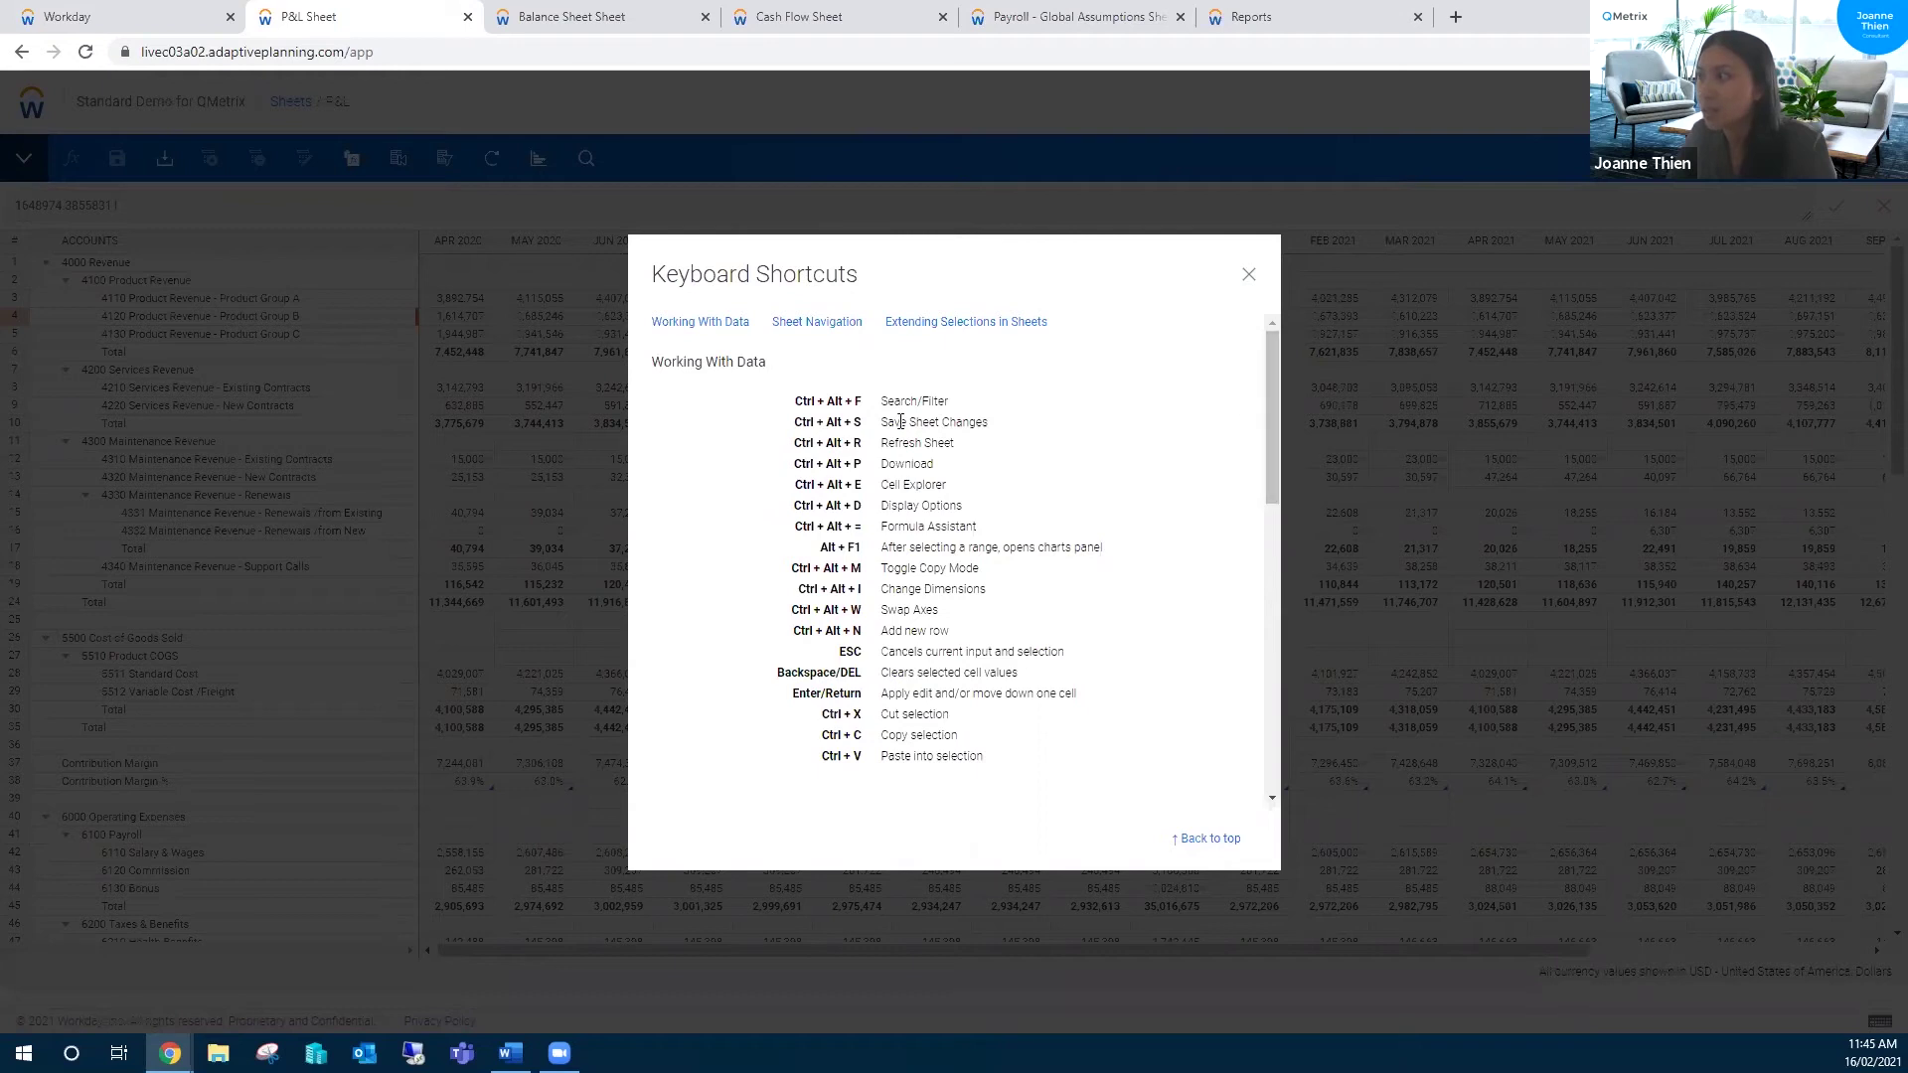
pyautogui.moveTo(1274, 398); pyautogui.dragTo(1281, 726)
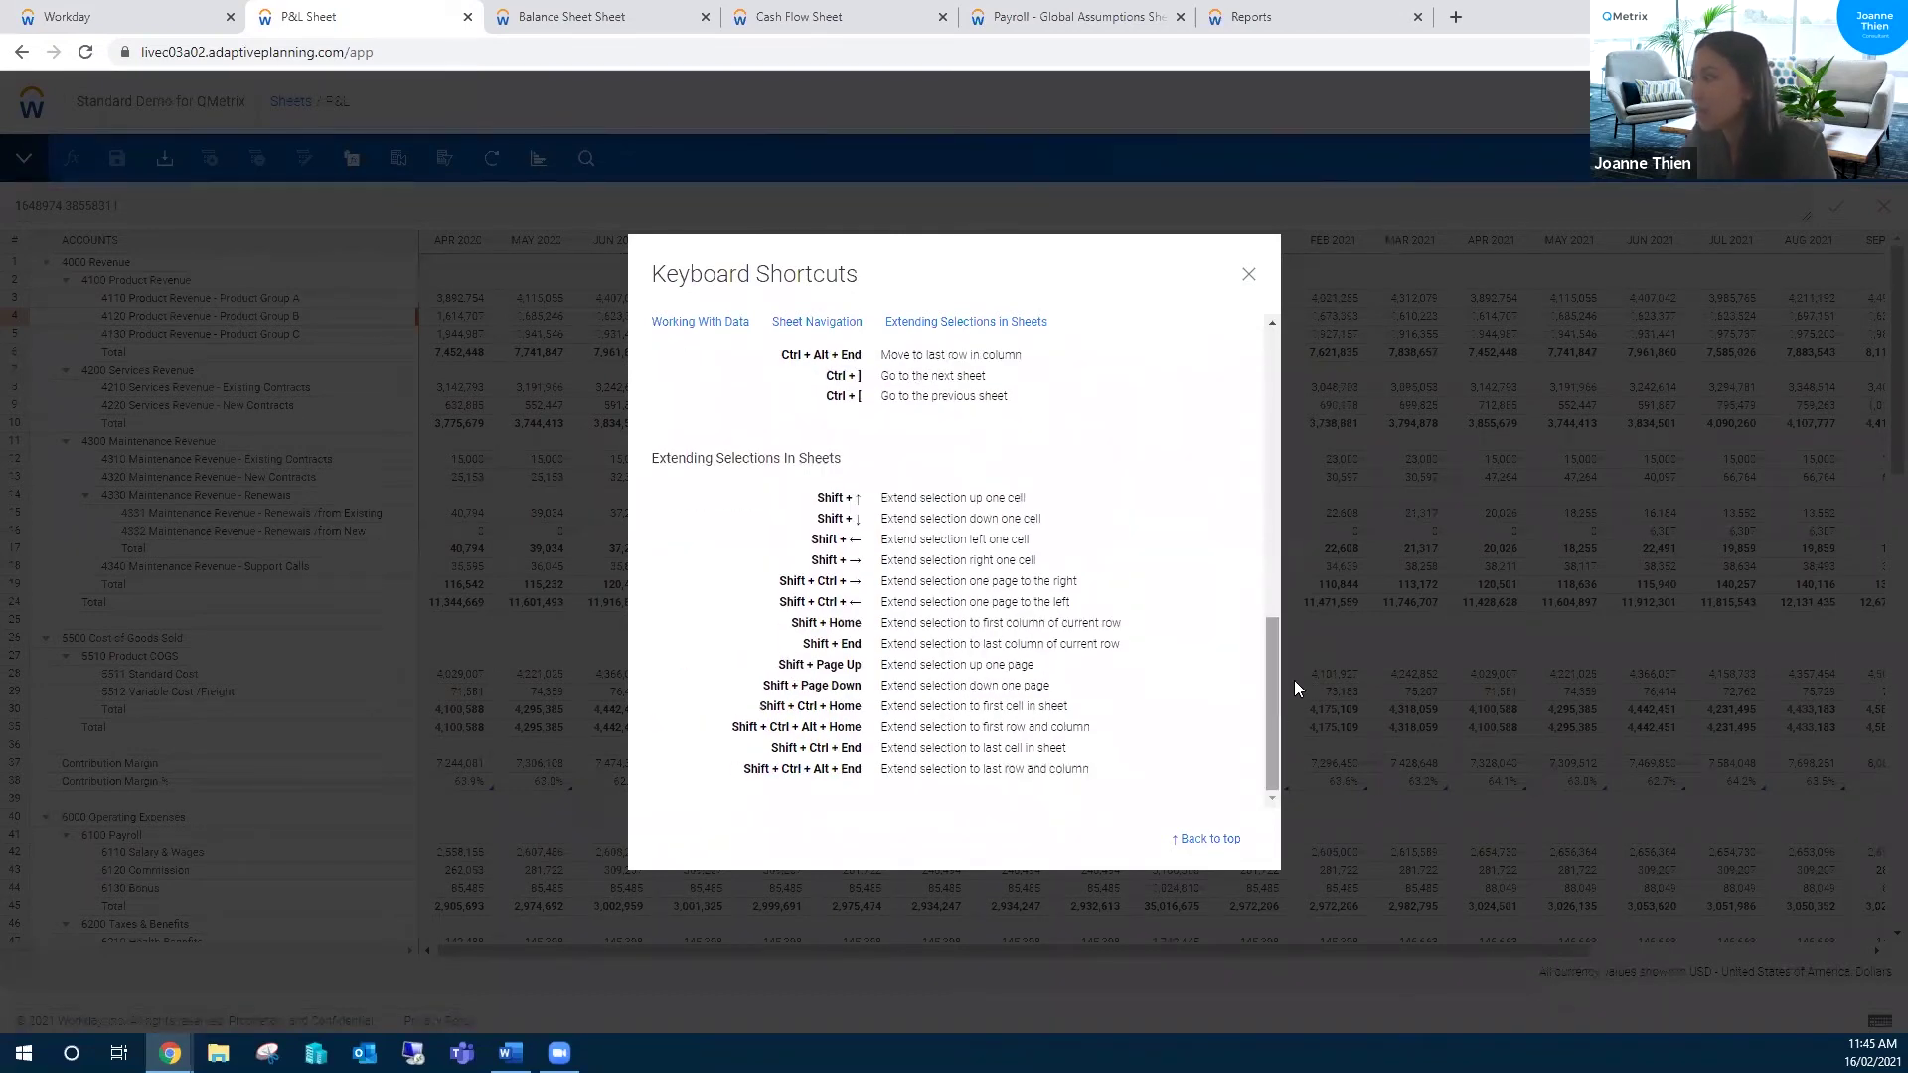
pyautogui.moveTo(1276, 710); pyautogui.dragTo(1266, 378)
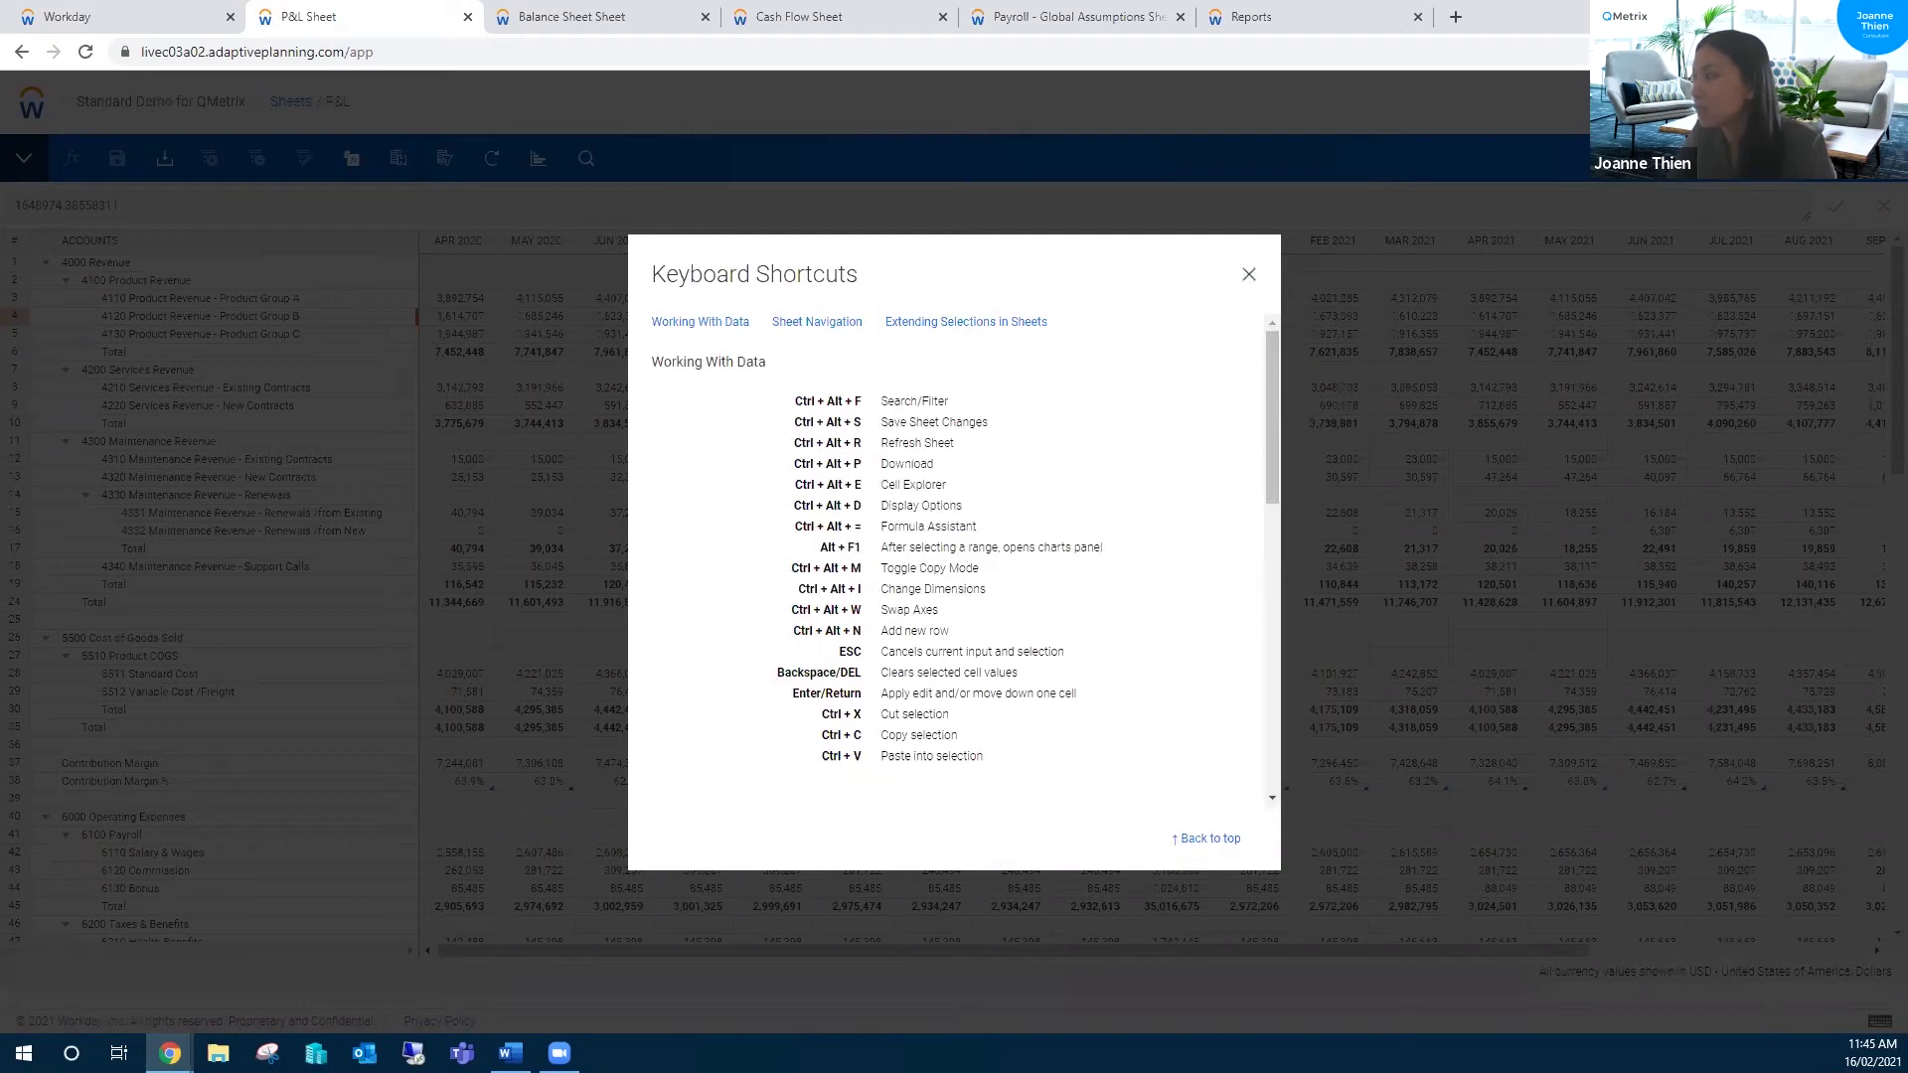
pyautogui.press('Escape')
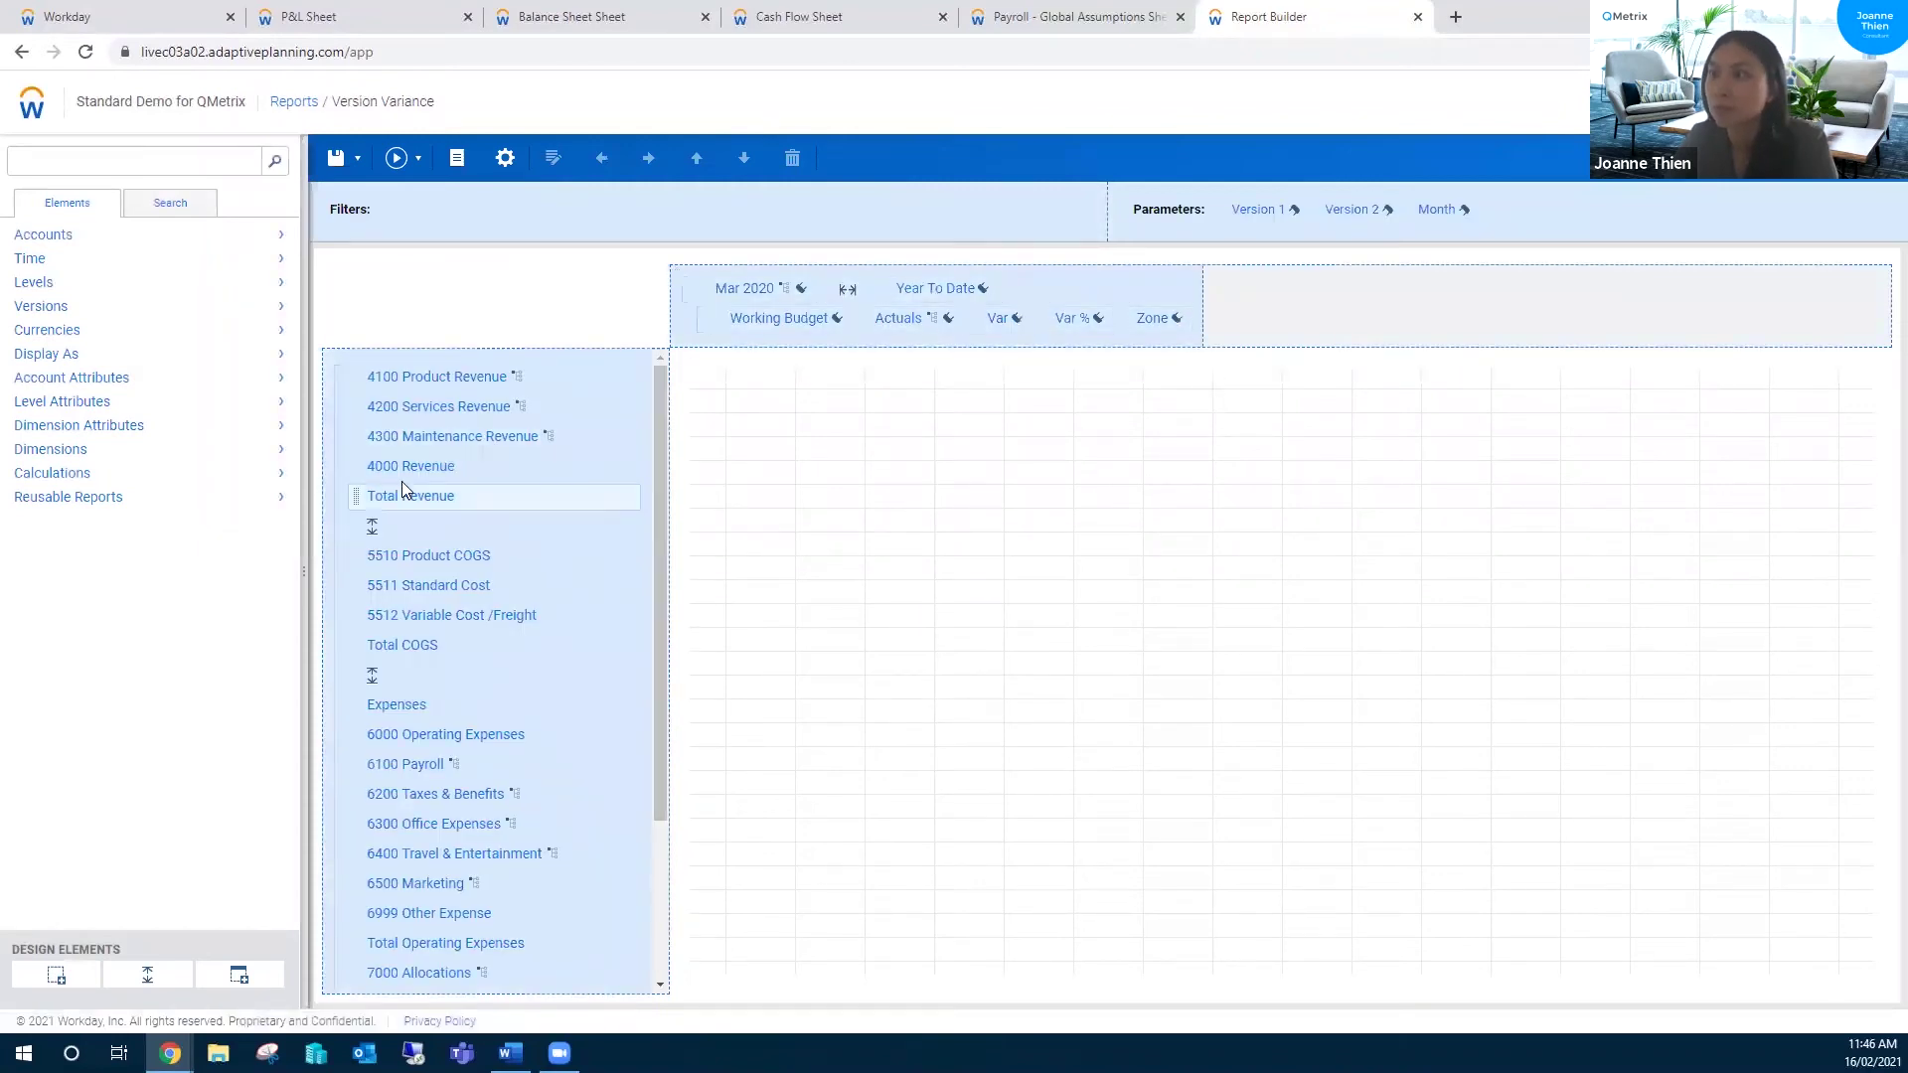
# Step: Move the 4000 Revenue row to the top of the report rows, above 4100 Product Revenue
pyautogui.moveTo(365, 467); pyautogui.dragTo(376, 382)
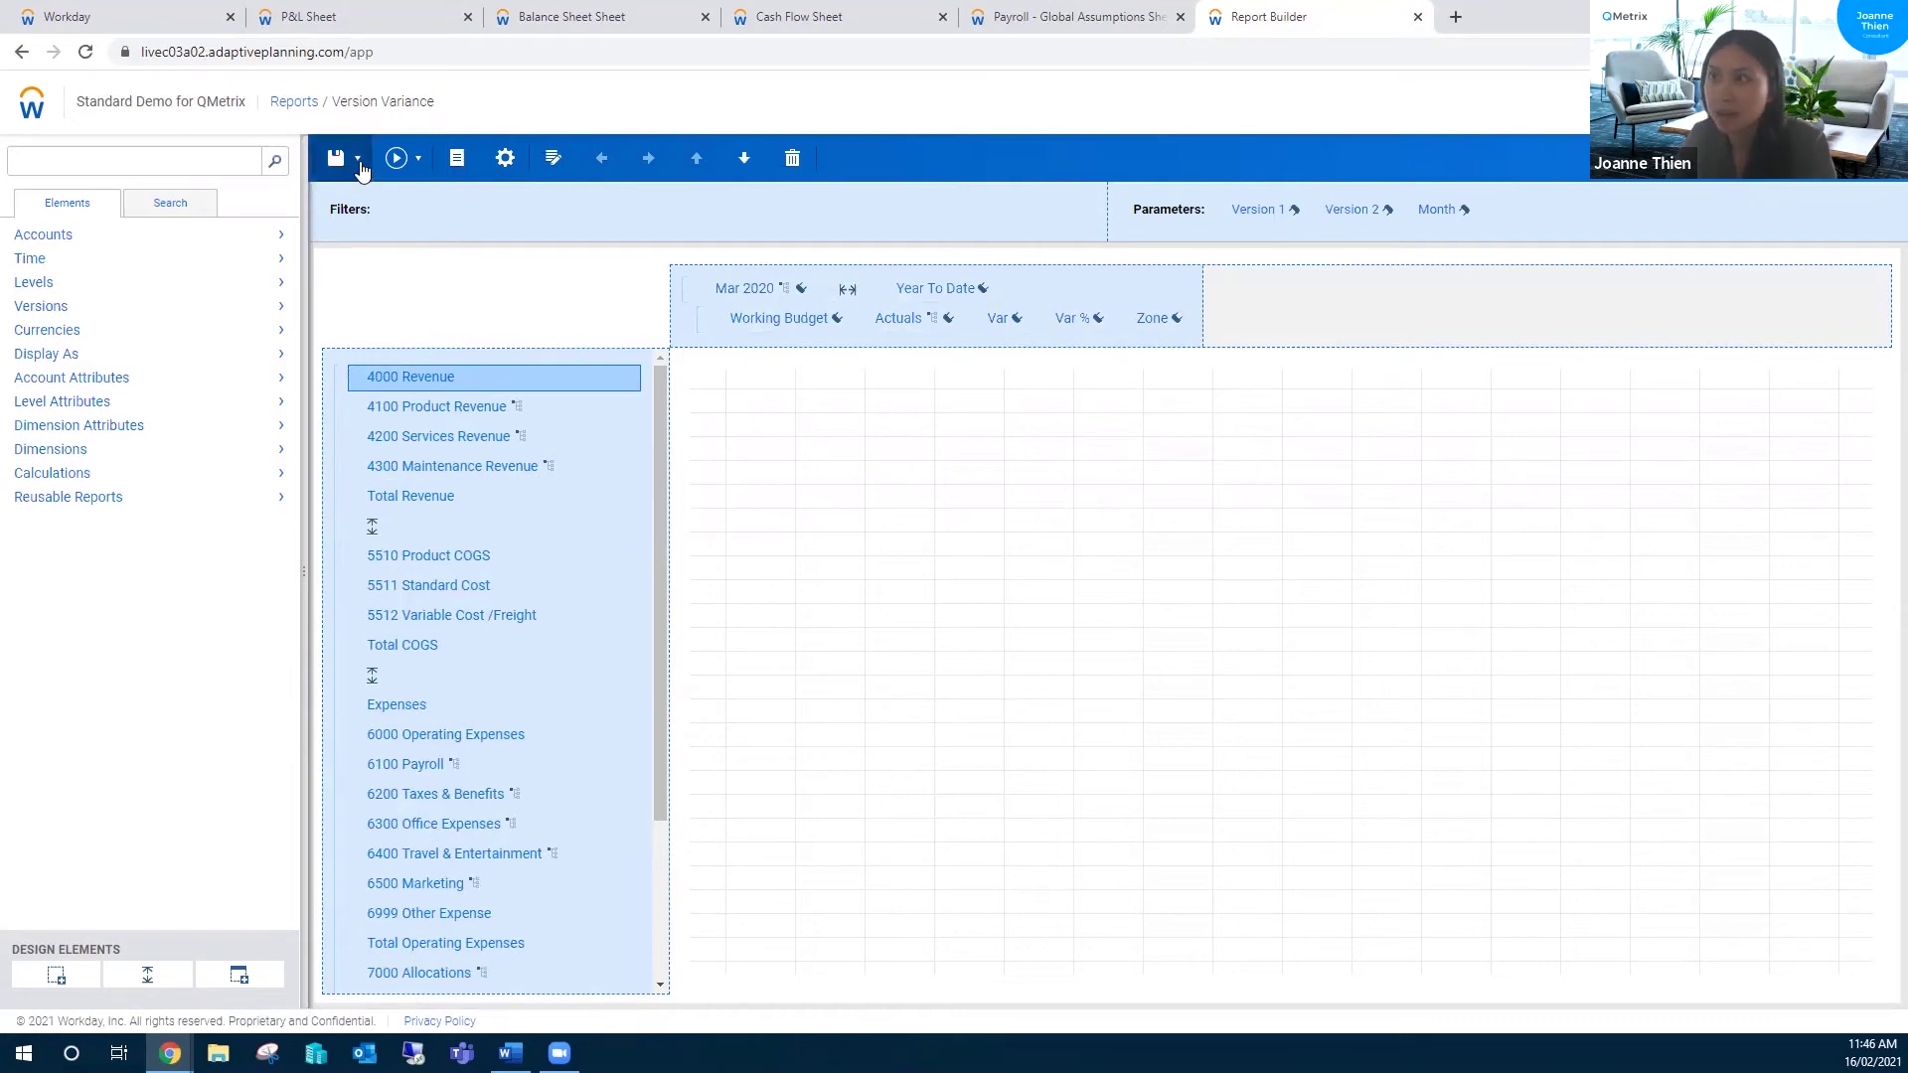
pyautogui.click(359, 167)
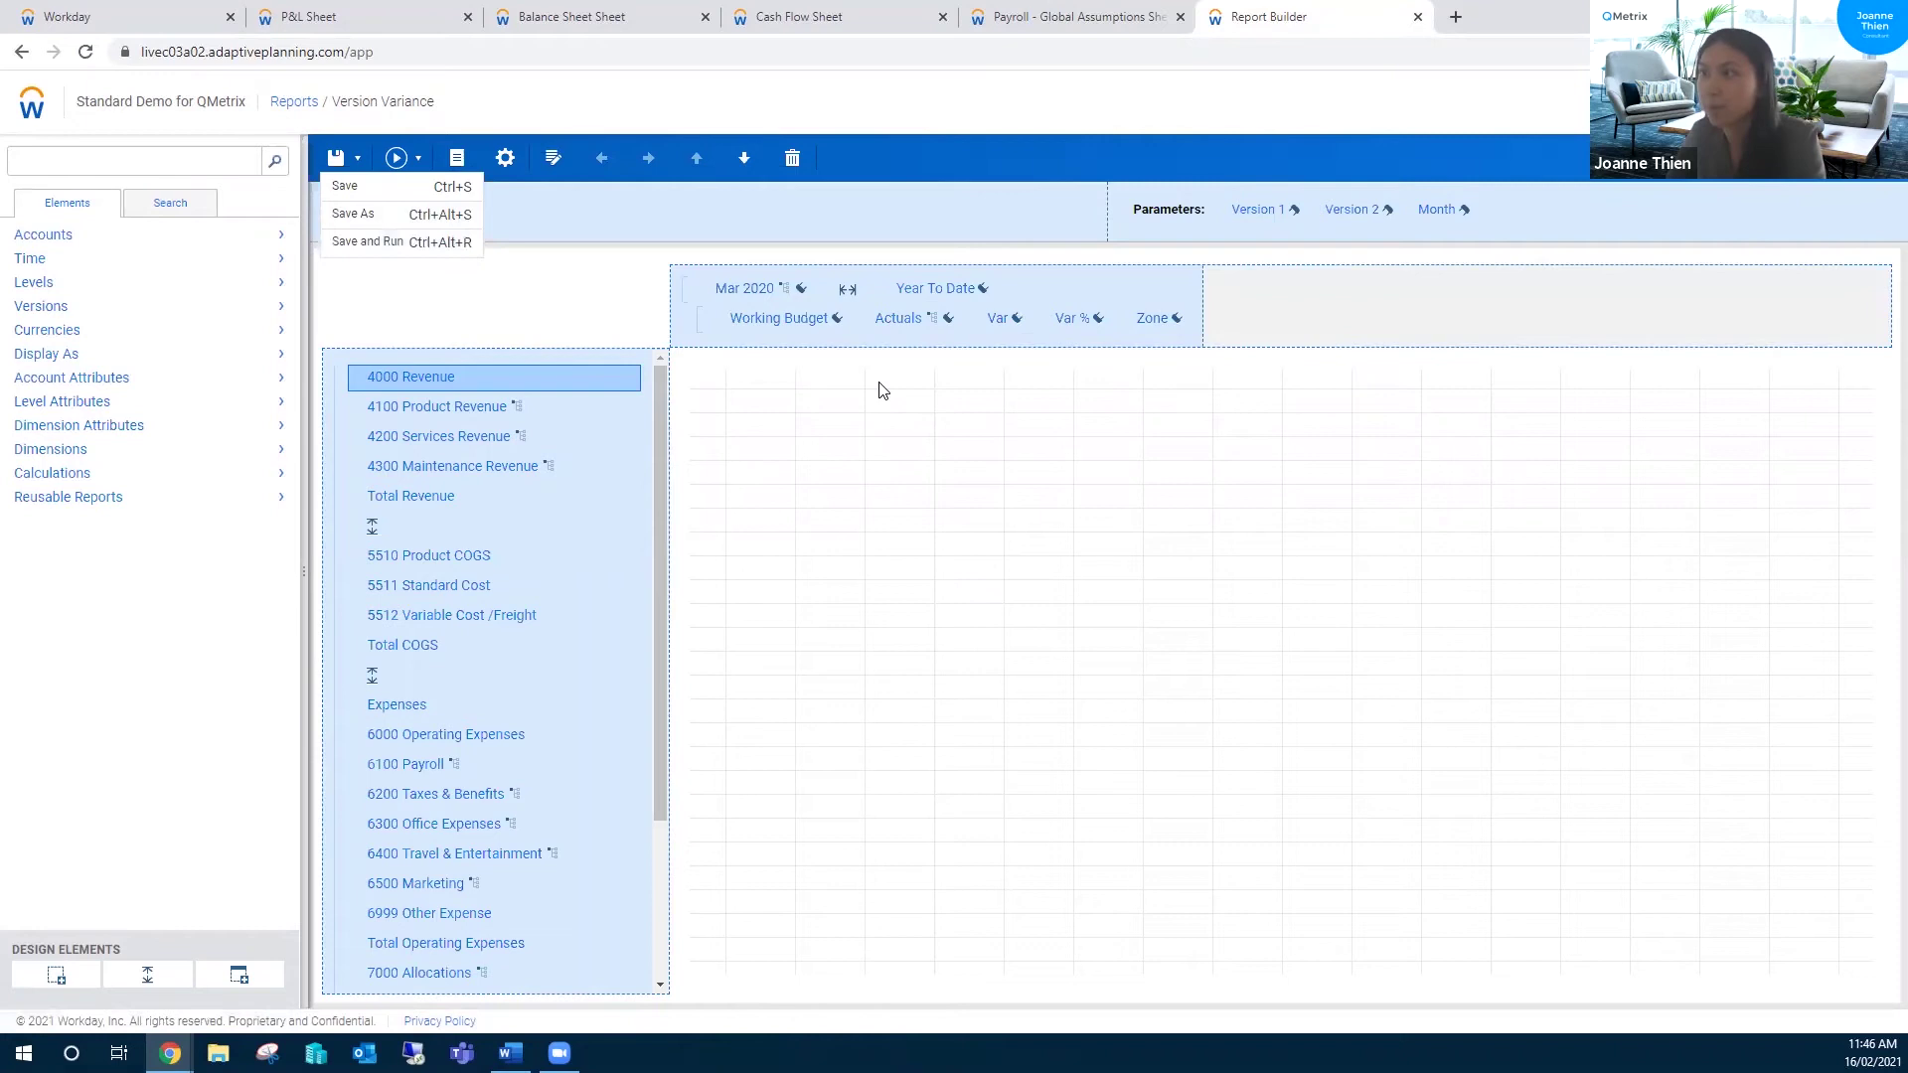
# Step: Save and run the Version Variance report, then switch to the Payroll - Global Assumptions tab
pyautogui.hotkey('ctrl', 's')
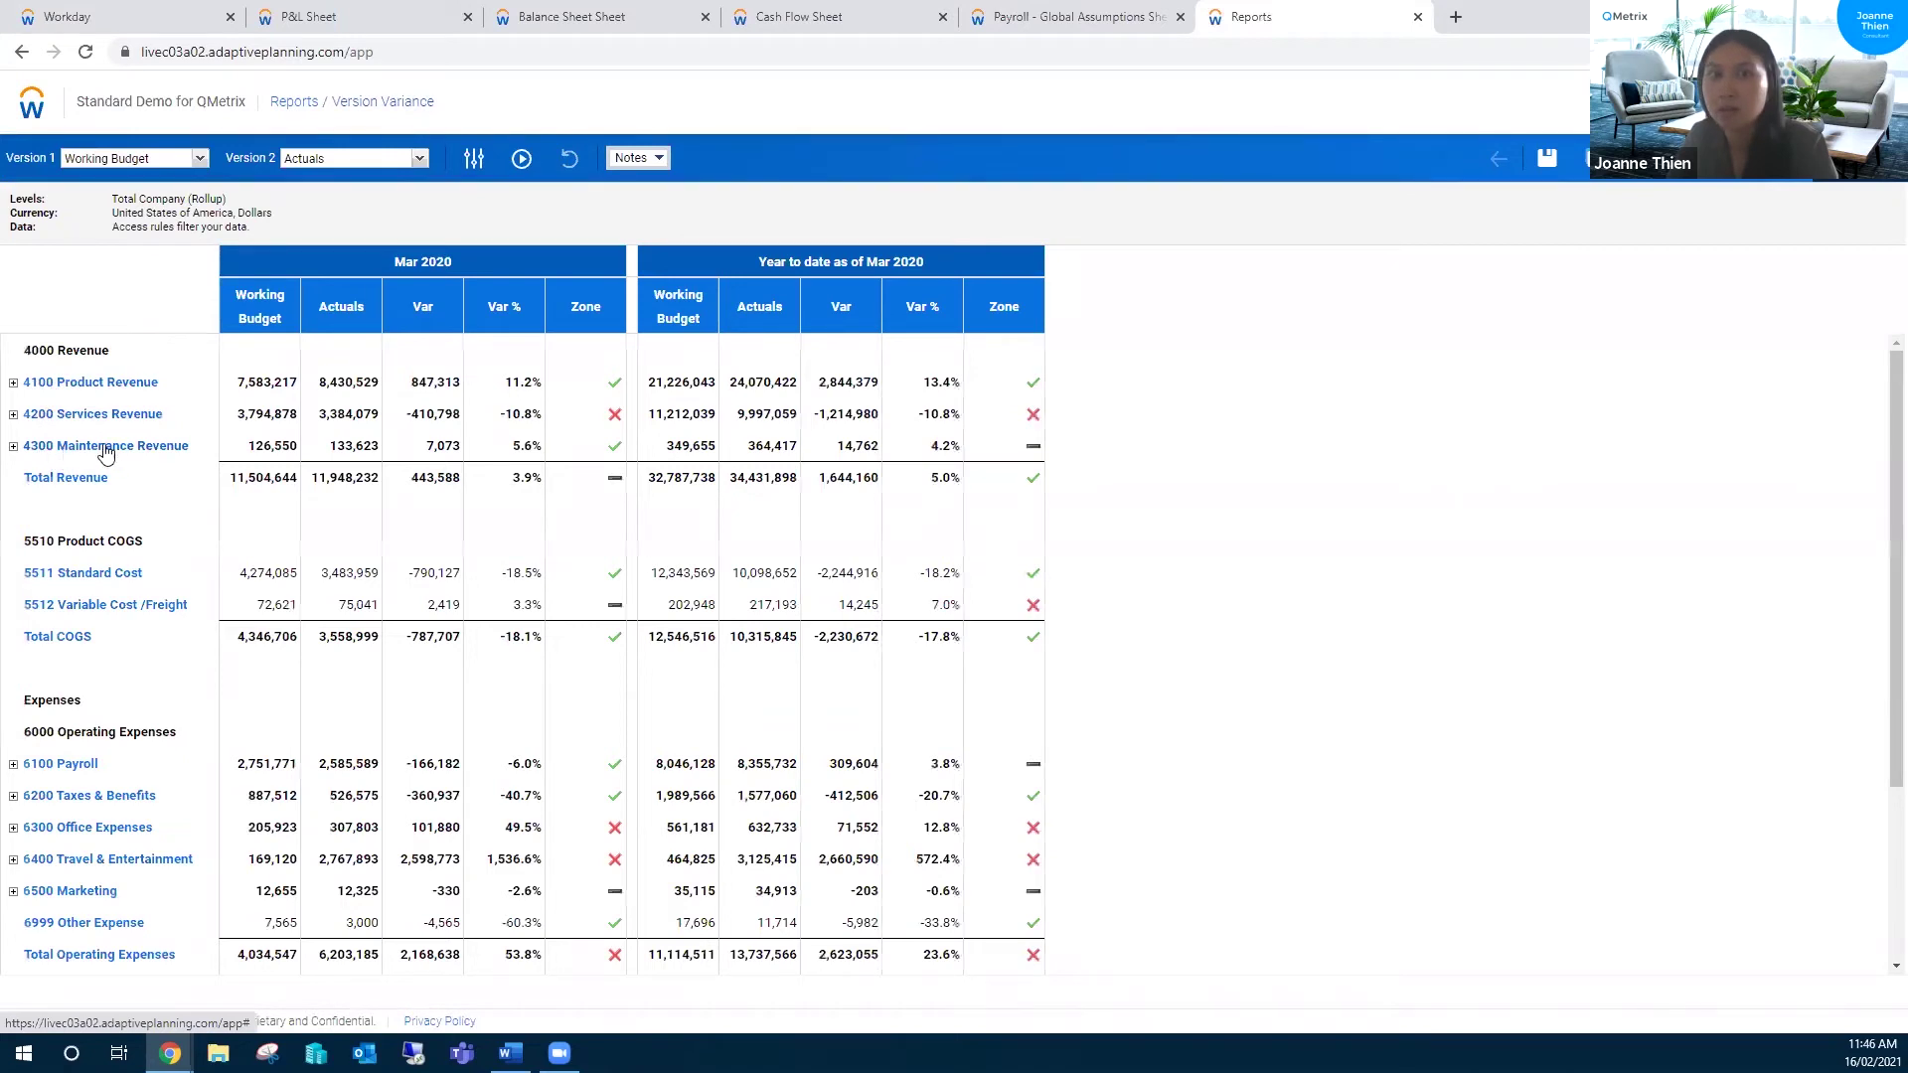
pyautogui.hotkey('alt', 'Tab')
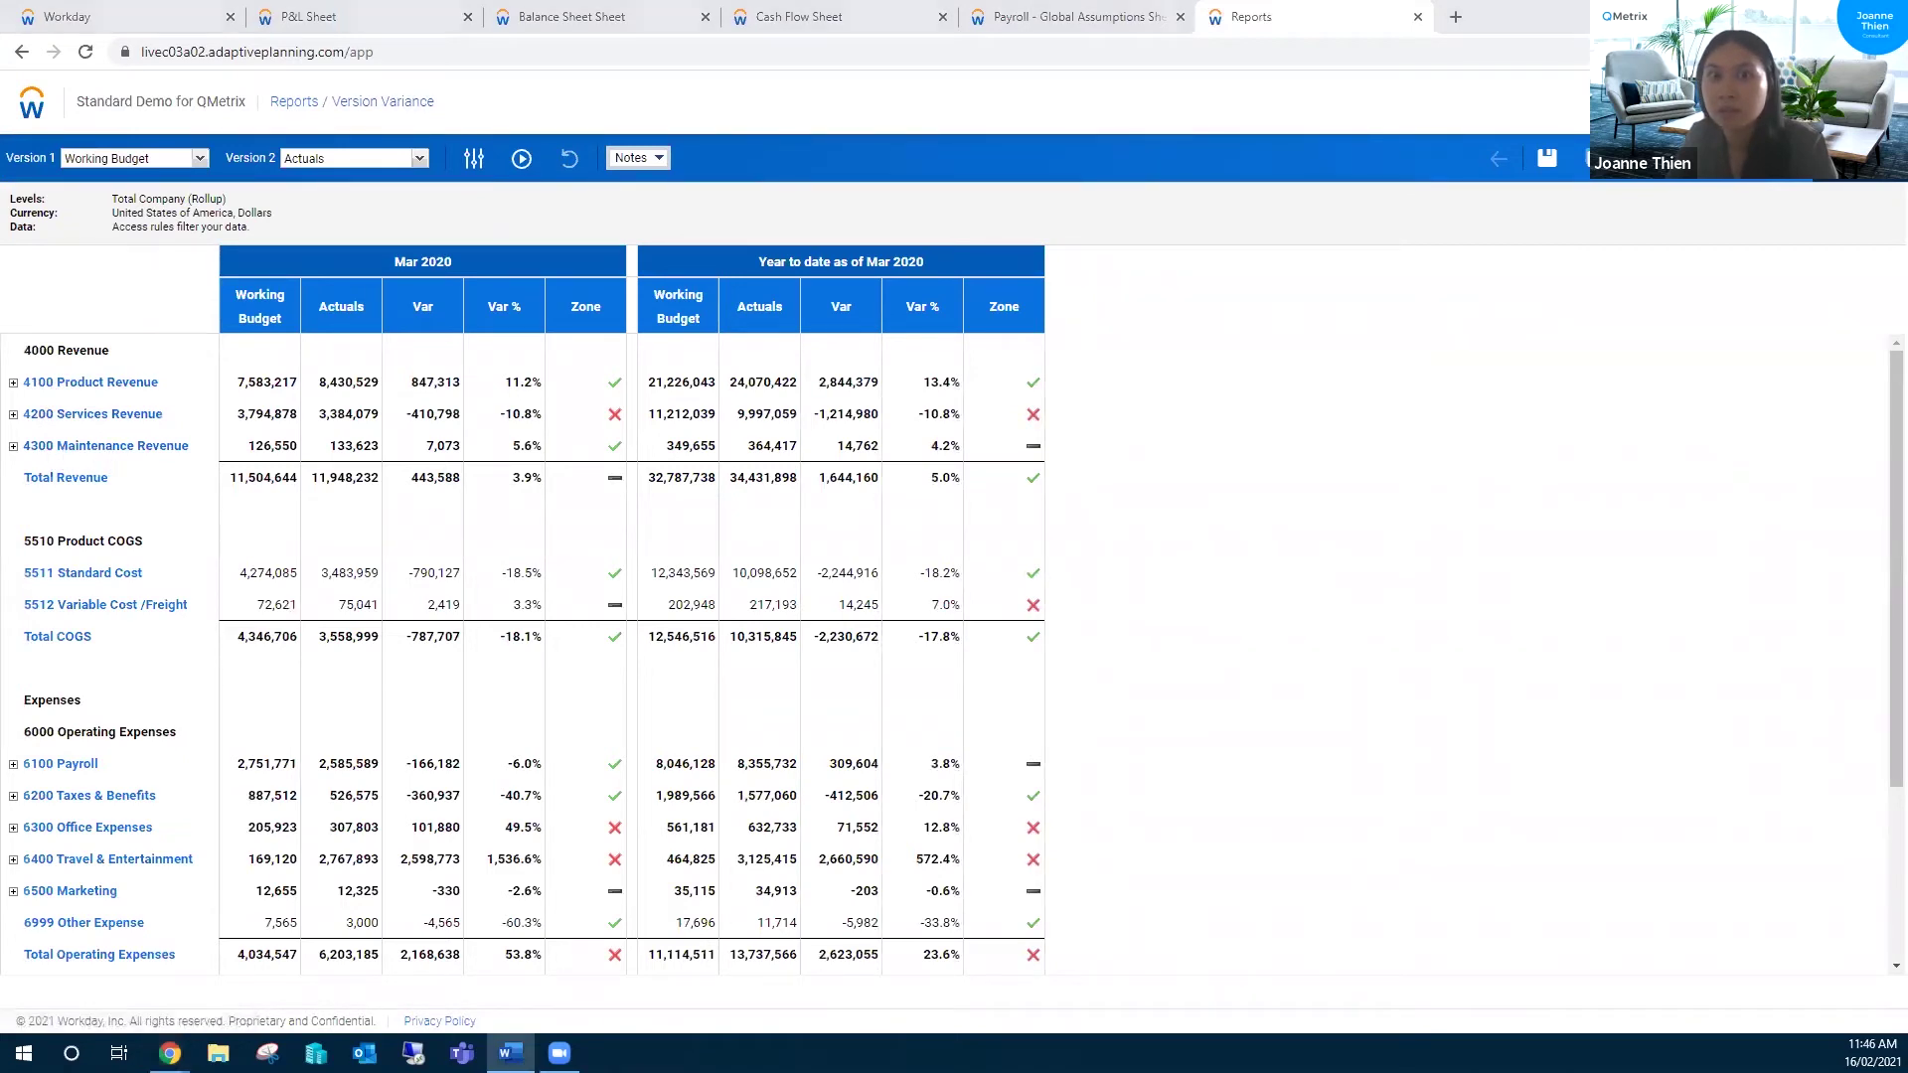
pyautogui.click(1062, 19)
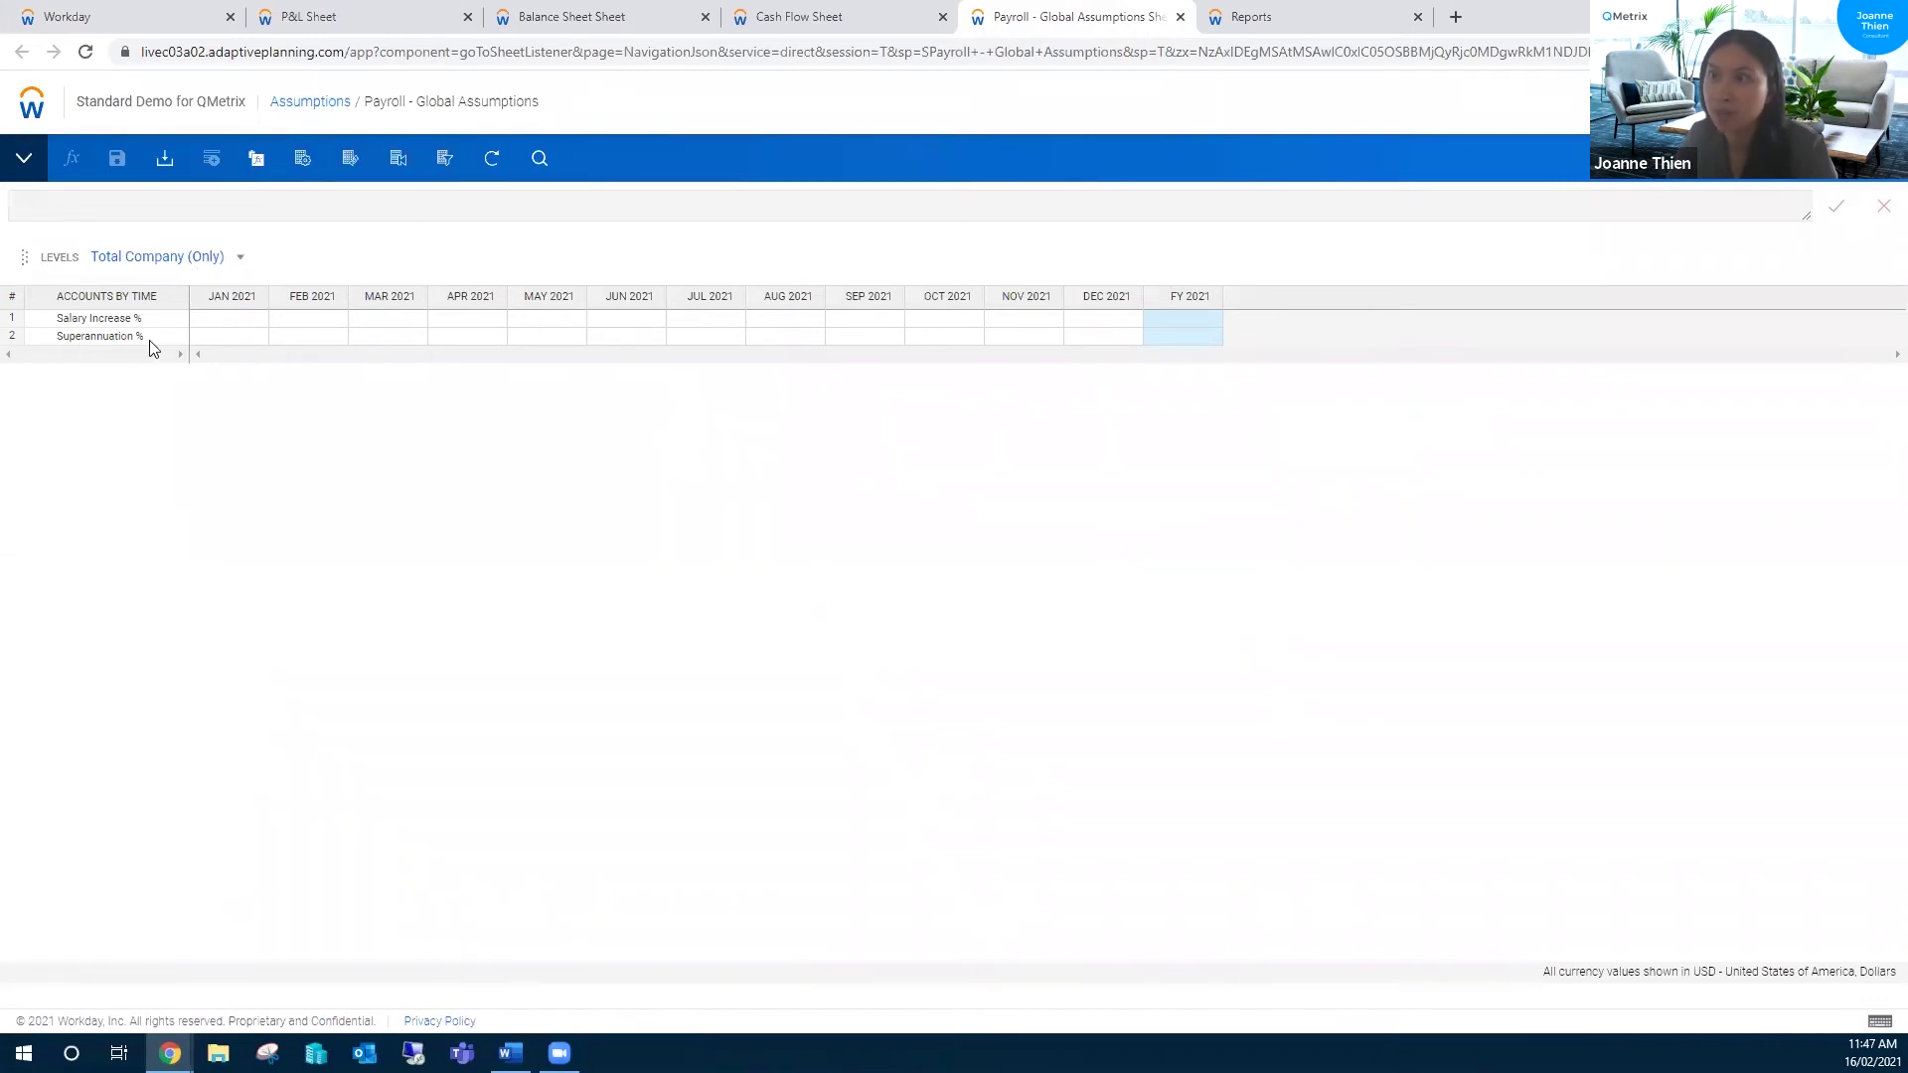
# Step: Enter 9.5 as the Jan 2021 Superannuation % and save the Payroll - Global Assumptions sheet
pyautogui.click(225, 338)
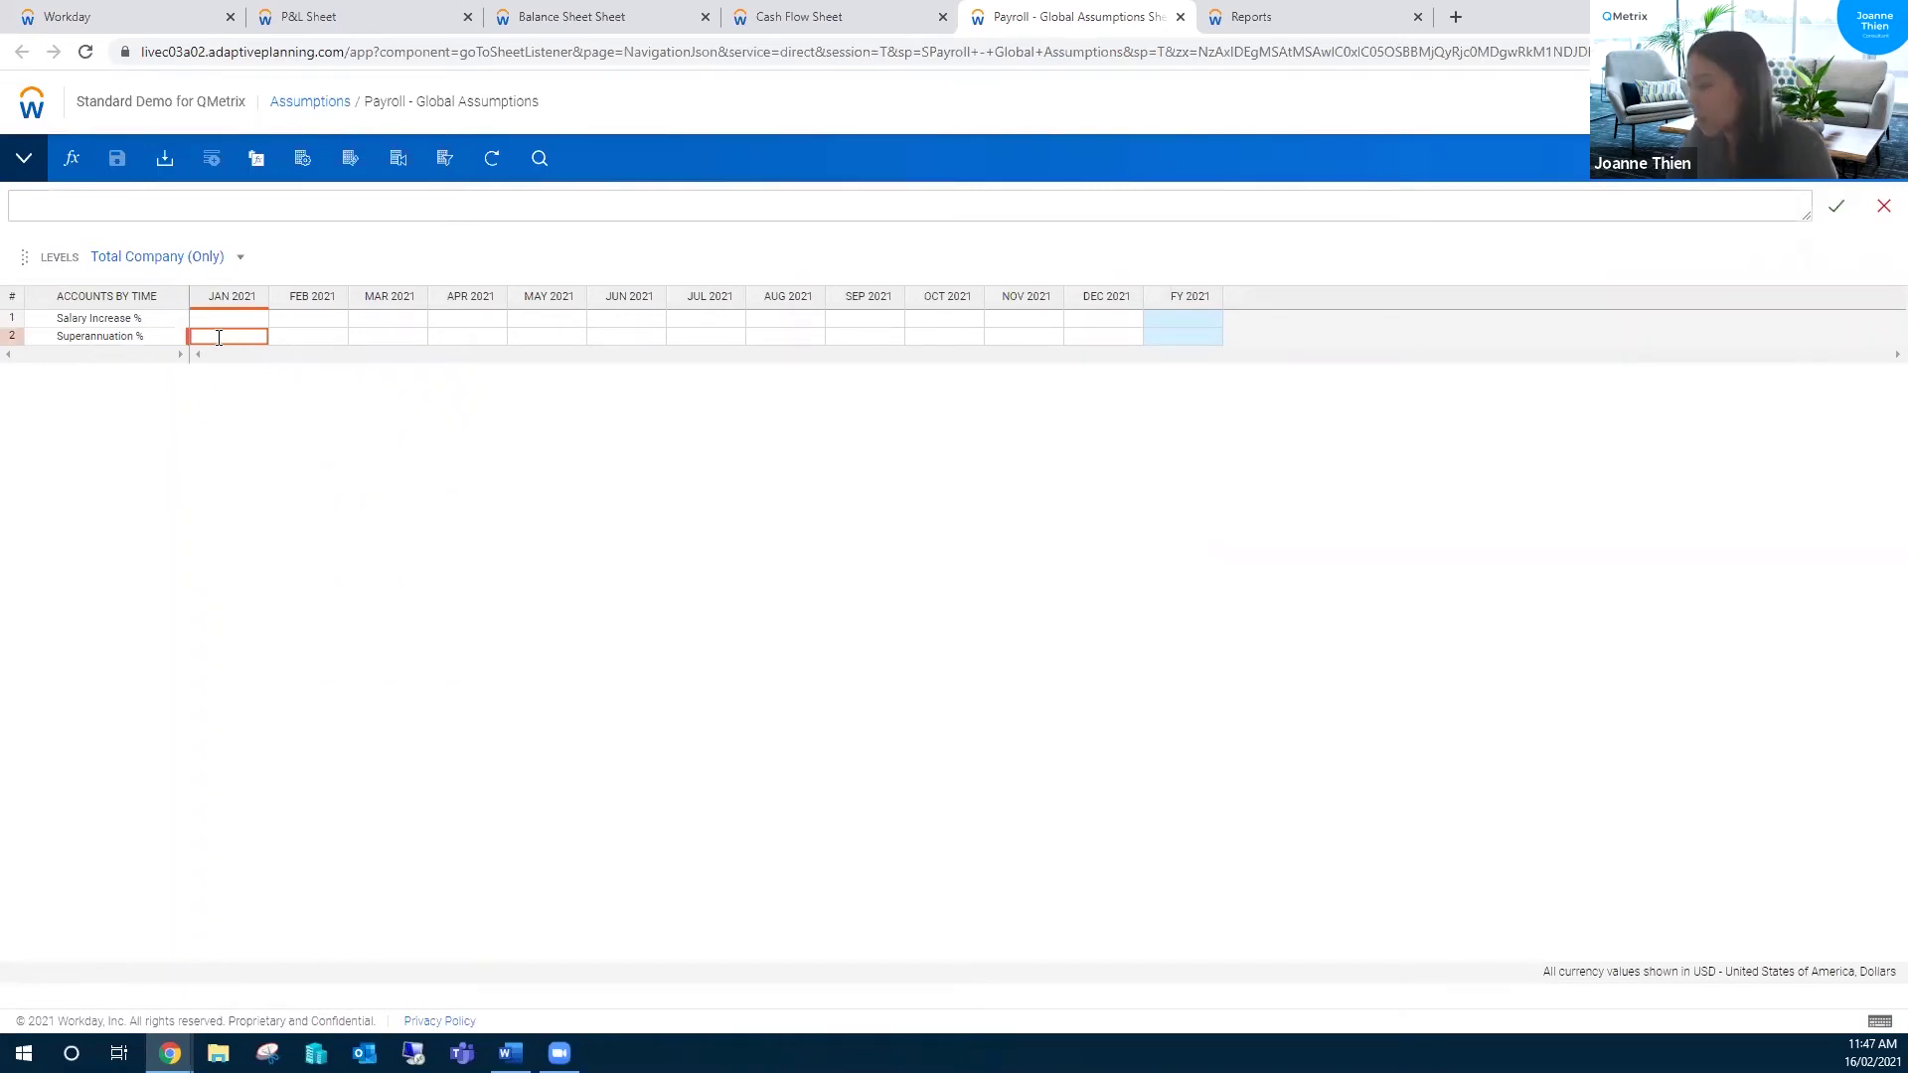
pyautogui.write('9.5')
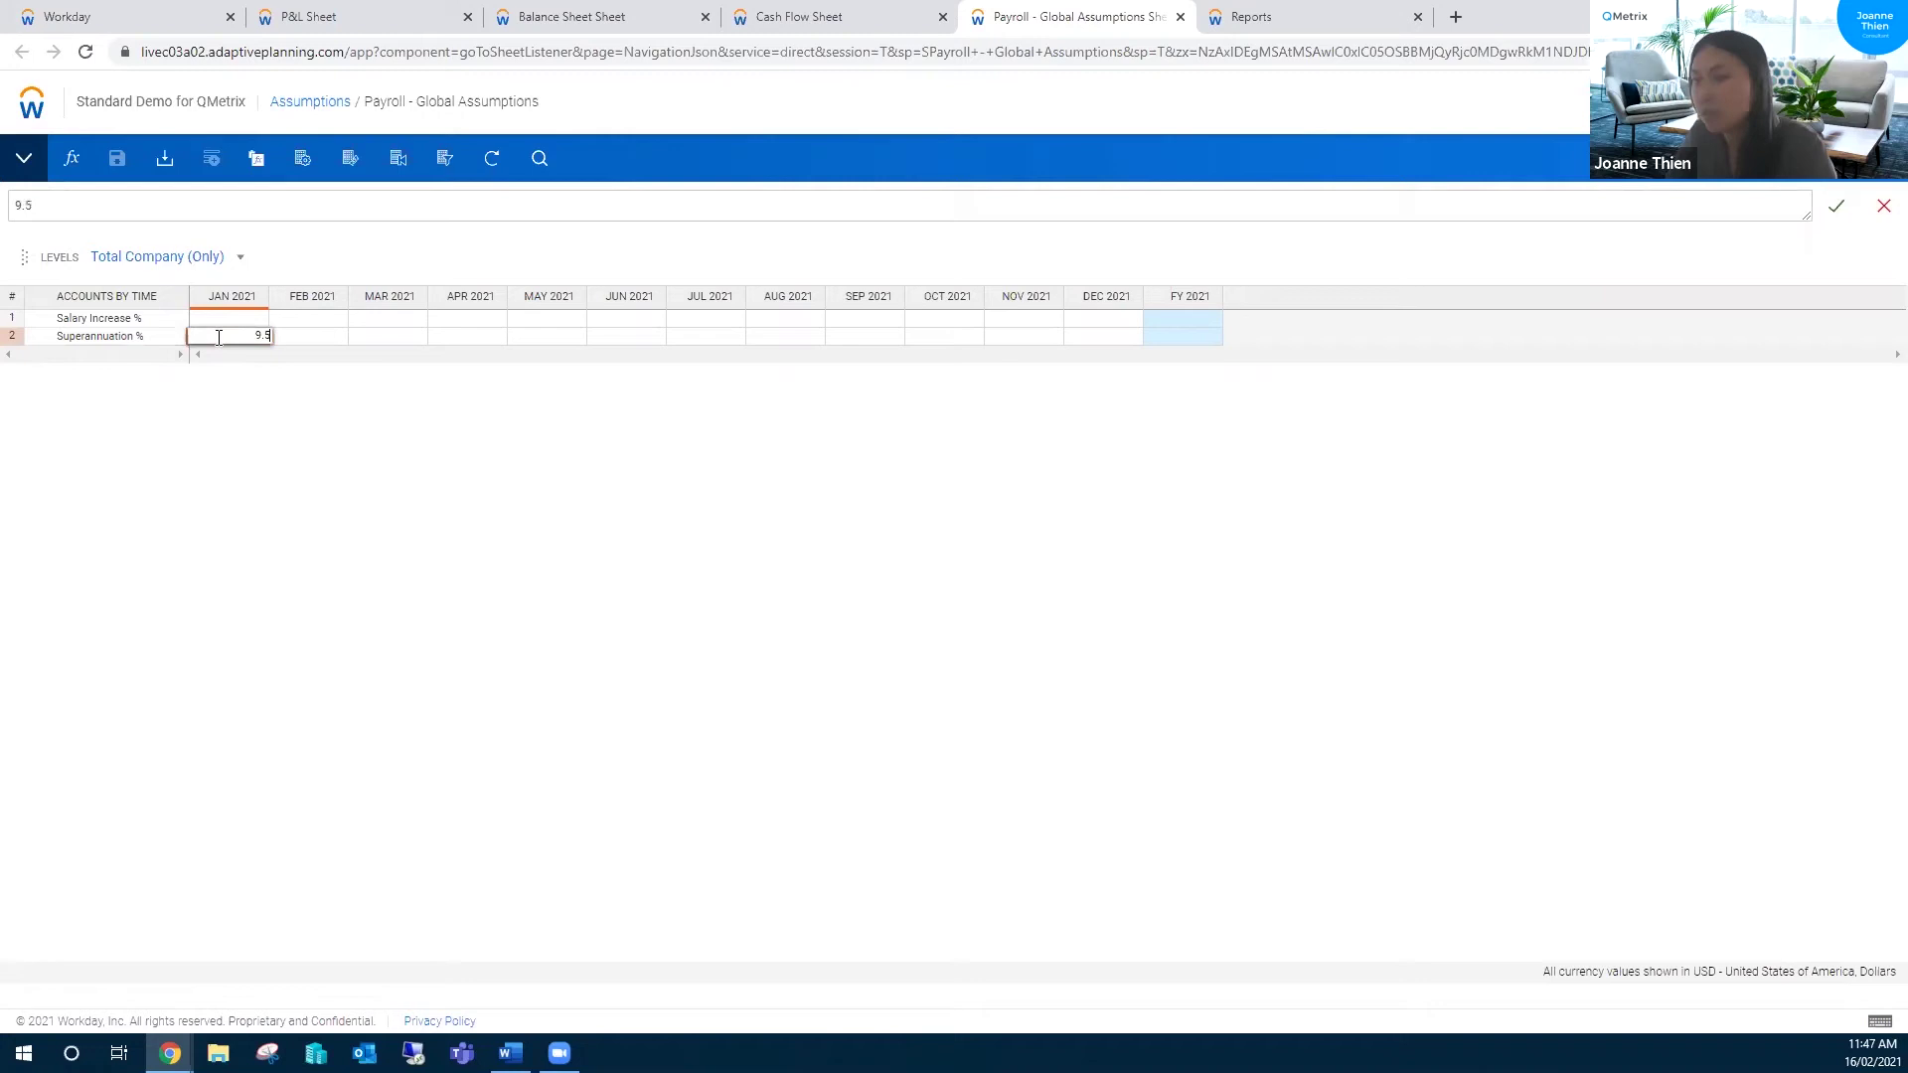
pyautogui.press('Return')
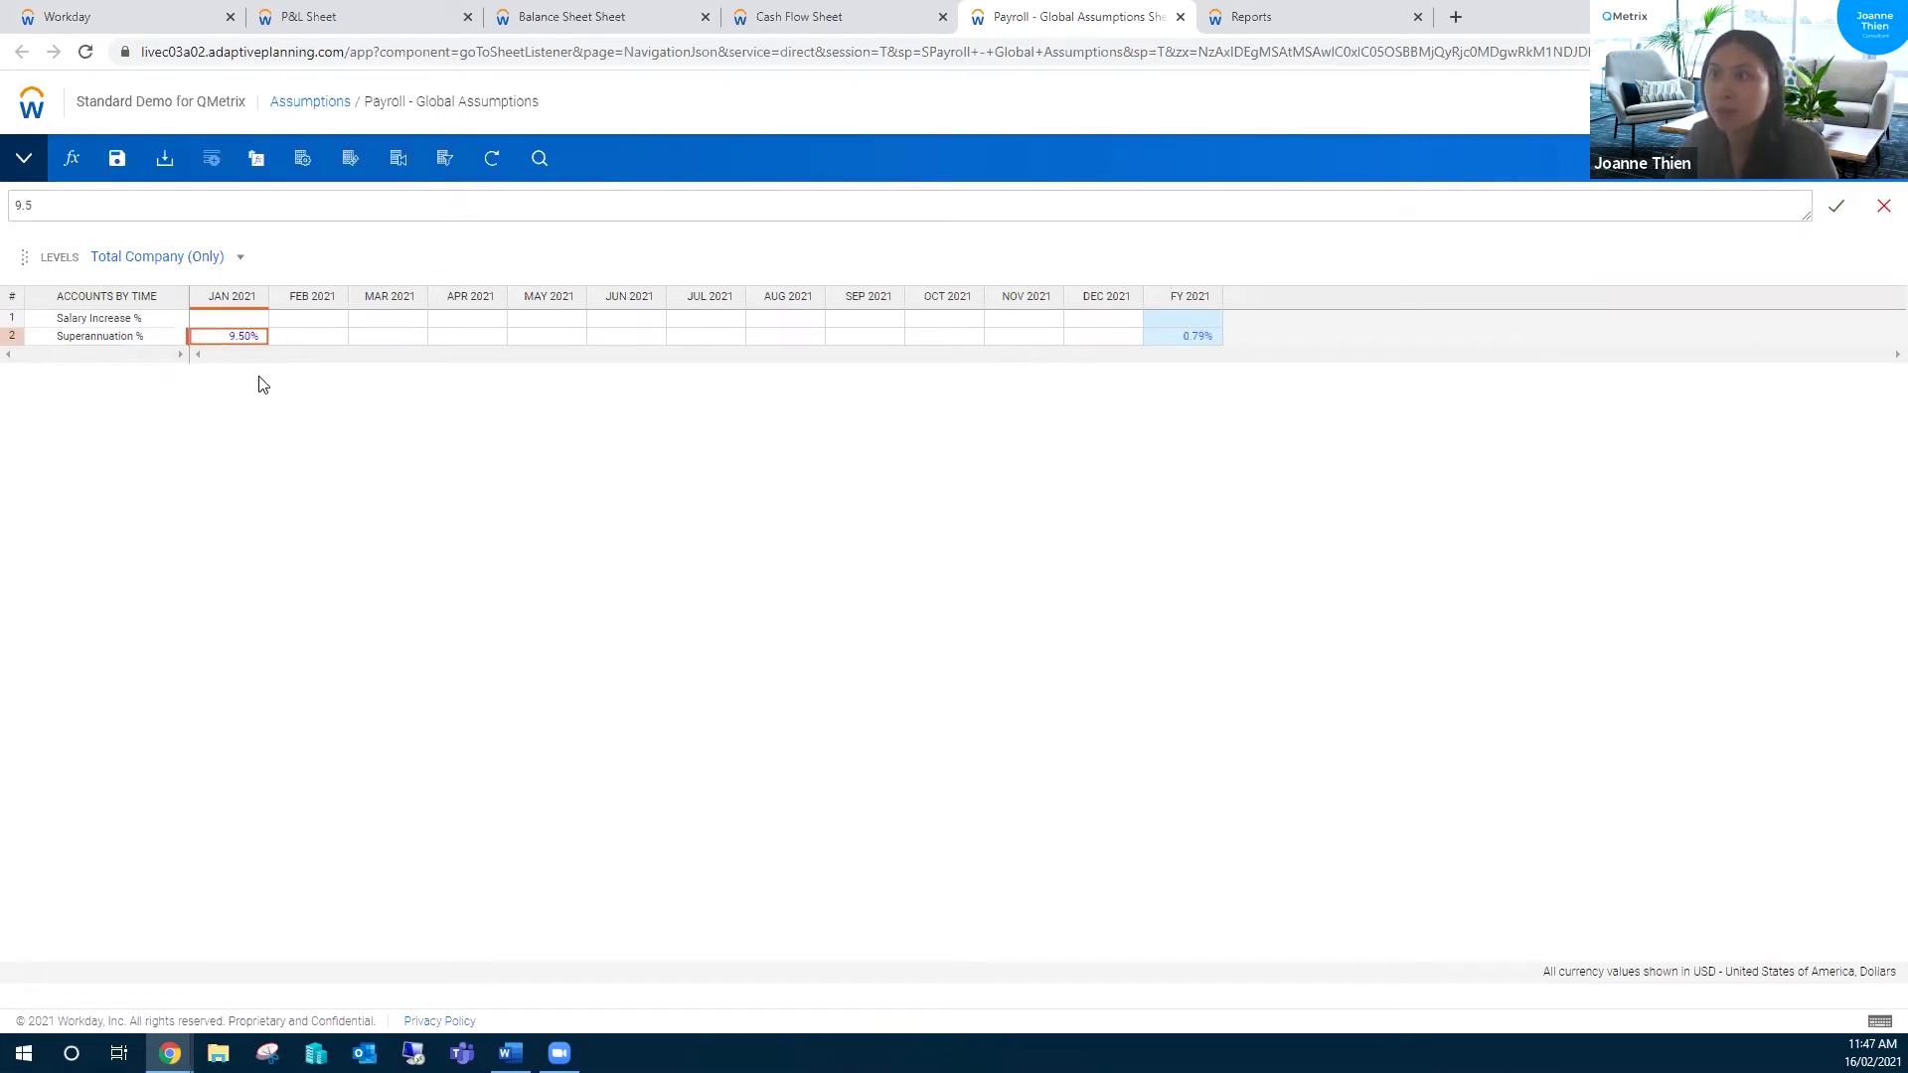
pyautogui.click(116, 159)
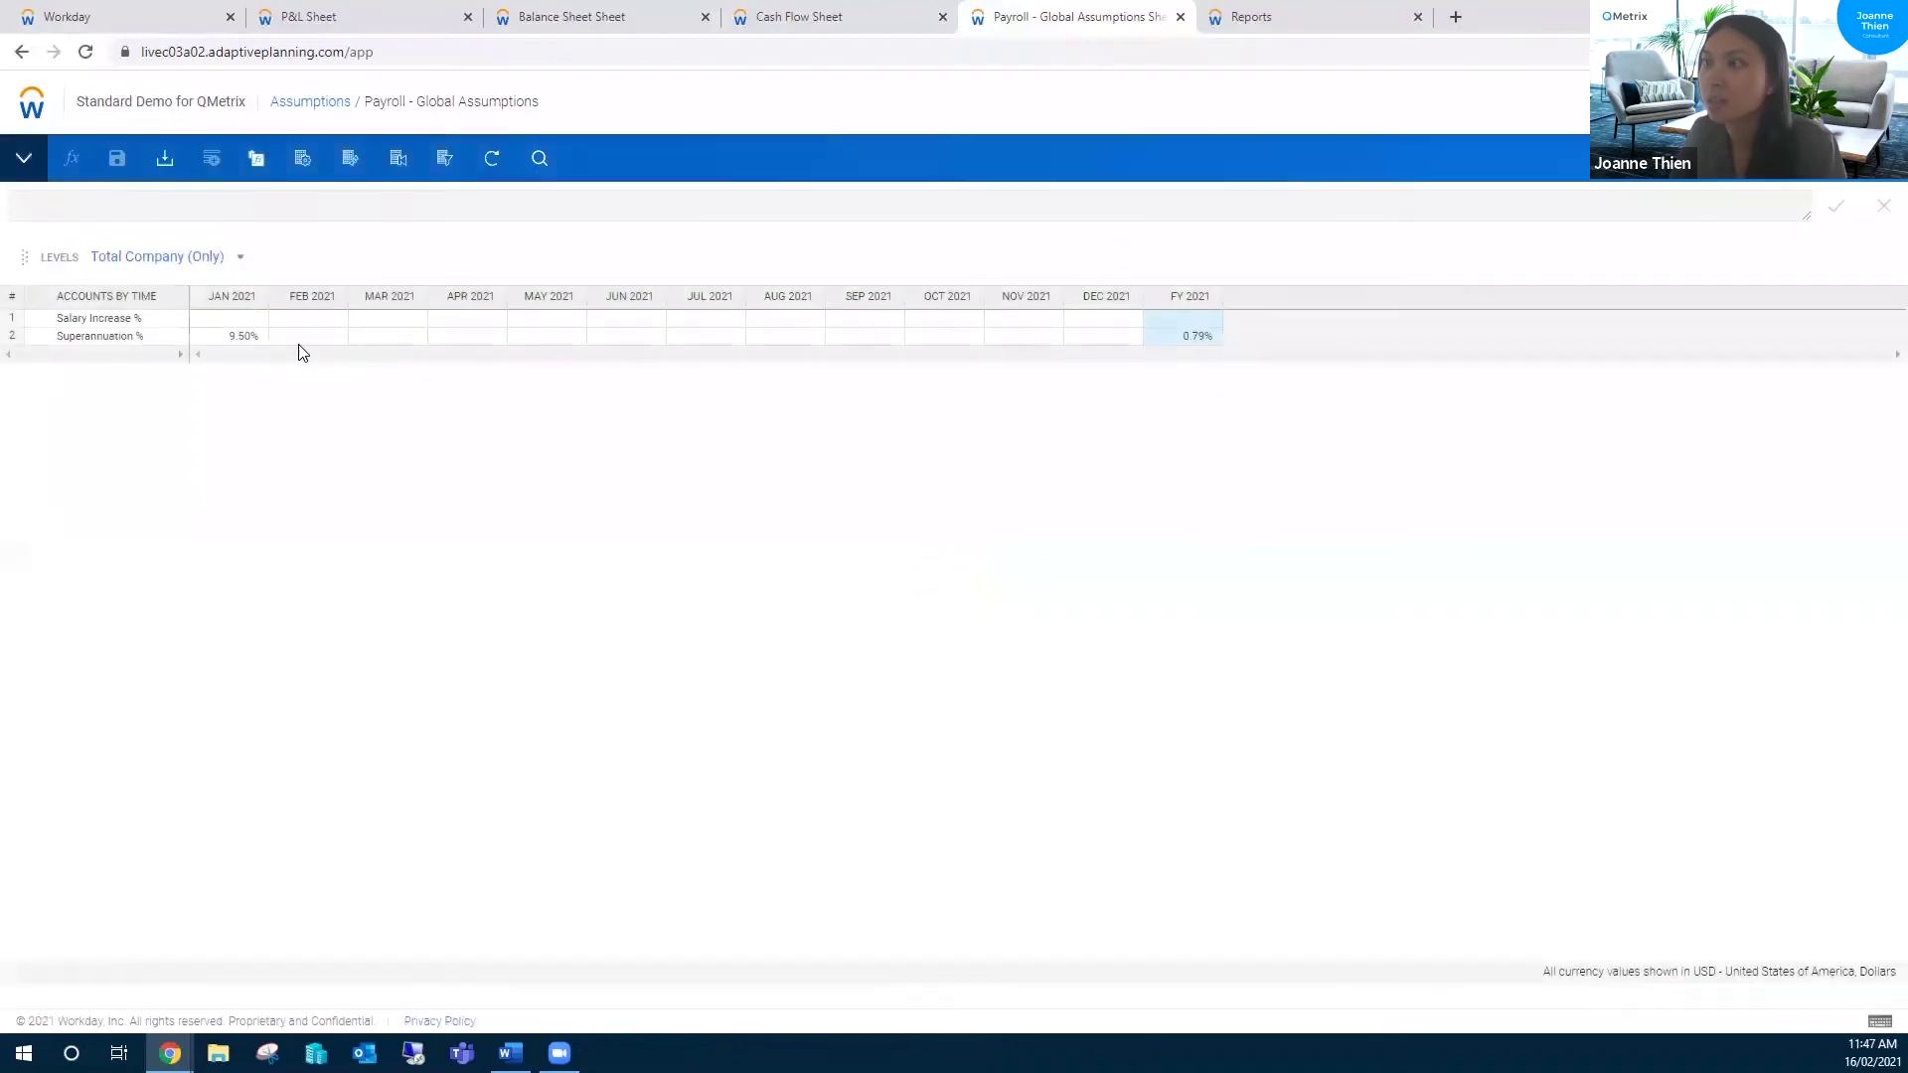
# Step: Fill Superannuation % with January's 9.50% for February through December 2021
pyautogui.click(260, 336)
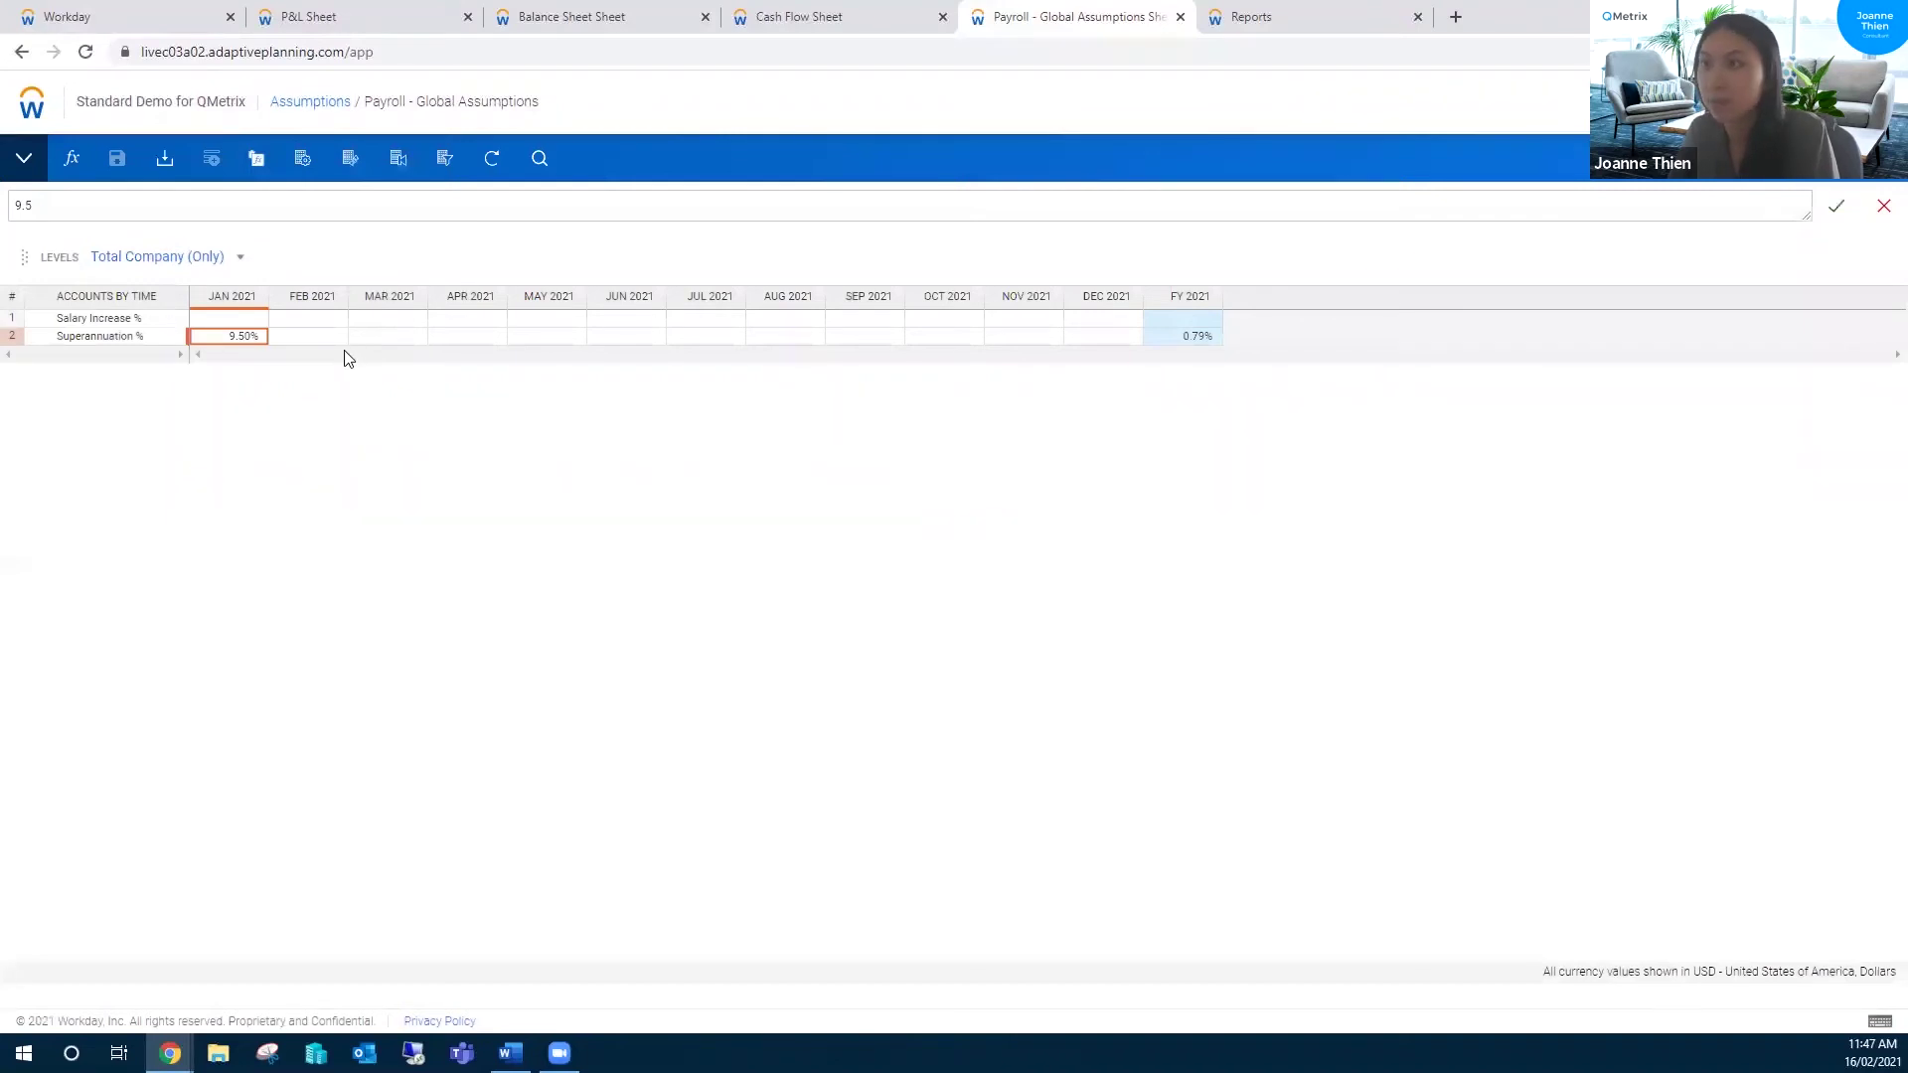
pyautogui.click(320, 338)
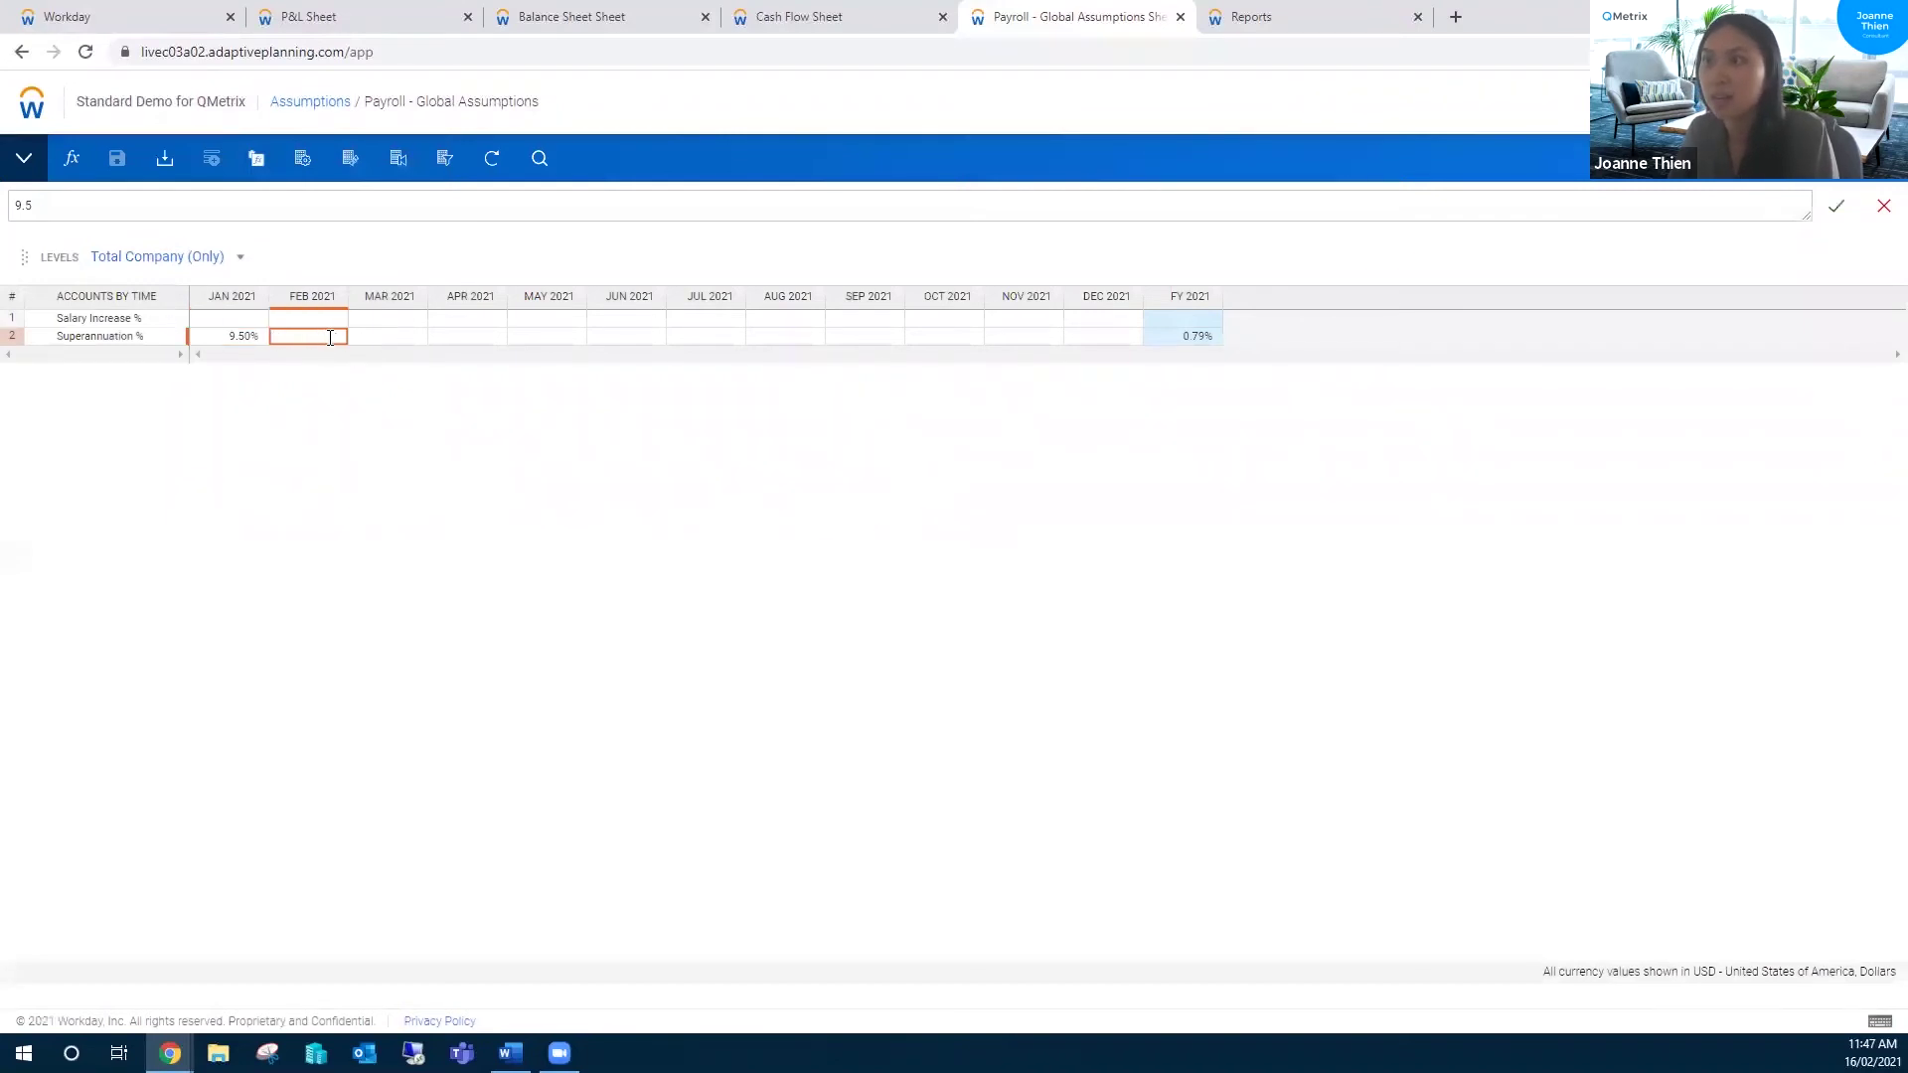
pyautogui.write('9.5')
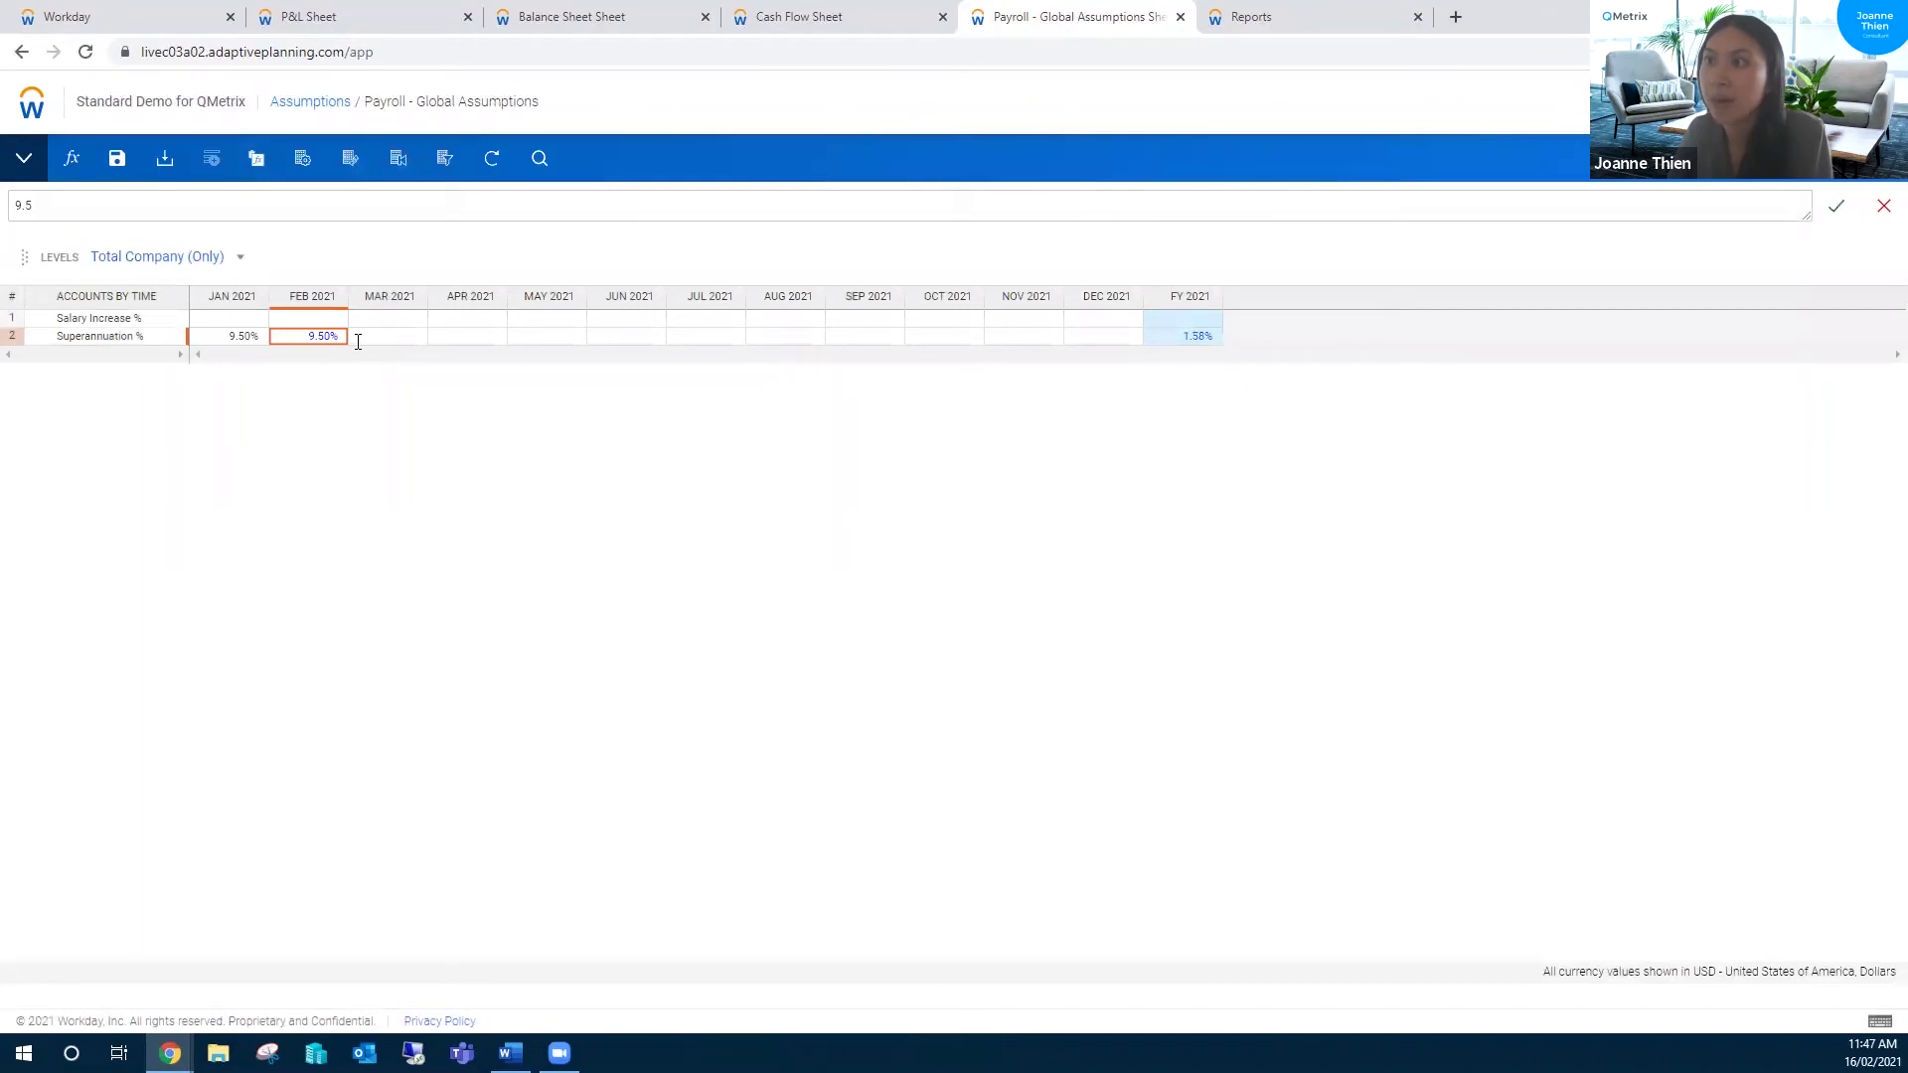
pyautogui.click(239, 338)
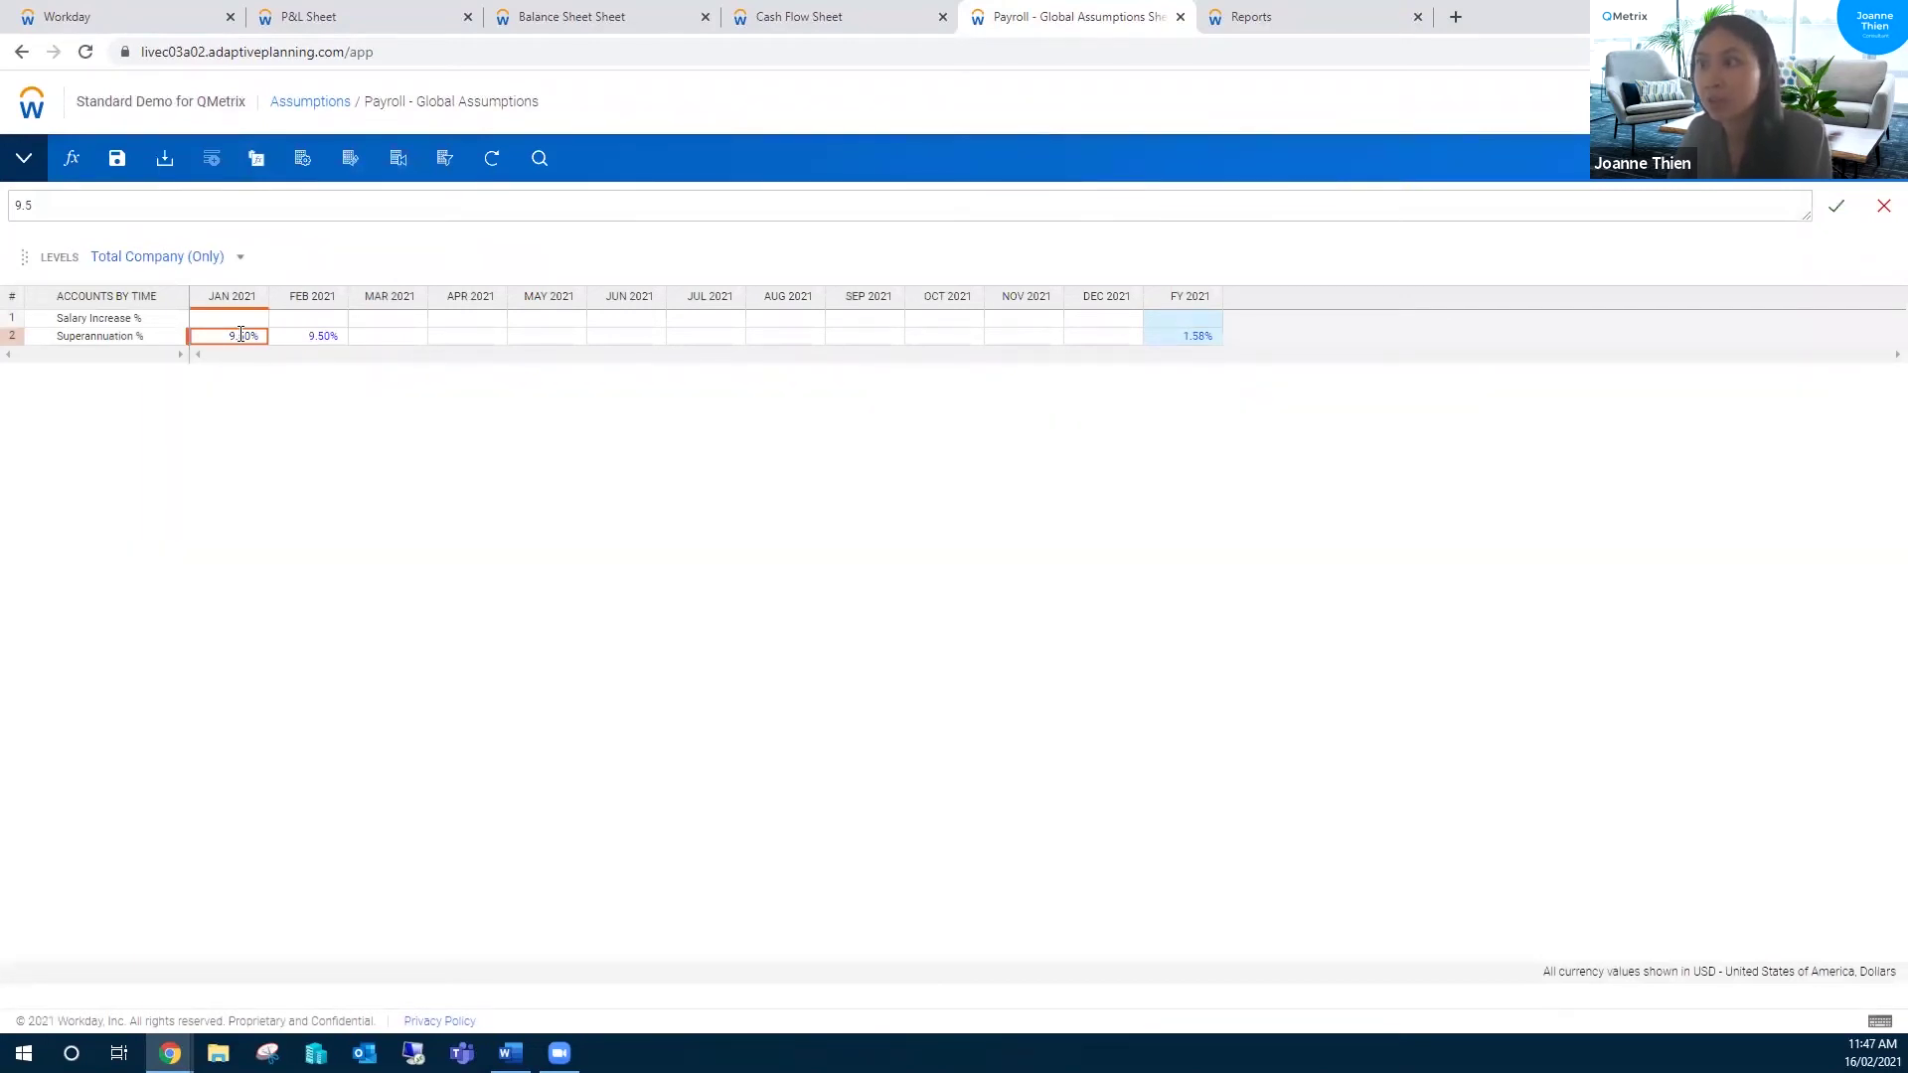
pyautogui.rightClick(241, 335)
pyautogui.moveTo(285, 418)
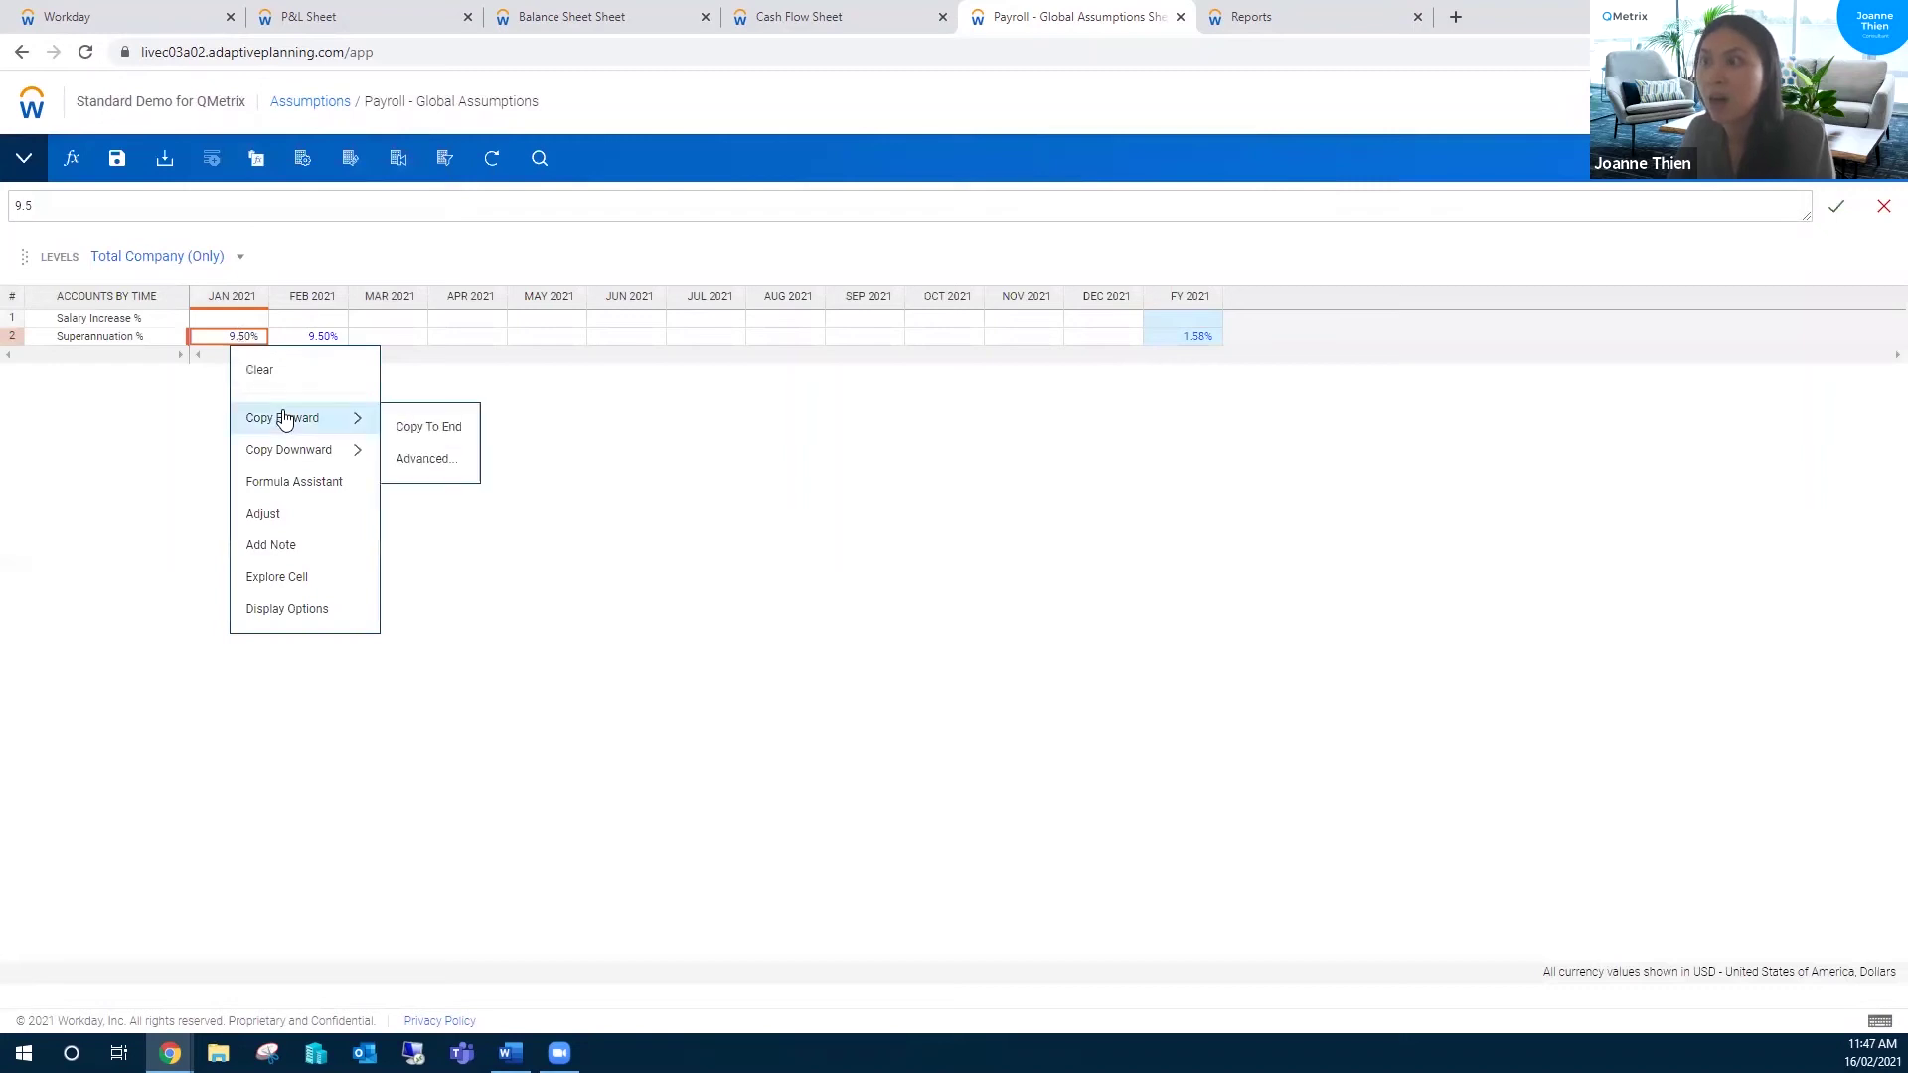
pyautogui.click(421, 429)
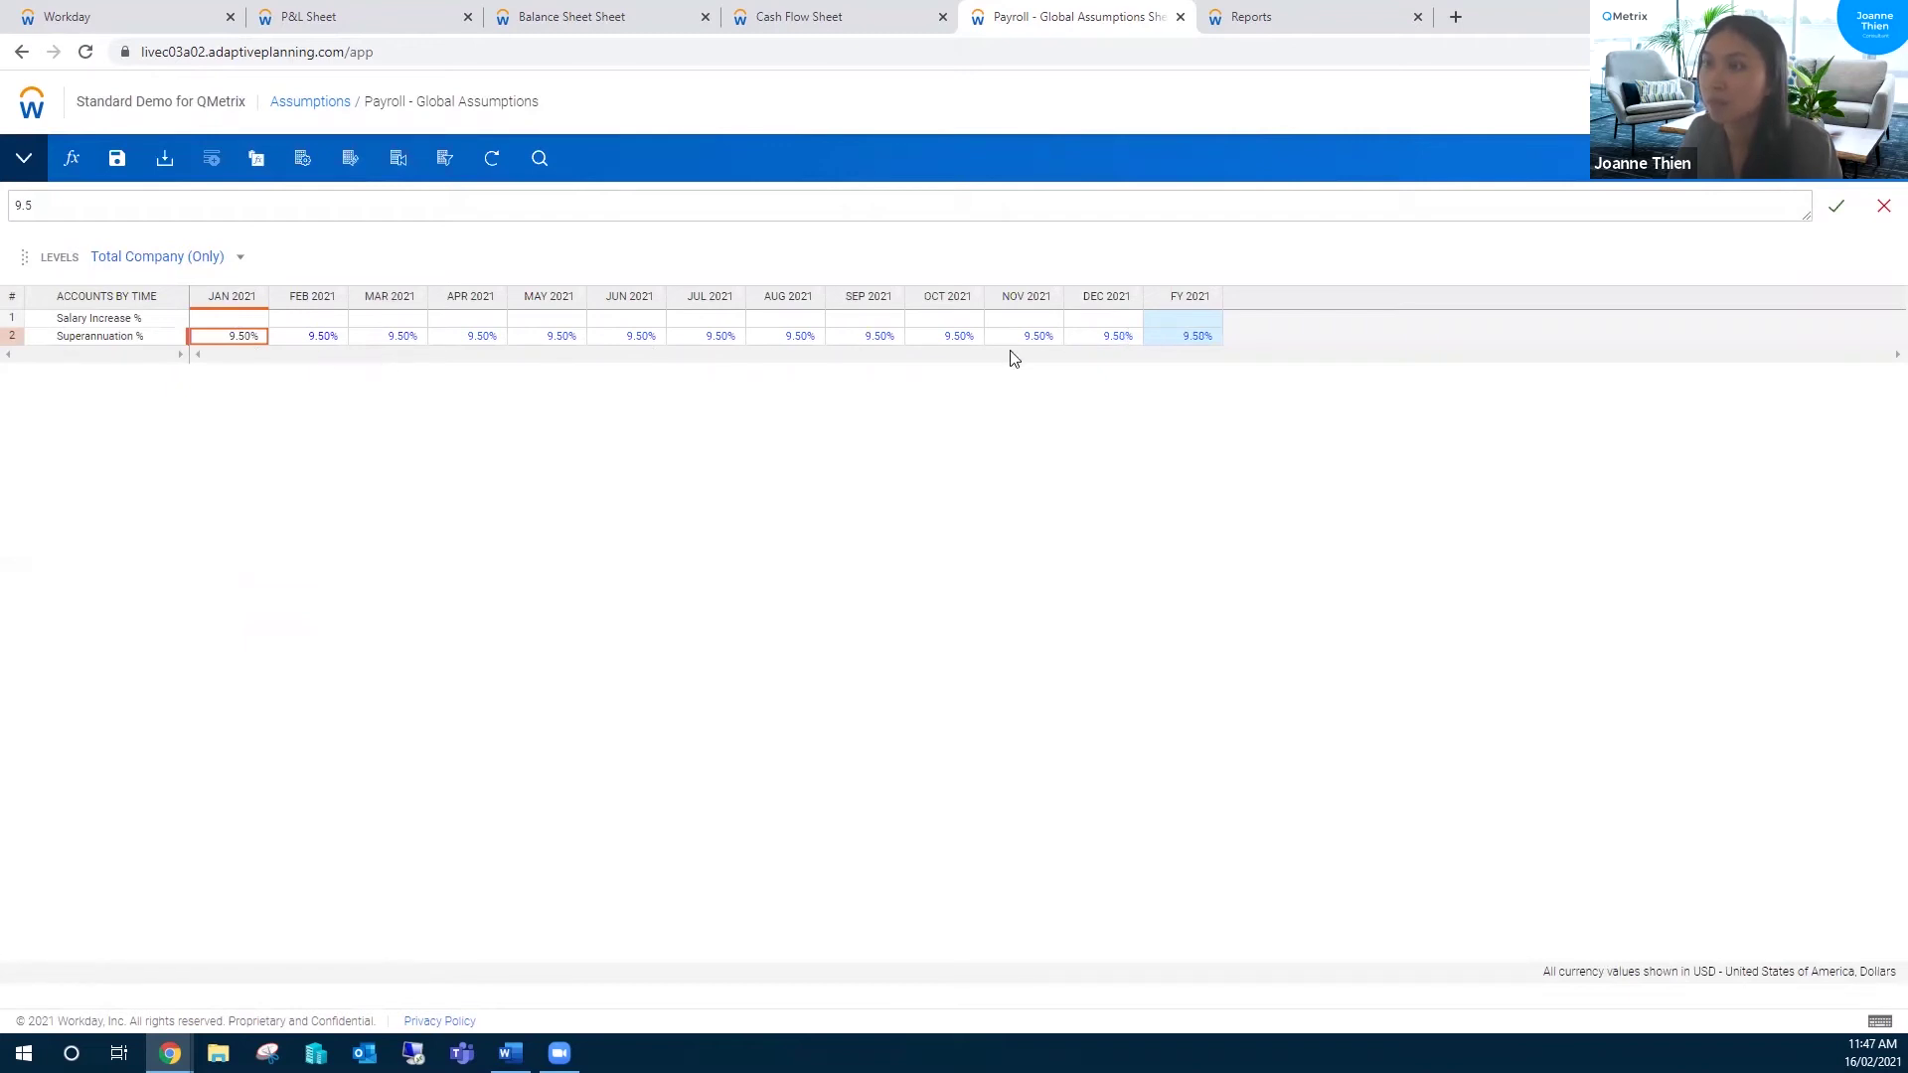
# Step: Save the assumptions sheet with Superannuation % at 9.50% all year
pyautogui.rightClick(257, 336)
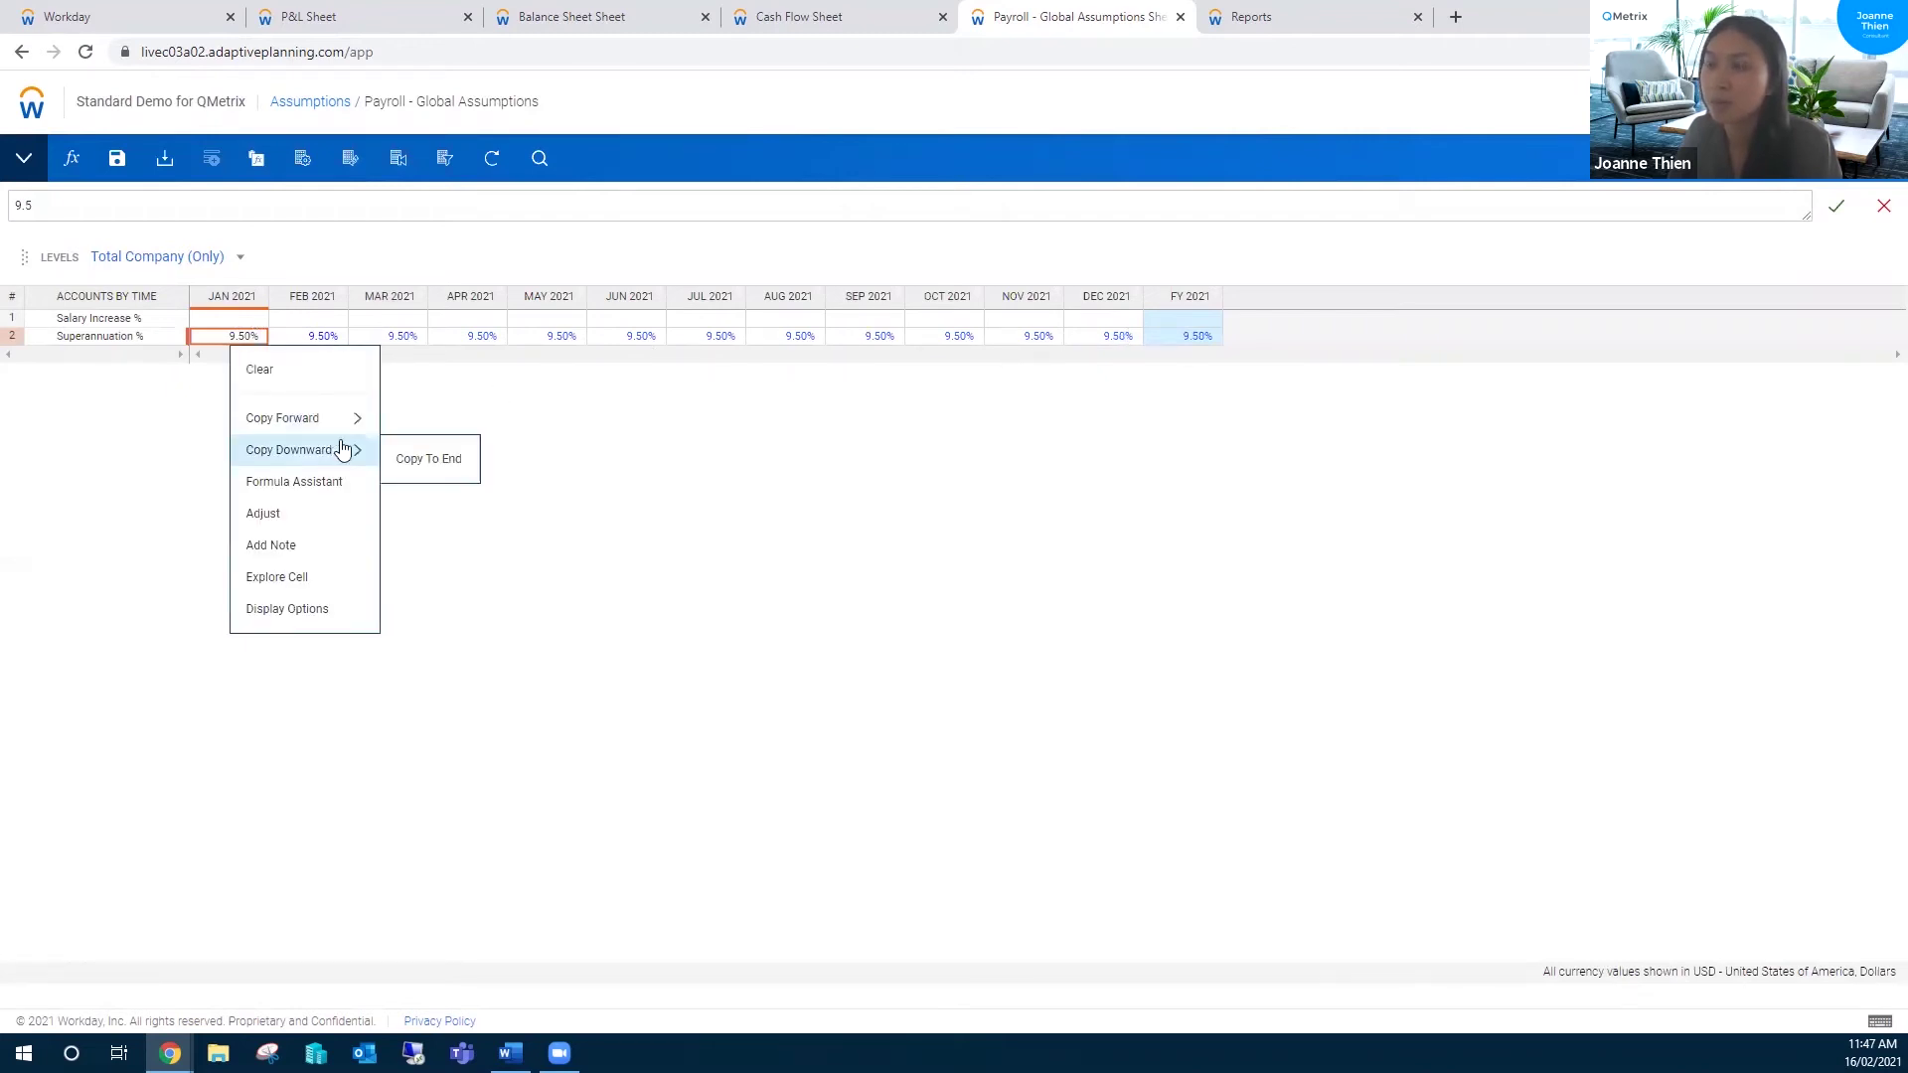
pyautogui.click(502, 394)
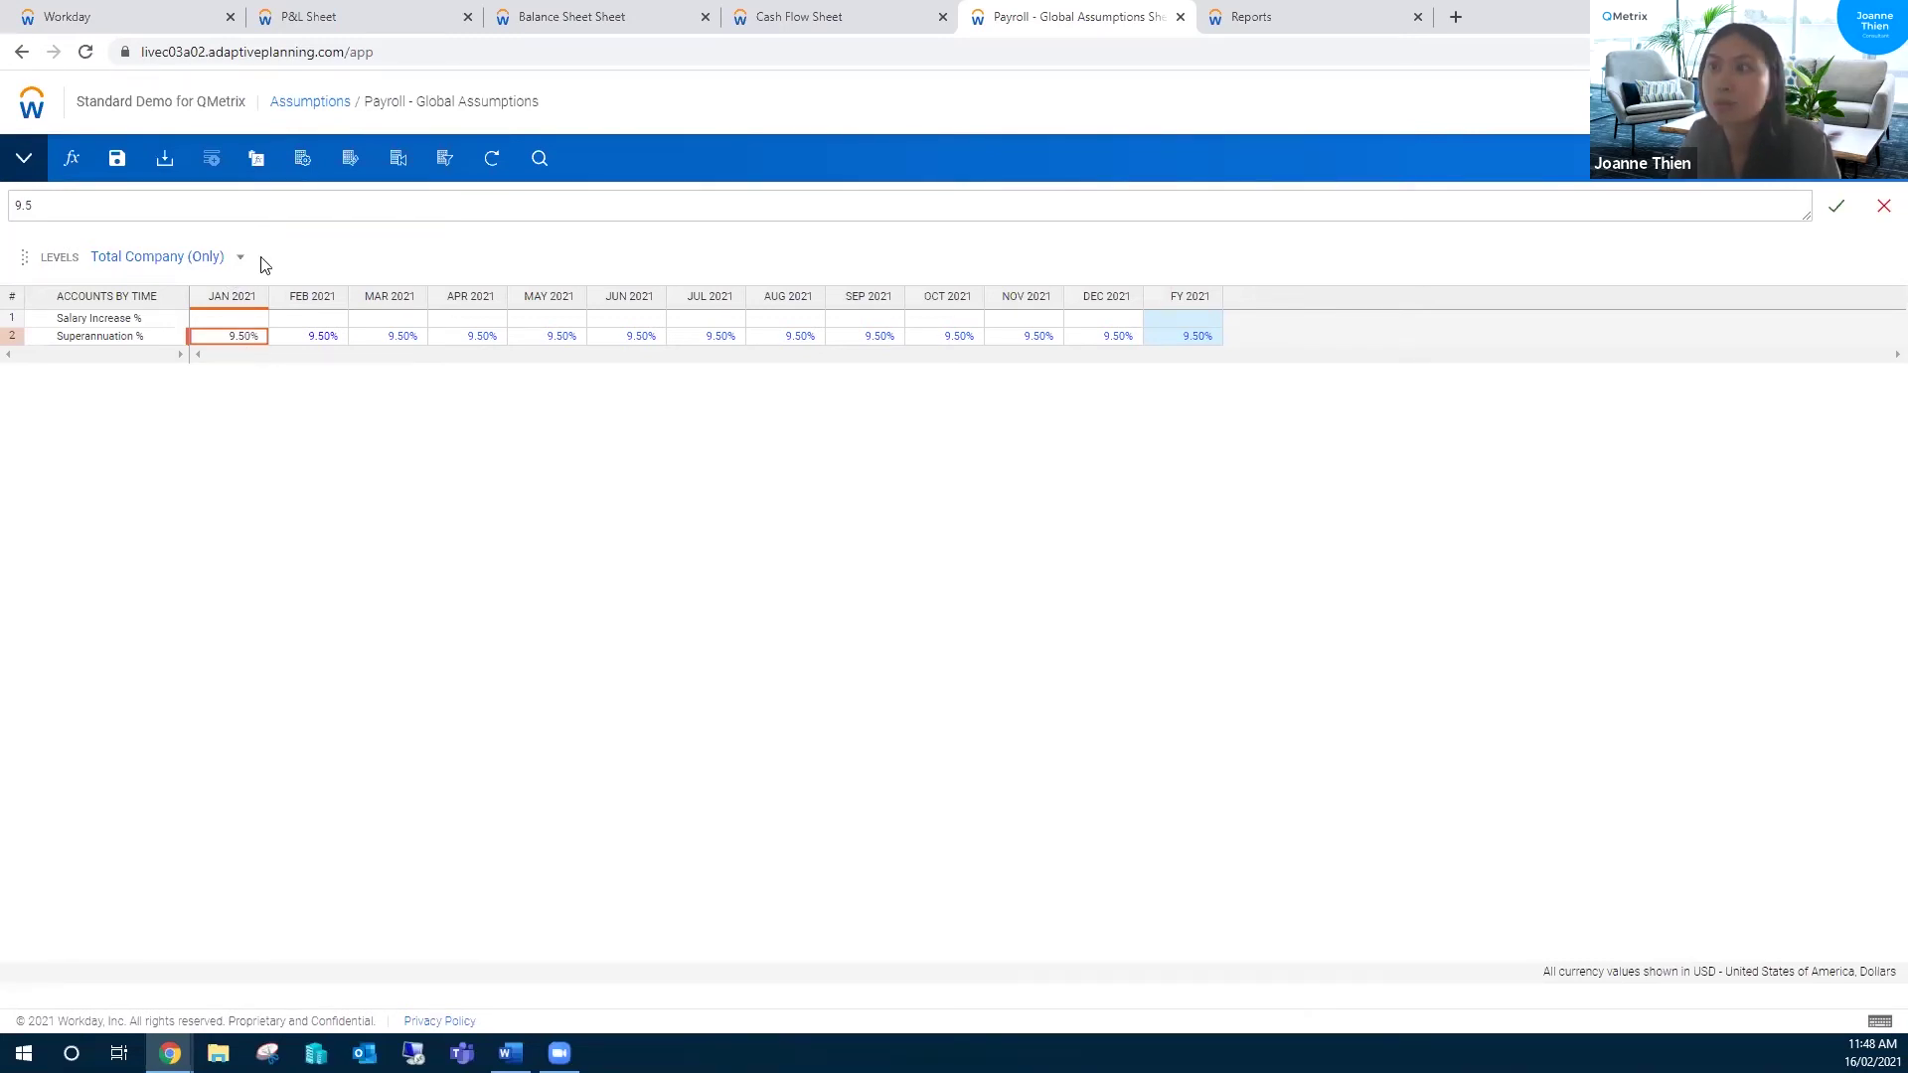
pyautogui.click(115, 162)
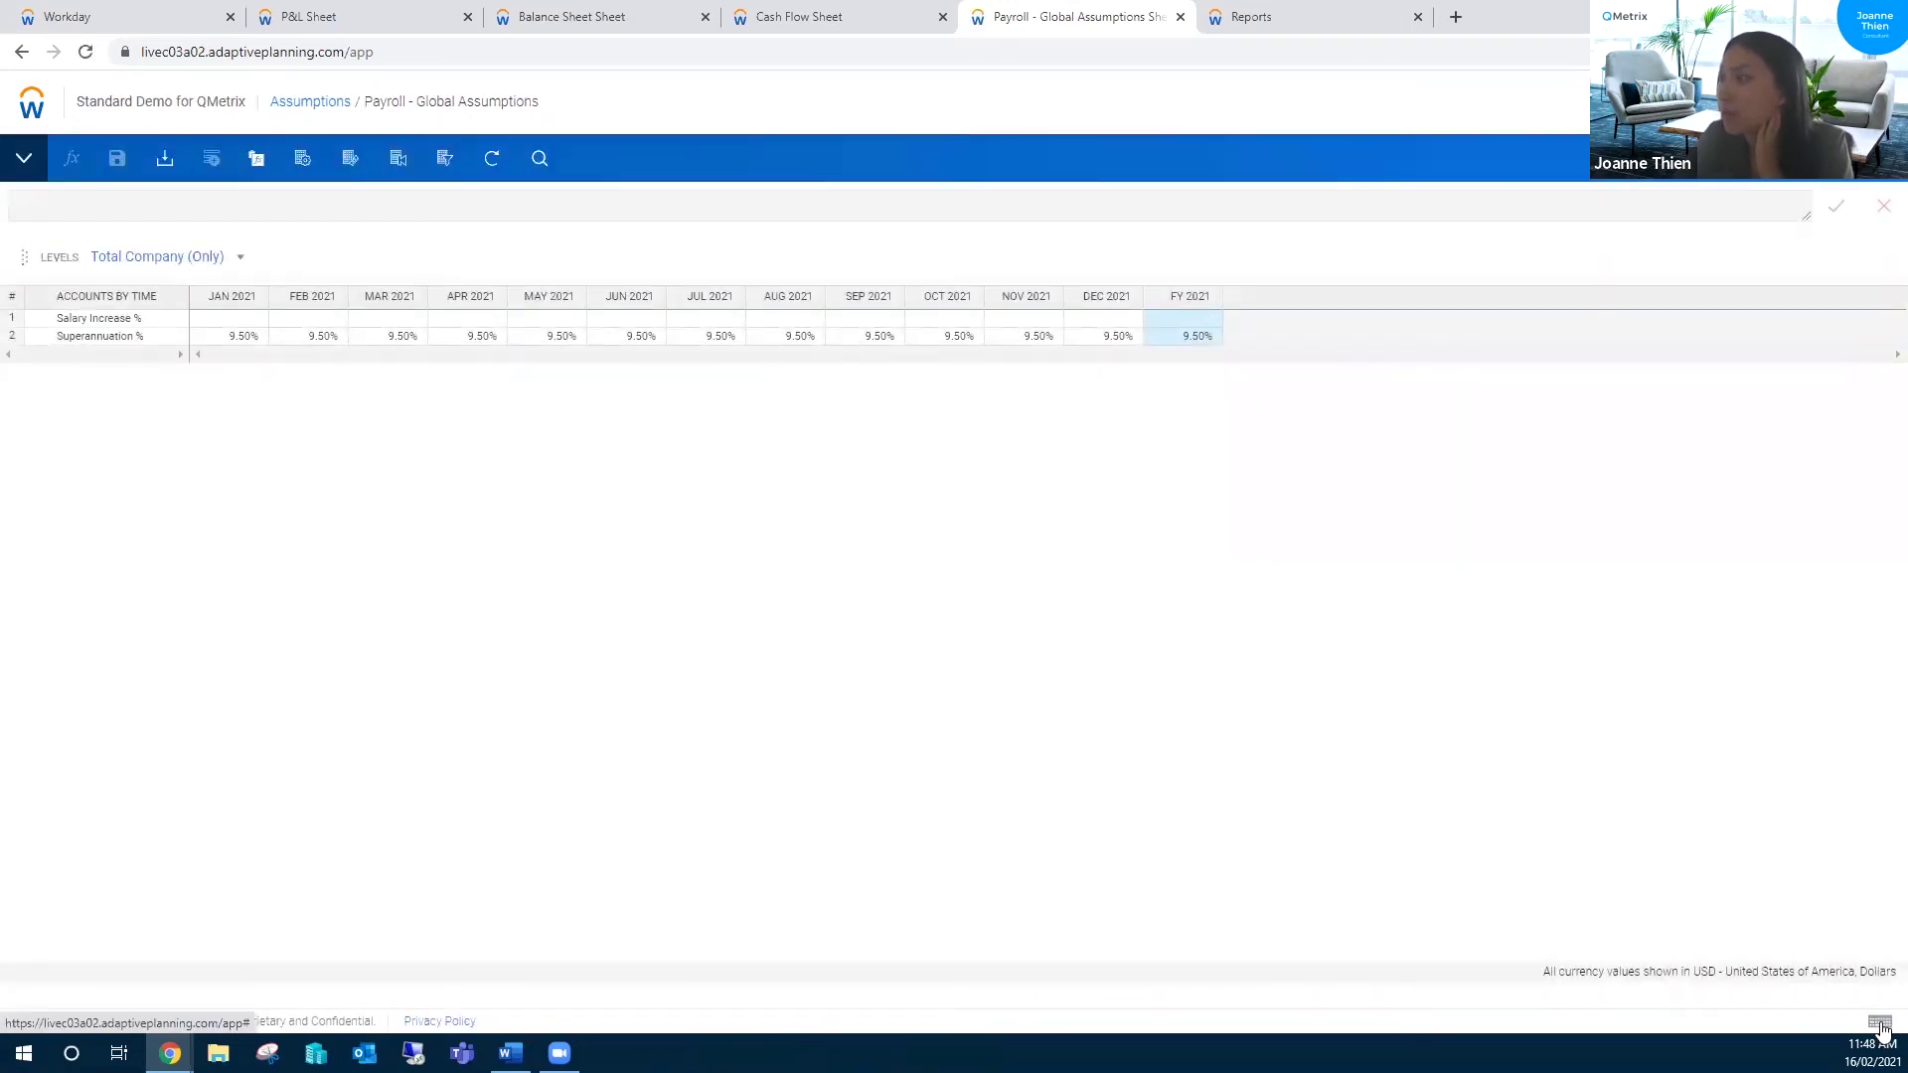
pyautogui.click(1879, 1022)
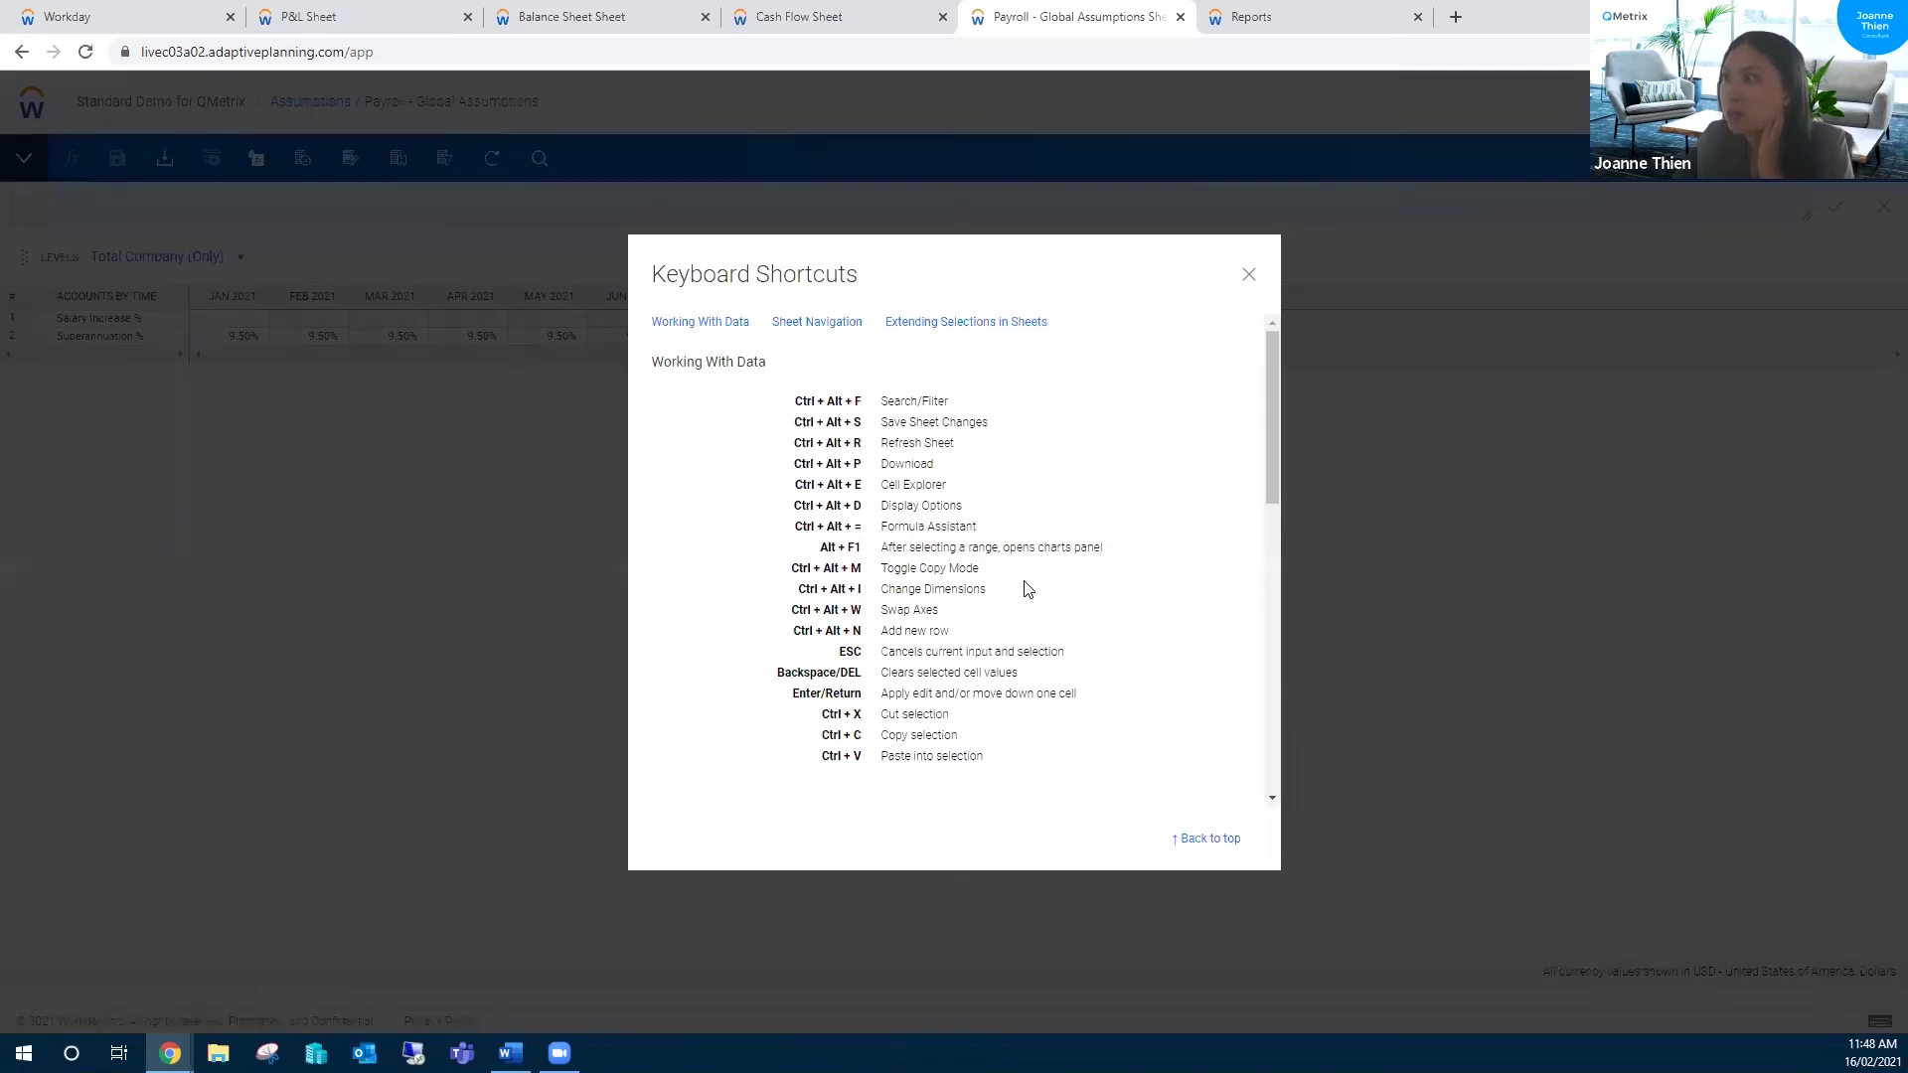
pyautogui.scroll(-3, 884, 544)
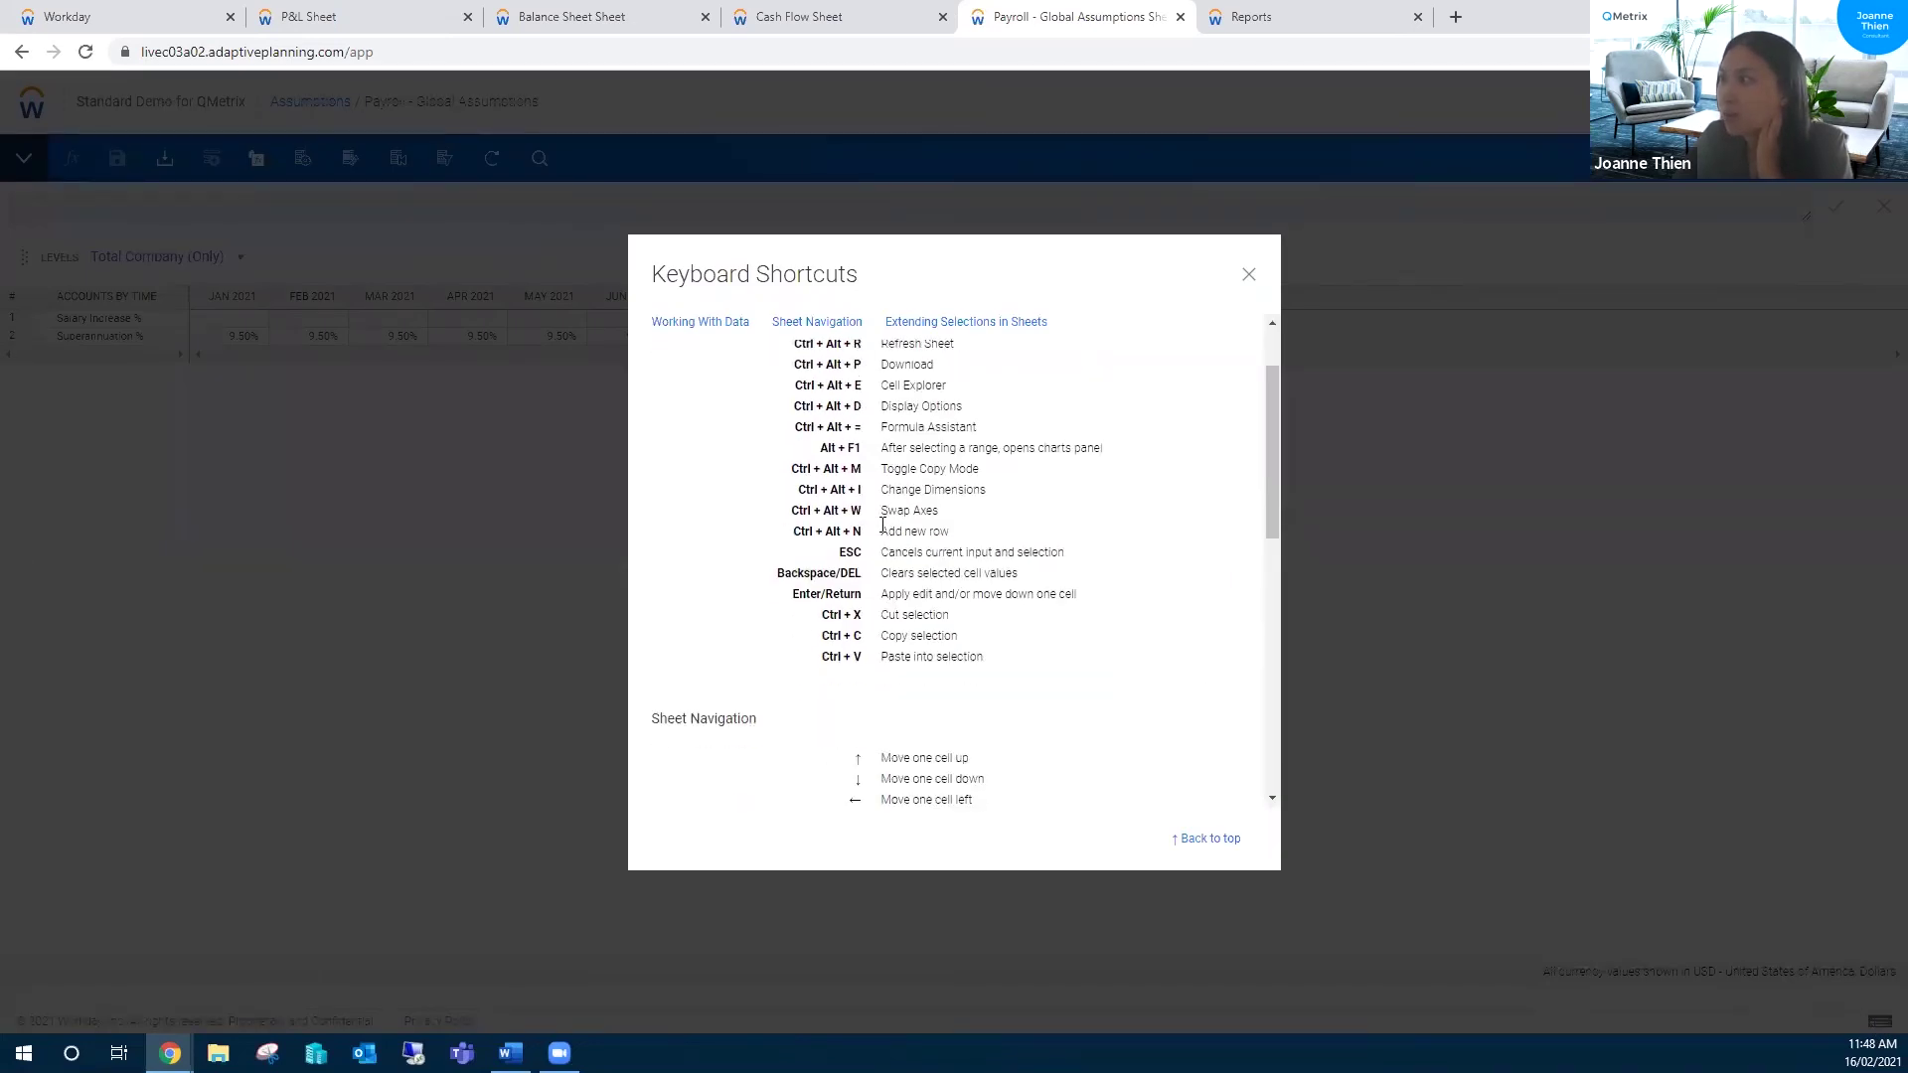
pyautogui.scroll(3, 877, 490)
pyautogui.moveTo(791, 425); pyautogui.dragTo(987, 429)
pyautogui.click(857, 443)
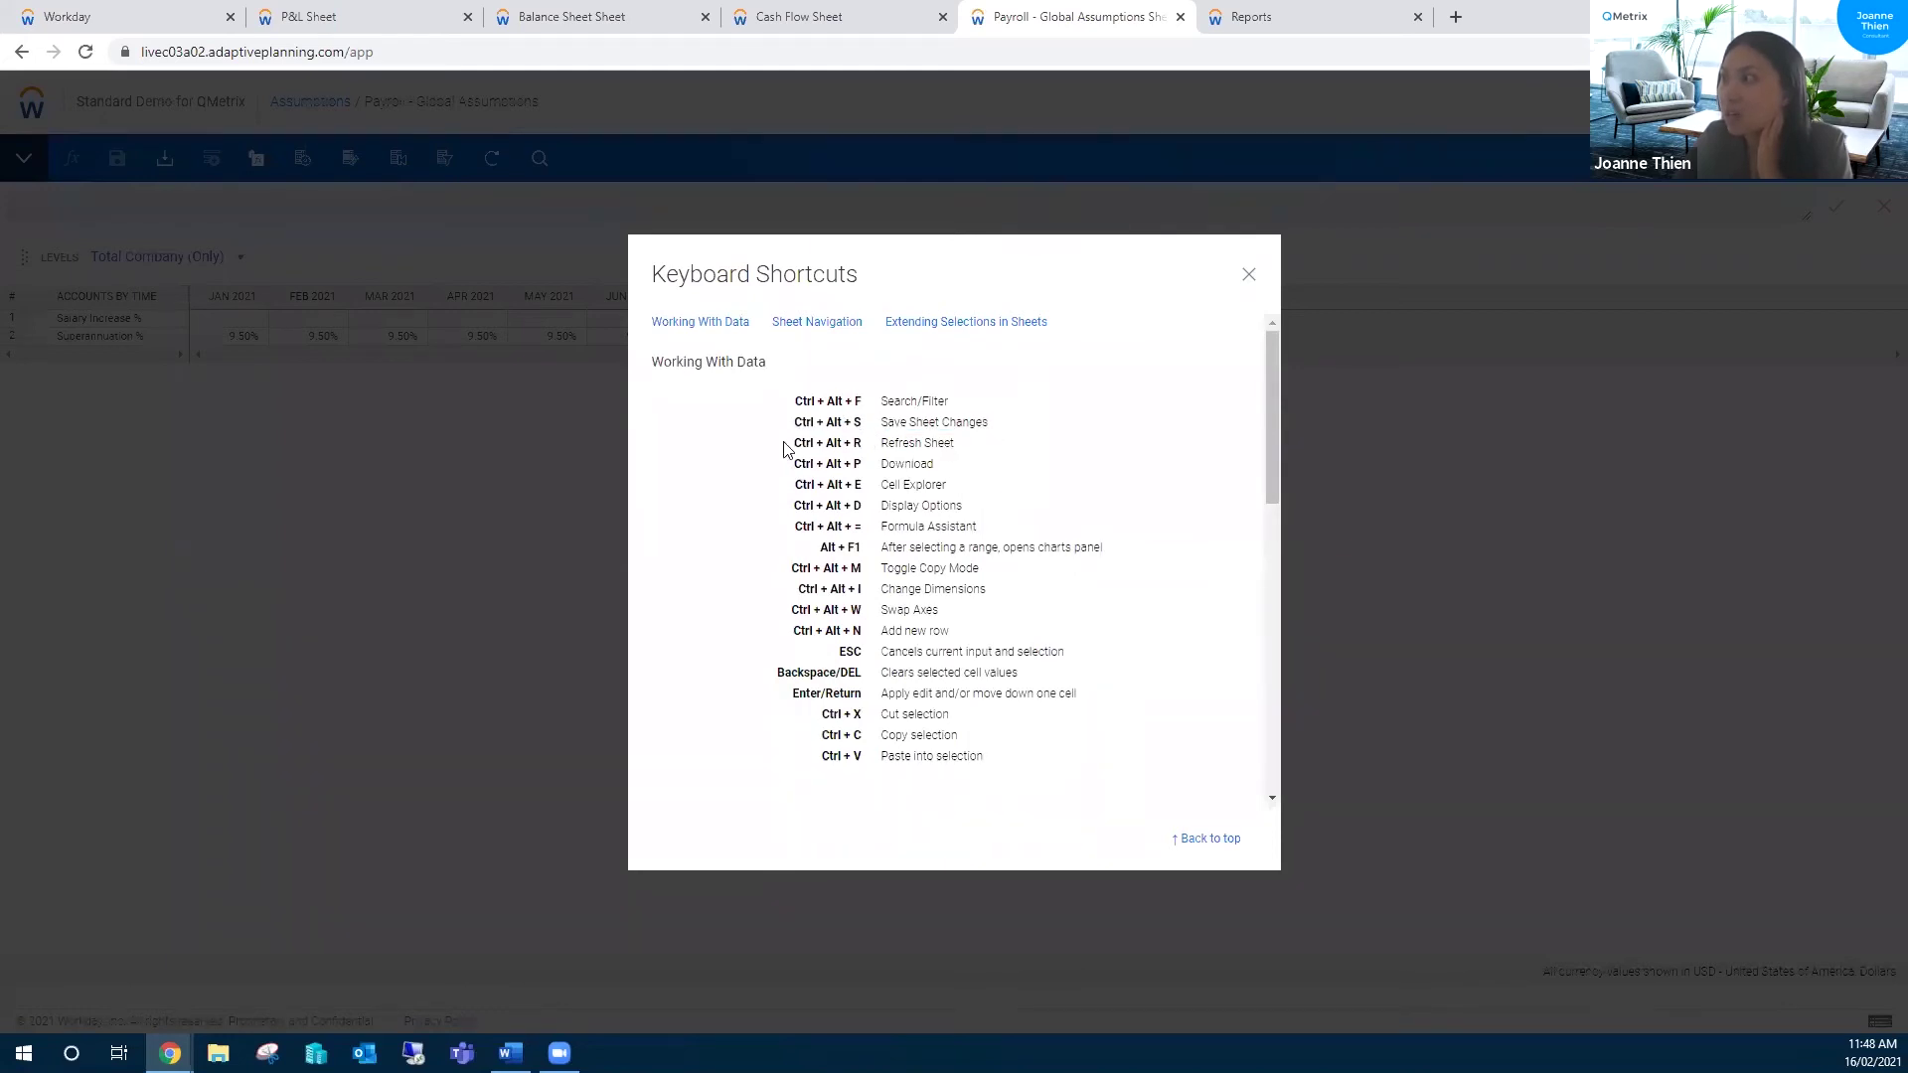
pyautogui.moveTo(784, 449); pyautogui.dragTo(969, 453)
pyautogui.click(971, 453)
pyautogui.scroll(-2, 971, 451)
pyautogui.scroll(1, 971, 451)
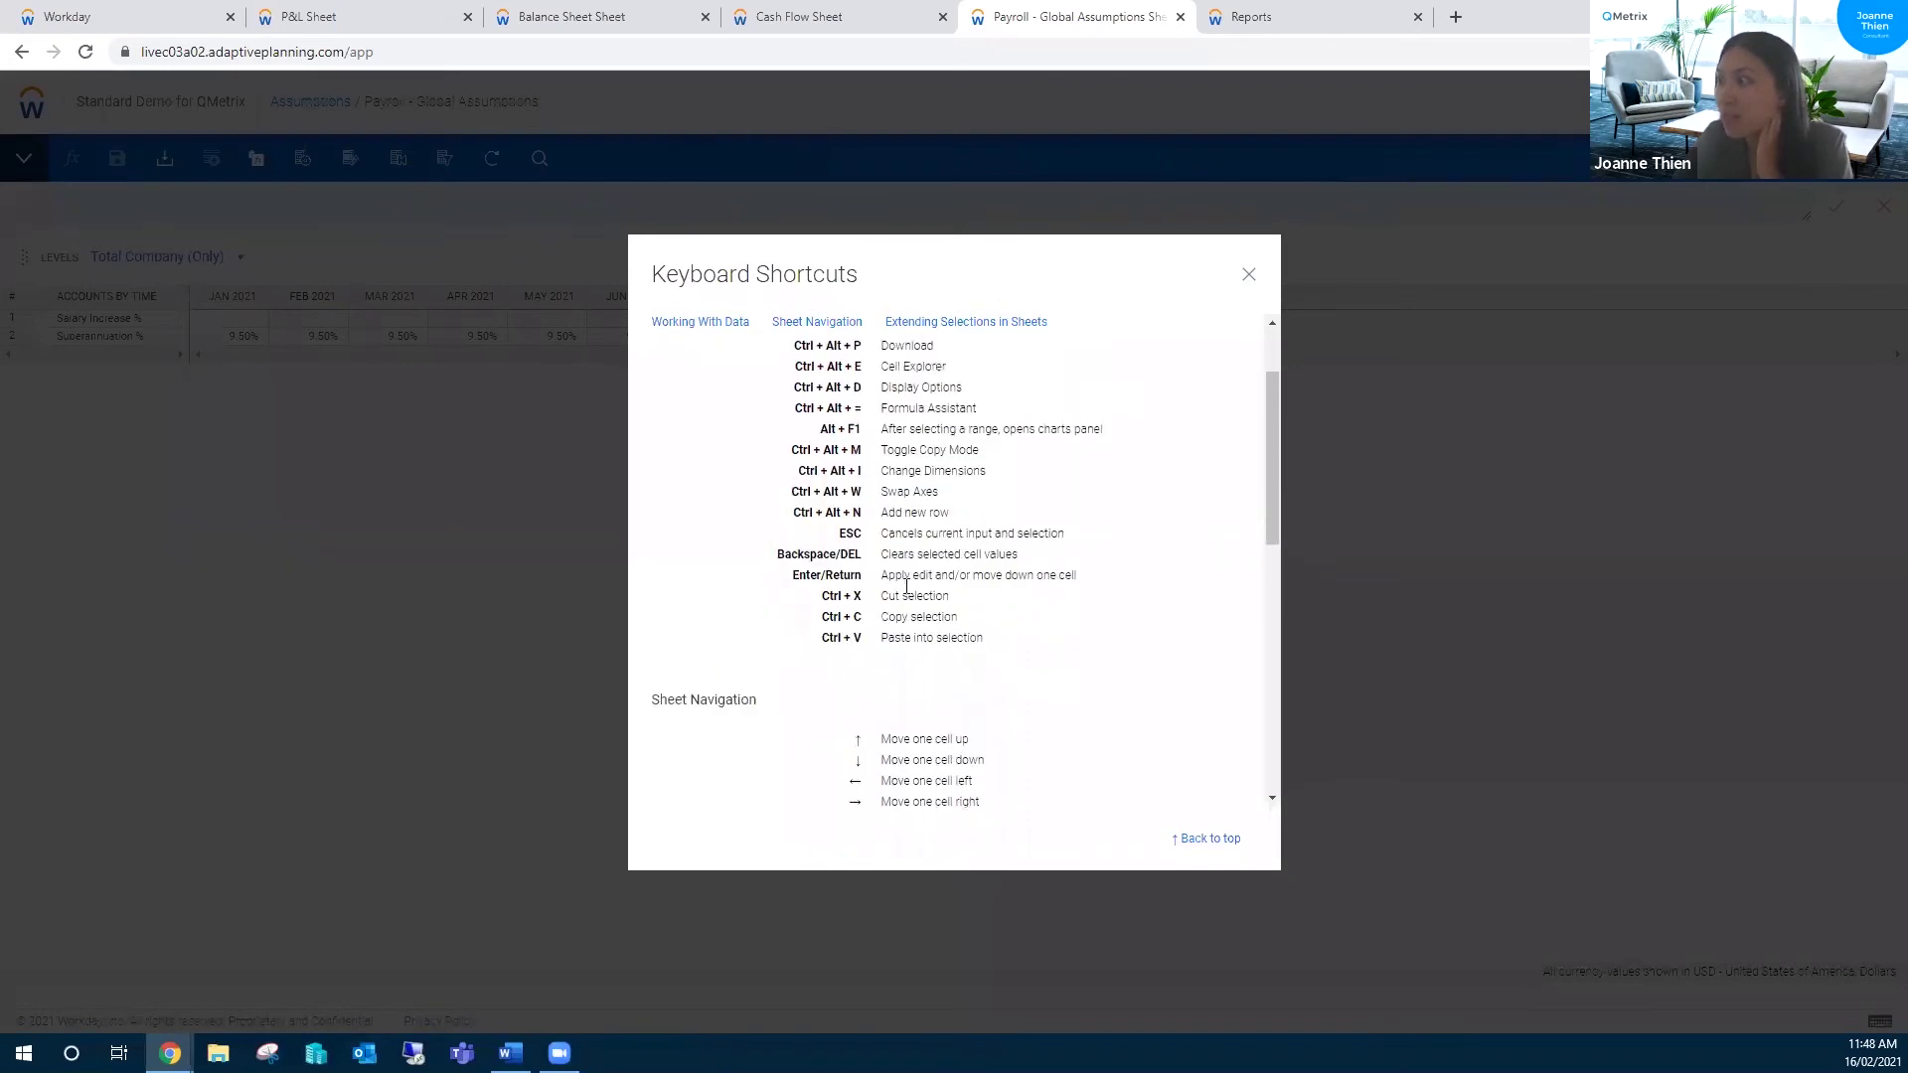
pyautogui.moveTo(823, 613); pyautogui.dragTo(994, 664)
pyautogui.click(841, 614)
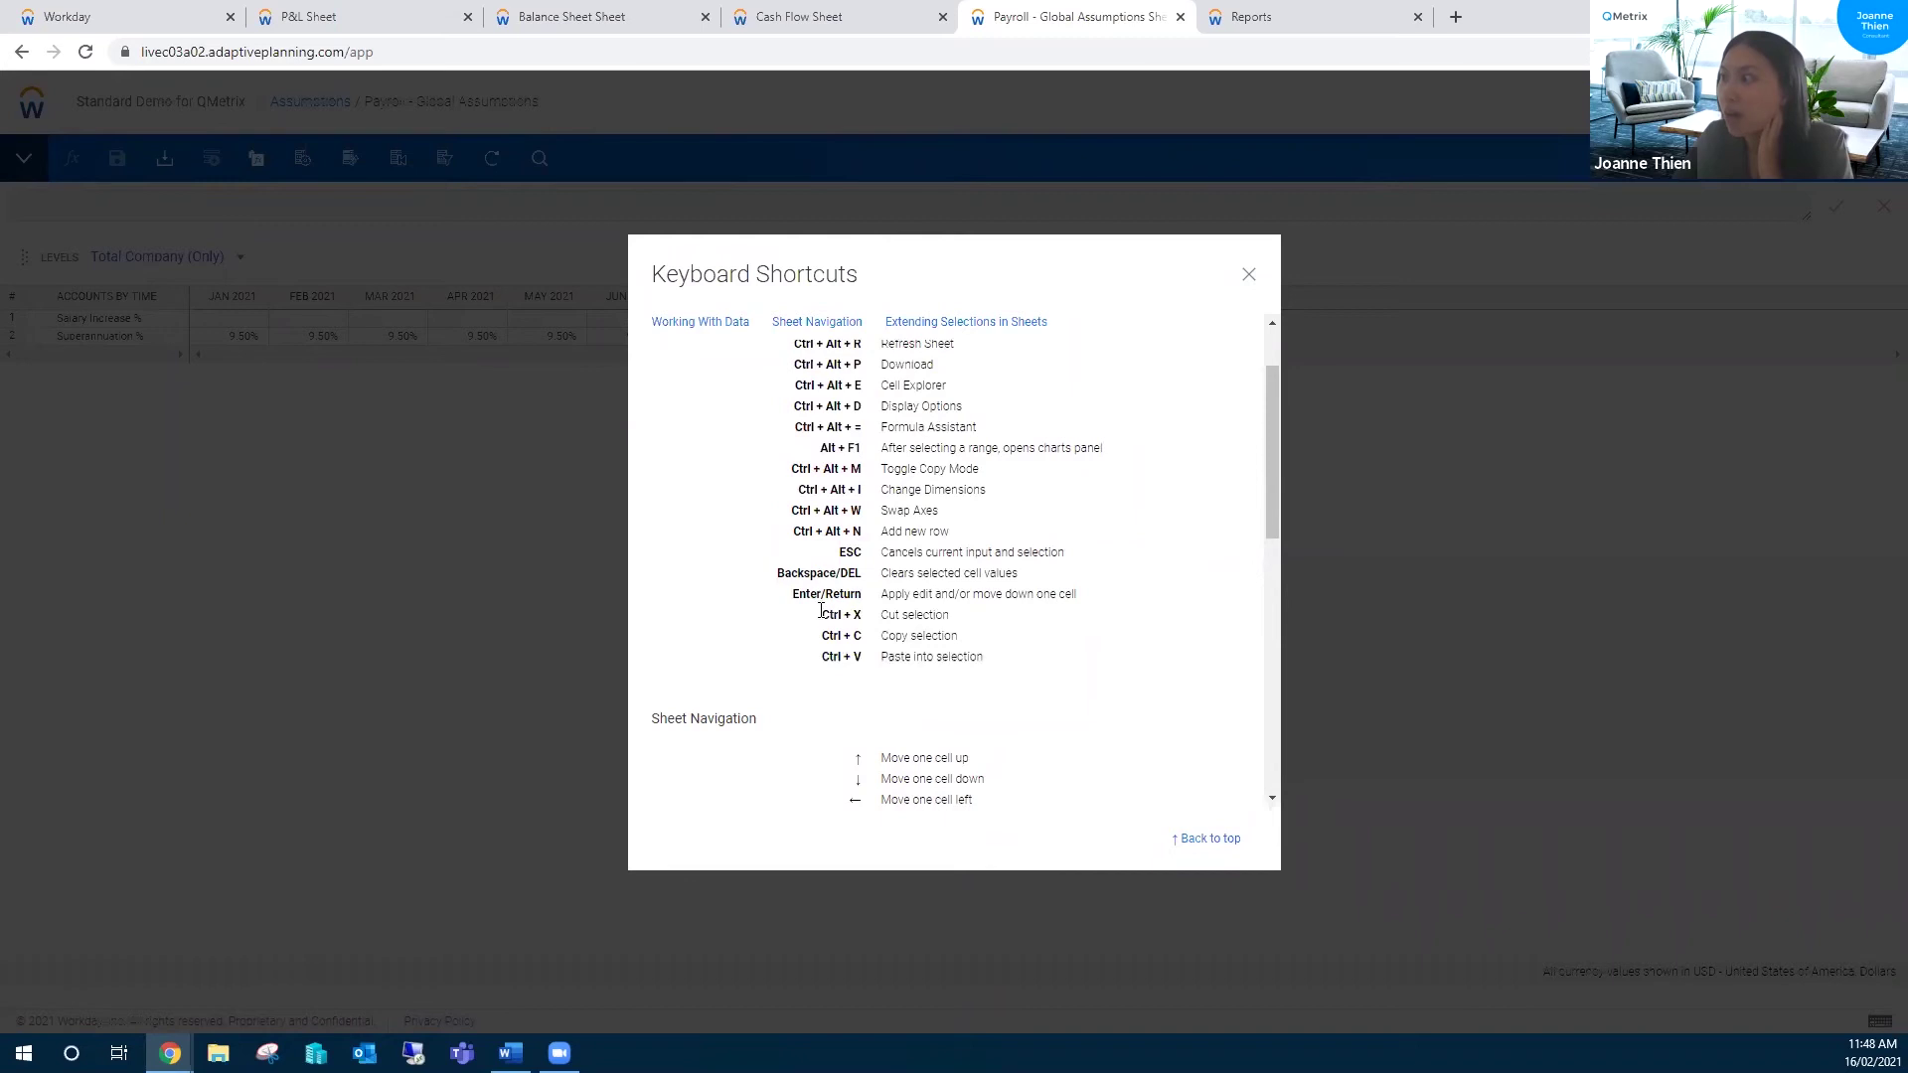
pyautogui.moveTo(821, 610); pyautogui.dragTo(881, 628)
pyautogui.click(904, 616)
pyautogui.scroll(2, 904, 616)
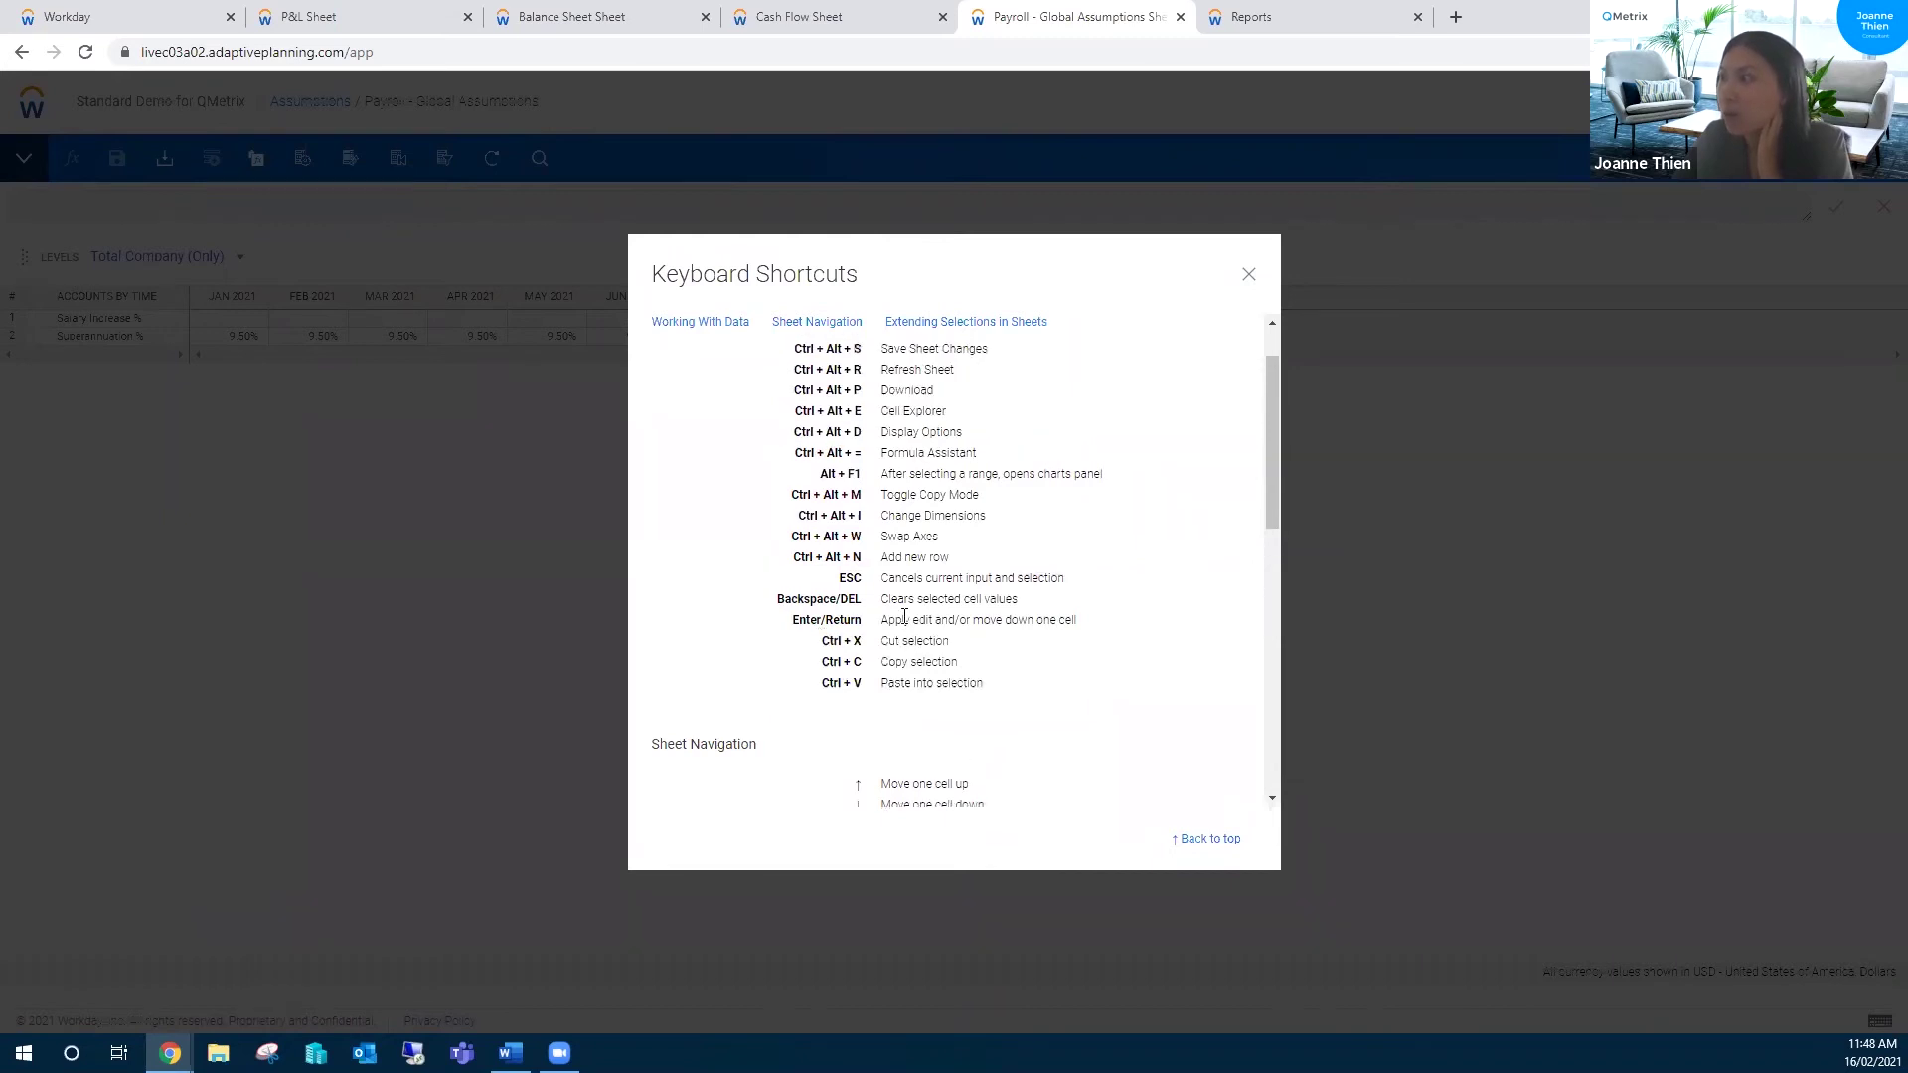
pyautogui.scroll(-8, 940, 478)
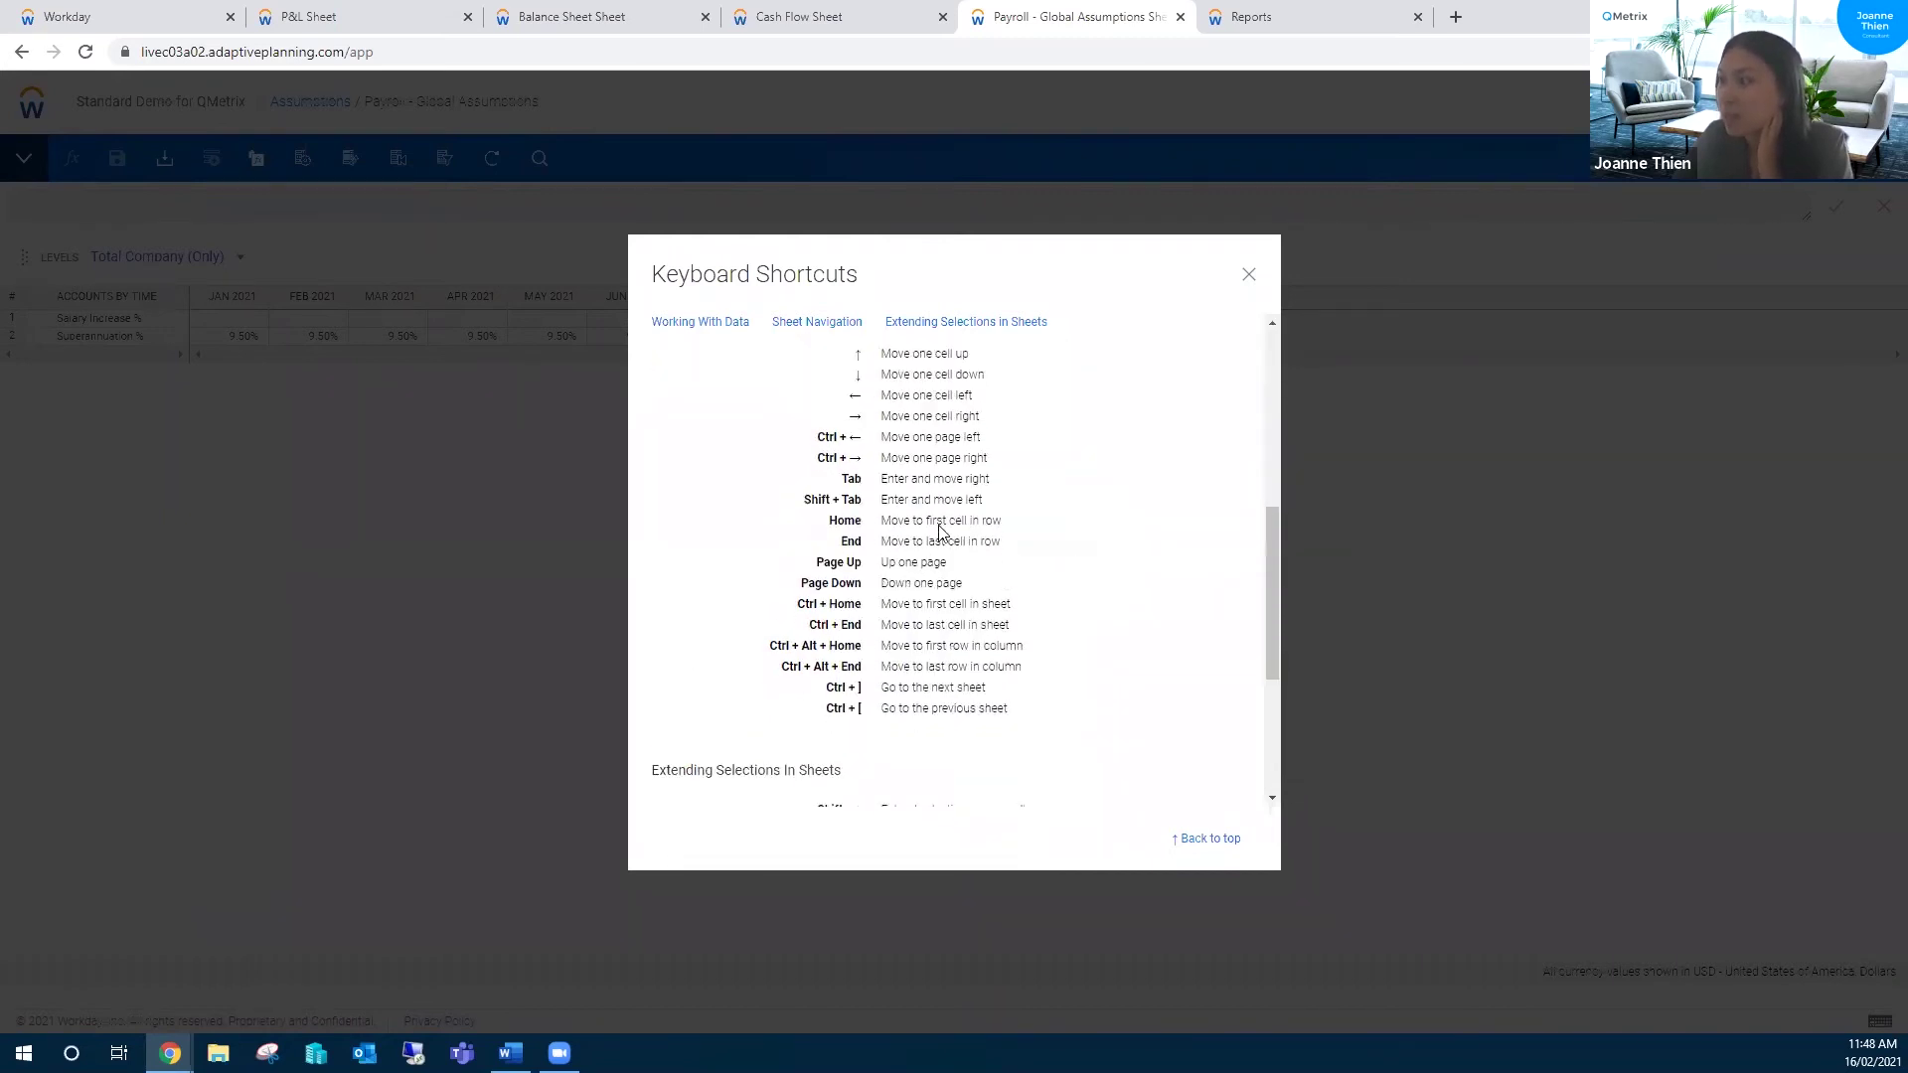
pyautogui.scroll(-1, 940, 535)
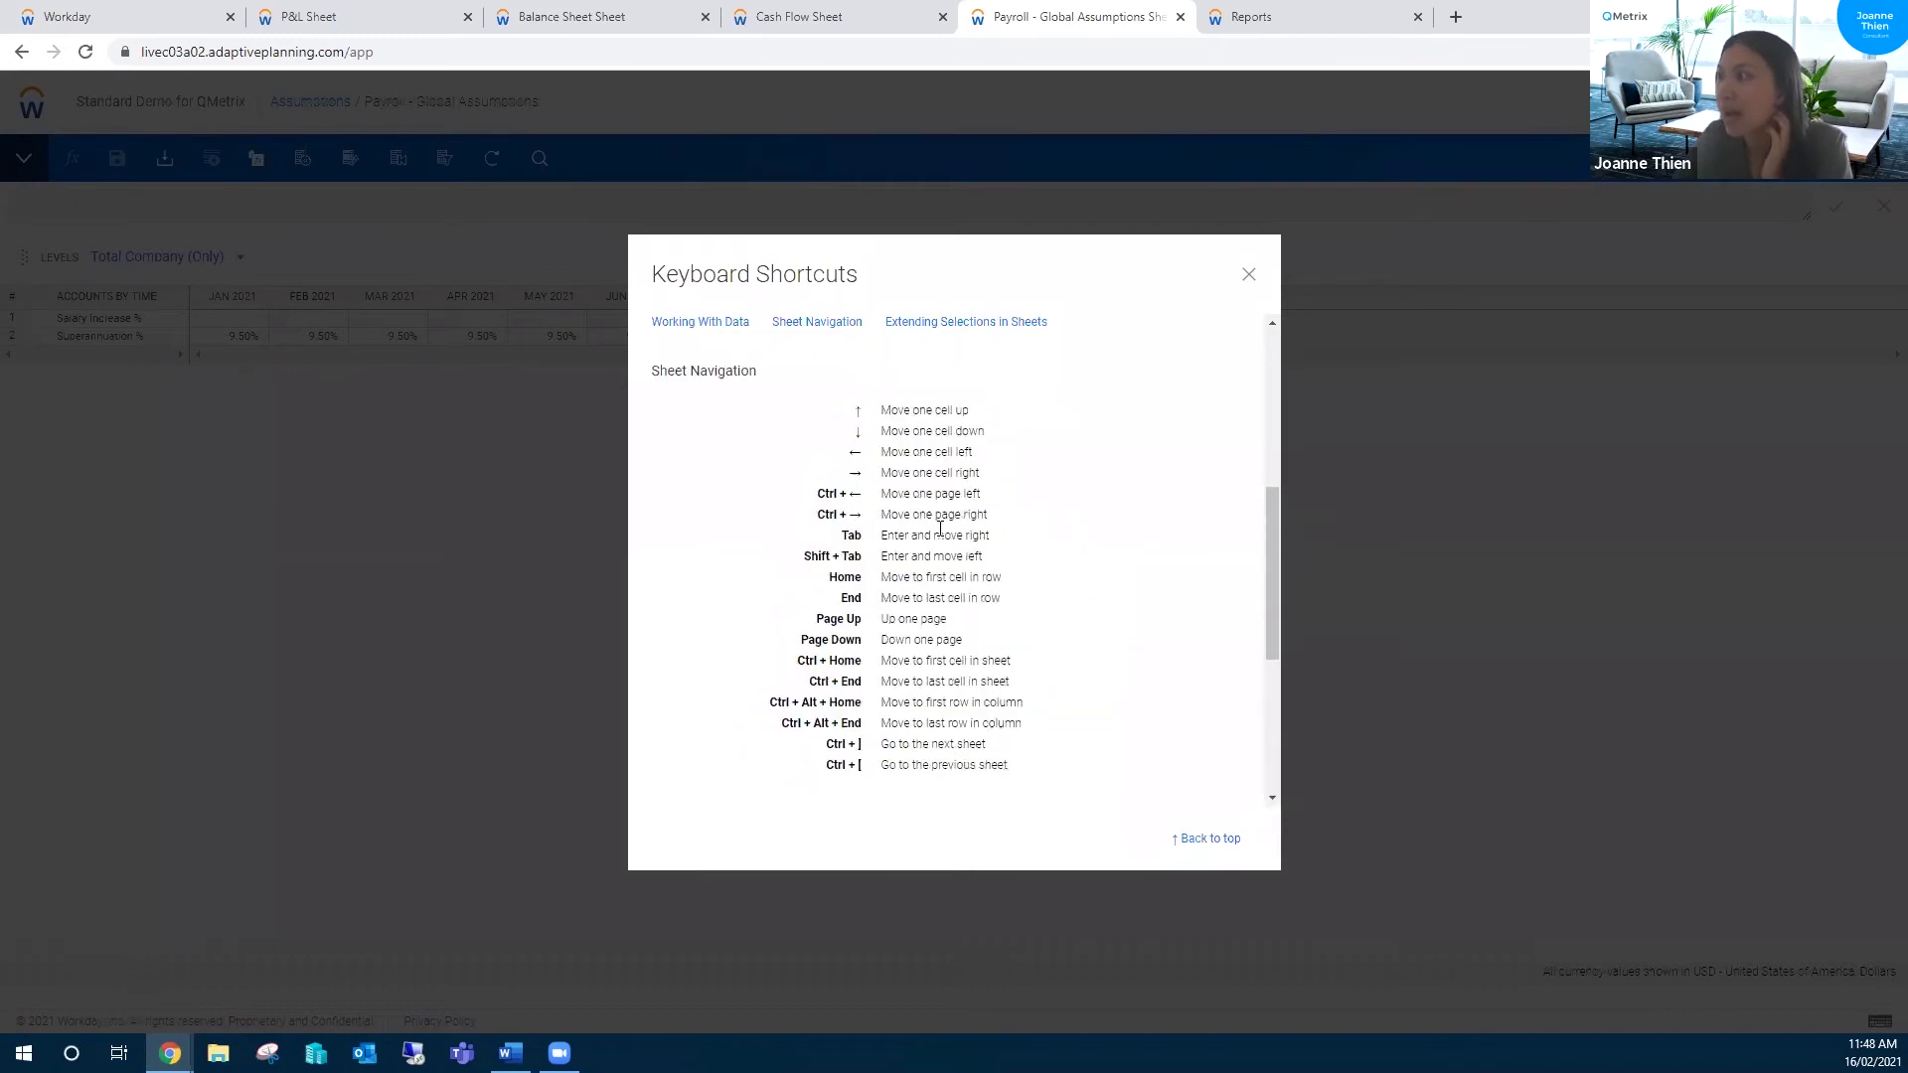
pyautogui.scroll(1, 940, 529)
pyautogui.scroll(5, 940, 529)
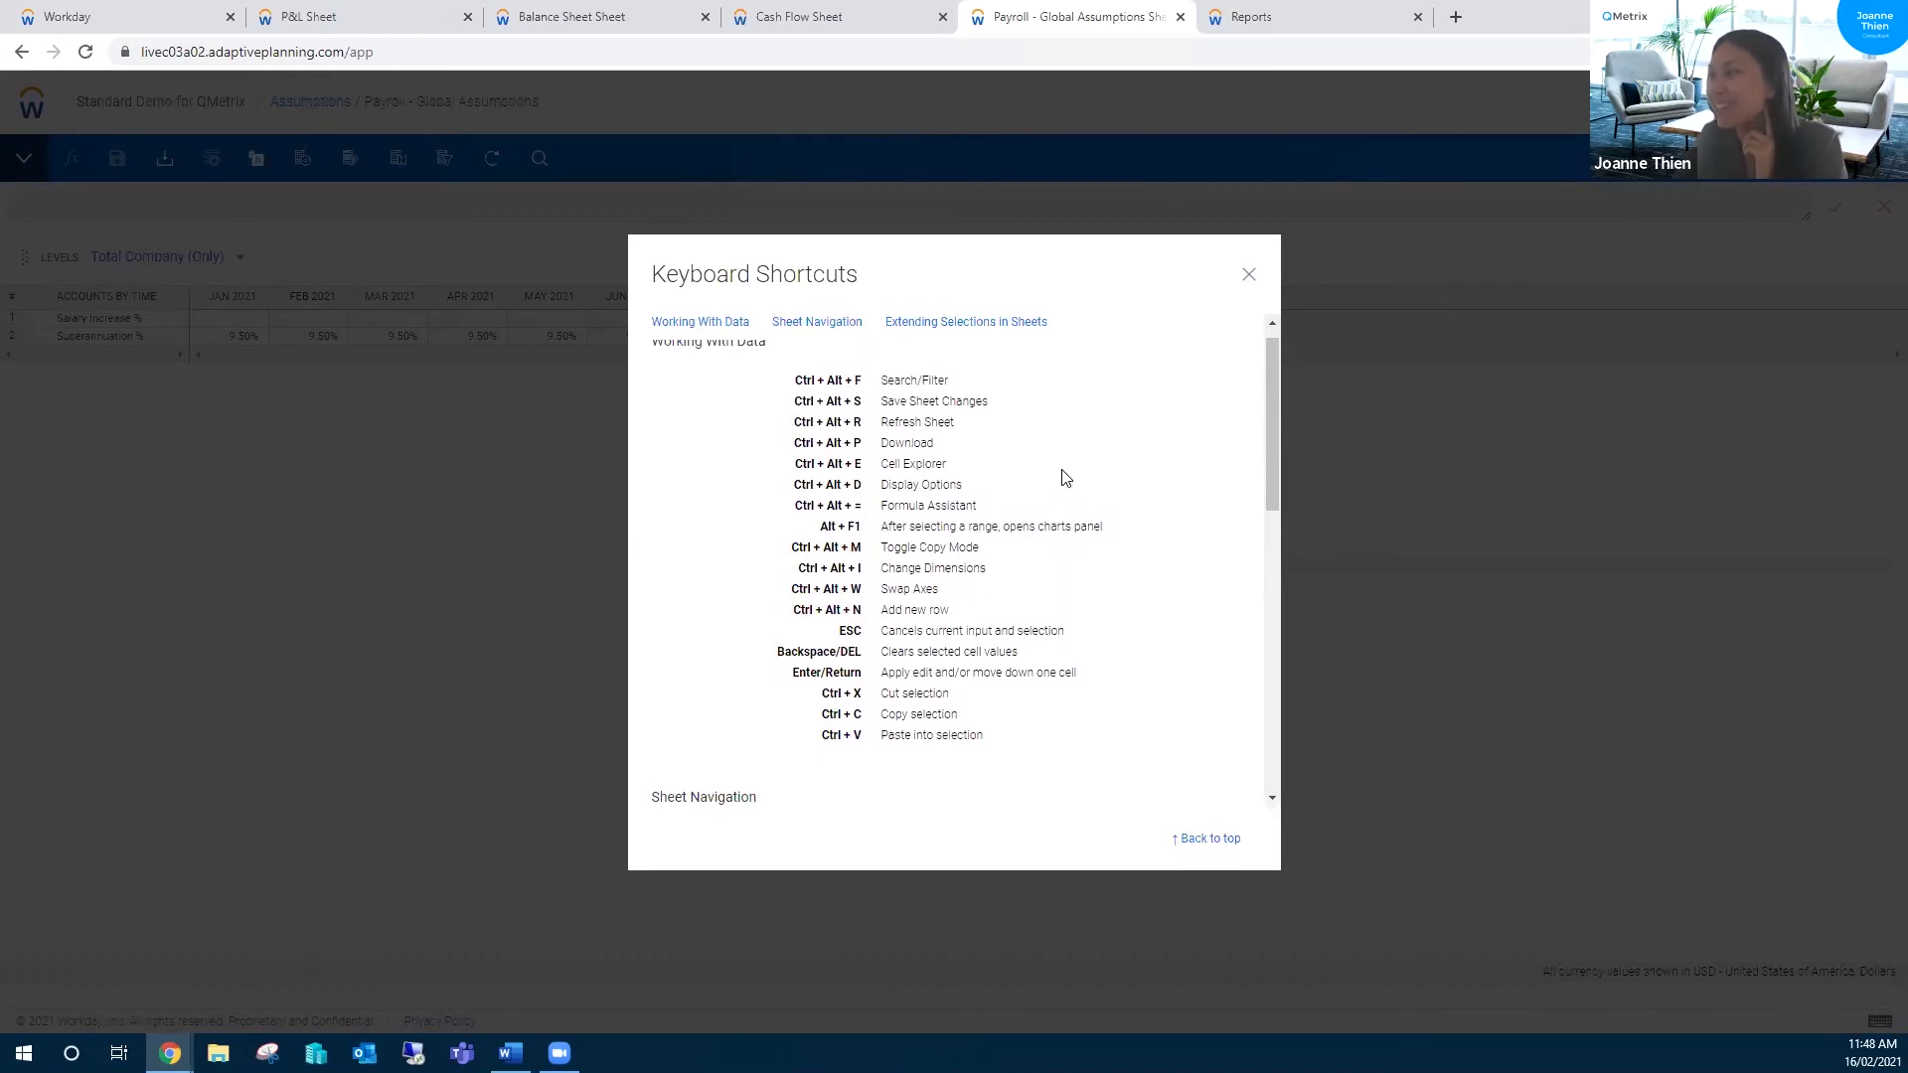
pyautogui.click(1249, 277)
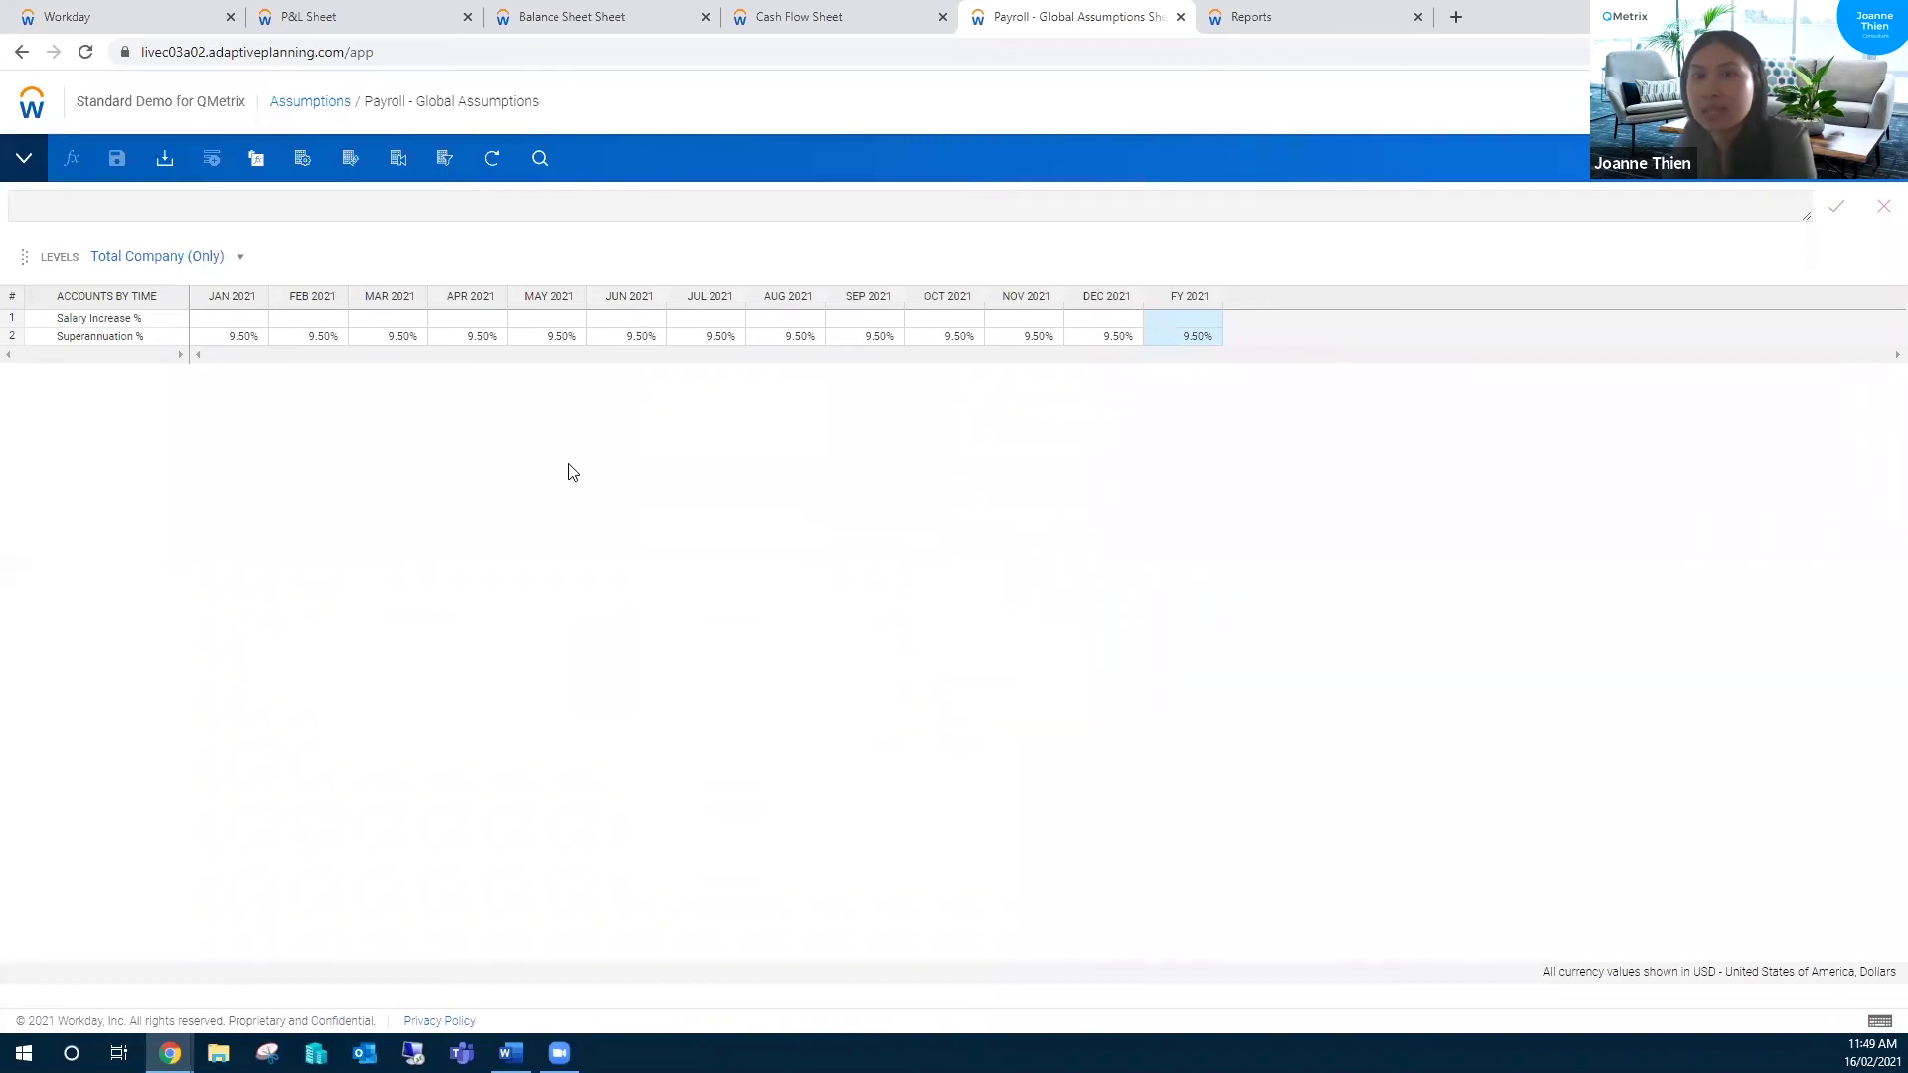
# Step: Switch to the Balance Sheet and scroll across its monthly account balances
pyautogui.click(596, 17)
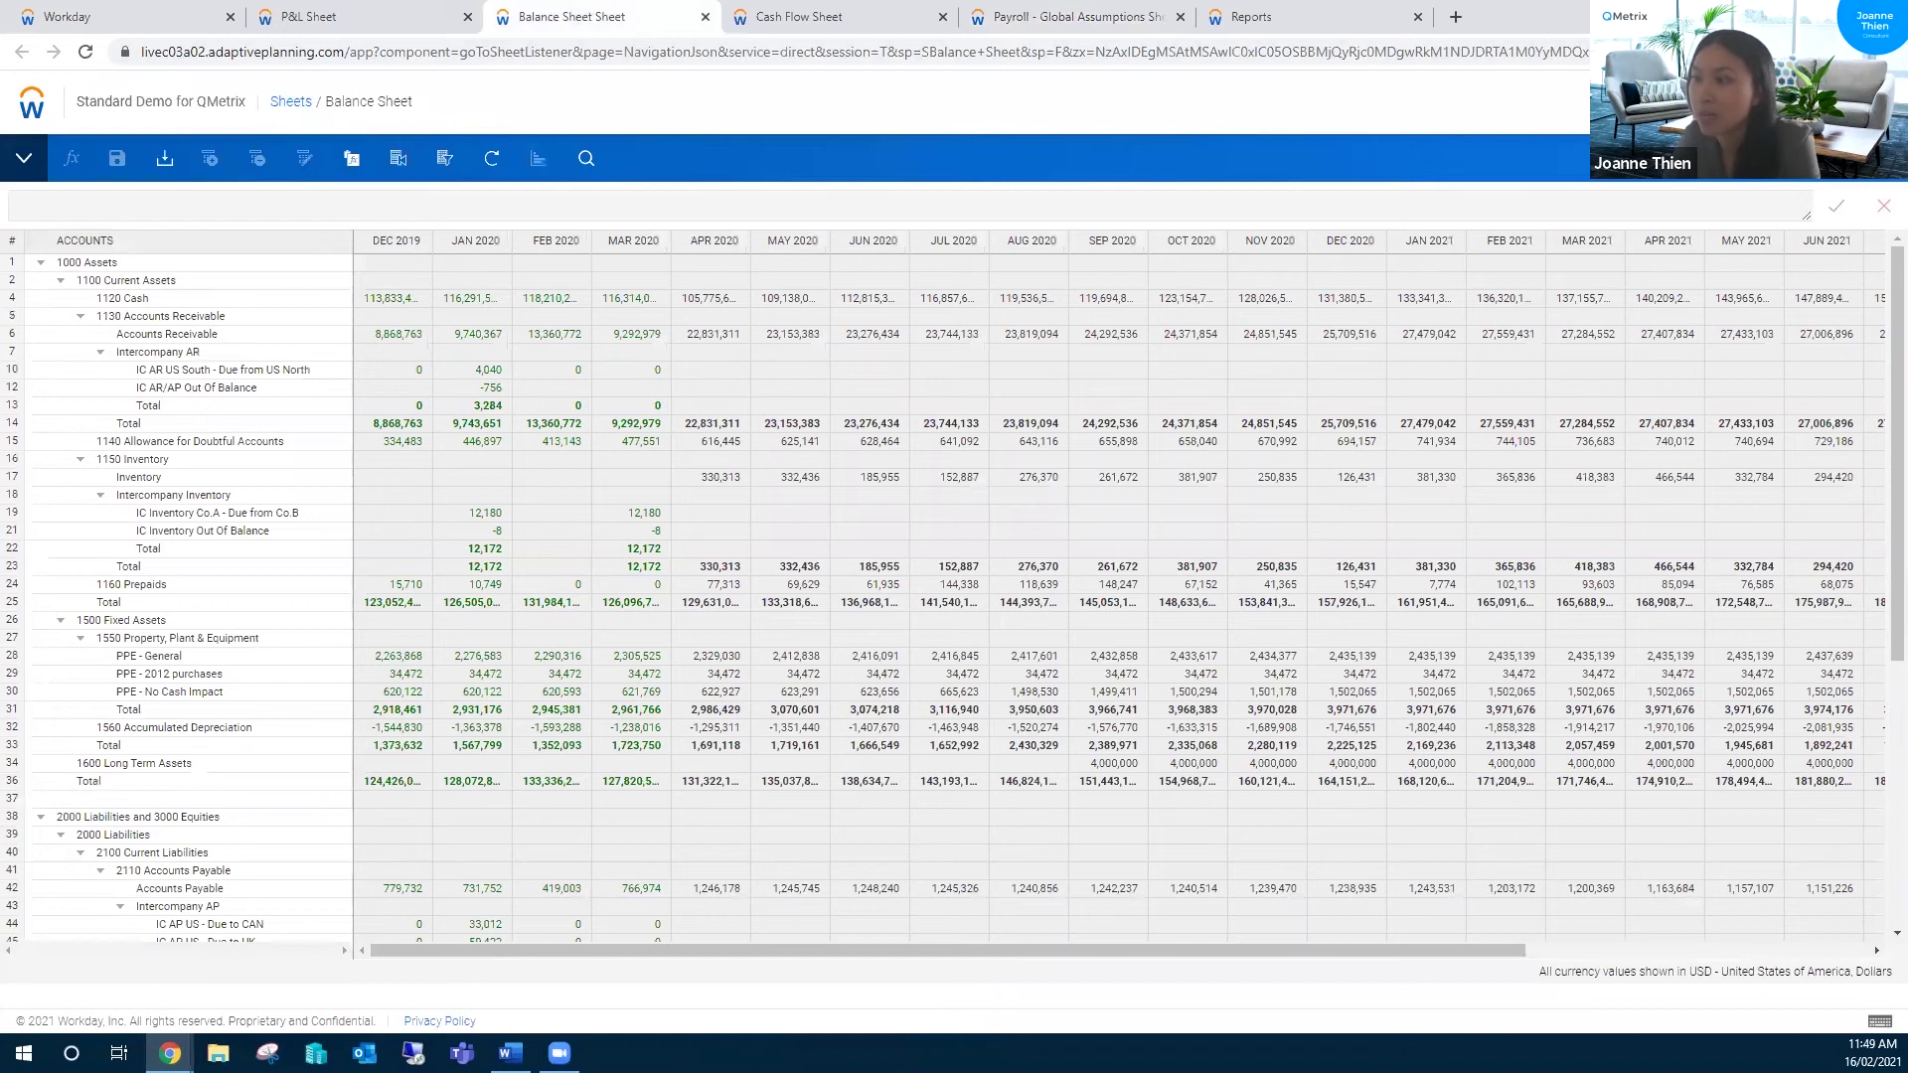
pyautogui.moveTo(562, 950)
pyautogui.mouseDown()
pyautogui.moveTo(907, 950)
pyautogui.moveTo(583, 966)
pyautogui.mouseUp()
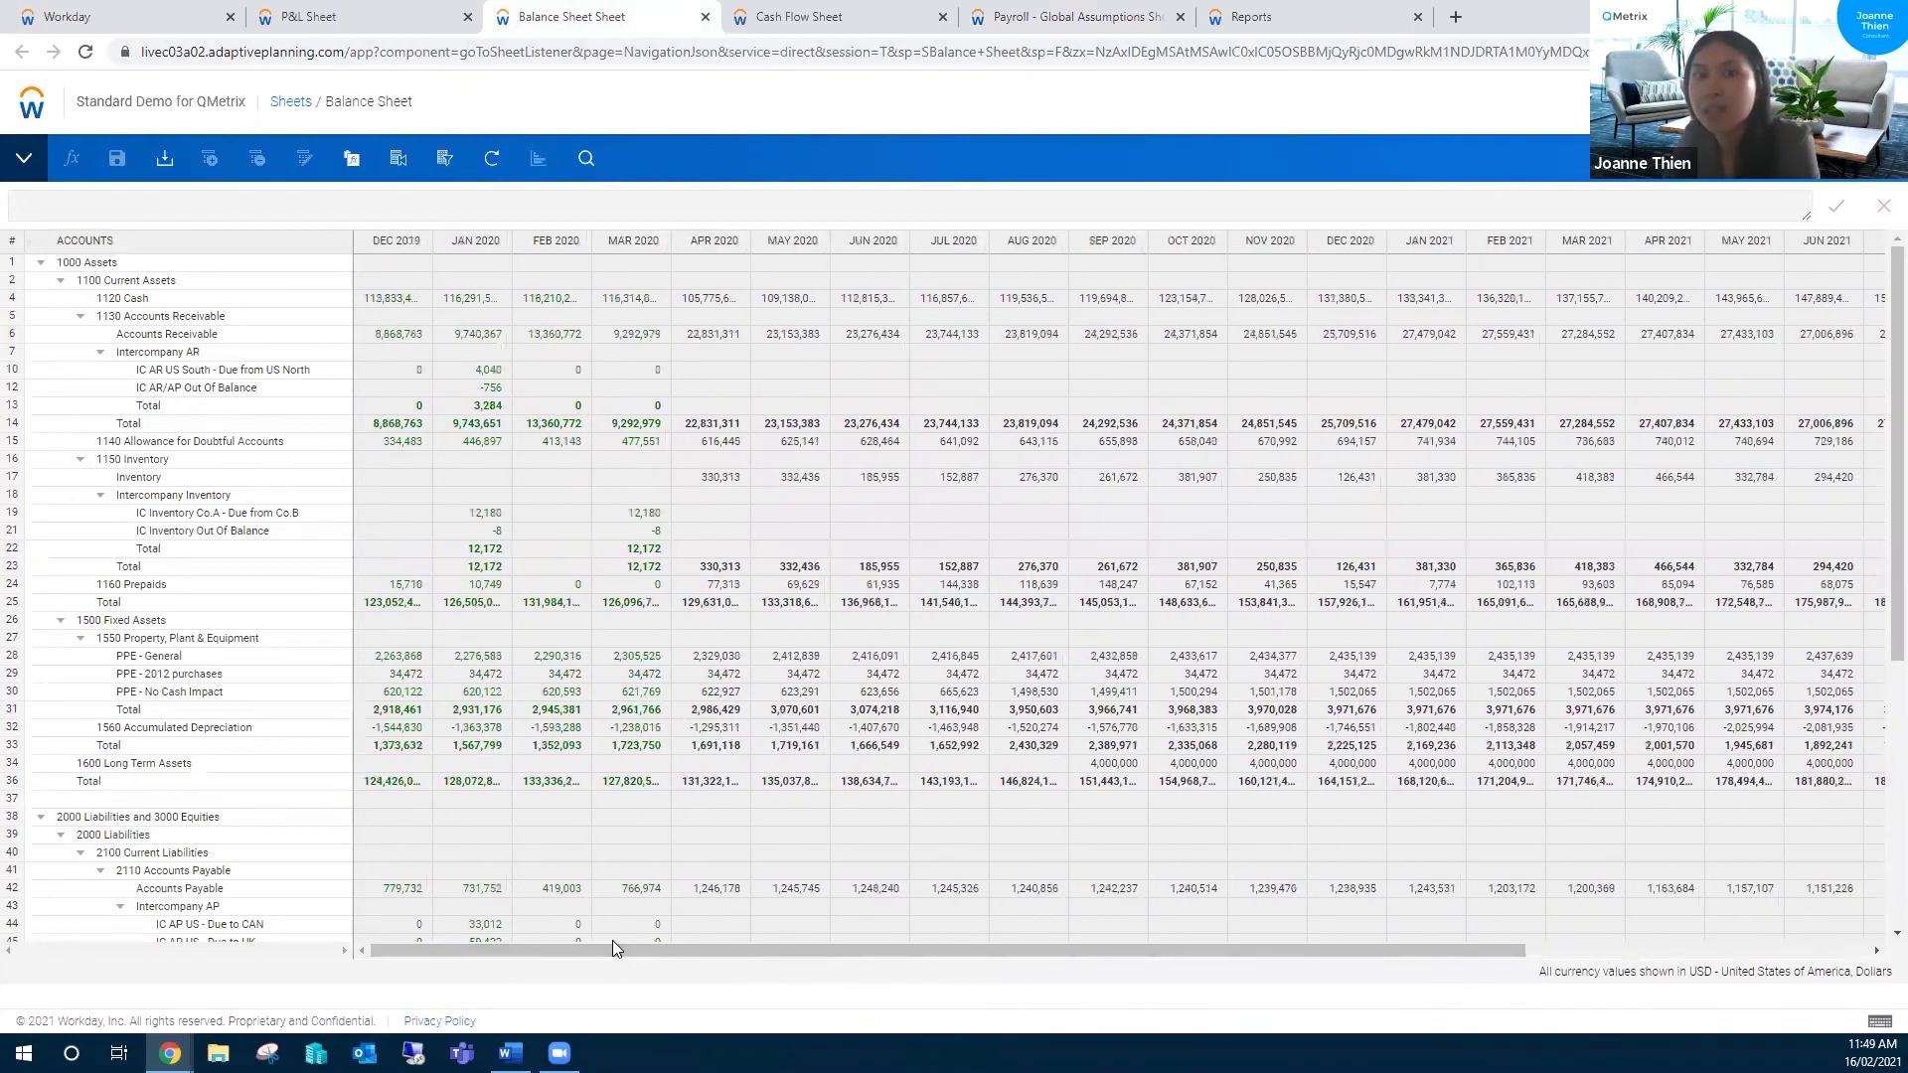
# Step: Set the Balance Sheet's Display Options start period to Current Year
pyautogui.click(445, 160)
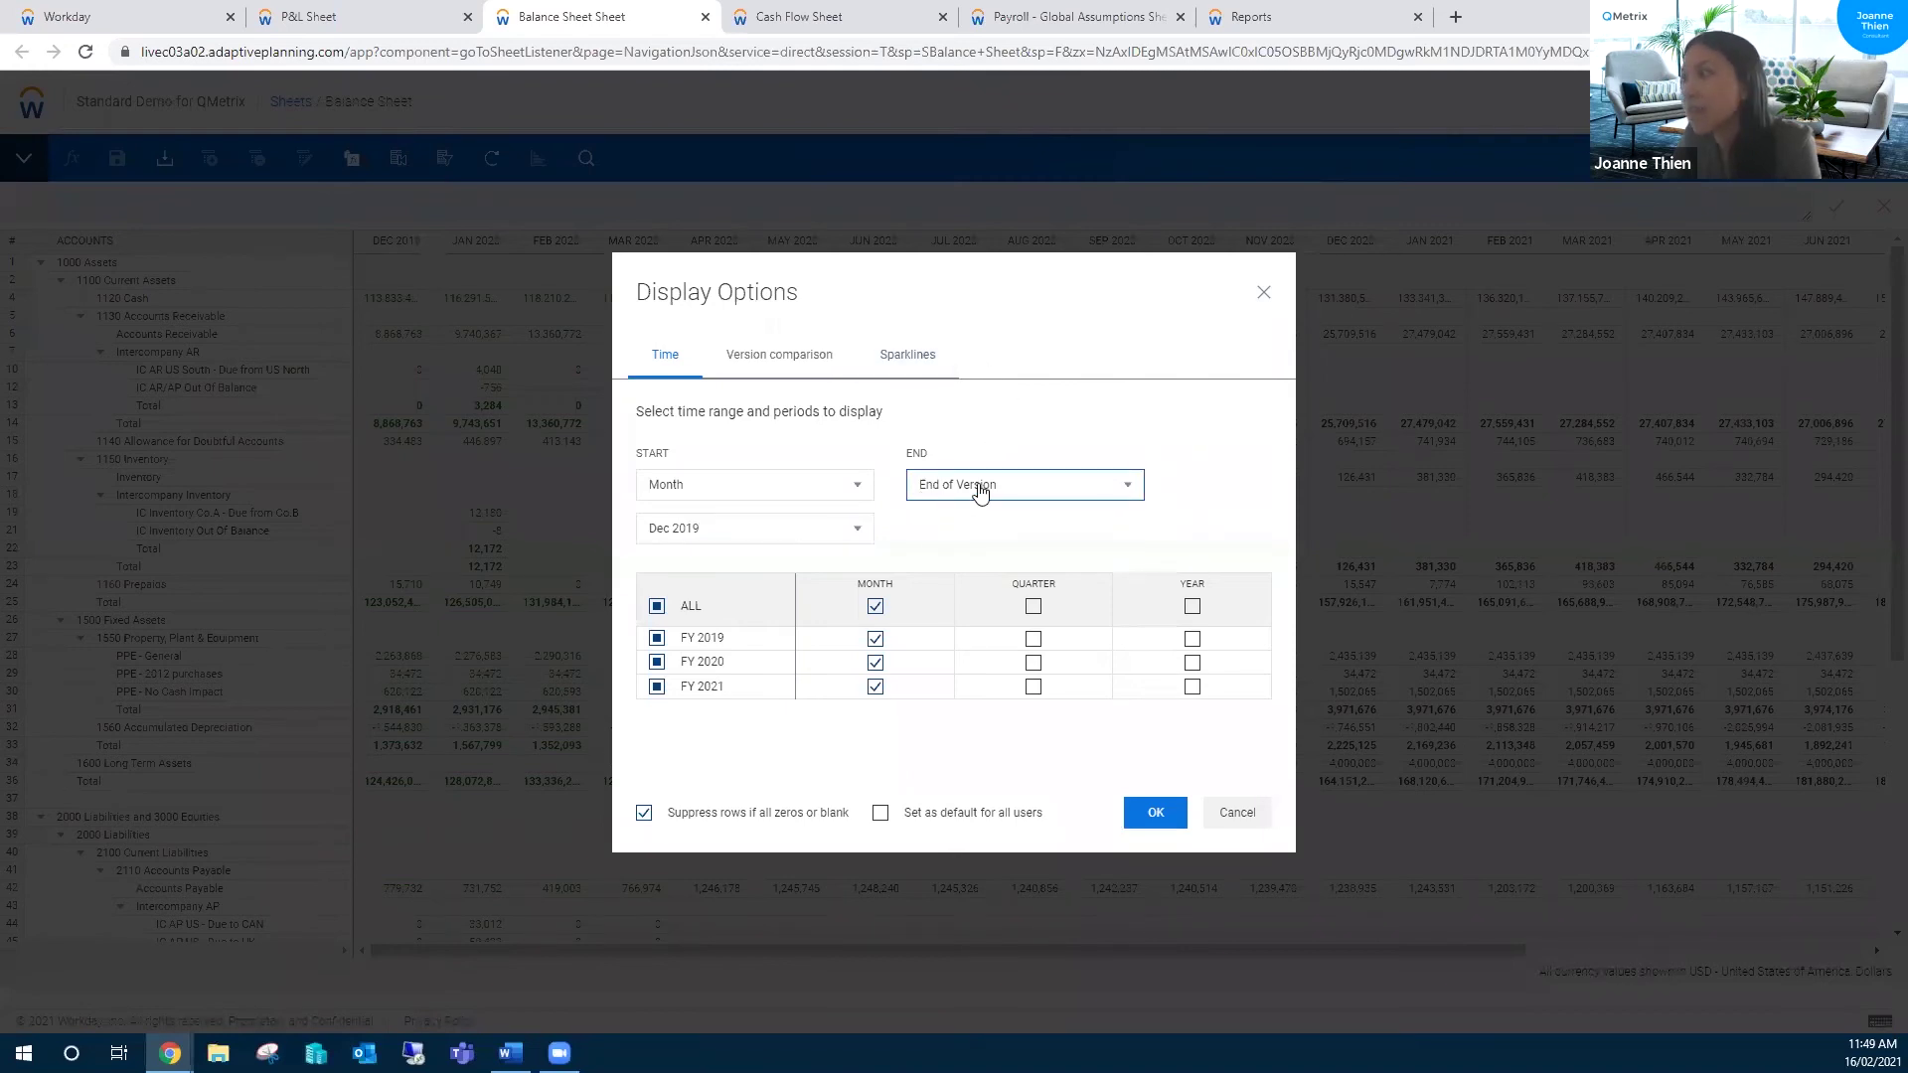
pyautogui.click(858, 497)
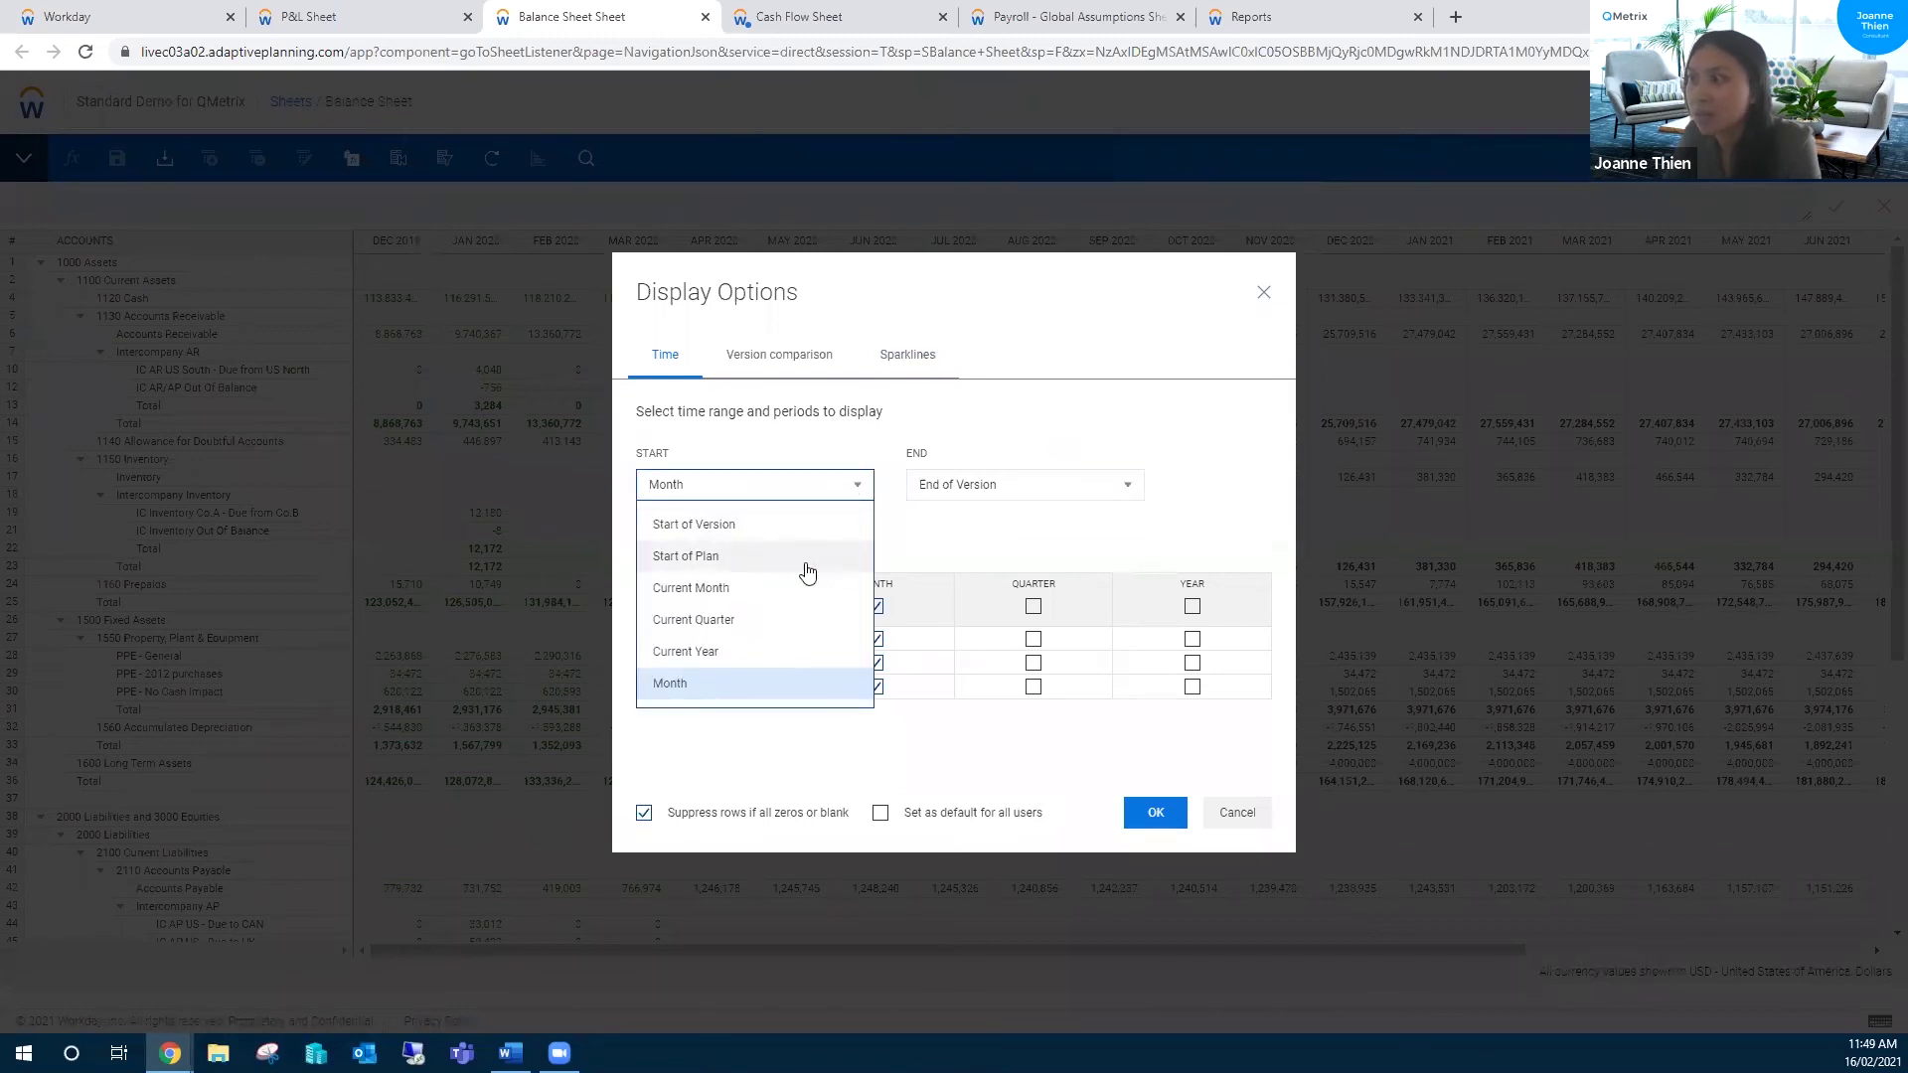
pyautogui.click(781, 652)
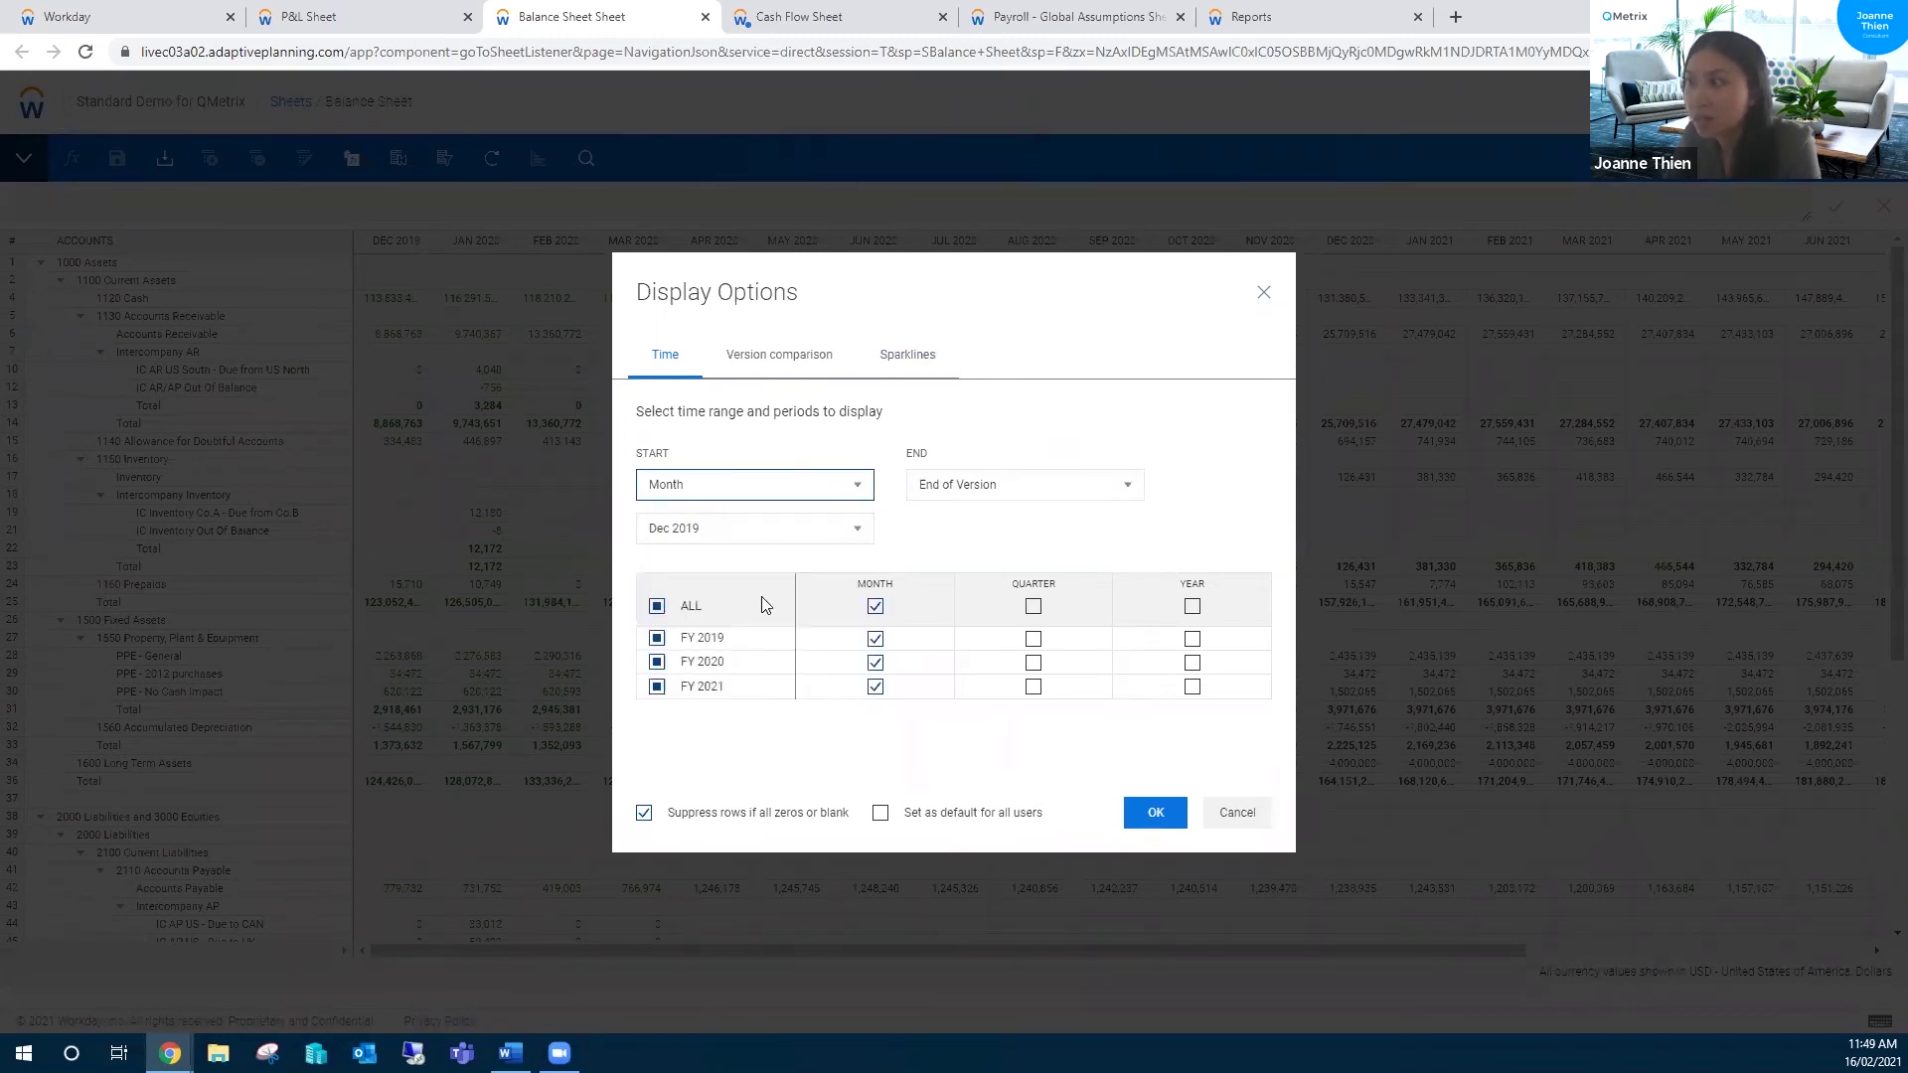
pyautogui.click(1158, 814)
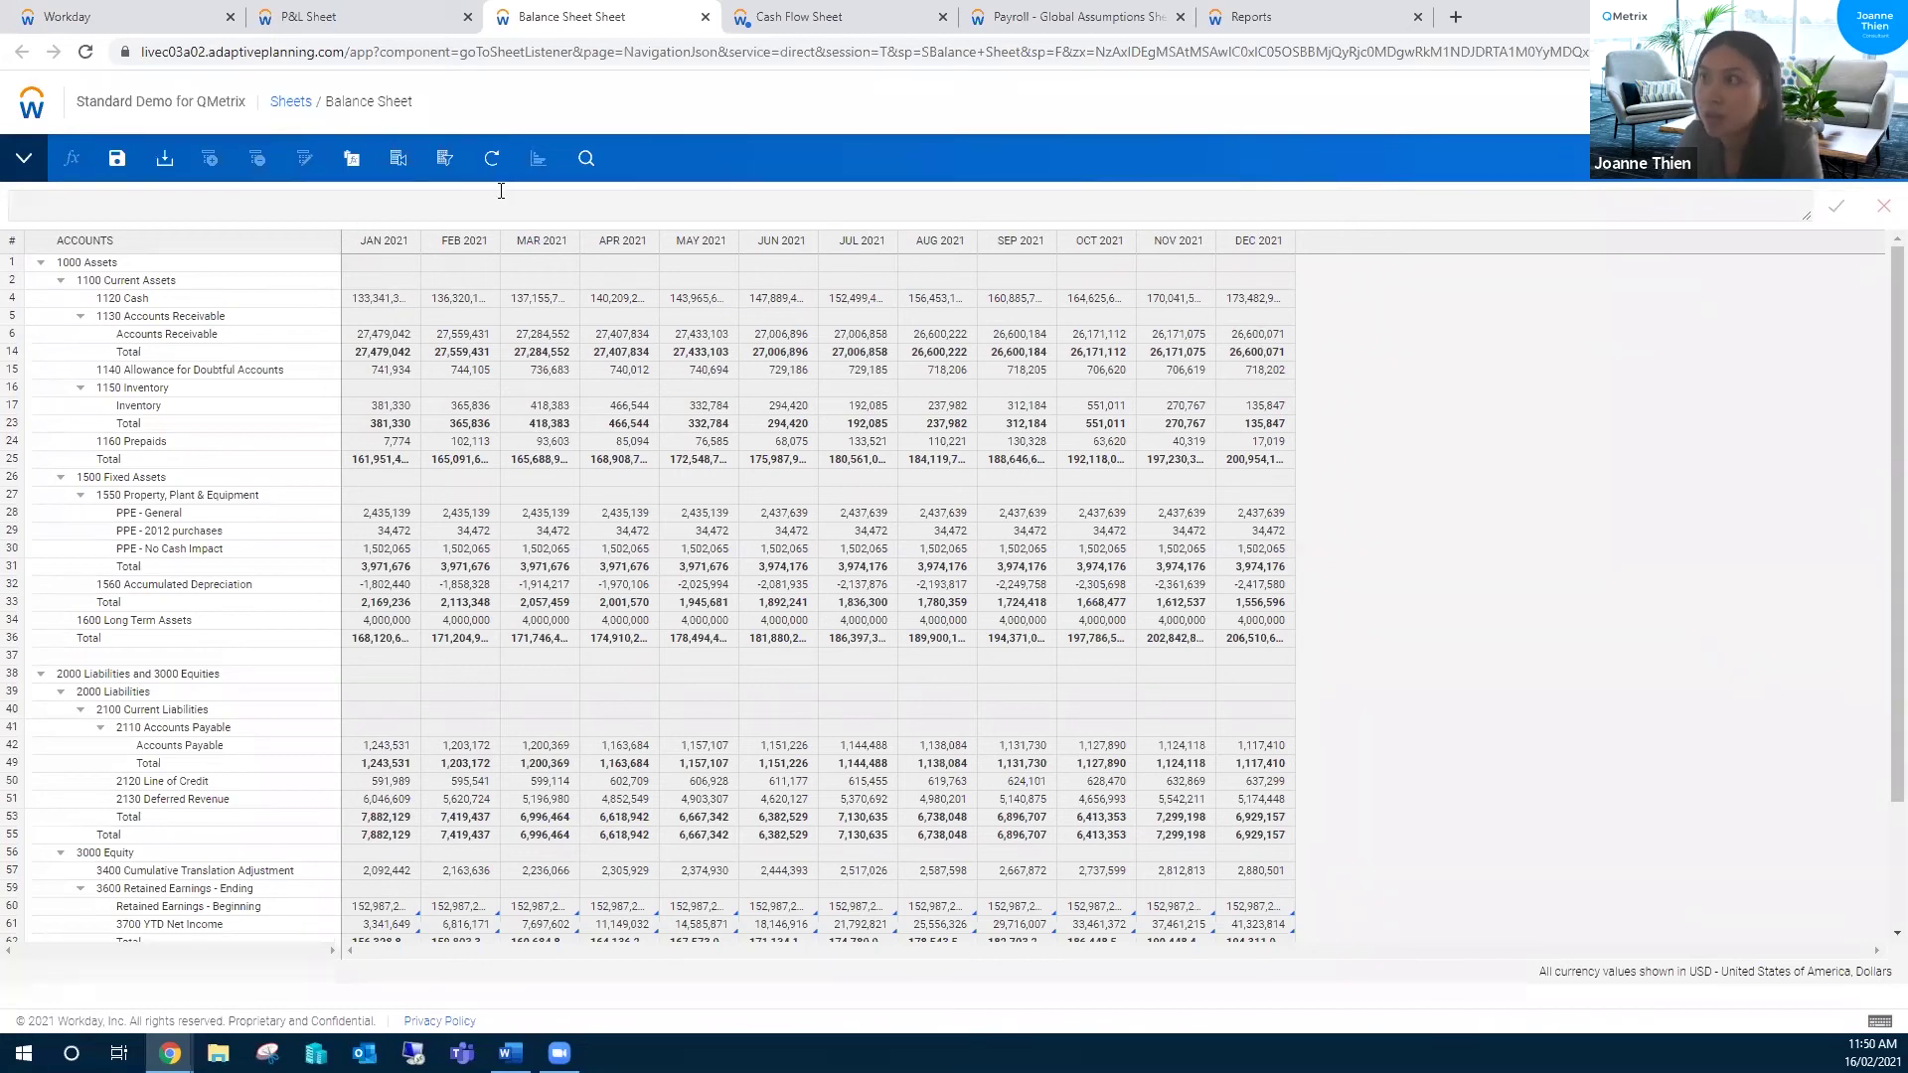
pyautogui.click(444, 158)
# Step: Keep Current Year to End of Version by month, showing Jan–Dec 2021
pyautogui.click(768, 492)
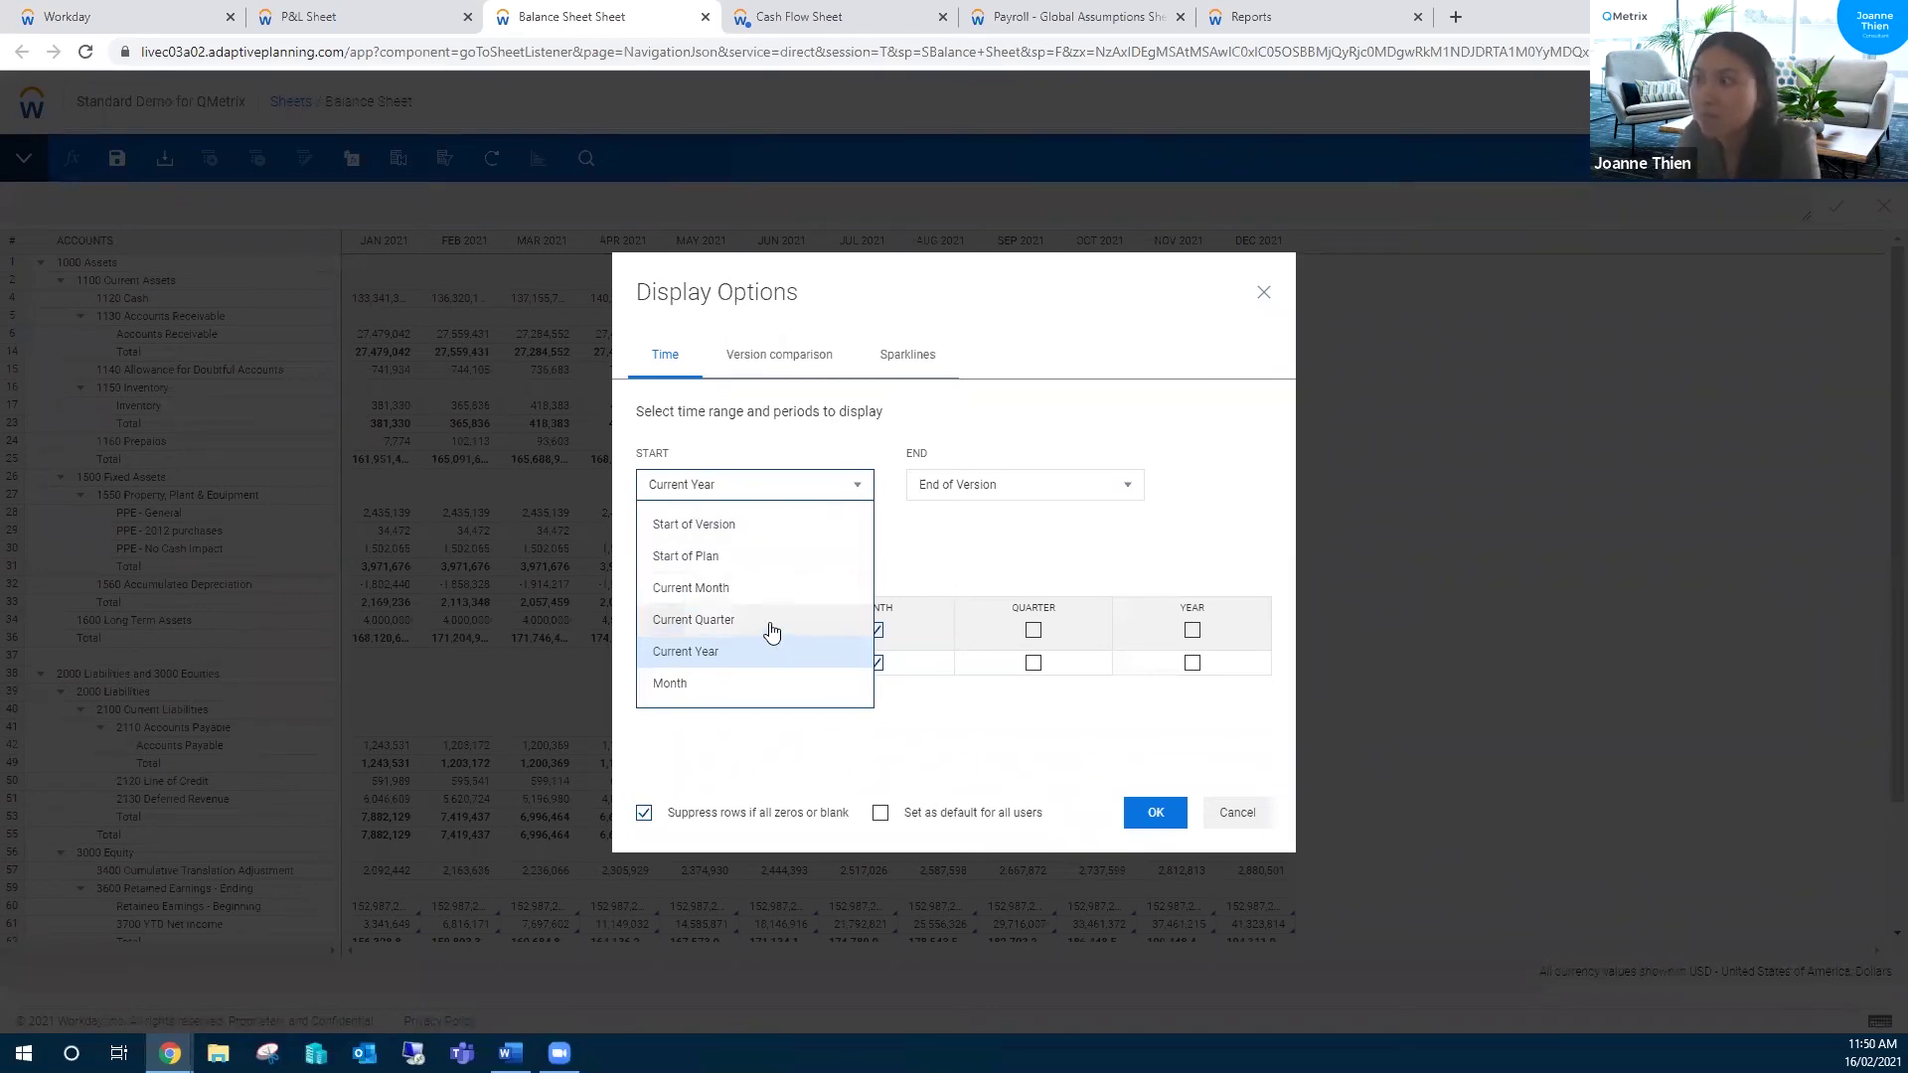
pyautogui.click(935, 531)
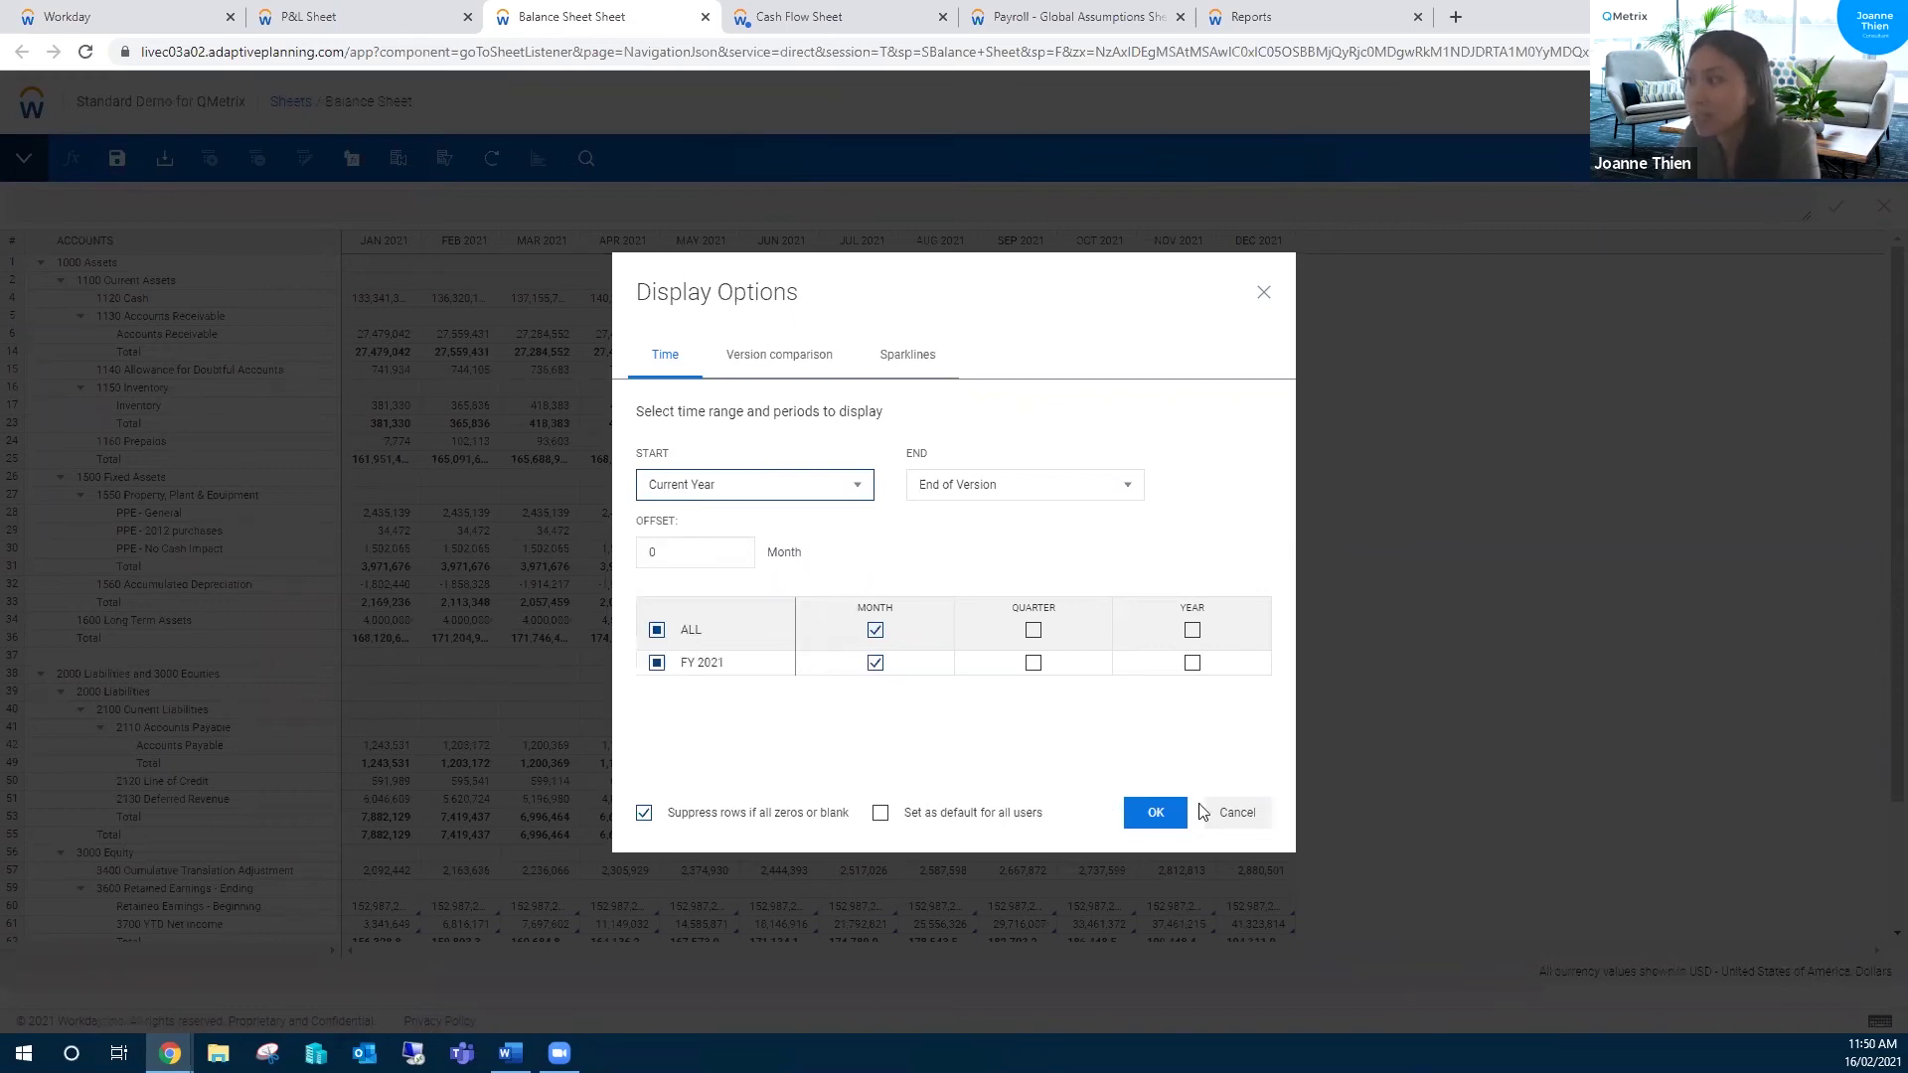
pyautogui.click(1225, 824)
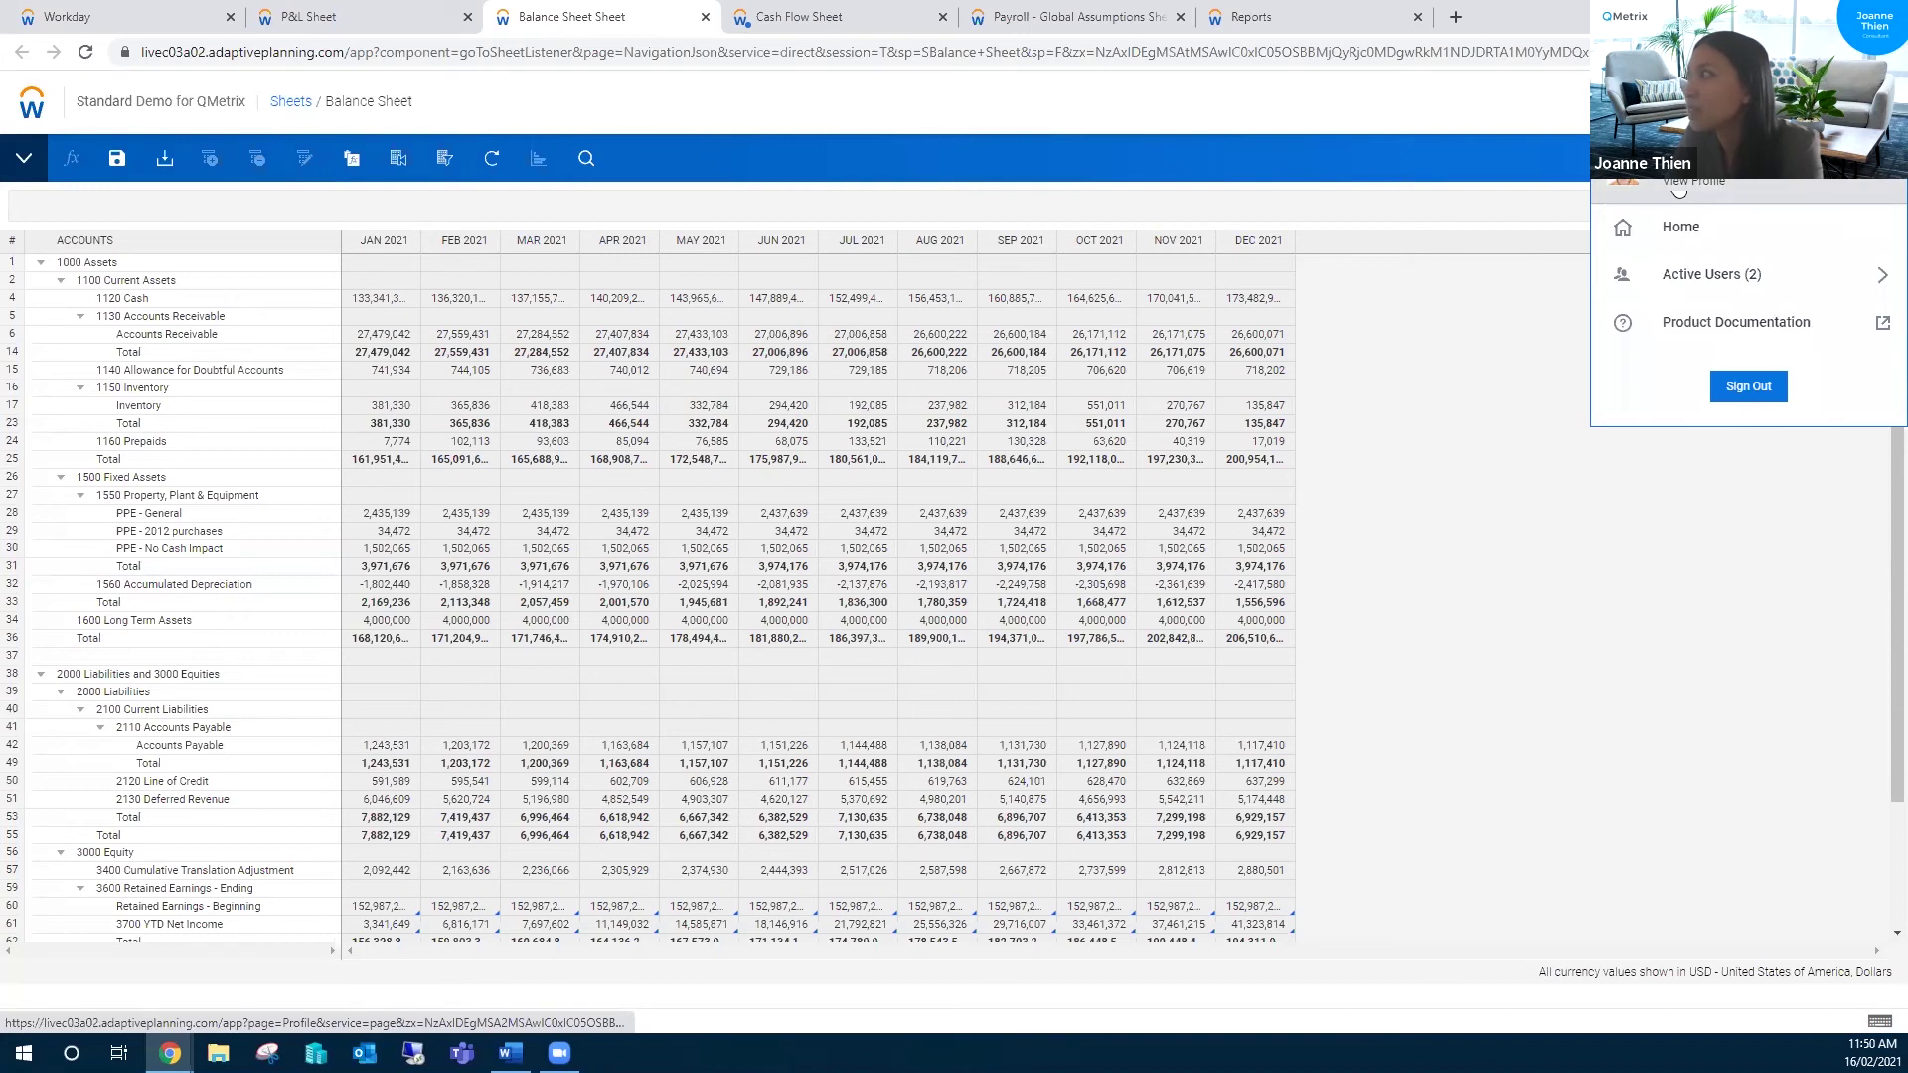
# Step: Make the Revenue dashboard under perspective User Group Feb 2021 the saved profile home page
pyautogui.click(1679, 190)
pyautogui.click(1057, 162)
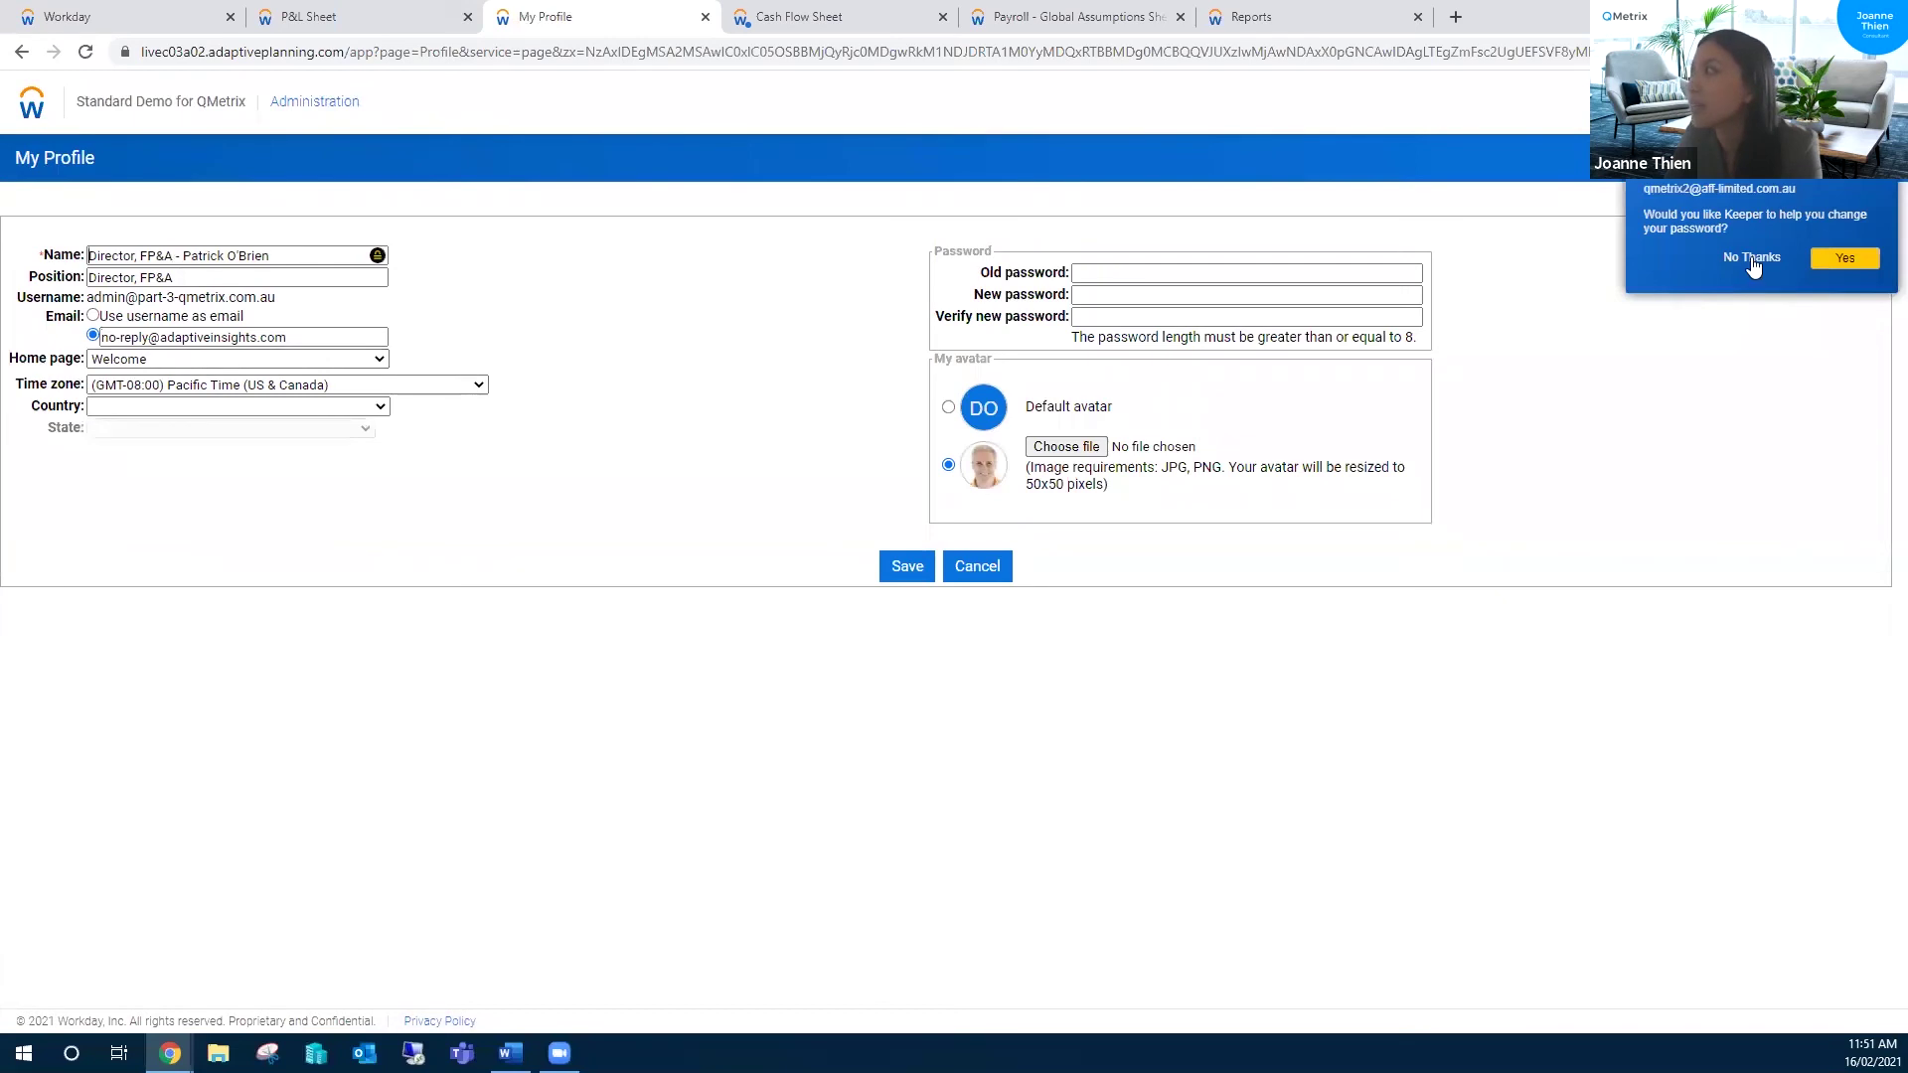
pyautogui.click(173, 364)
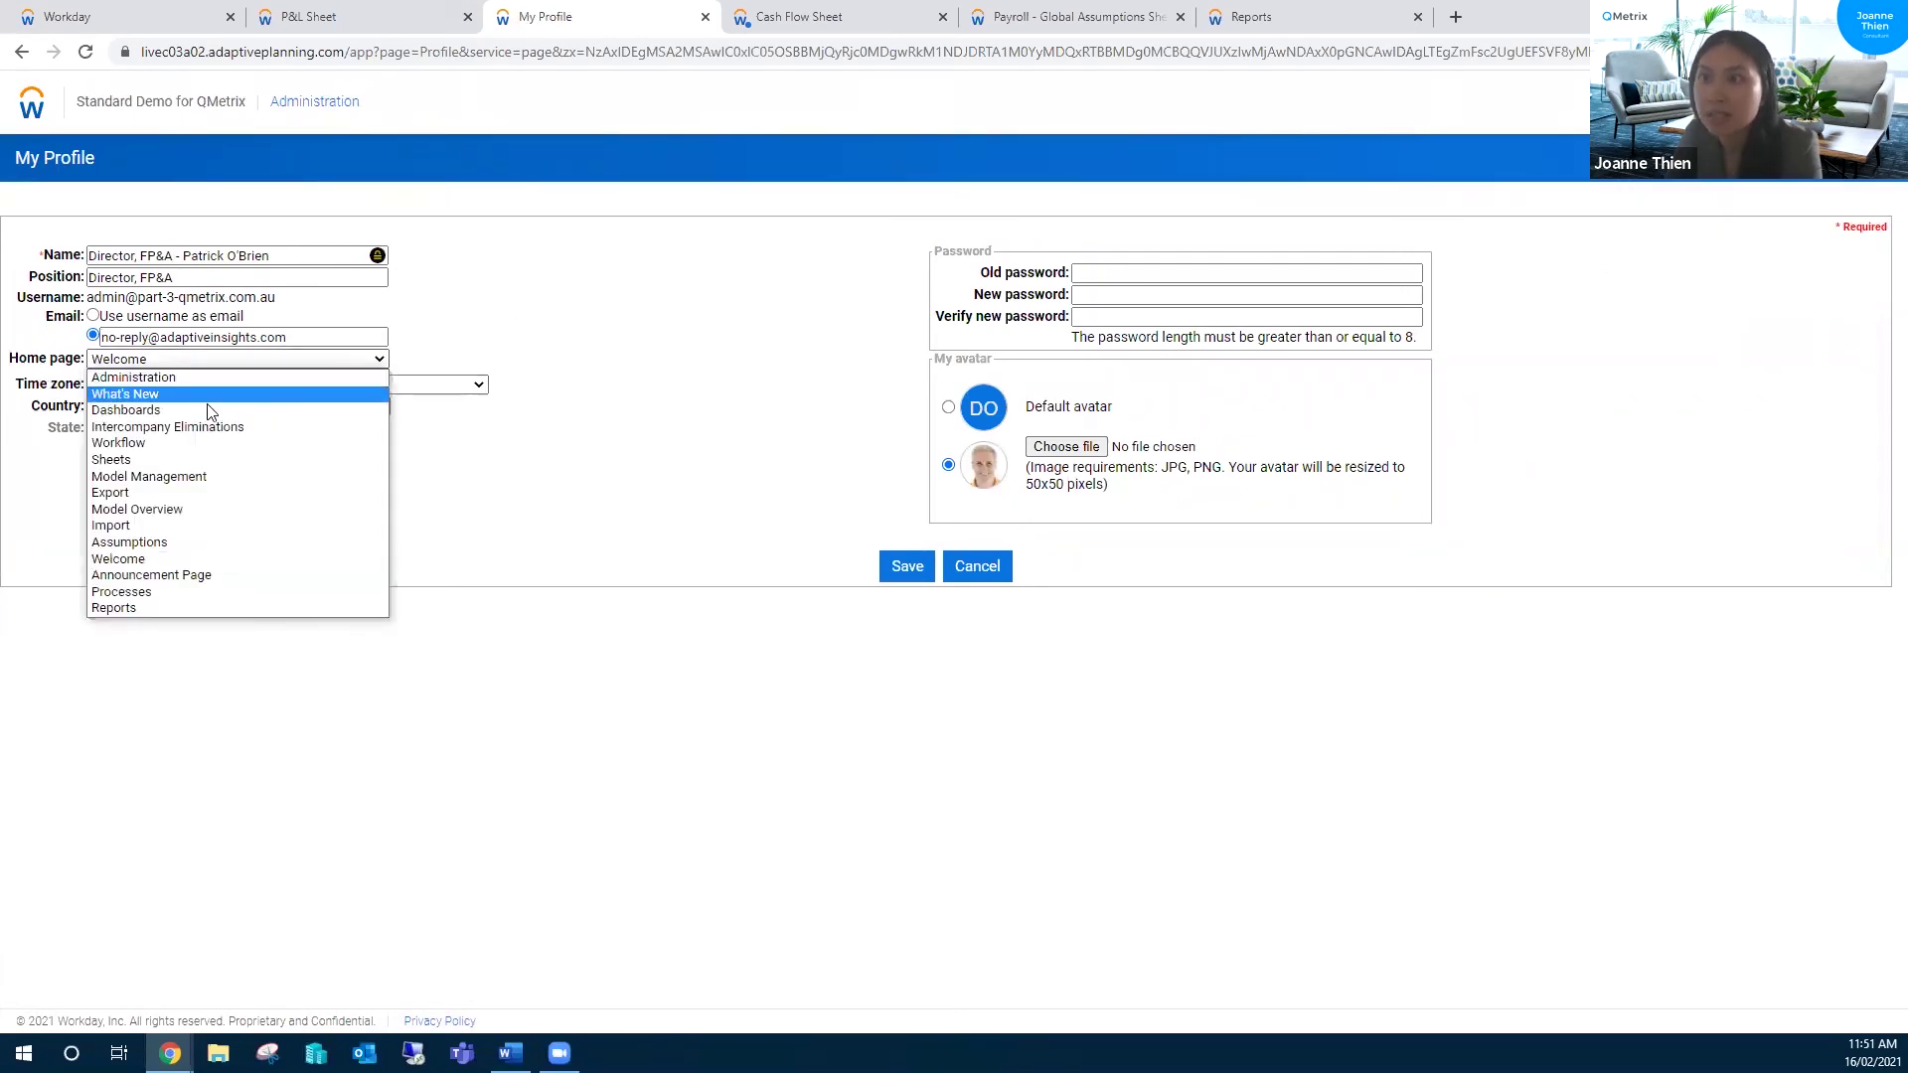
pyautogui.click(203, 407)
pyautogui.click(156, 383)
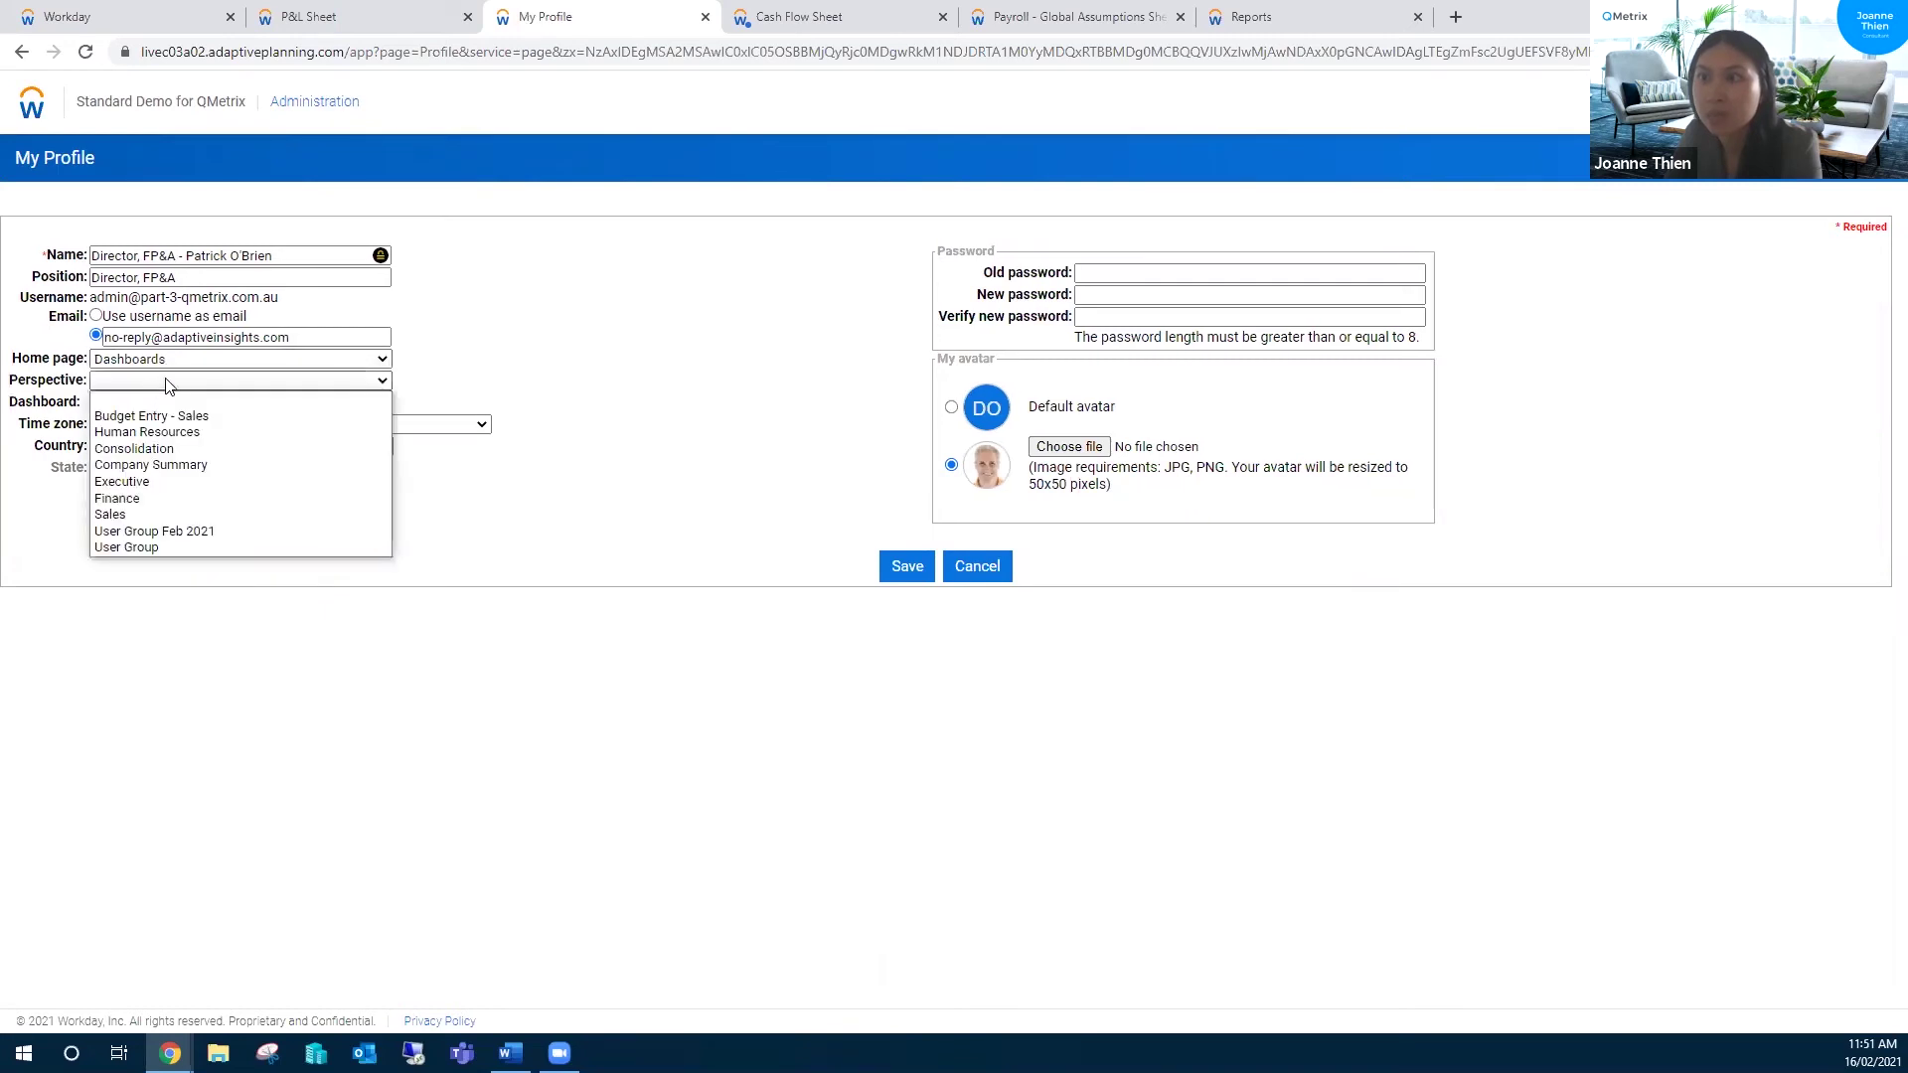
pyautogui.click(228, 541)
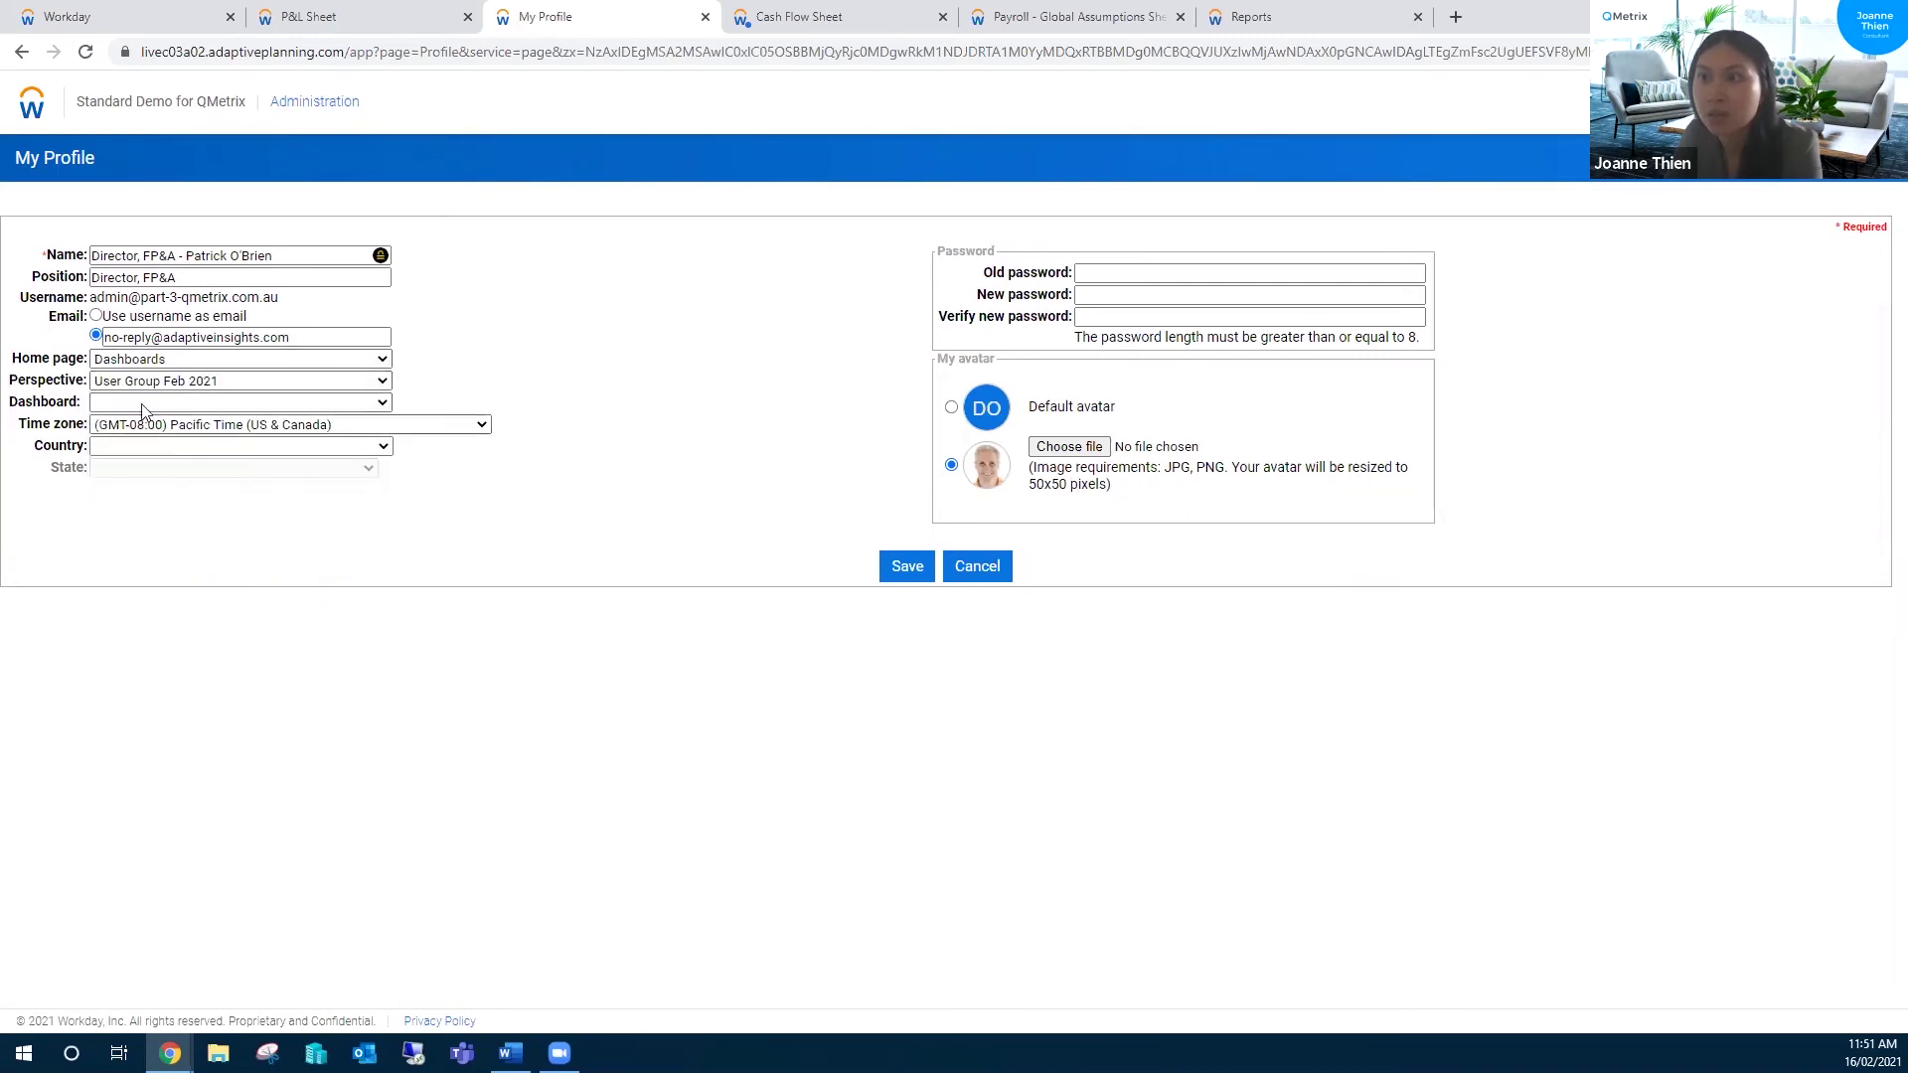
pyautogui.click(164, 402)
pyautogui.click(162, 438)
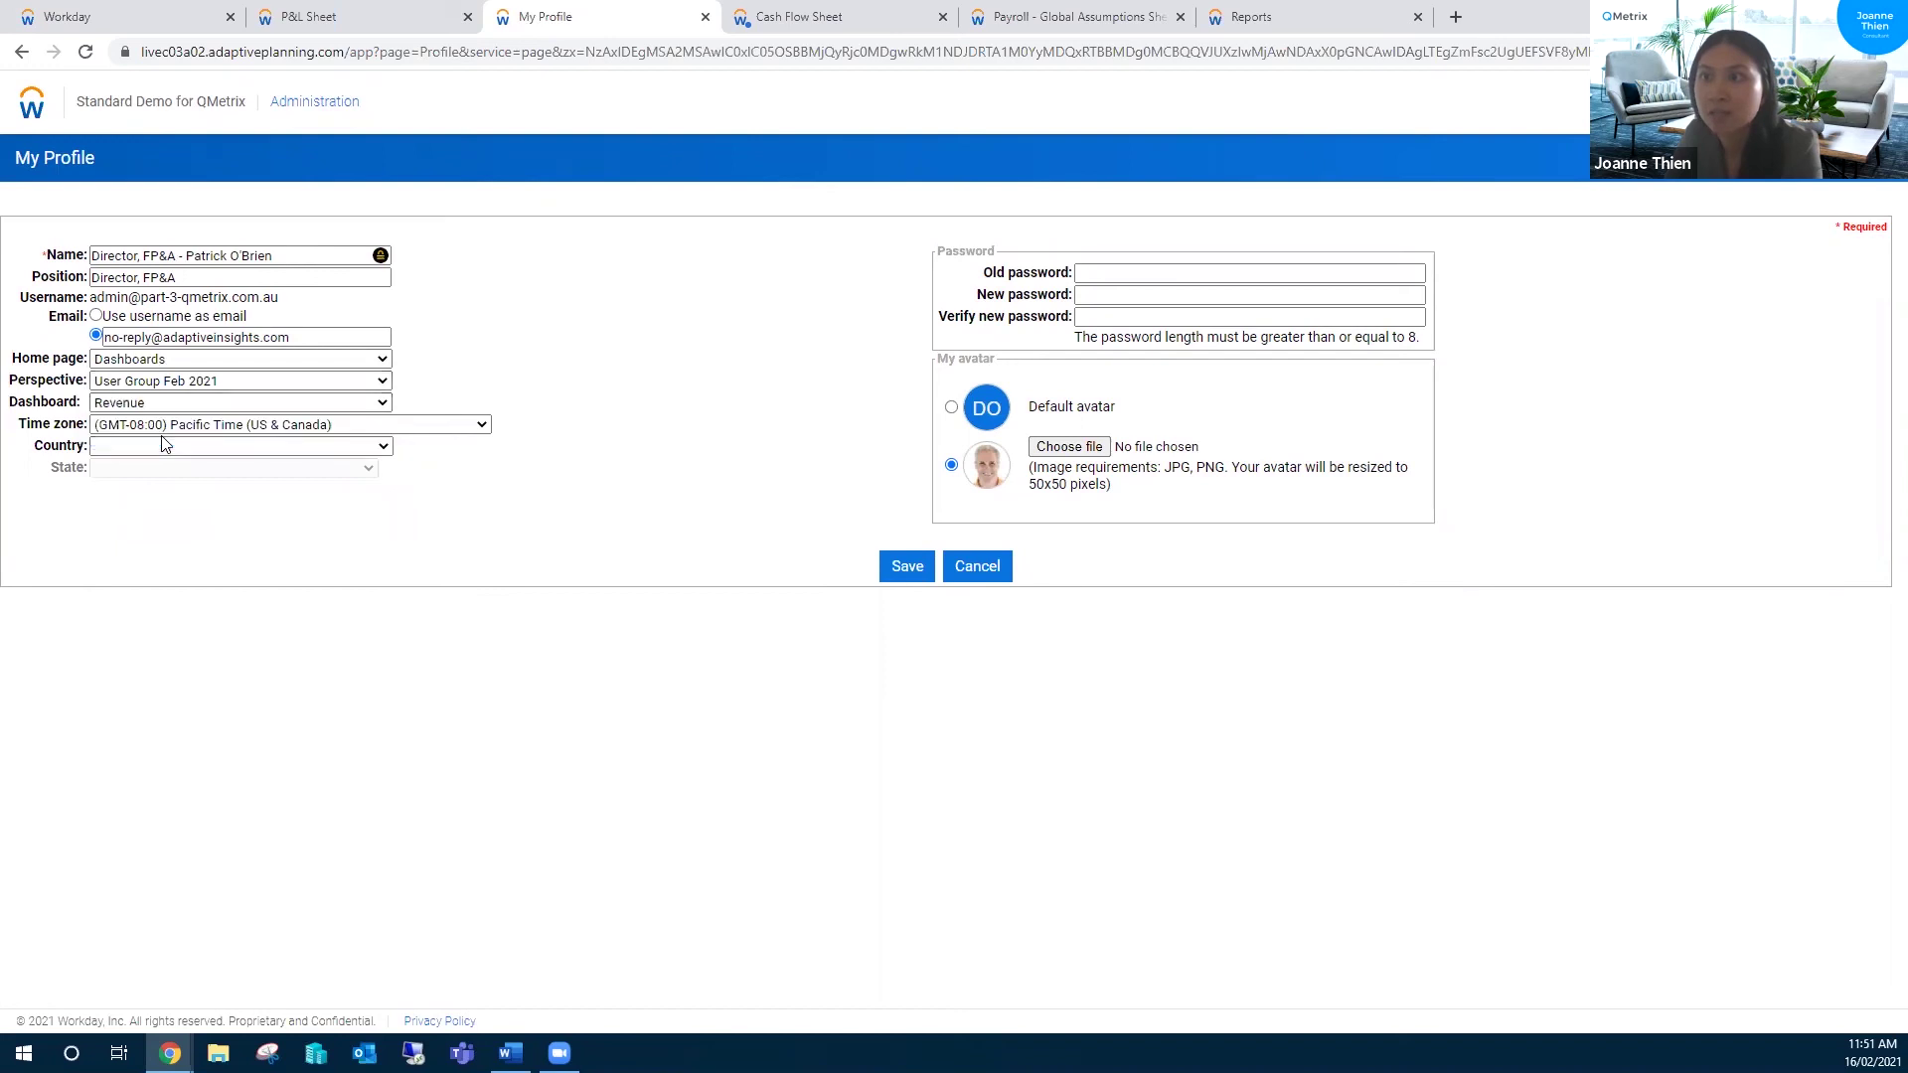
pyautogui.click(906, 568)
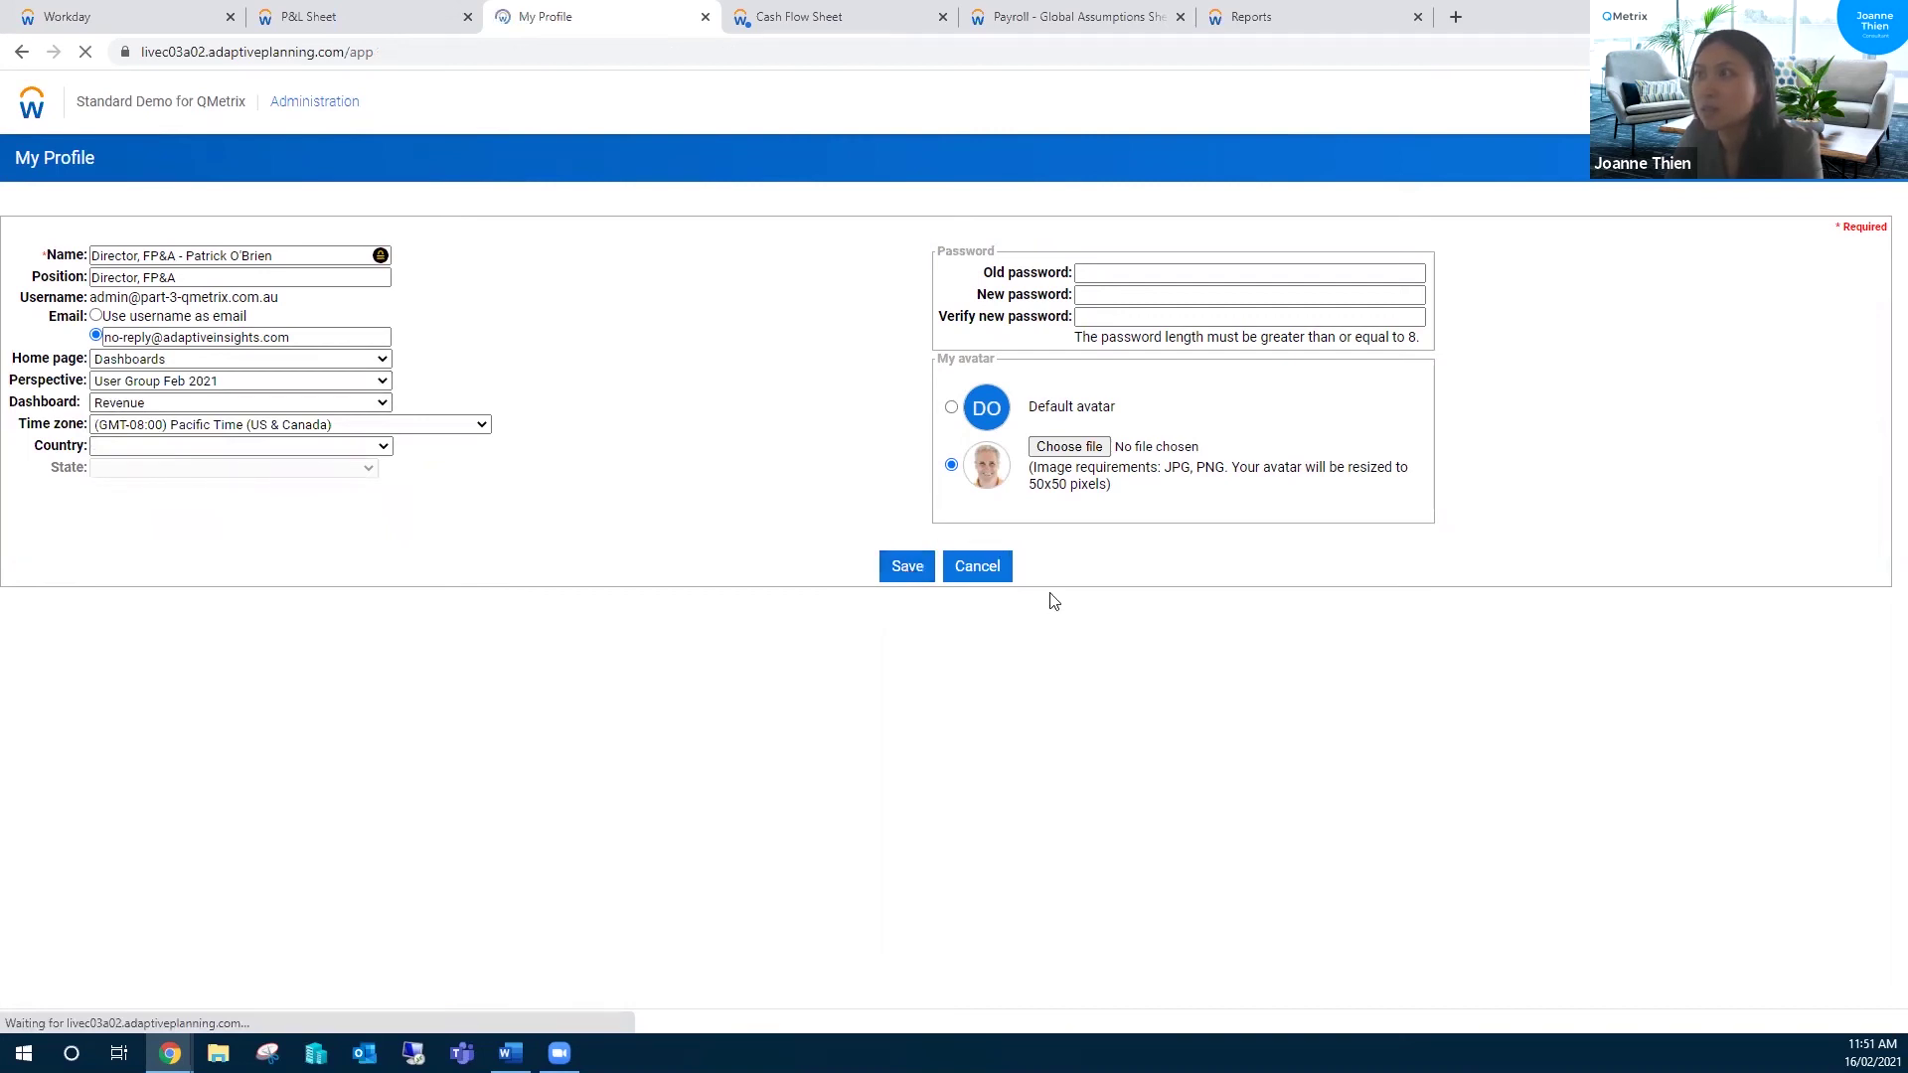
# Step: Go Home to the Revenue dashboard and scroll through its revenue figures and trend
pyautogui.click(30, 105)
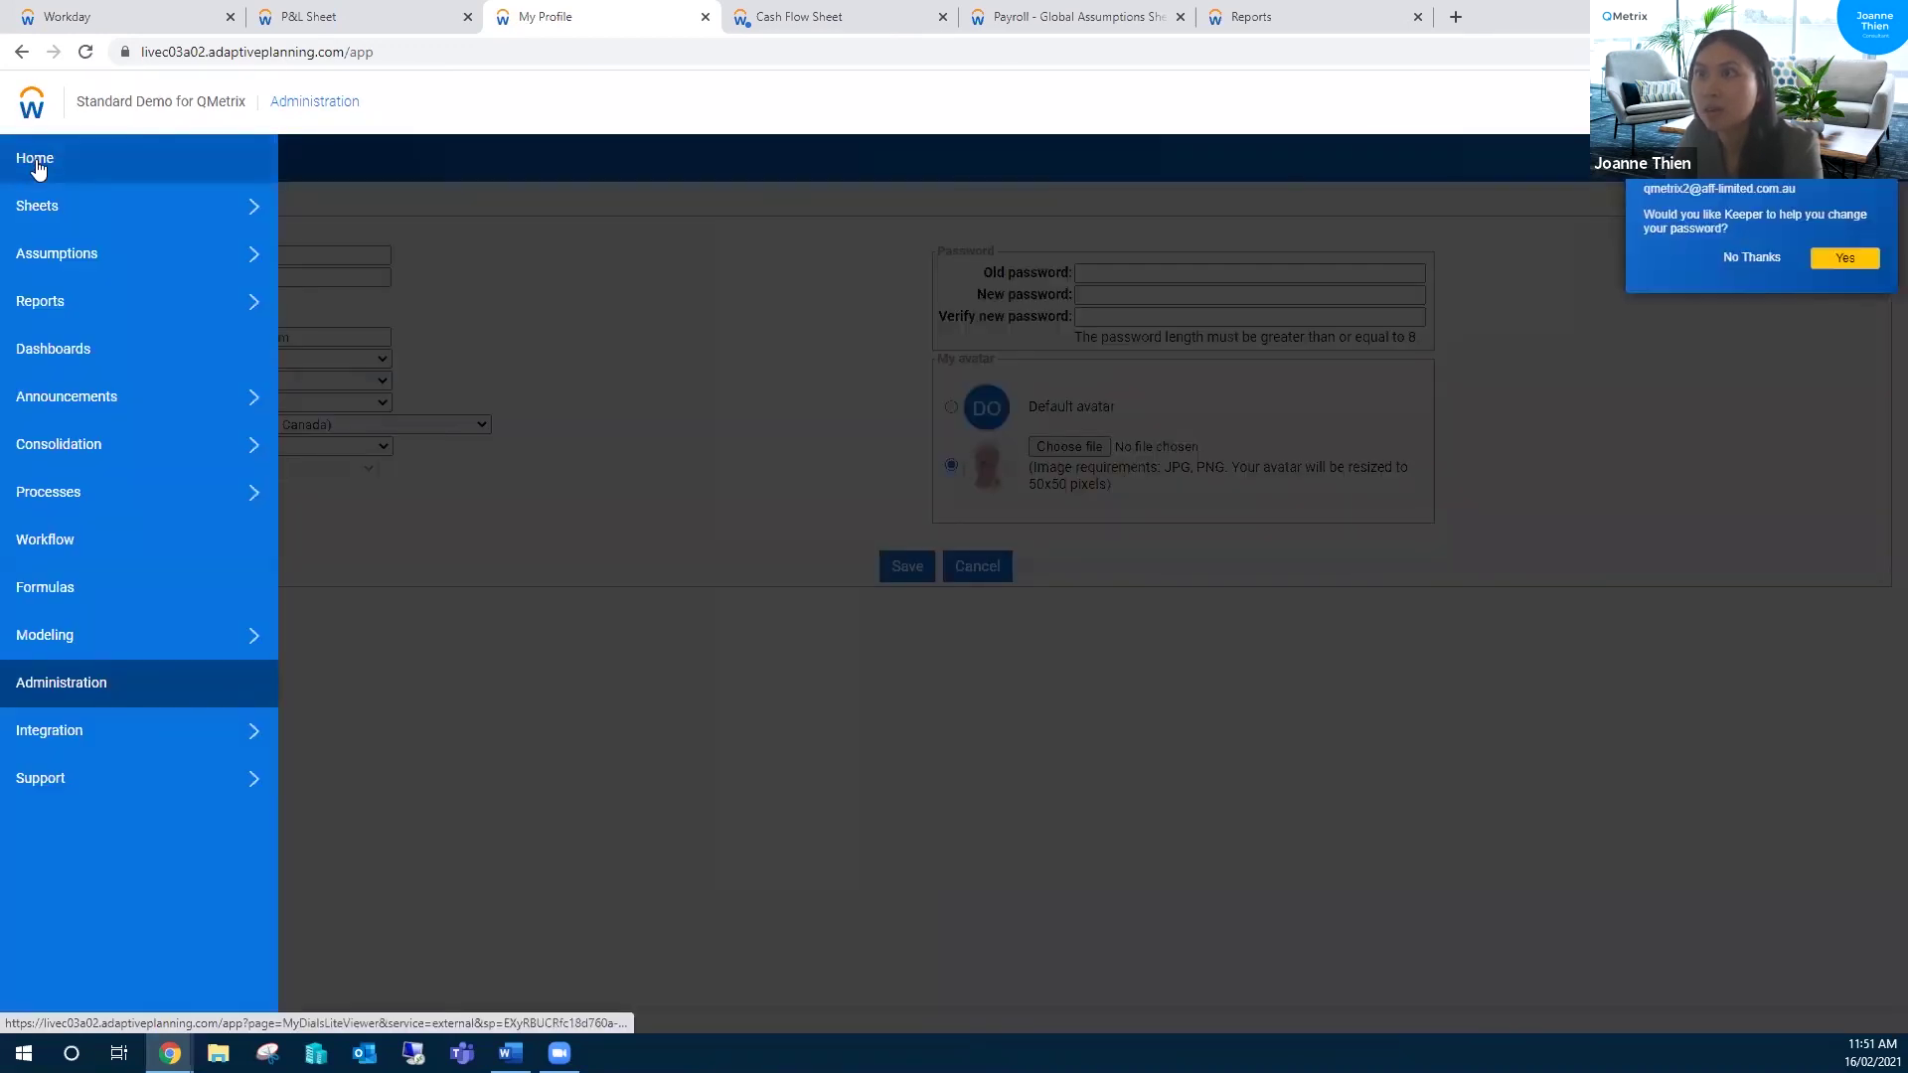
pyautogui.click(37, 169)
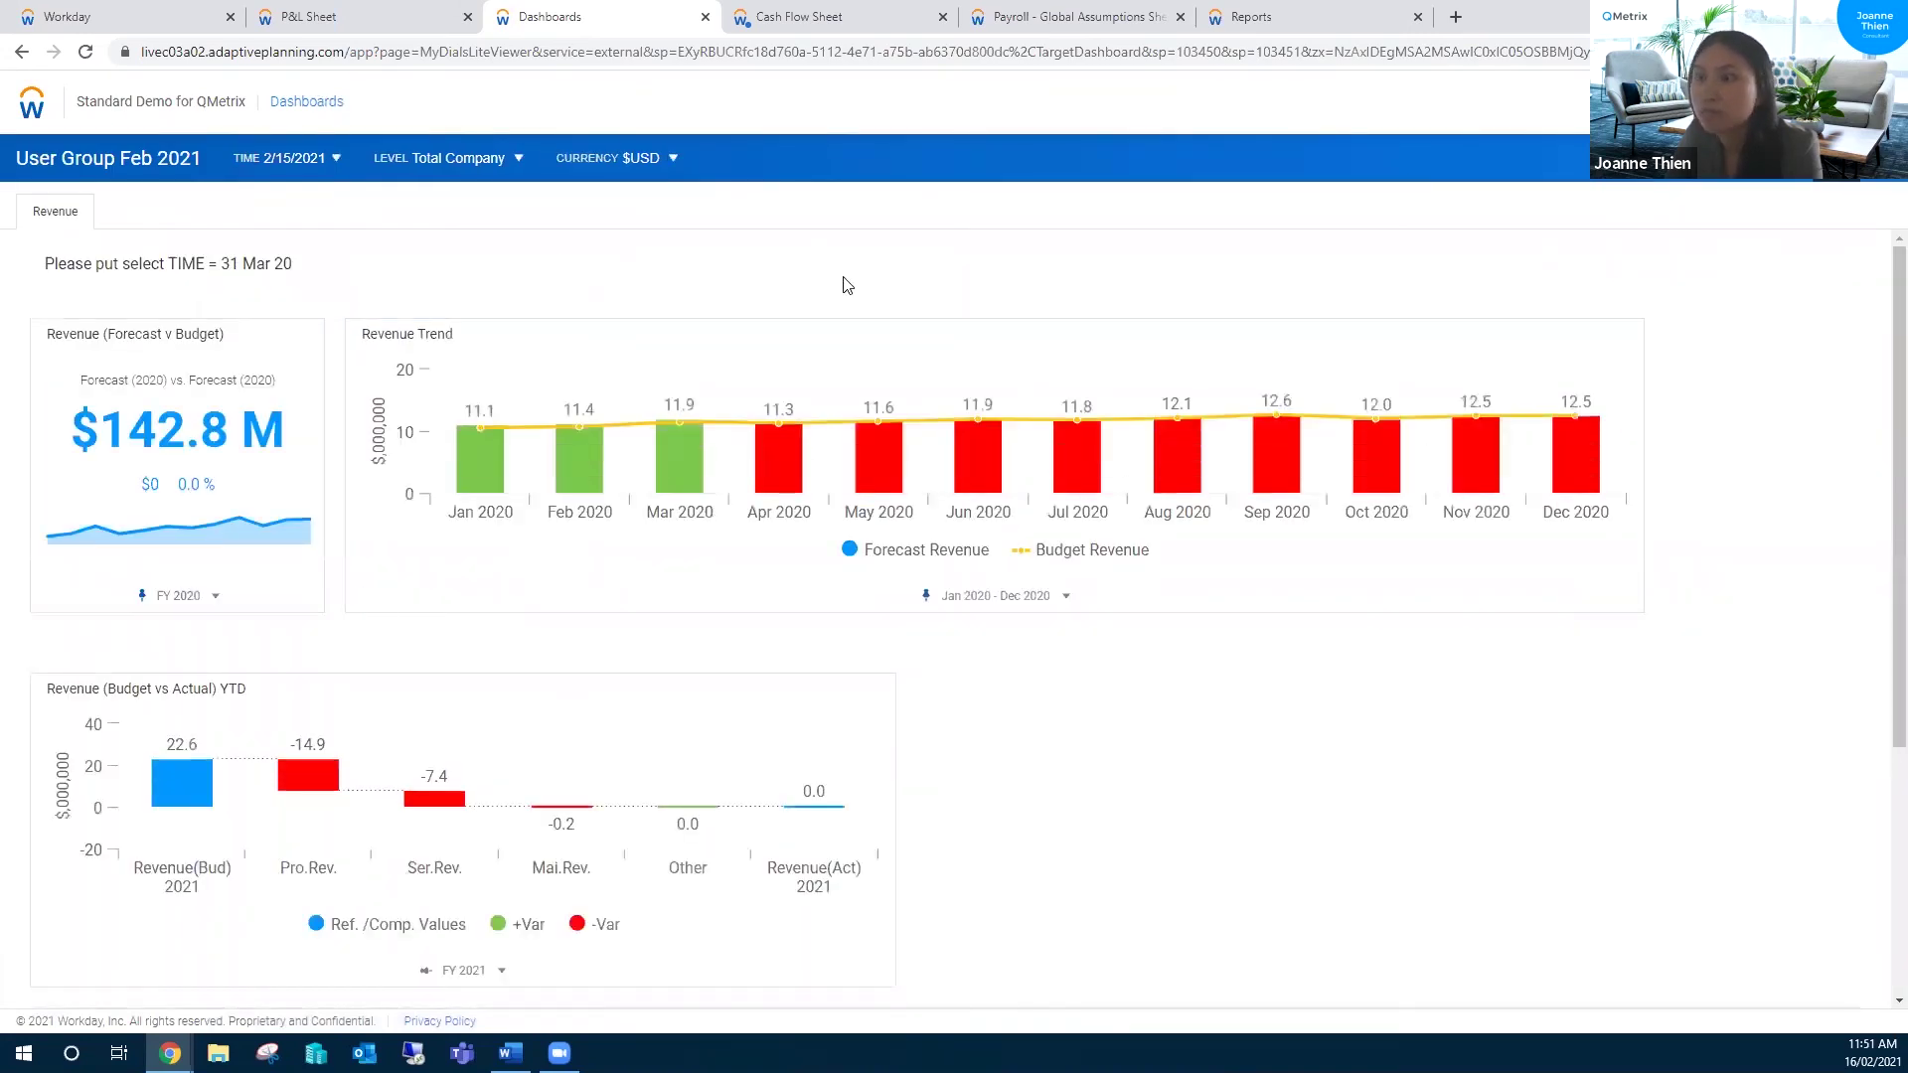
pyautogui.scroll(-4, 854, 298)
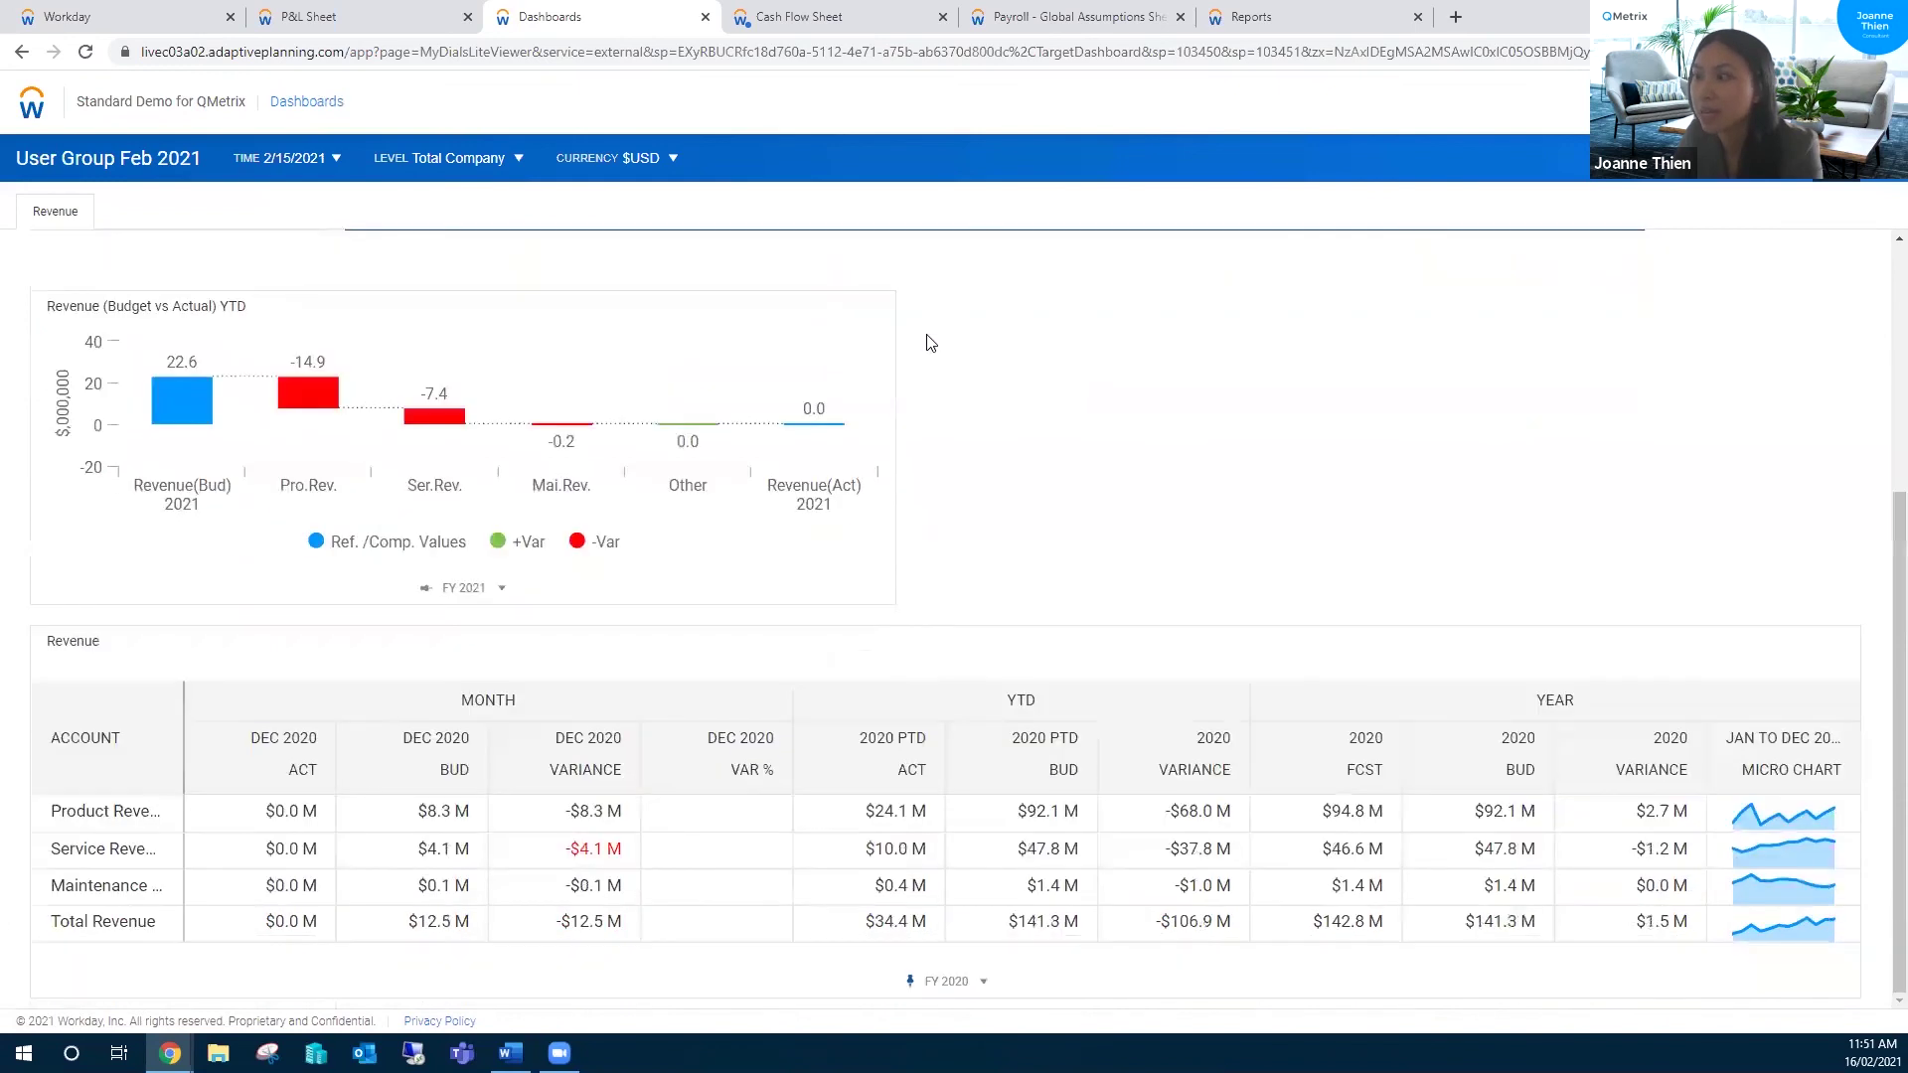
pyautogui.scroll(1, 928, 342)
pyautogui.scroll(3, 928, 342)
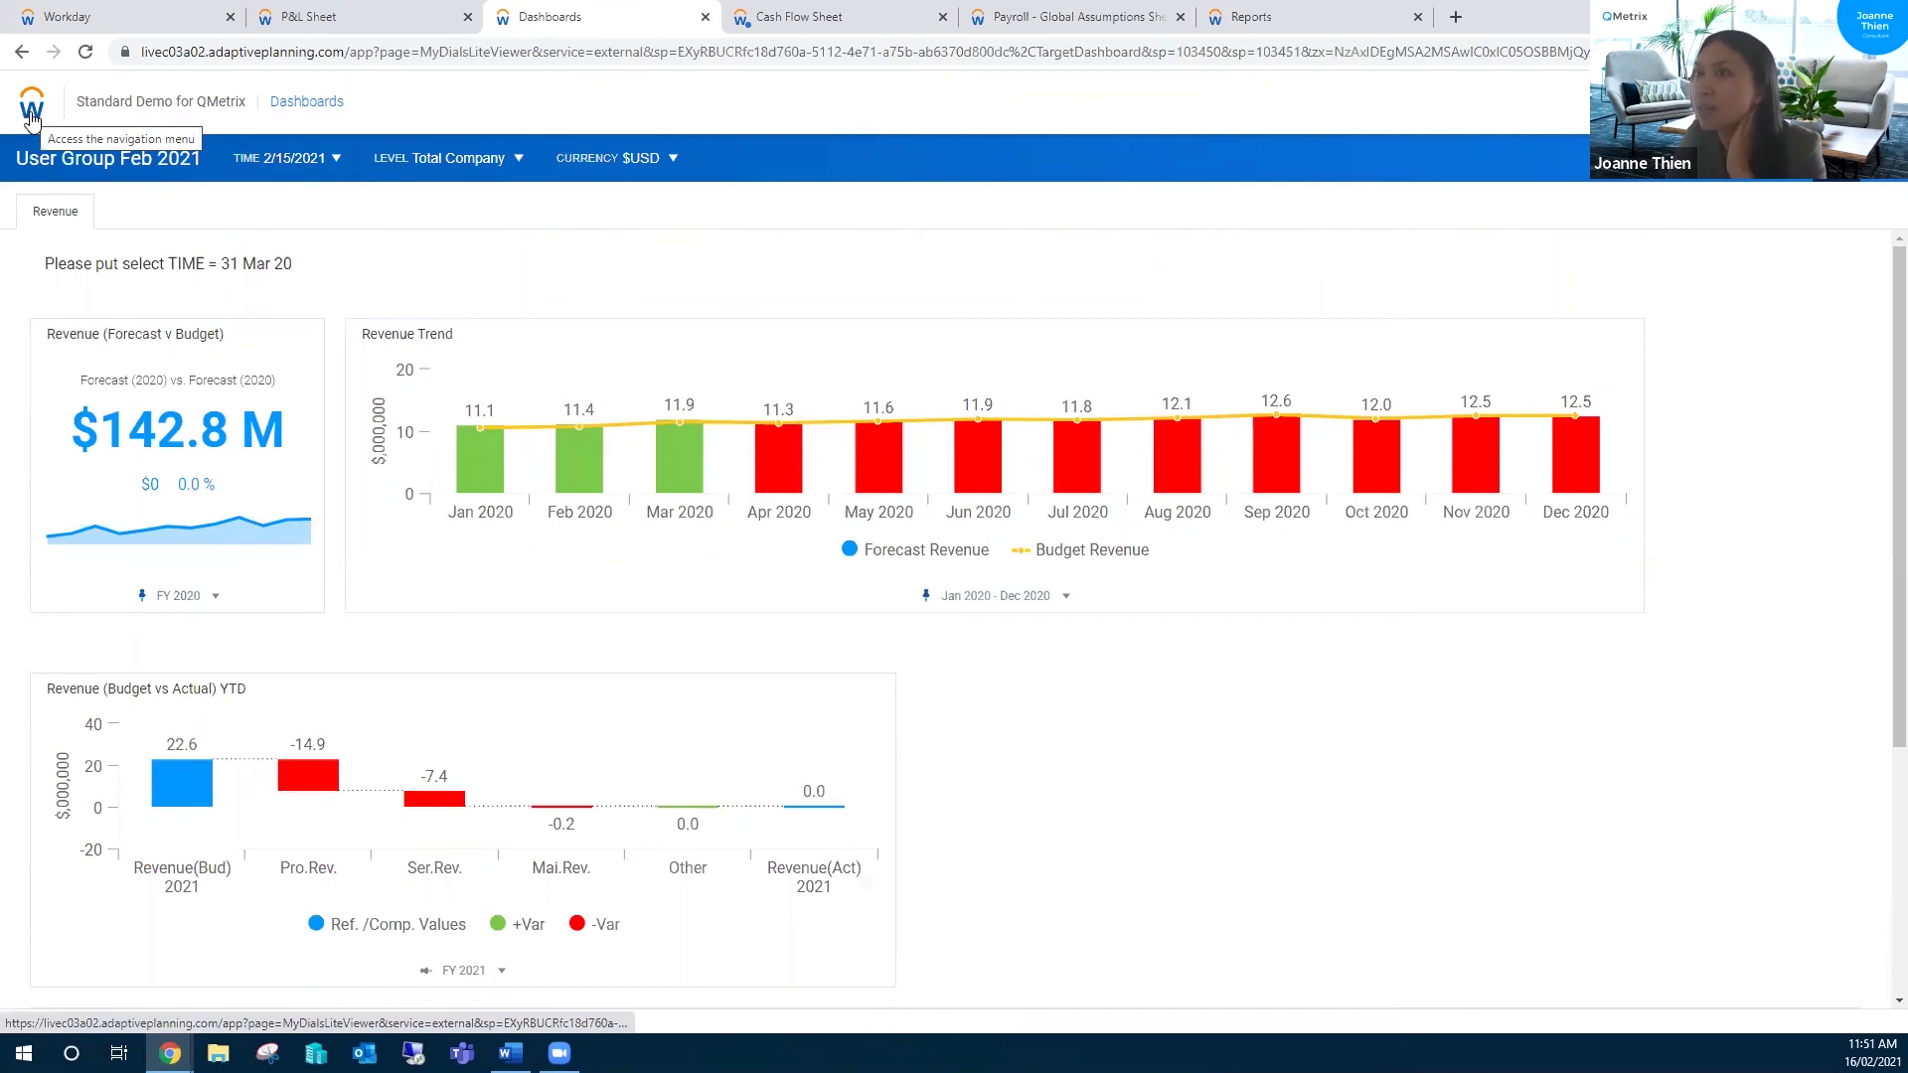
# Step: Check the profile's home page is still Dashboards, then cancel back to Administration
pyautogui.click(1868, 100)
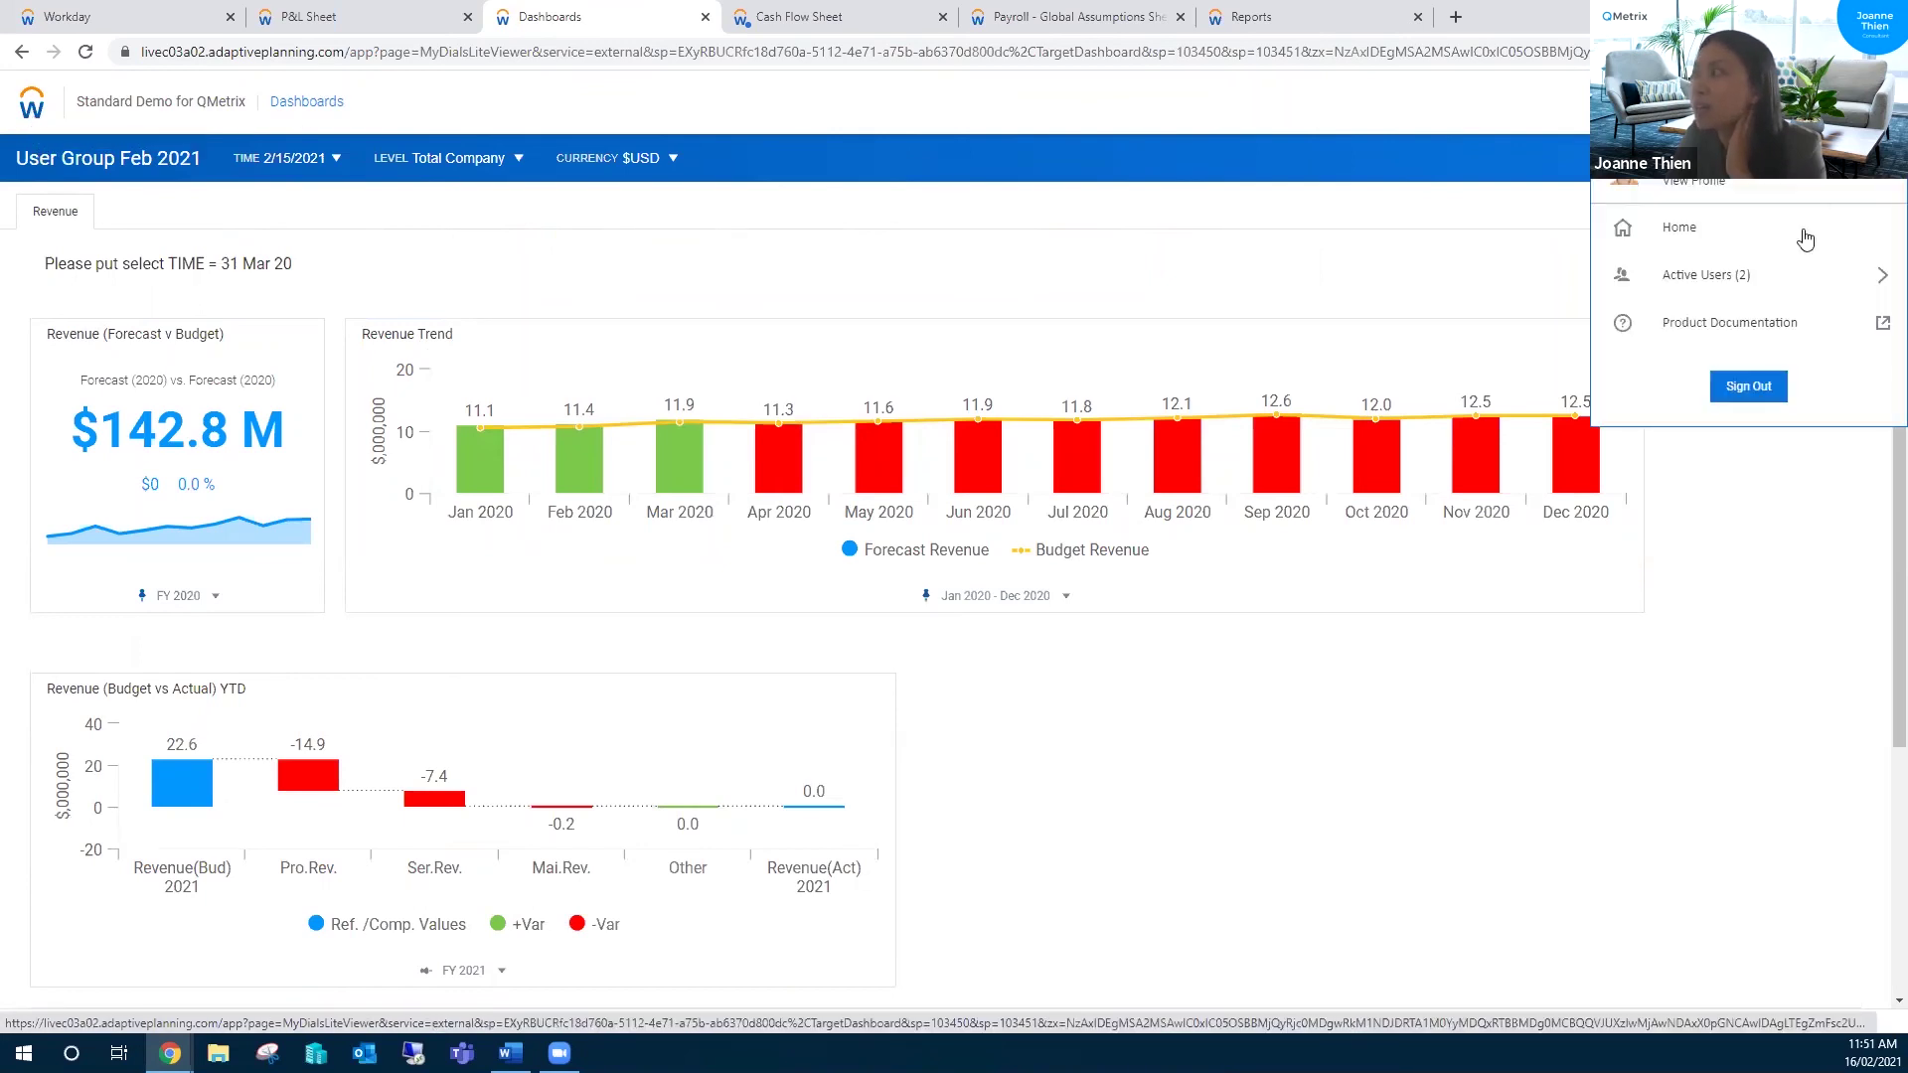
pyautogui.click(1686, 192)
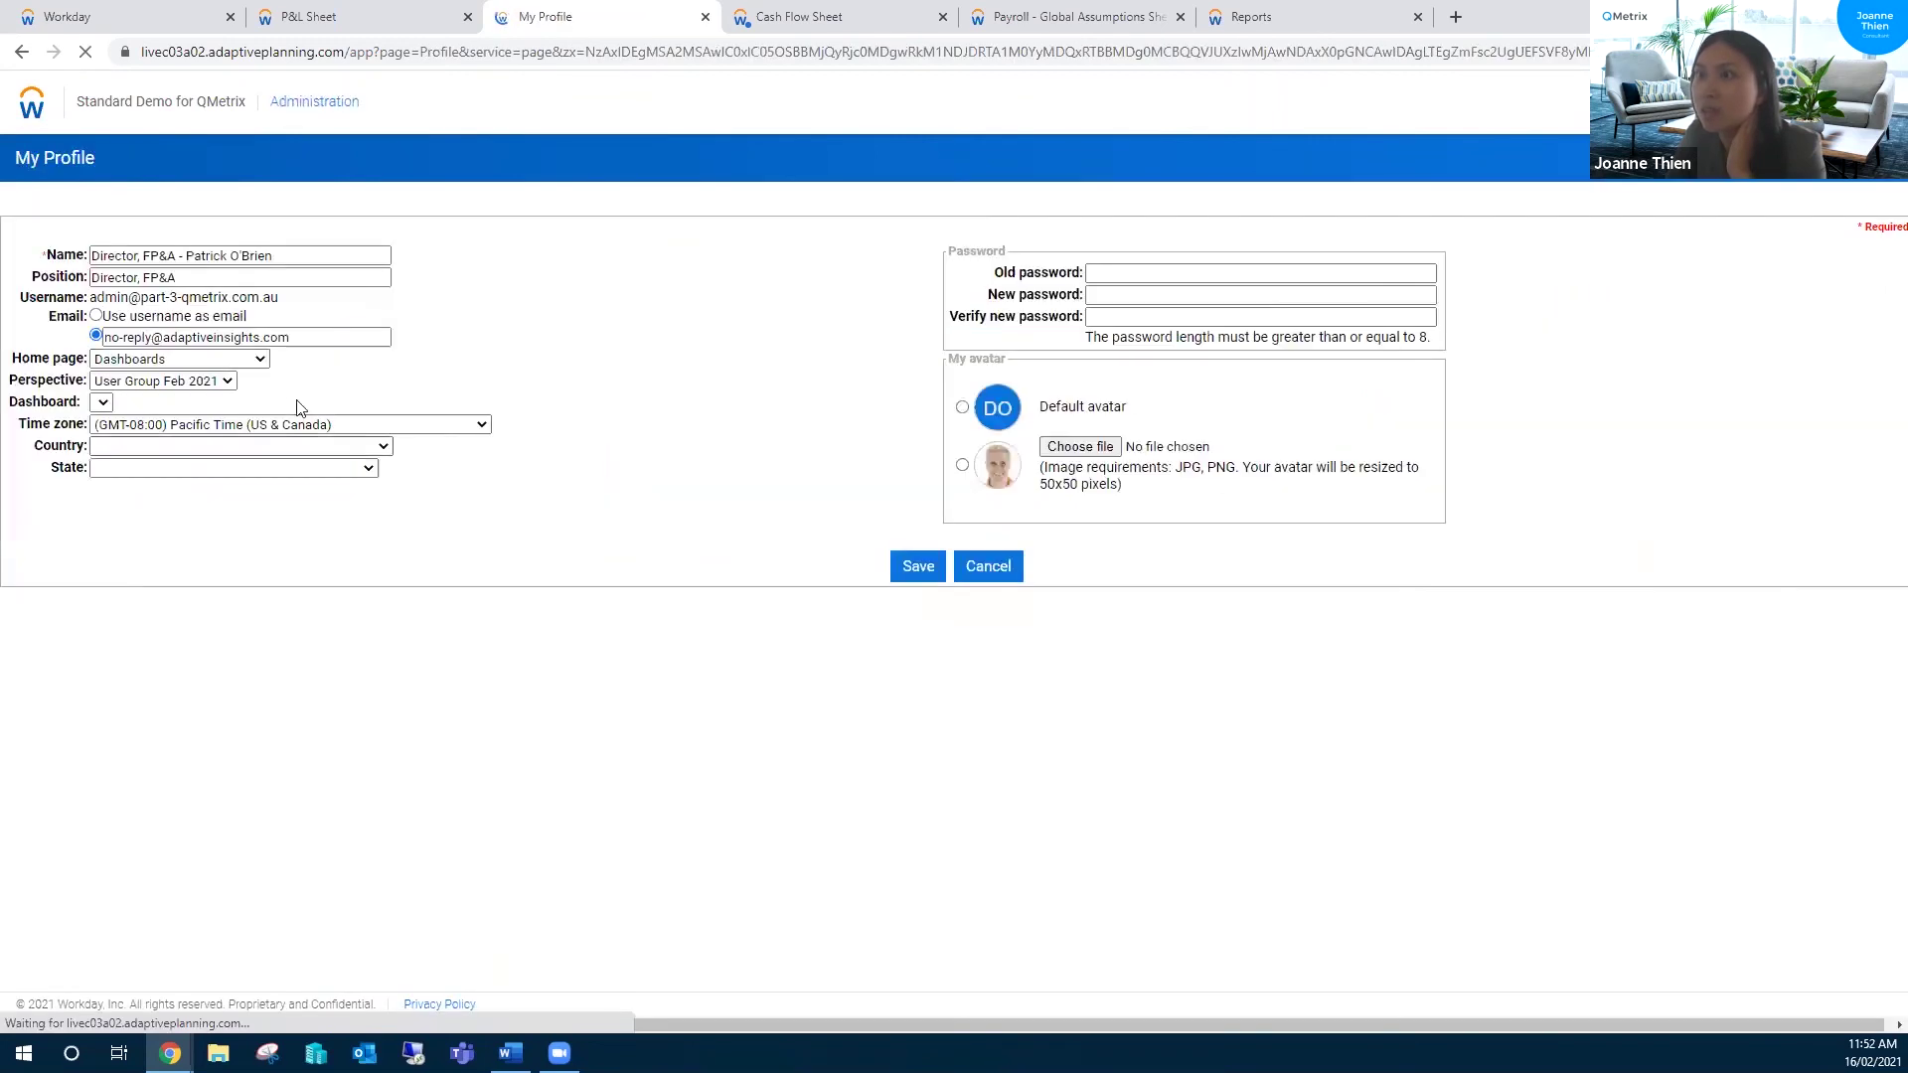
pyautogui.click(248, 364)
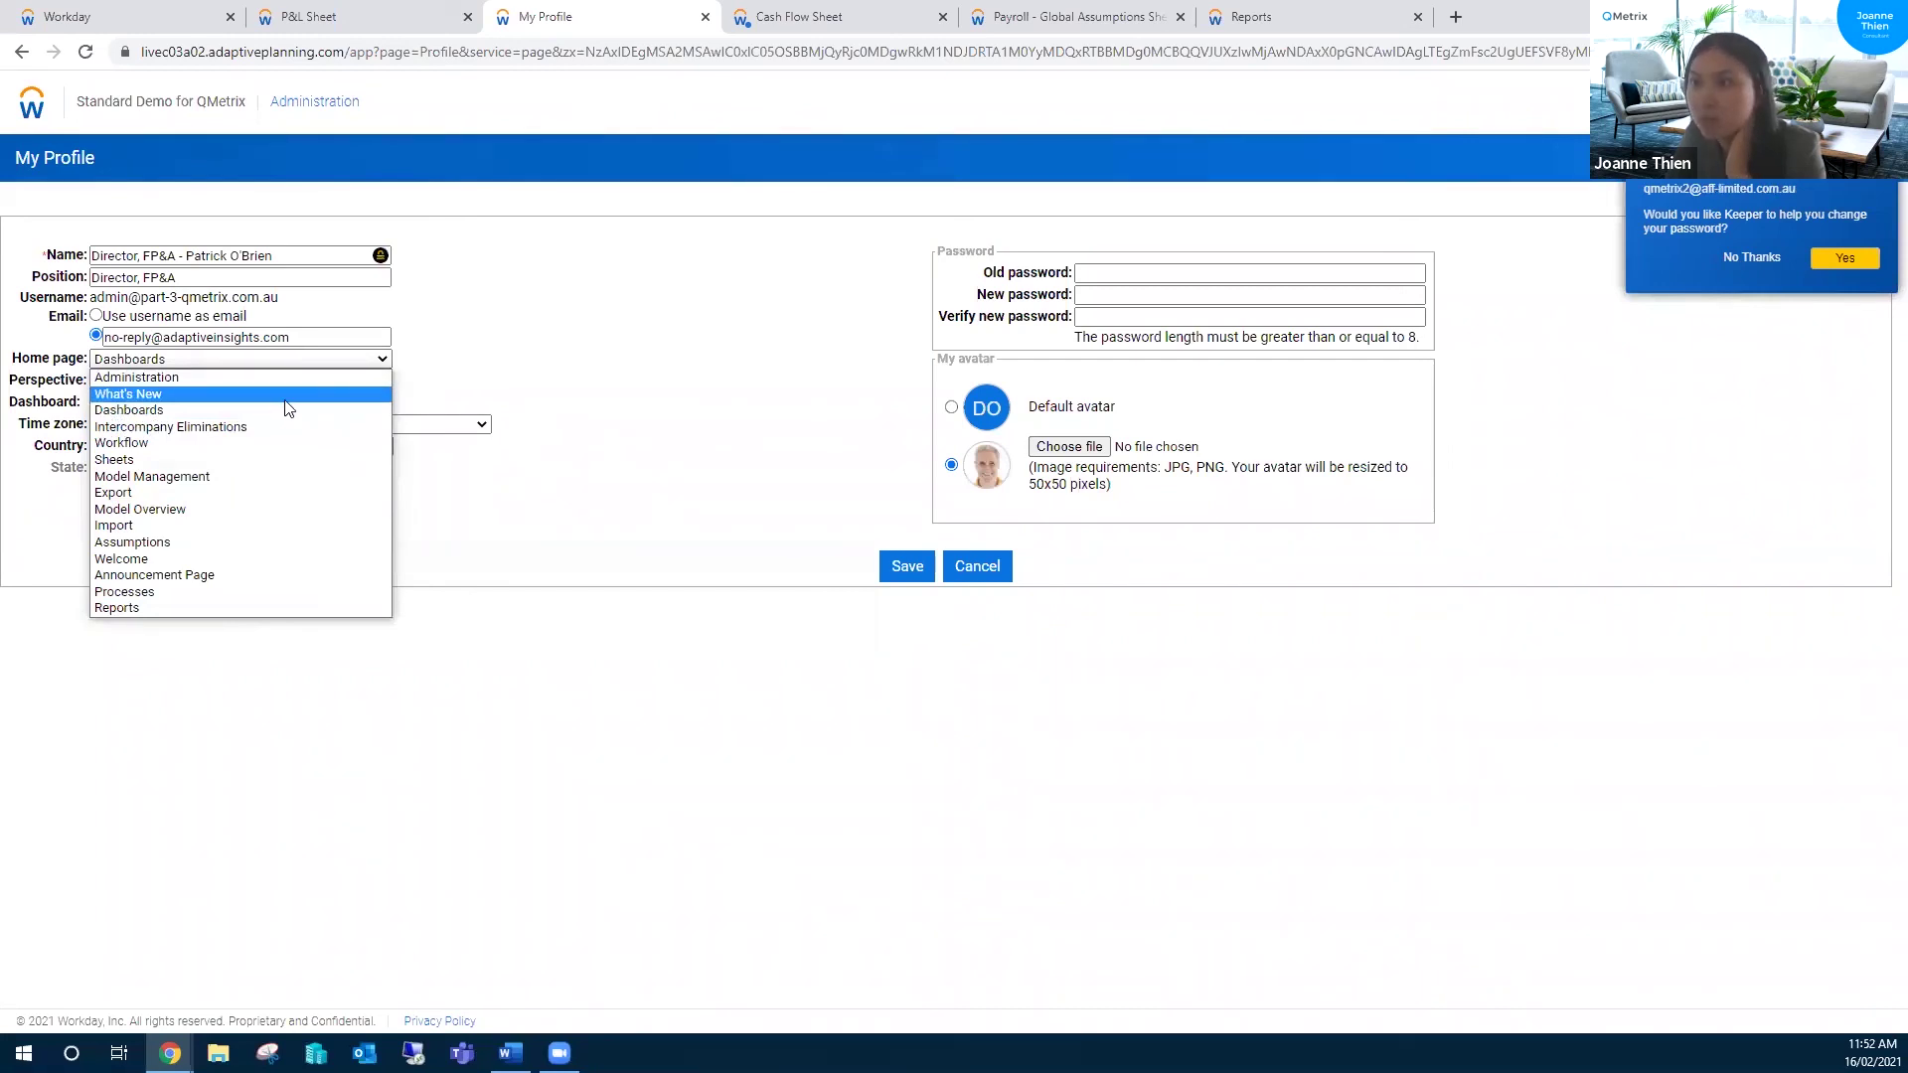
pyautogui.click(581, 534)
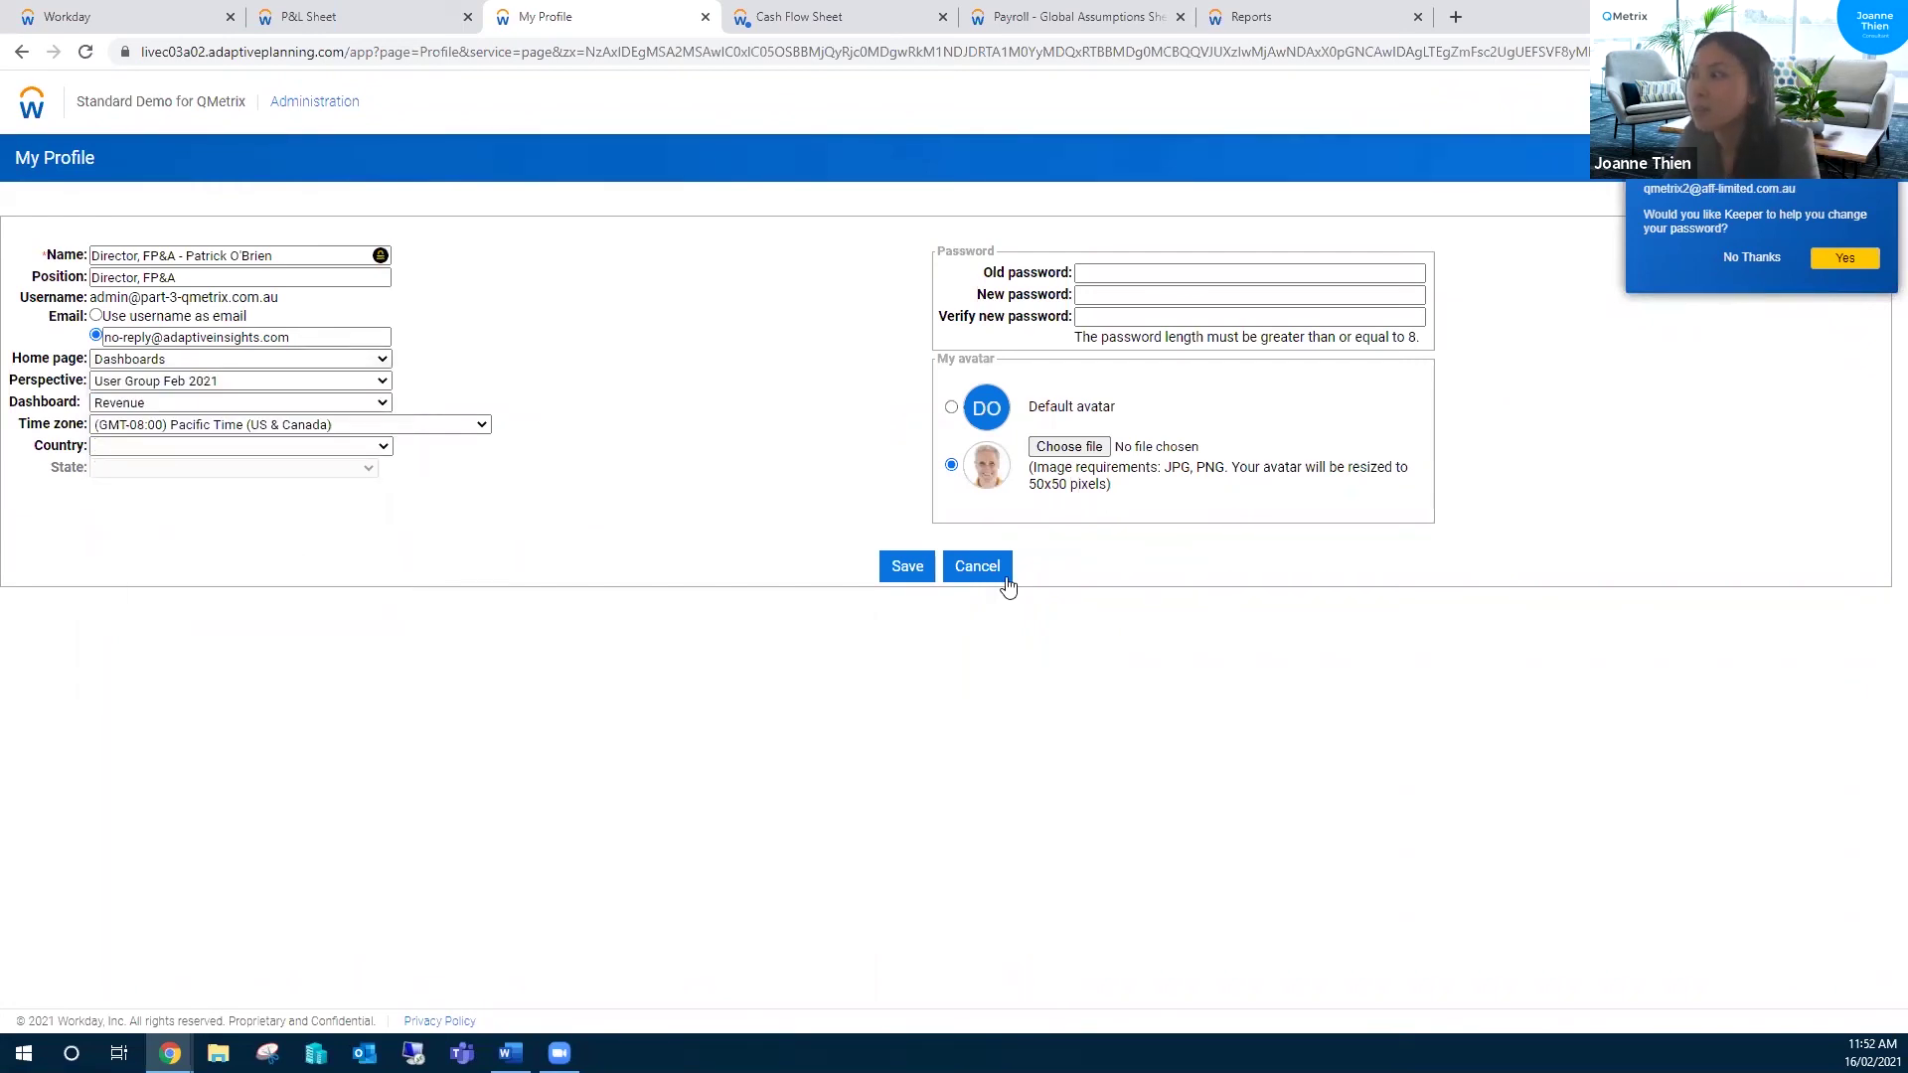
pyautogui.click(979, 569)
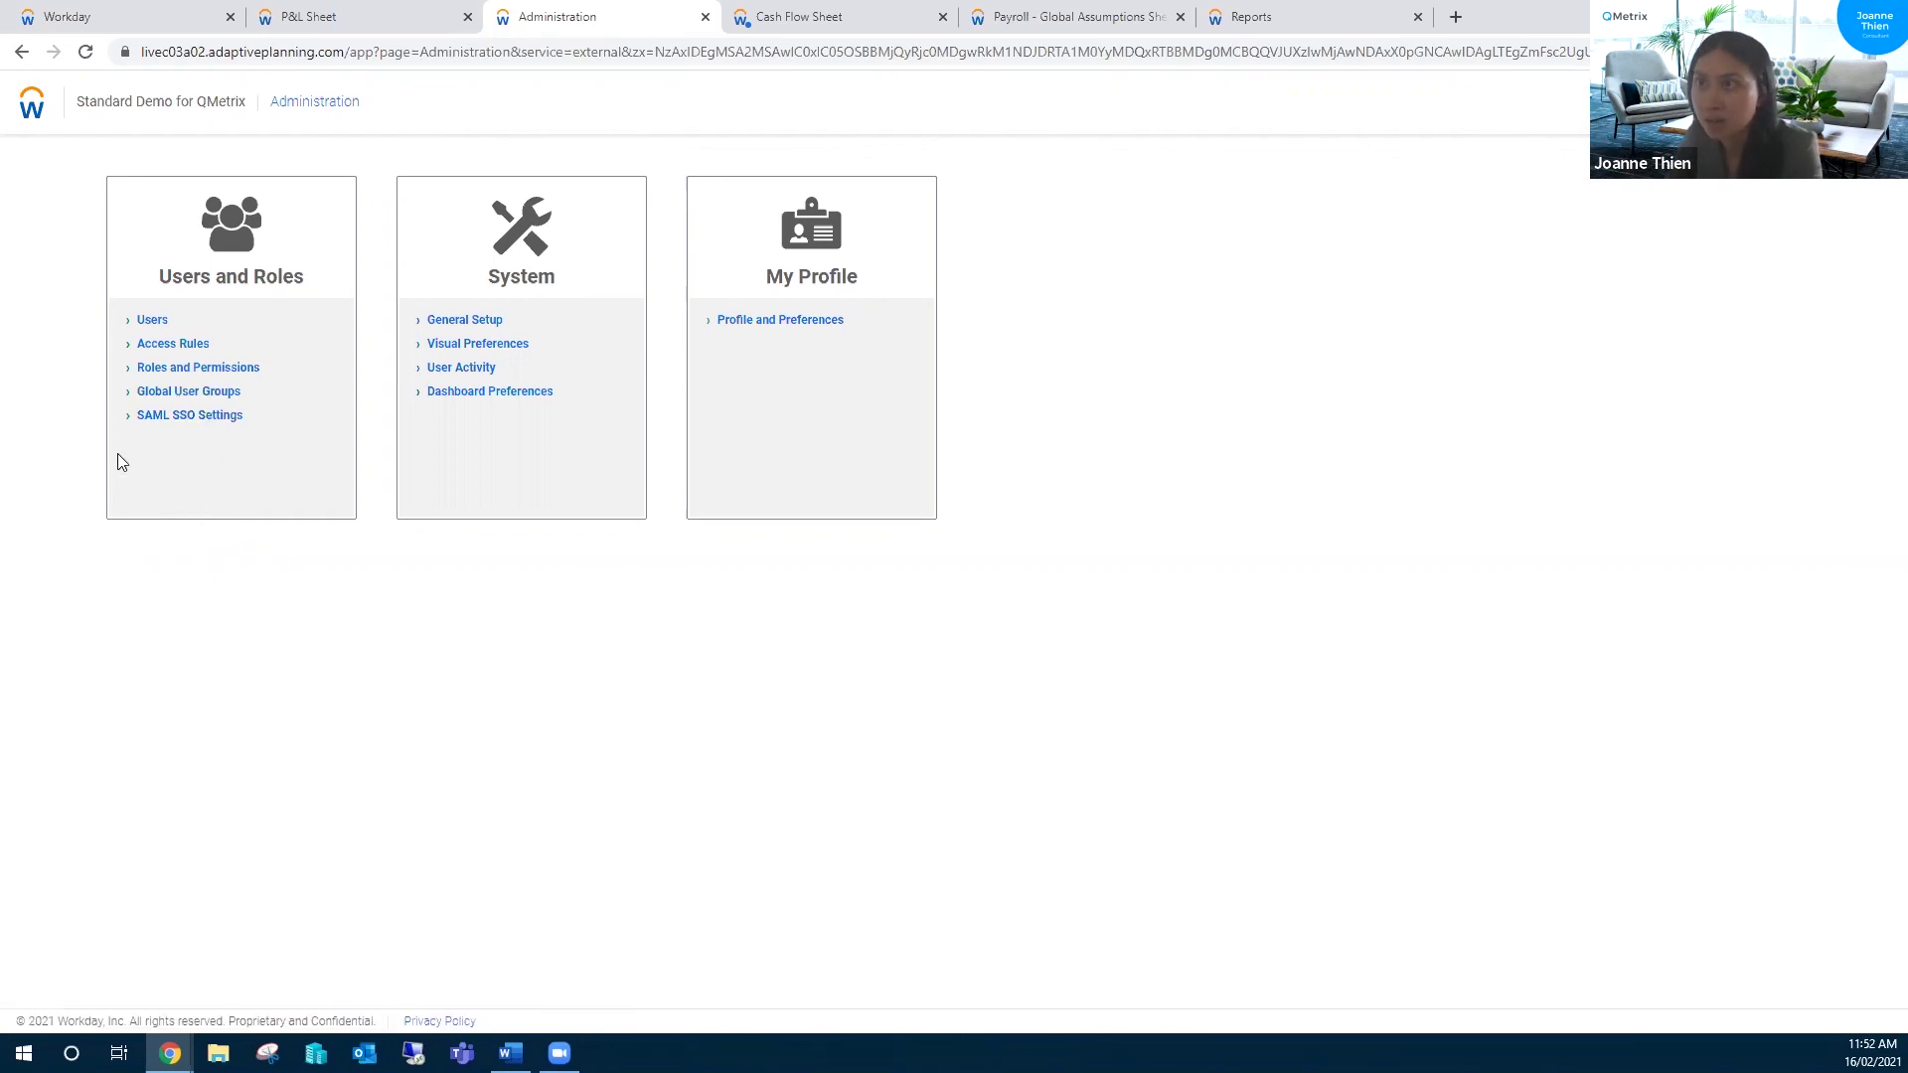
# Step: Open Global User Groups from the Users and Roles section of Administration
pyautogui.click(28, 107)
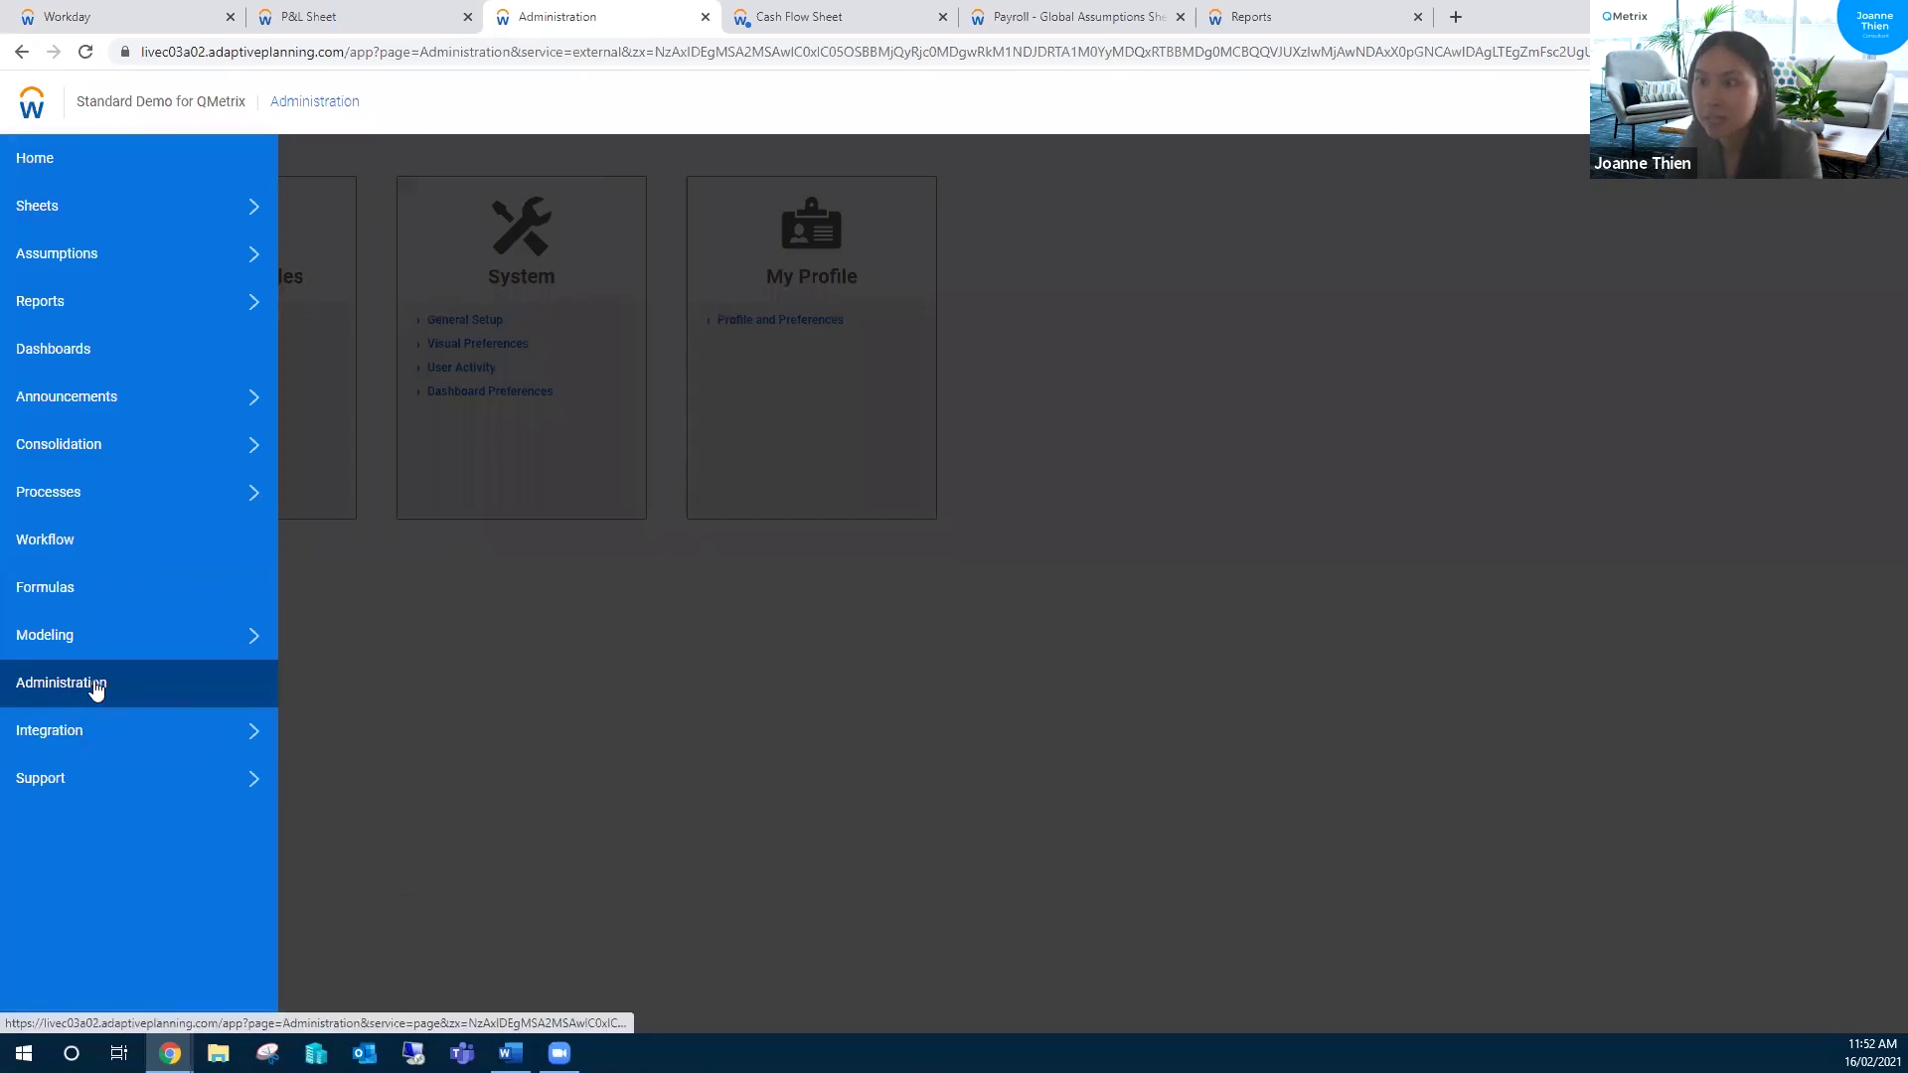
pyautogui.click(521, 829)
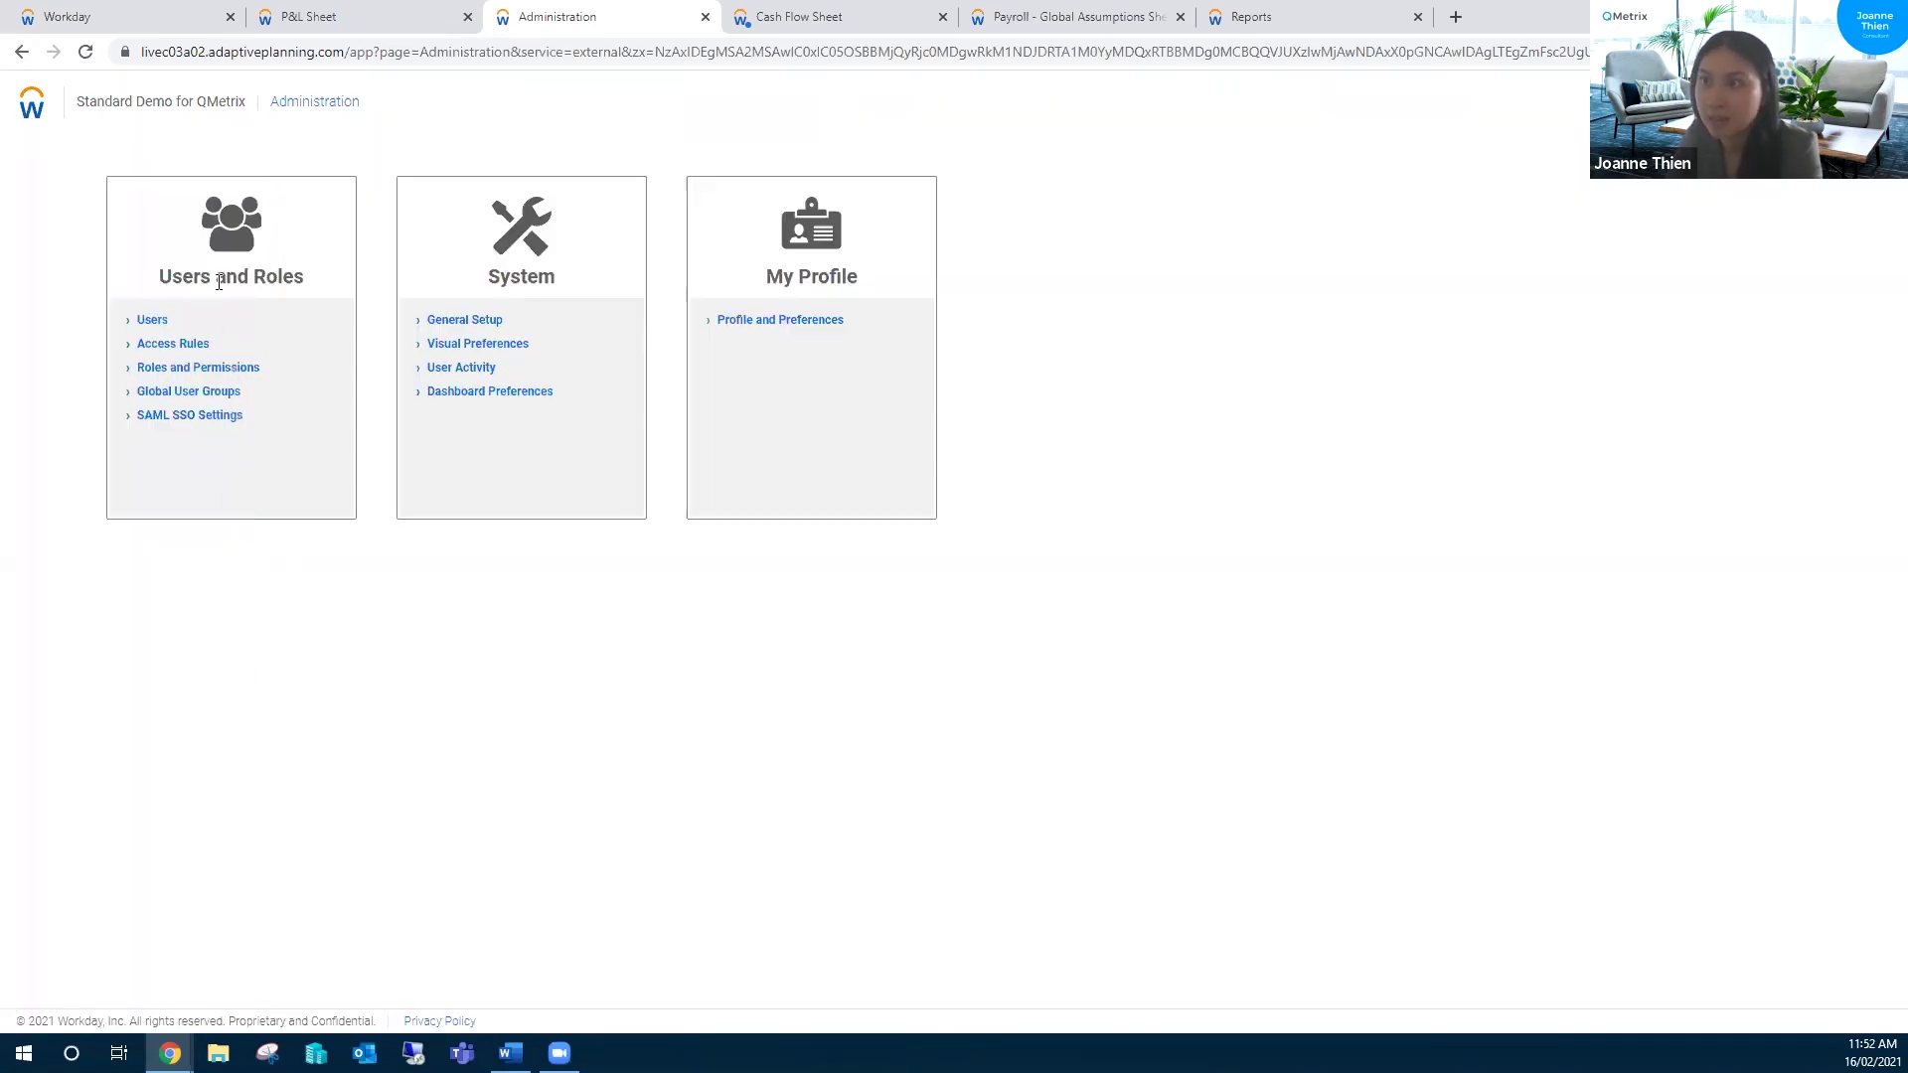
pyautogui.click(169, 397)
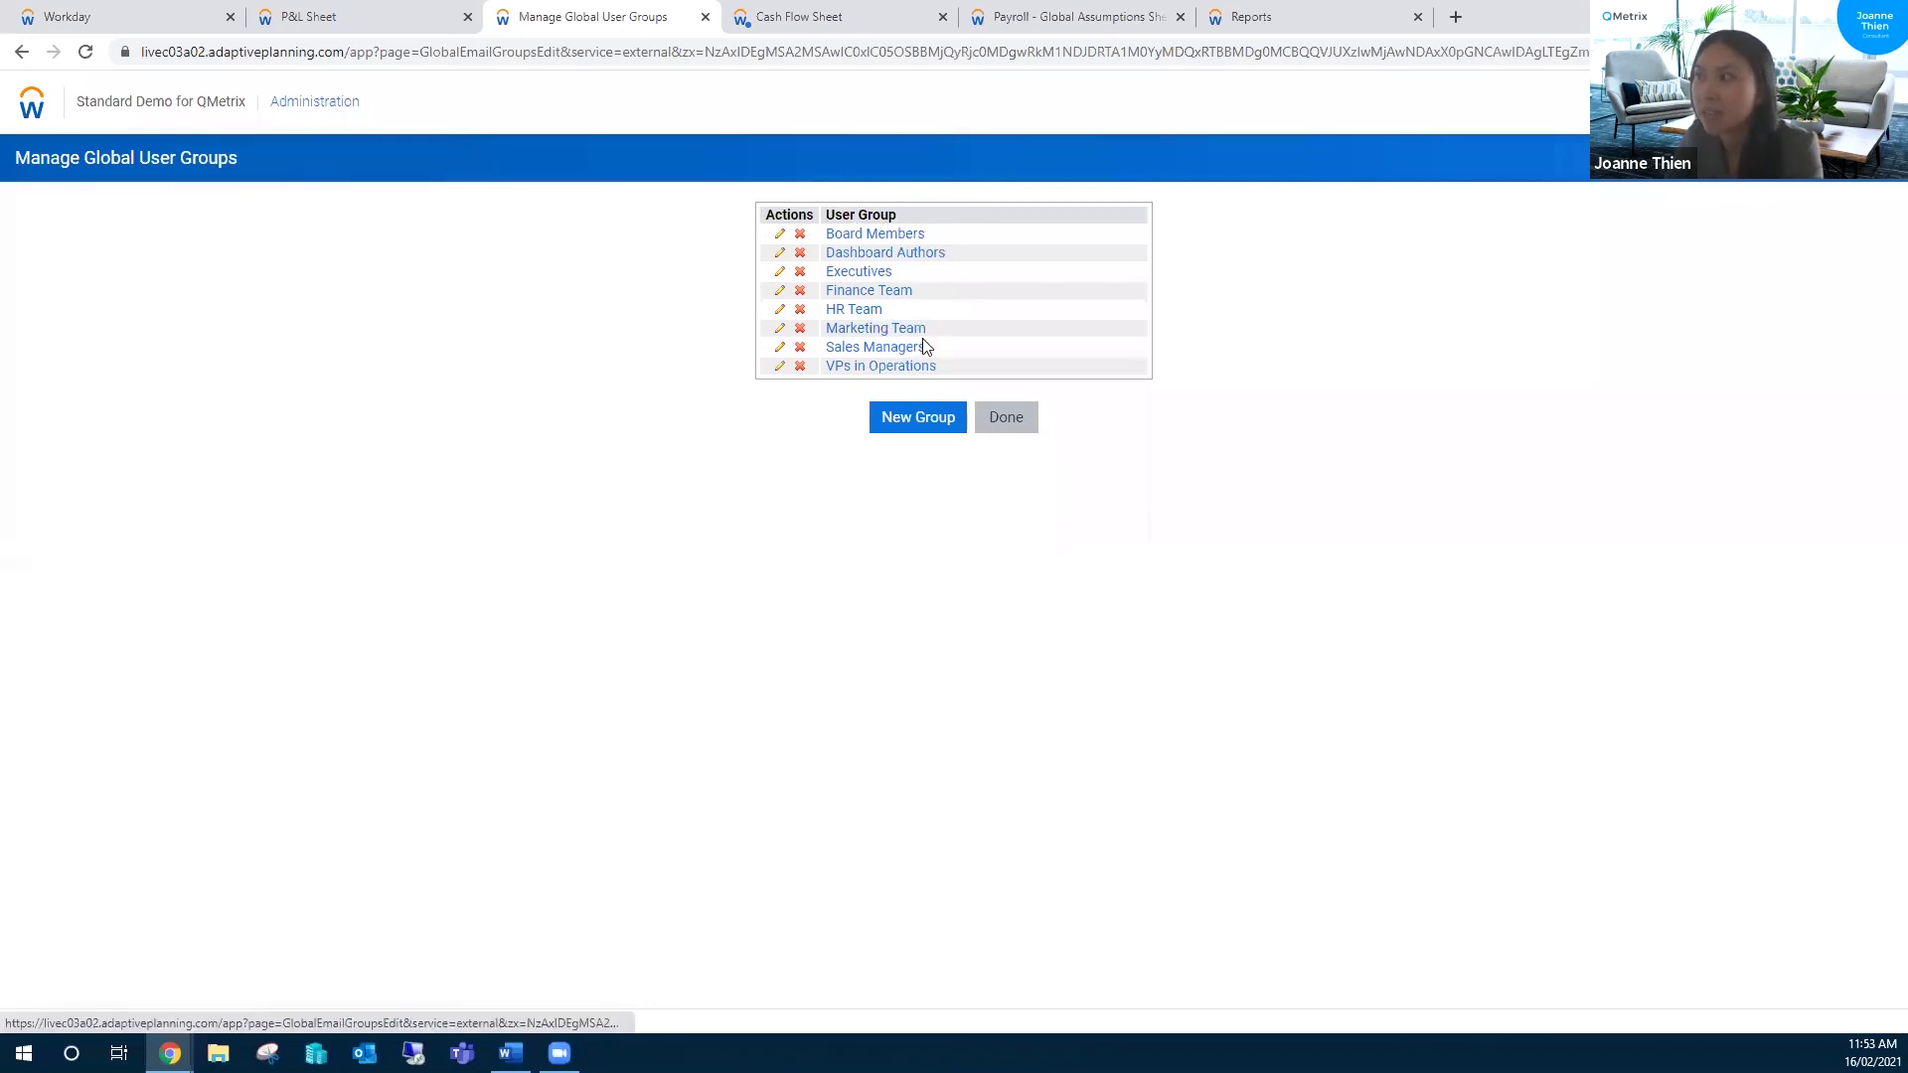
pyautogui.click(881, 295)
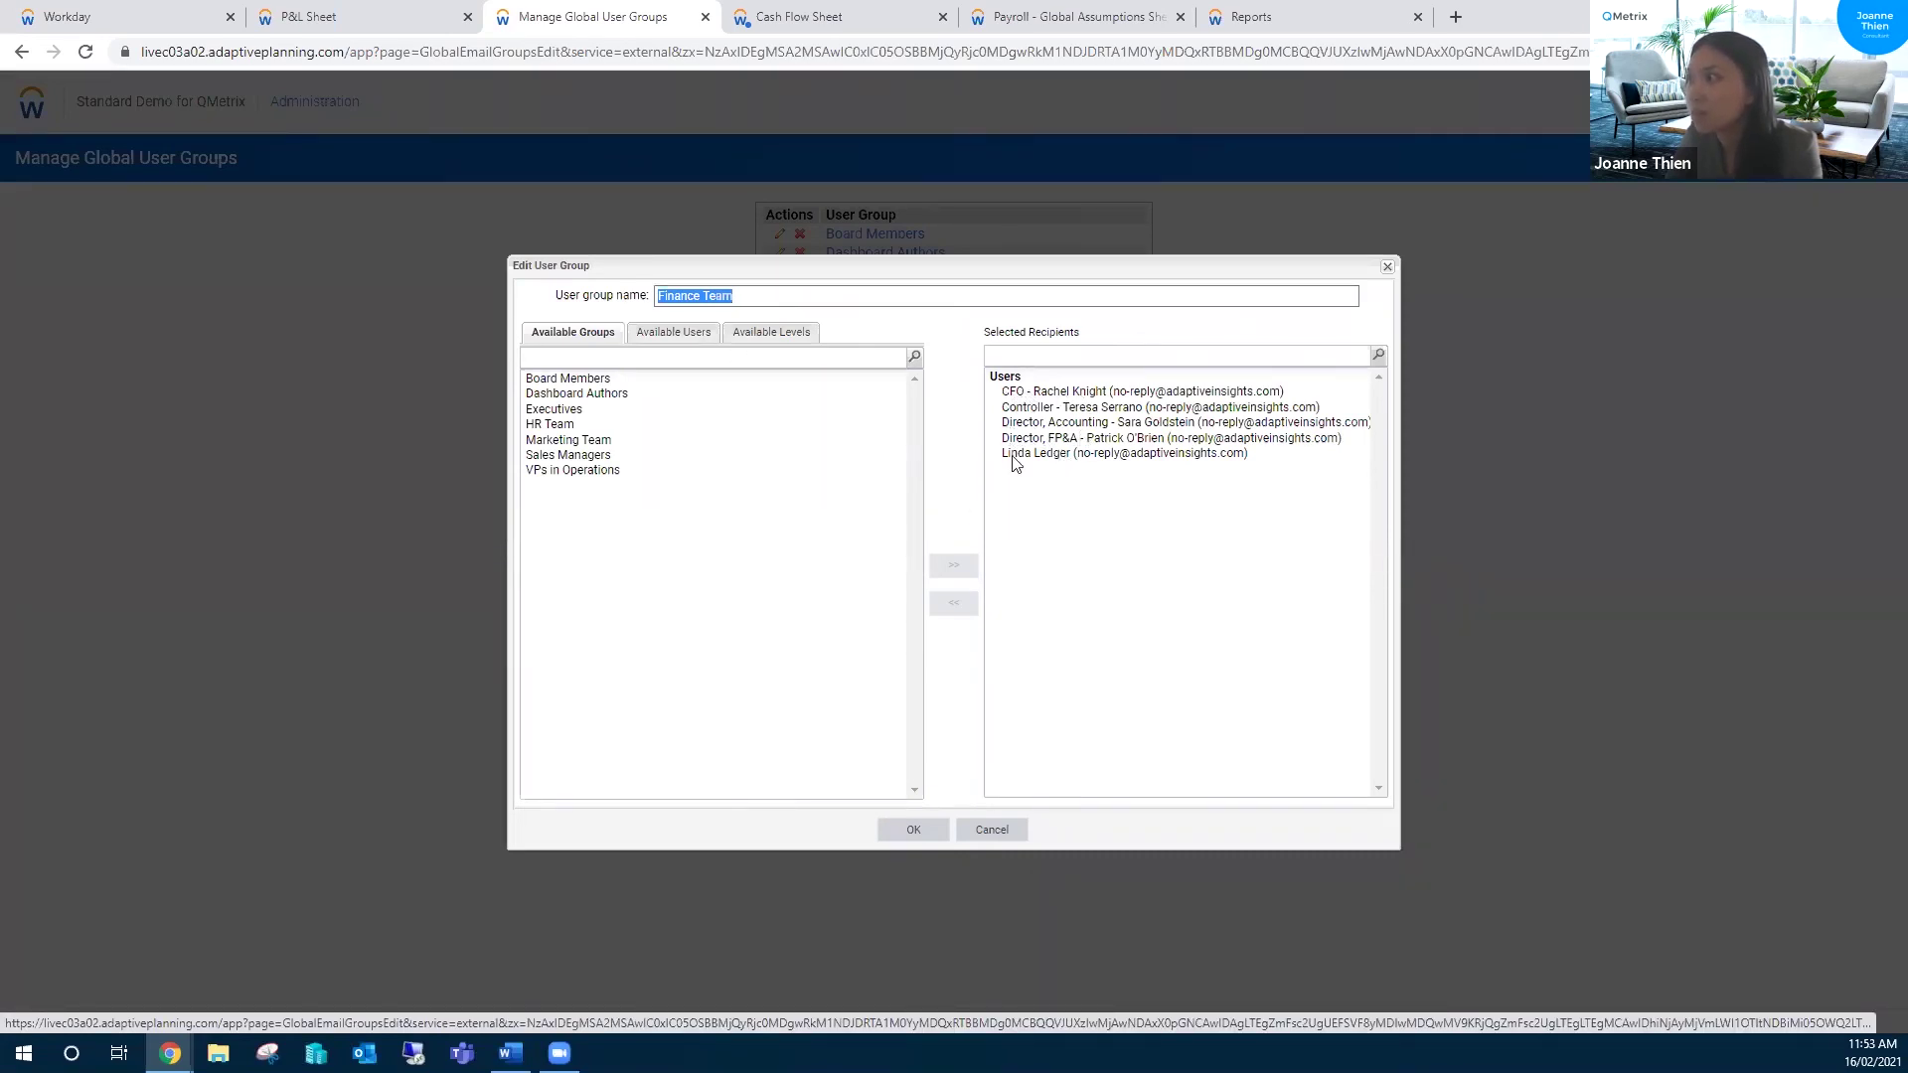
pyautogui.click(694, 338)
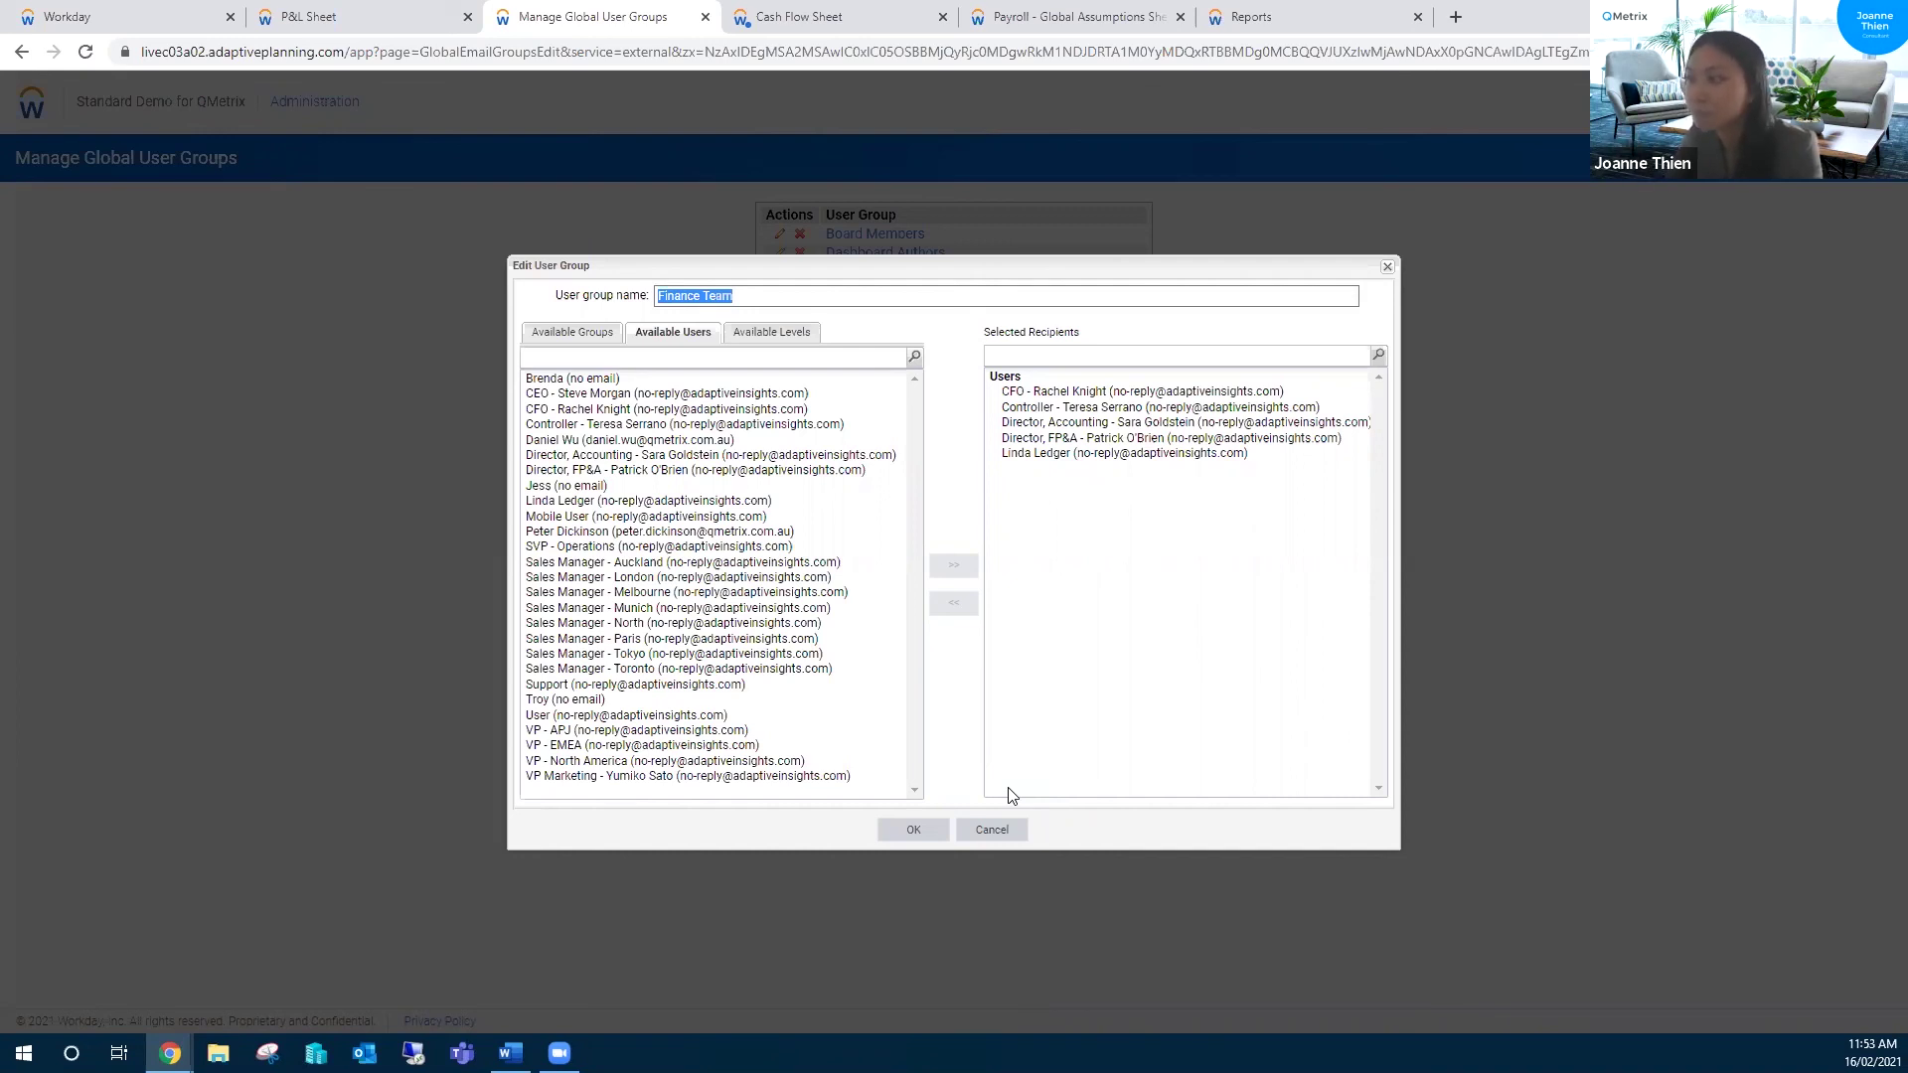
pyautogui.click(1018, 831)
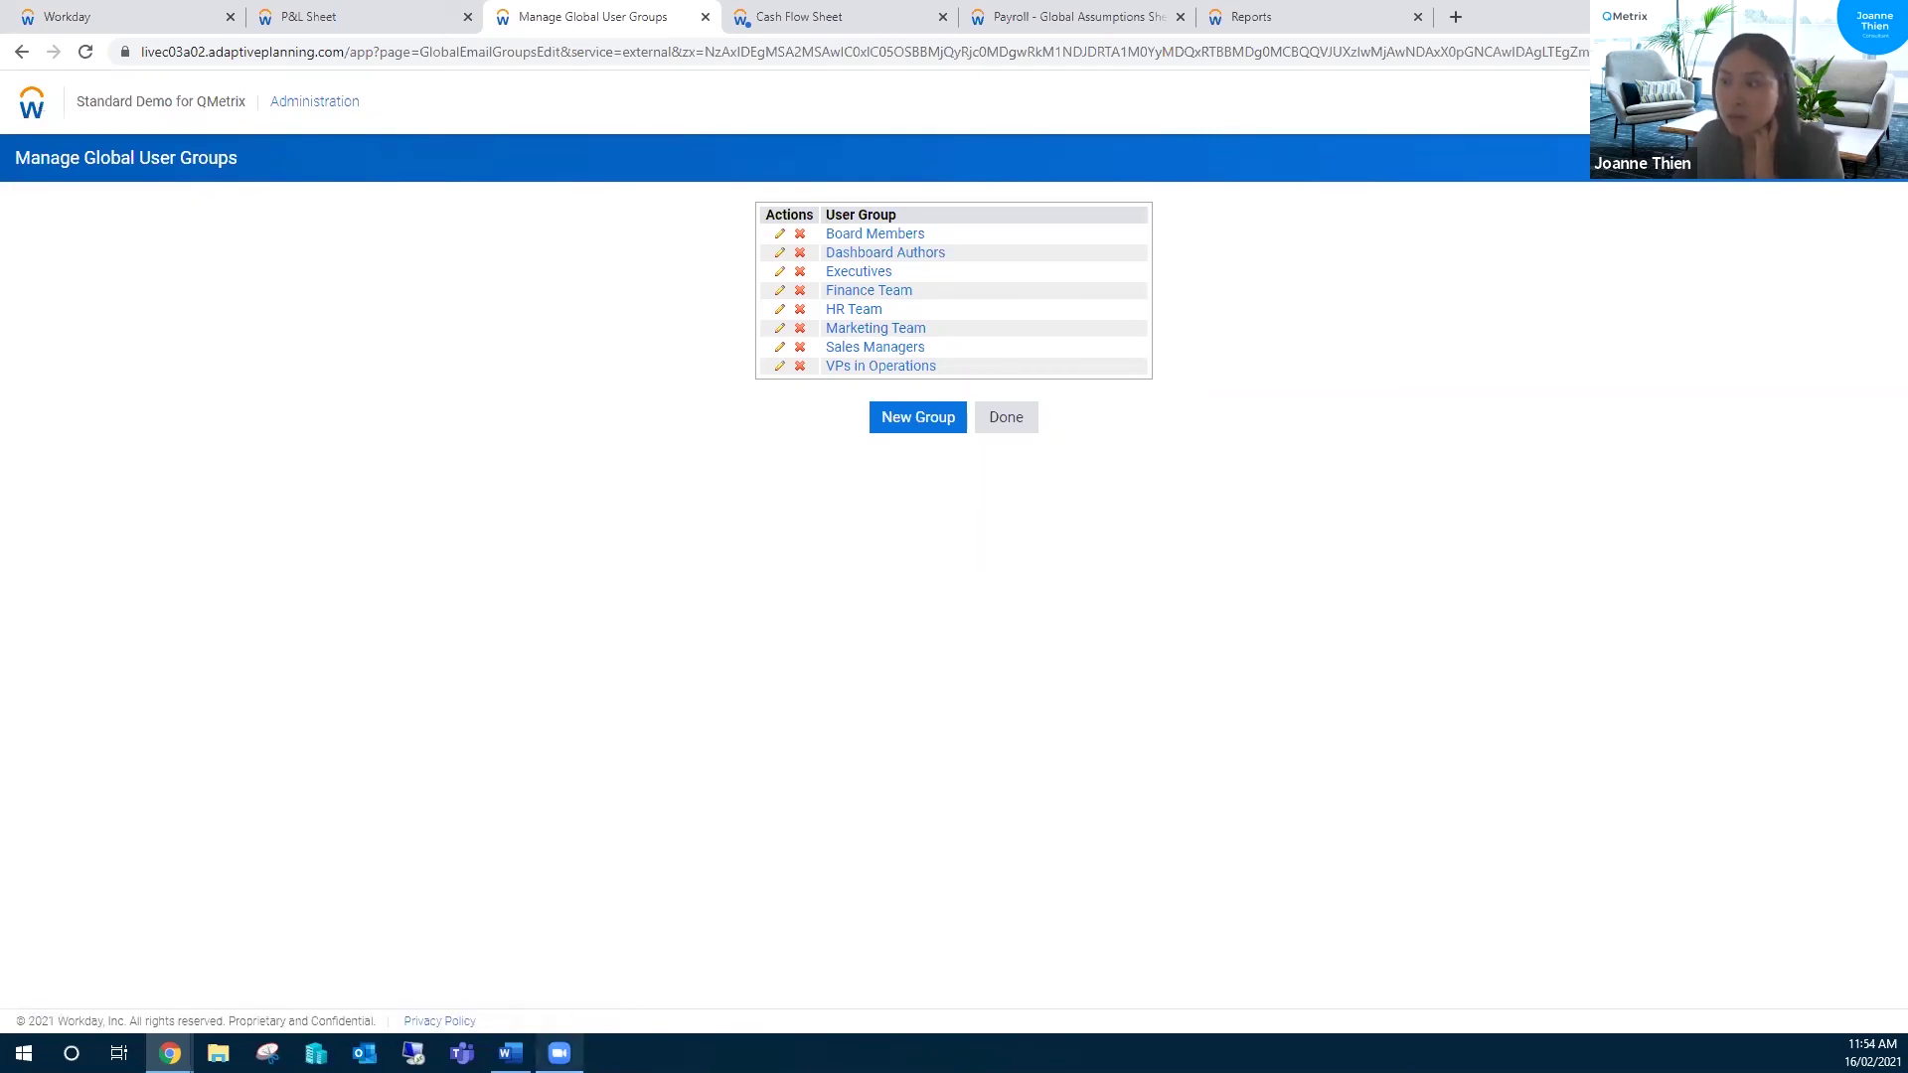
pyautogui.moveTo(559, 1053)
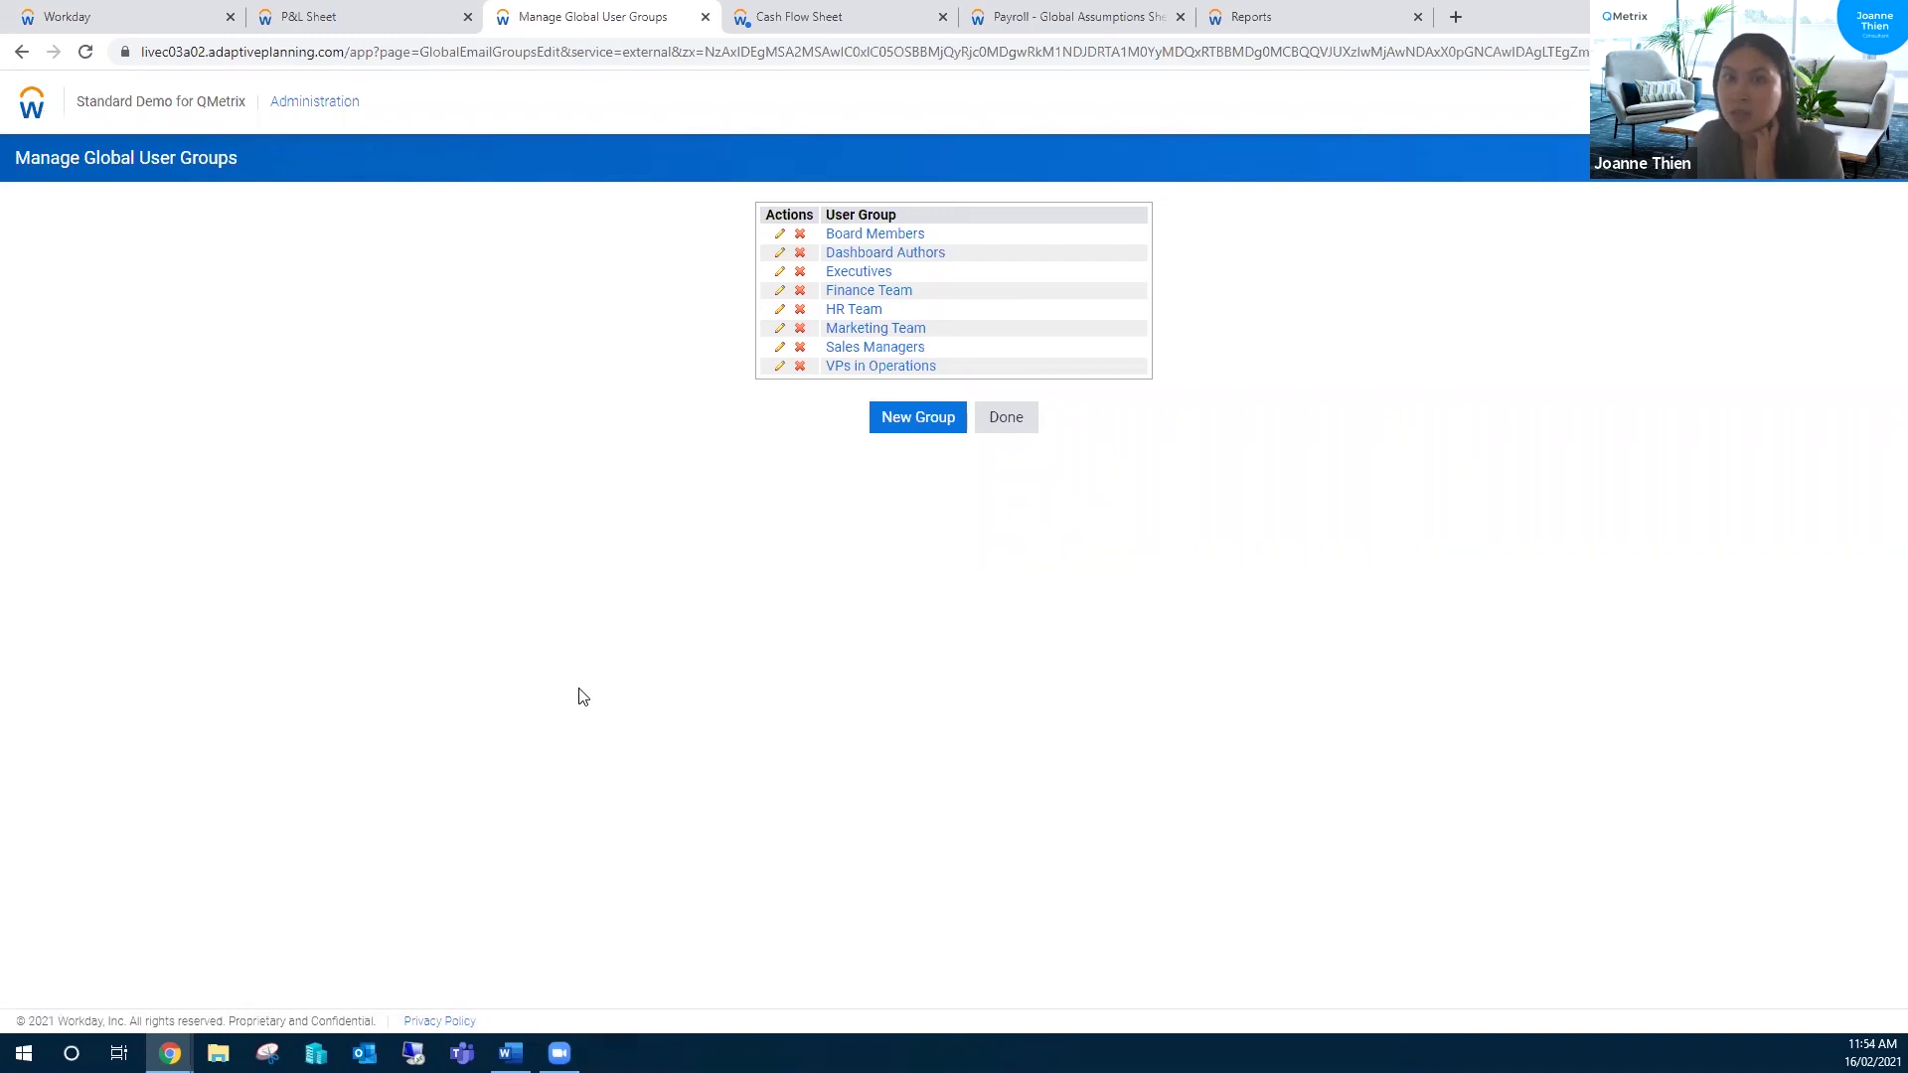